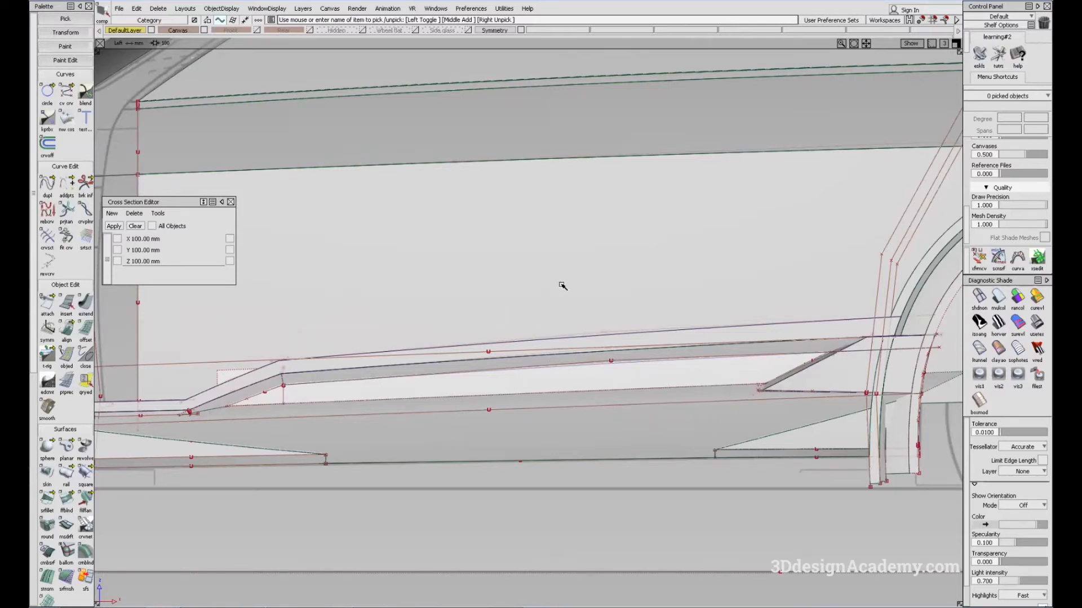
Step: Offset the long and short sloped curves above the rocker panel upward by 100 mm in the left view
{"action": "middle_click_drag", "start_coordinate": [489, 311], "coordinate": [495, 321], "text": "alt+shift"}
{"action": "left_click_drag", "start_coordinate": [742, 430], "coordinate": [724, 347], "text": "ctrl+shift"}
{"action": "left_click", "coordinate": [979, 296]}
{"action": "middle_click_drag", "start_coordinate": [541, 330], "coordinate": [558, 334], "text": "alt+shift"}
{"action": "left_click_drag", "start_coordinate": [537, 466], "coordinate": [506, 412], "text": "ctrl+shift"}
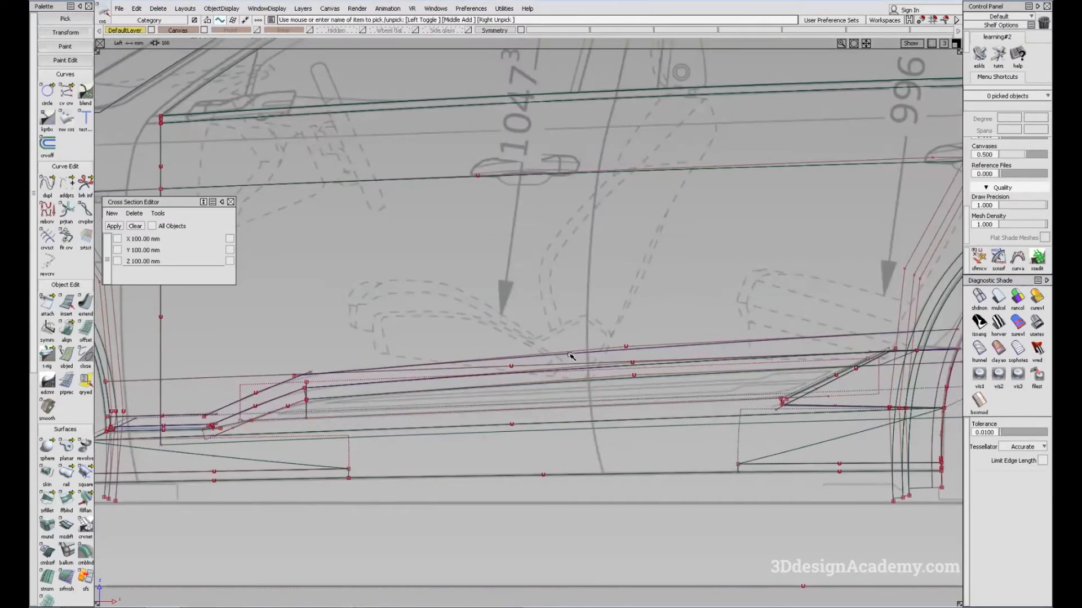
{"action": "right_click_drag", "start_coordinate": [531, 360], "coordinate": [507, 338], "text": "alt+shift"}
{"action": "left_click_drag", "start_coordinate": [505, 306], "coordinate": [552, 354], "text": "ctrl+shift"}
{"action": "left_click", "coordinate": [368, 368]}
{"action": "left_click", "coordinate": [318, 376]}
{"action": "left_click", "coordinate": [85, 330]}
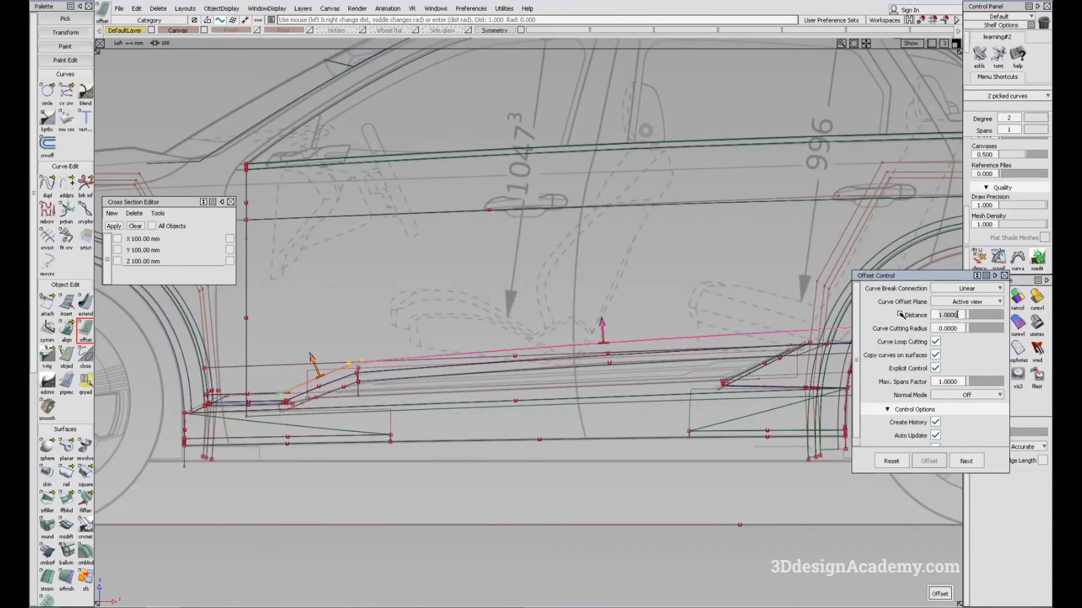
{"action": "type", "text": "50"}
{"action": "key", "text": "Return"}
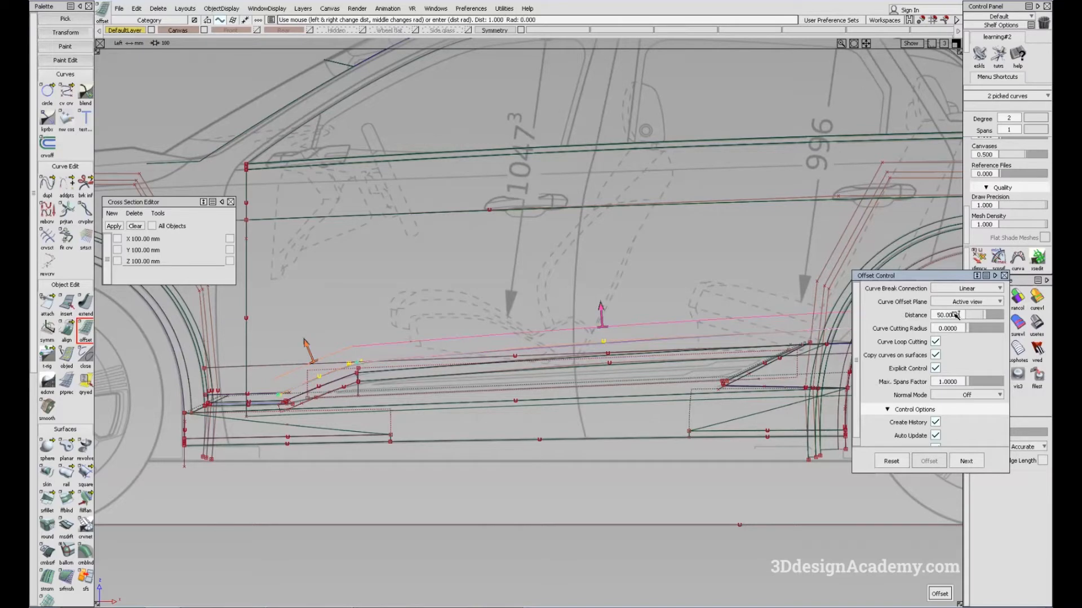
{"action": "type", "text": "100"}
{"action": "key", "text": "Return"}
{"action": "key", "text": "space"}
{"action": "middle_click_drag", "start_coordinate": [827, 333], "coordinate": [725, 348], "text": "alt+shift"}
{"action": "left_click_drag", "start_coordinate": [650, 416], "coordinate": [577, 221], "text": "ctrl+shift"}
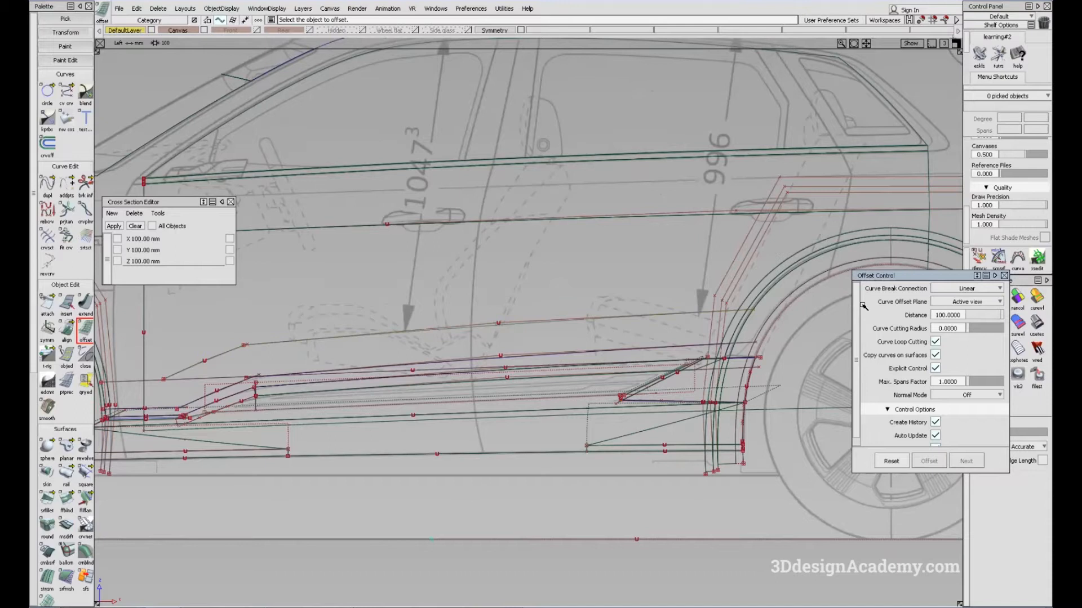
{"action": "key", "text": "F8"}
{"action": "left_click", "coordinate": [1004, 275]}
Step: Project the two offset curves onto the lower door side surface from the left view
{"action": "left_click", "coordinate": [998, 296]}
{"action": "mouse_move", "coordinate": [437, 324]}
{"action": "left_mouse_down", "text": "alt+shift"}
{"action": "mouse_move", "coordinate": [478, 365]}
{"action": "mouse_move", "coordinate": [459, 321]}
{"action": "mouse_move", "coordinate": [346, 339]}
{"action": "left_mouse_up", "text": "alt+shift"}
{"action": "key", "text": "F8"}
{"action": "scroll", "coordinate": [68, 496], "scroll_direction": "down", "scroll_amount": 3}
{"action": "left_click", "coordinate": [47, 541]}
{"action": "left_click", "coordinate": [289, 354]}
{"action": "key", "text": "space"}
{"action": "left_click", "coordinate": [235, 350]}
{"action": "key", "text": "space"}
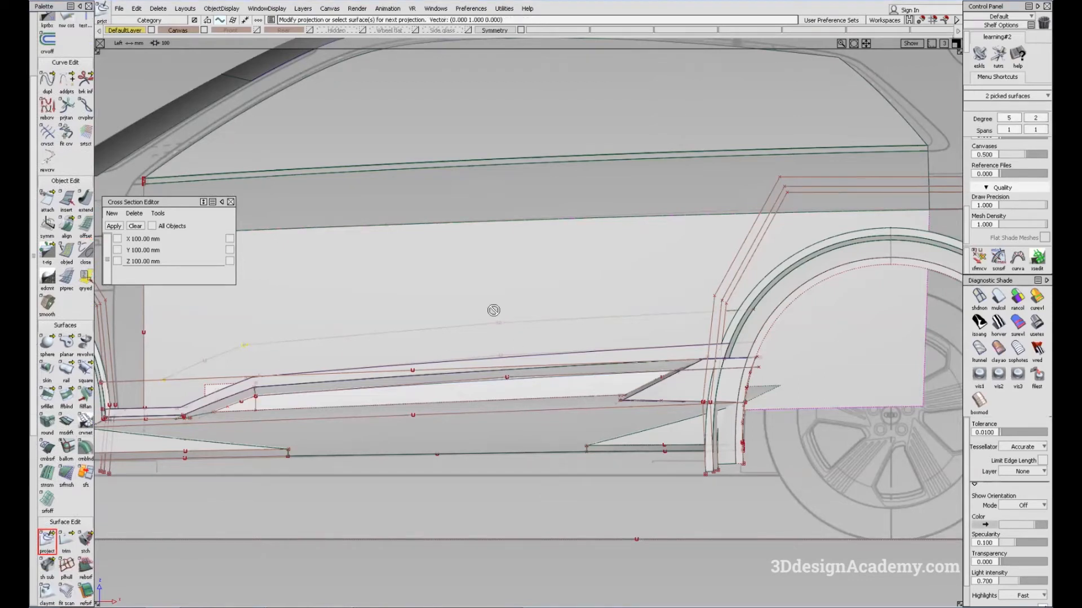
Step: Create a freeform blend between the long projected curve and the long edge above the rocker, with G0 Position on both sides
{"action": "key", "text": "F8"}
{"action": "left_click_drag", "start_coordinate": [364, 357], "coordinate": [426, 362], "text": "alt+shift"}
{"action": "mouse_move", "coordinate": [431, 388]}
{"action": "right_mouse_down", "text": "alt+shift"}
{"action": "mouse_move", "coordinate": [495, 378]}
{"action": "mouse_move", "coordinate": [434, 383]}
{"action": "right_mouse_up", "text": "alt+shift"}
{"action": "left_click_drag", "start_coordinate": [536, 343], "coordinate": [639, 315], "text": "alt+shift"}
{"action": "middle_click_drag", "start_coordinate": [692, 291], "coordinate": [551, 339], "text": "alt+shift"}
{"action": "left_click_drag", "start_coordinate": [497, 349], "coordinate": [452, 405]}
{"action": "left_click", "coordinate": [66, 397]}
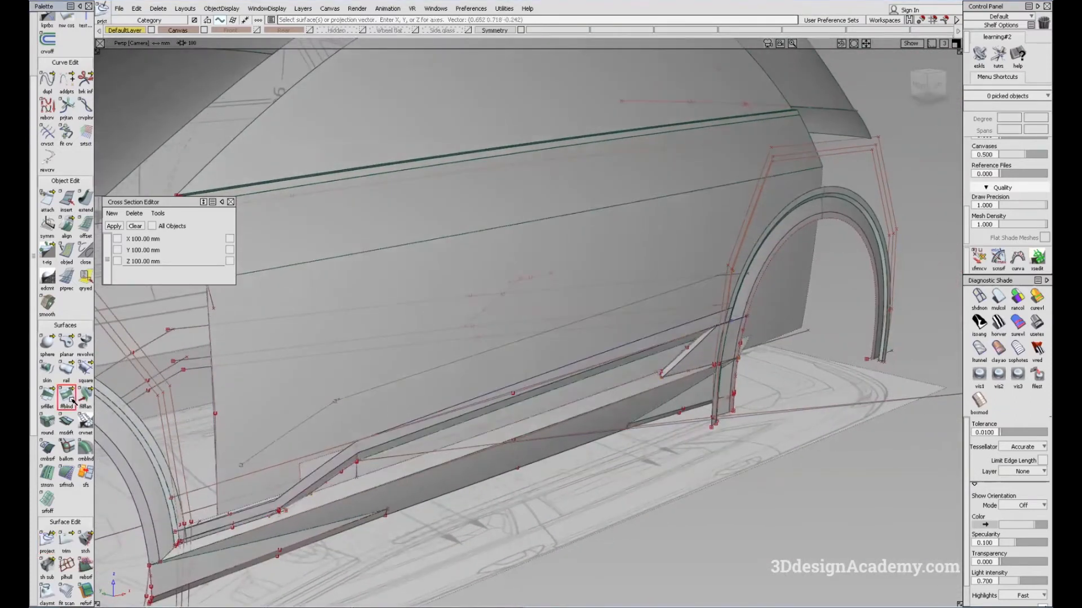
{"action": "left_click", "coordinate": [962, 288]}
{"action": "left_click", "coordinate": [973, 300]}
{"action": "left_click", "coordinate": [977, 303]}
{"action": "left_click", "coordinate": [976, 314]}
{"action": "left_click", "coordinate": [480, 351]}
{"action": "left_click", "coordinate": [503, 390]}
Step: Turn on the proportional crown for the long blend surface and set its crown value to 0.005
{"action": "left_click_drag", "start_coordinate": [495, 399], "coordinate": [516, 400], "text": "alt+shift"}
{"action": "left_click_drag", "start_coordinate": [566, 335], "coordinate": [589, 342], "text": "alt+shift"}
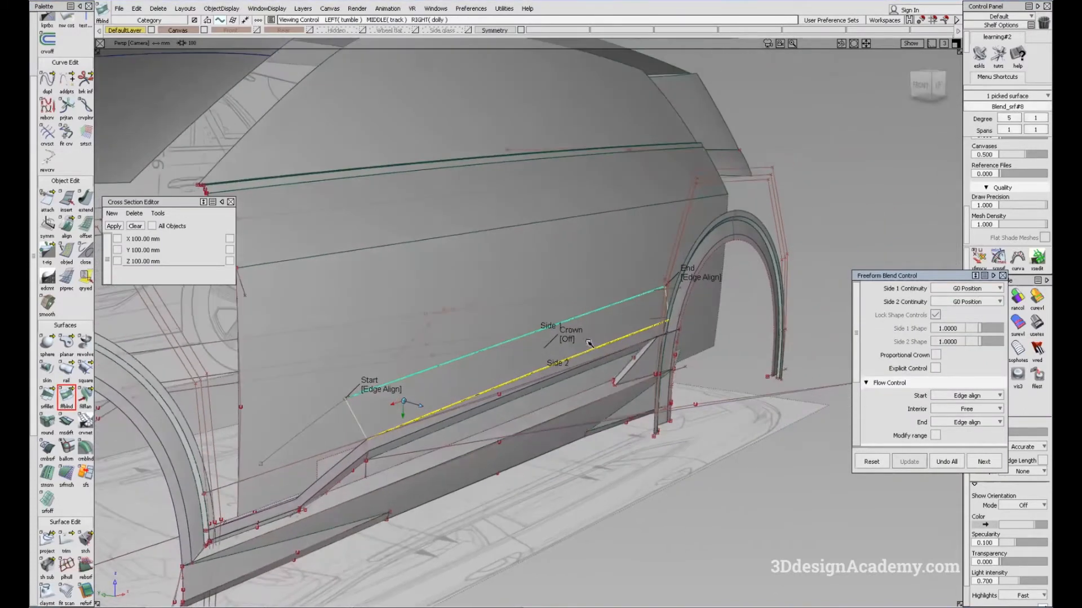
{"action": "left_click", "coordinate": [568, 344]}
{"action": "left_click", "coordinate": [558, 346]}
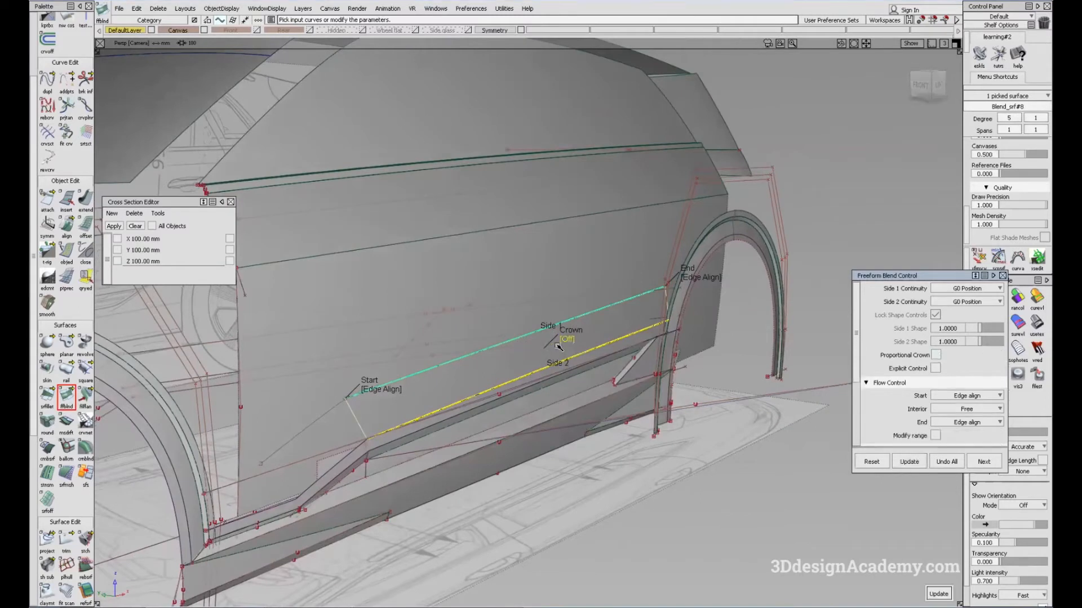
{"action": "left_click", "coordinate": [569, 341]}
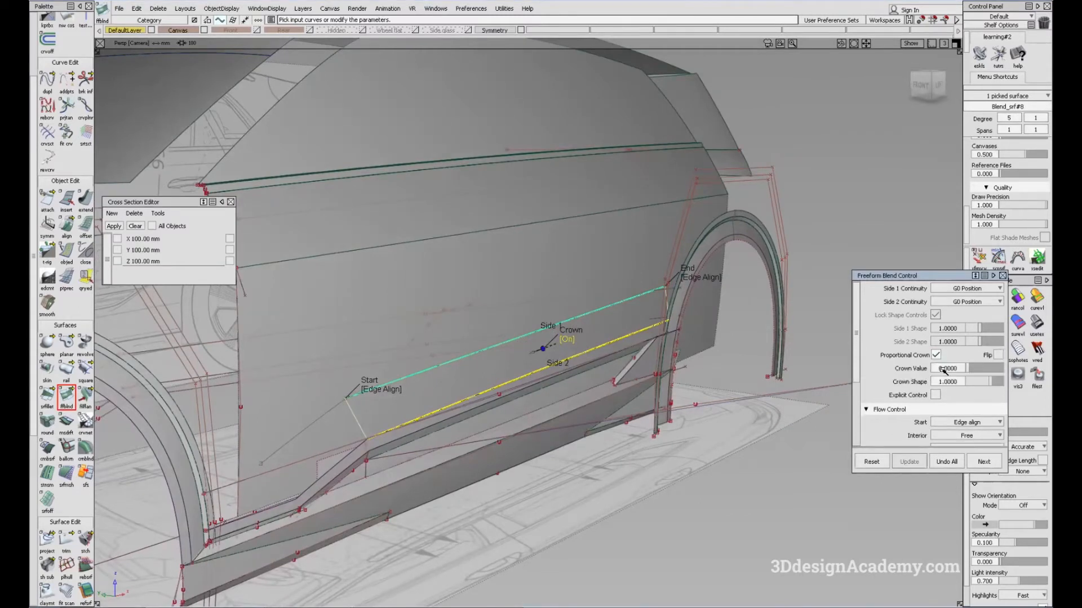
{"action": "left_click_drag", "start_coordinate": [971, 368], "coordinate": [972, 369]}
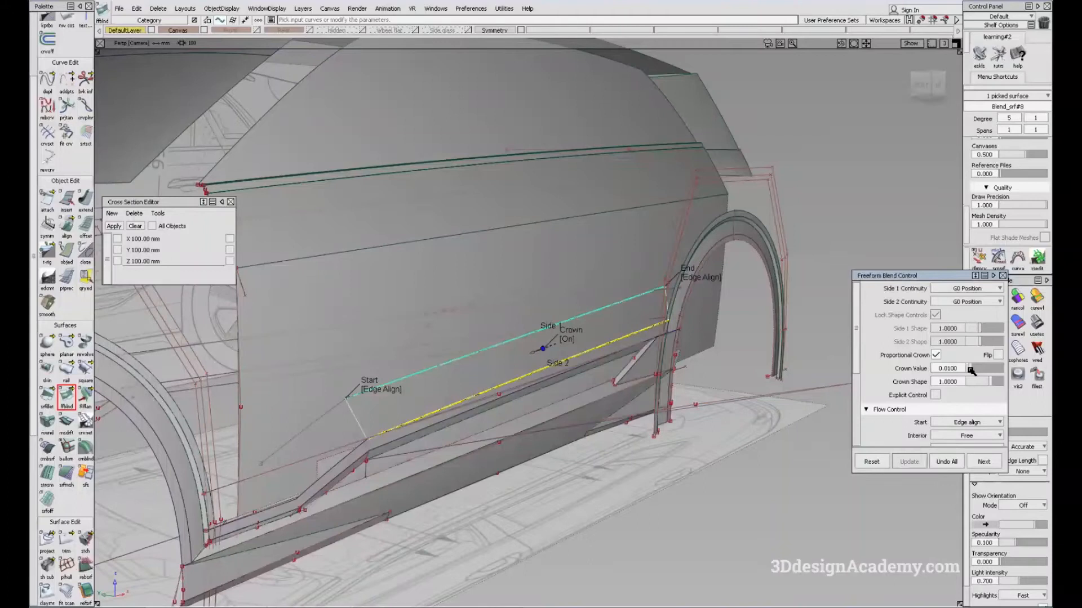
{"action": "left_click", "coordinate": [559, 347]}
Step: Create a crowned freeform blend between the short sloped projected curve and the sloped edge below it
{"action": "left_click_drag", "start_coordinate": [404, 406], "coordinate": [338, 478], "text": "alt+shift"}
{"action": "key", "text": "space"}
{"action": "left_click", "coordinate": [301, 424]}
{"action": "left_click", "coordinate": [321, 475]}
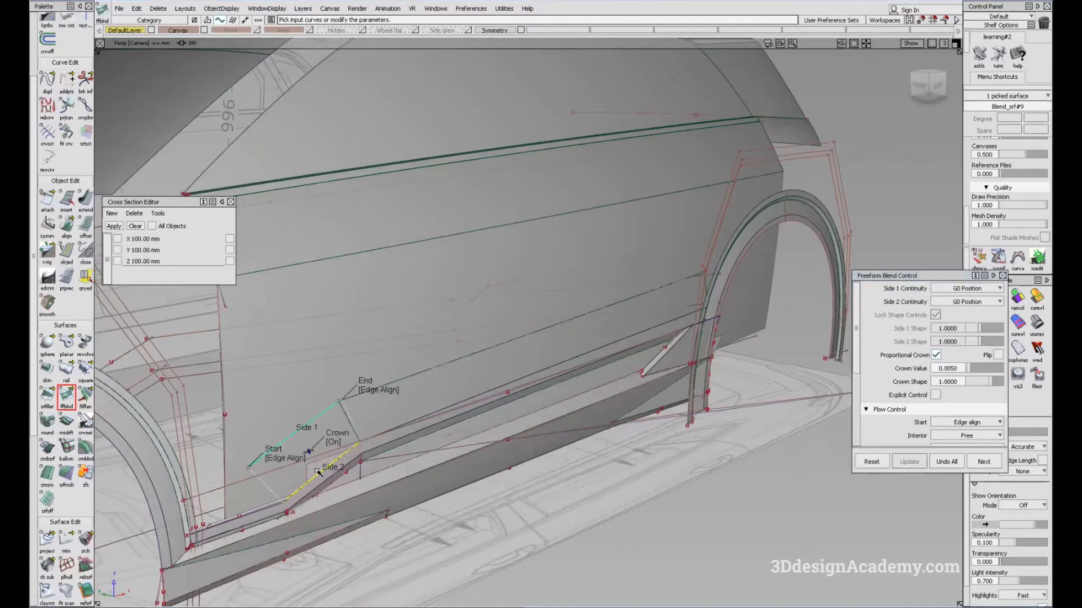
{"action": "left_click", "coordinate": [313, 451]}
Step: Examine the reflections on the two new blend surfaces with showroom reflection shading from several angles
{"action": "left_click_drag", "start_coordinate": [417, 439], "coordinate": [462, 438], "text": "alt+shift"}
{"action": "left_click_drag", "start_coordinate": [585, 373], "coordinate": [602, 486], "text": "ctrl+shift"}
{"action": "left_click", "coordinate": [1038, 323]}
{"action": "left_click_drag", "start_coordinate": [580, 343], "coordinate": [456, 443], "text": "alt+shift"}
{"action": "right_click_drag", "start_coordinate": [648, 406], "coordinate": [590, 386], "text": "alt+shift"}
{"action": "mouse_move", "coordinate": [589, 386]}
{"action": "left_mouse_down", "text": "alt+shift"}
{"action": "mouse_move", "coordinate": [592, 400]}
{"action": "mouse_move", "coordinate": [462, 408]}
{"action": "mouse_move", "coordinate": [446, 423]}
{"action": "mouse_move", "coordinate": [514, 416]}
{"action": "mouse_move", "coordinate": [673, 469]}
{"action": "left_mouse_up", "text": "alt+shift"}
{"action": "right_click_drag", "start_coordinate": [673, 469], "coordinate": [587, 373], "text": "ctrl+shift"}
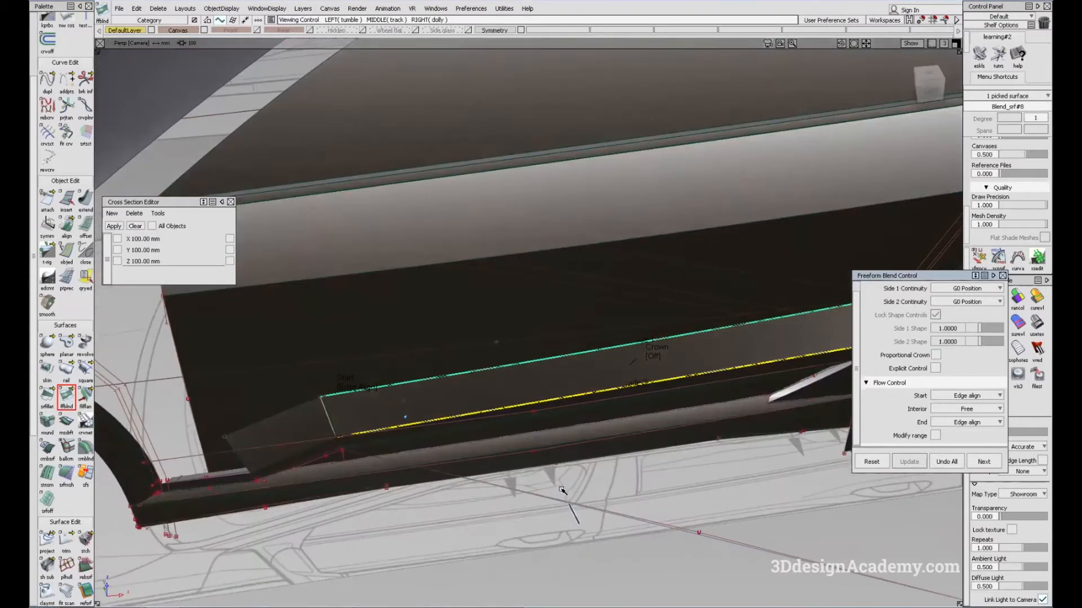
{"action": "left_click_drag", "start_coordinate": [817, 352], "coordinate": [850, 339], "text": "ctrl+shift"}
{"action": "left_click", "coordinate": [1000, 299]}
Step: Examine how the blend surfaces protrude from the lower door side, viewing the shaded body from the side and from above
{"action": "left_click_drag", "start_coordinate": [656, 409], "coordinate": [643, 478], "text": "alt+shift"}
{"action": "left_click", "coordinate": [643, 478]}
{"action": "left_click", "coordinate": [999, 300]}
{"action": "left_click_drag", "start_coordinate": [727, 423], "coordinate": [618, 404], "text": "alt+shift"}
{"action": "left_click", "coordinate": [643, 414]}
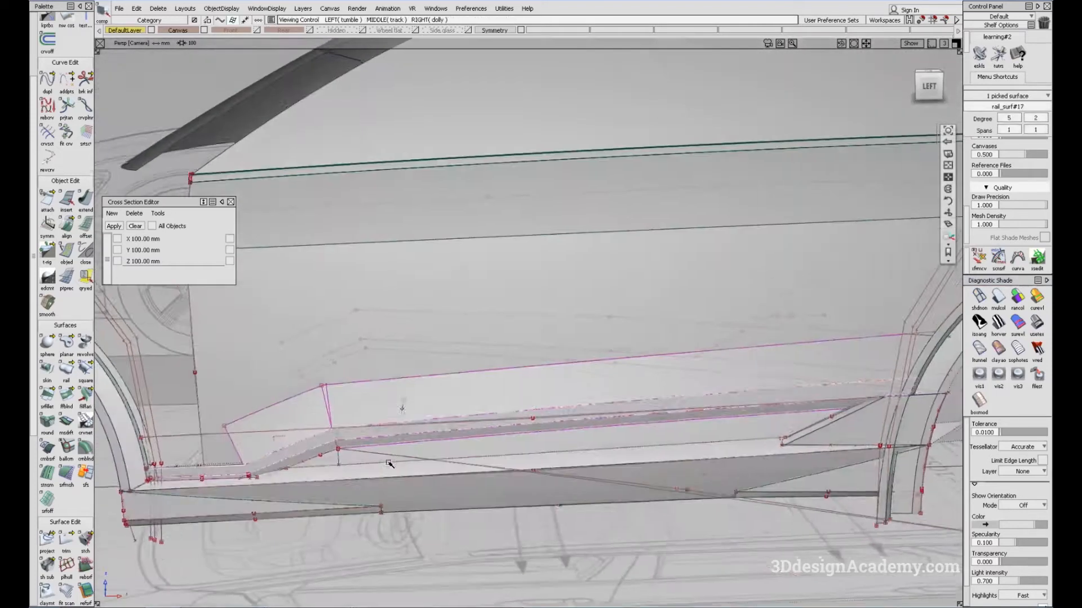
{"action": "left_click_drag", "start_coordinate": [524, 435], "coordinate": [594, 490], "text": "alt+shift"}
{"action": "mouse_move", "coordinate": [580, 422]}
{"action": "right_mouse_down", "text": "alt+shift"}
{"action": "mouse_move", "coordinate": [599, 422]}
{"action": "mouse_move", "coordinate": [573, 440]}
{"action": "right_mouse_up", "text": "alt+shift"}
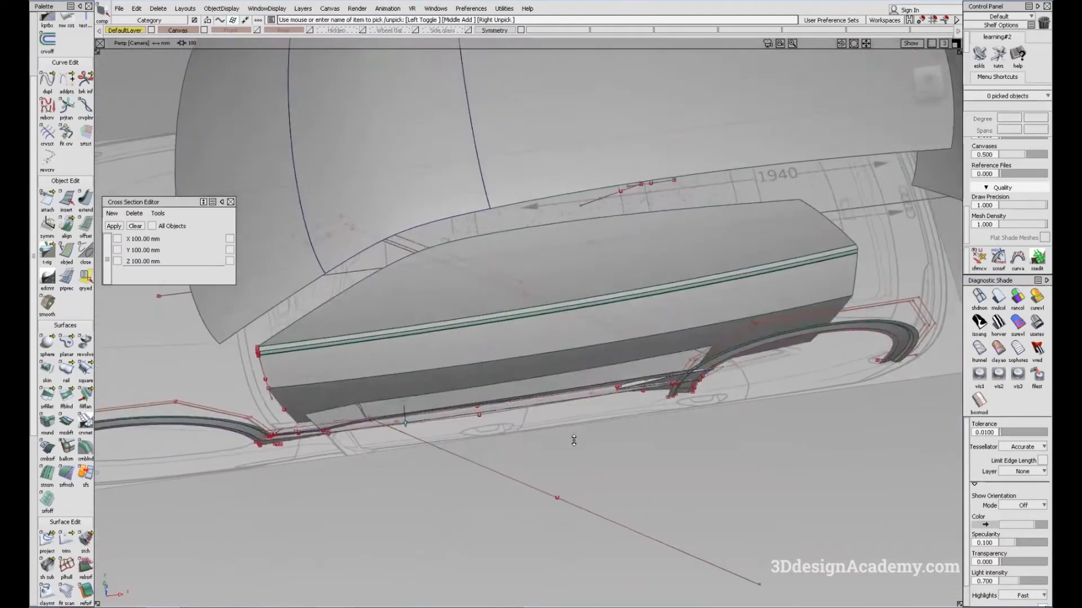
{"action": "left_click_drag", "start_coordinate": [572, 439], "coordinate": [549, 451], "text": "alt+shift"}
{"action": "right_click_drag", "start_coordinate": [468, 403], "coordinate": [485, 388], "text": "alt+shift"}
{"action": "left_click_drag", "start_coordinate": [485, 388], "coordinate": [795, 389], "text": "alt+shift"}
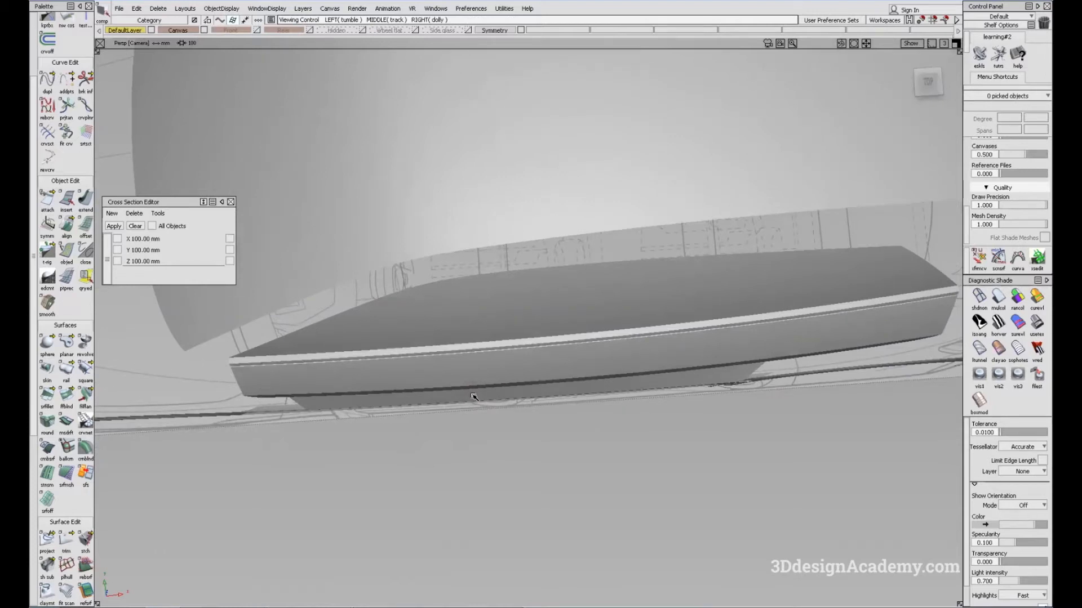
{"action": "left_click_drag", "start_coordinate": [526, 449], "coordinate": [522, 440], "text": "alt+shift"}
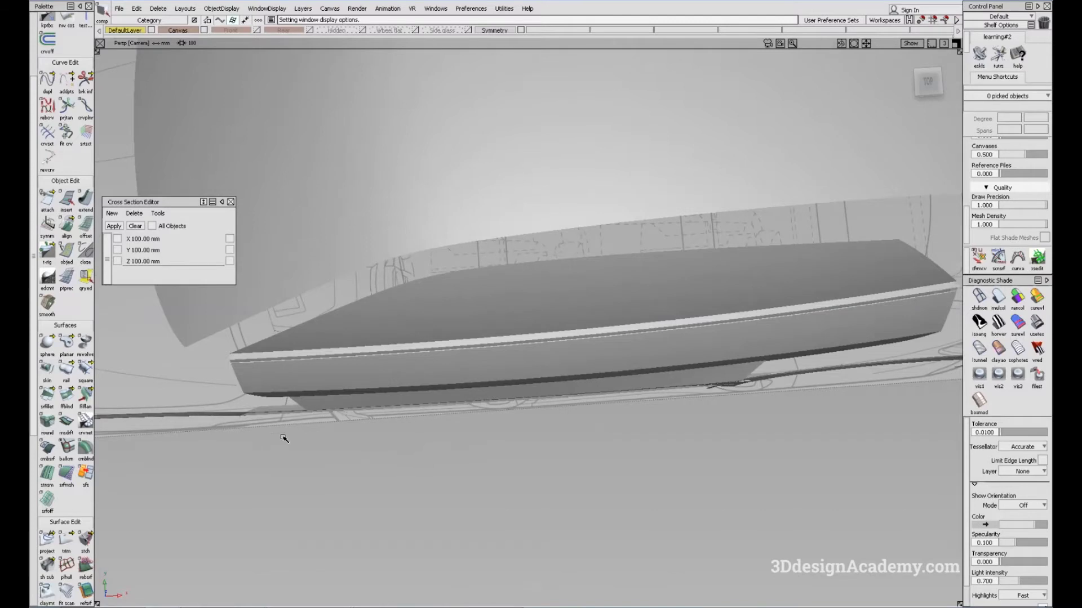
{"action": "left_click_drag", "start_coordinate": [556, 416], "coordinate": [489, 425], "text": "alt+shift"}
{"action": "left_click_drag", "start_coordinate": [583, 474], "coordinate": [617, 431], "text": "alt+shift"}
{"action": "right_click_drag", "start_coordinate": [652, 454], "coordinate": [547, 368], "text": "ctrl+shift"}
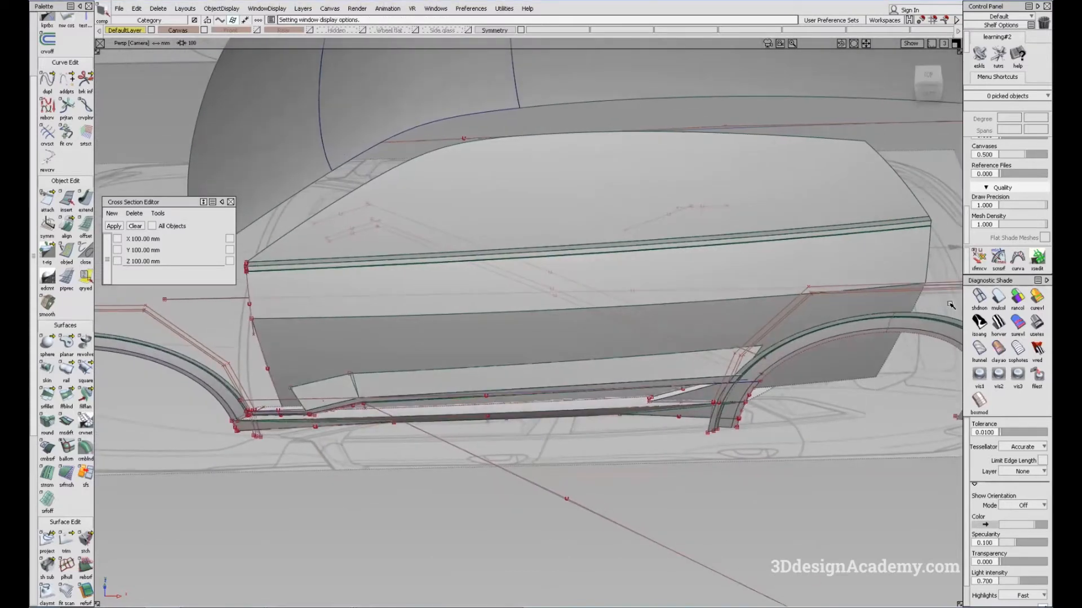
Step: Check the door side and rocker outlines in the top view with shading turned off
{"action": "left_click", "coordinate": [981, 295]}
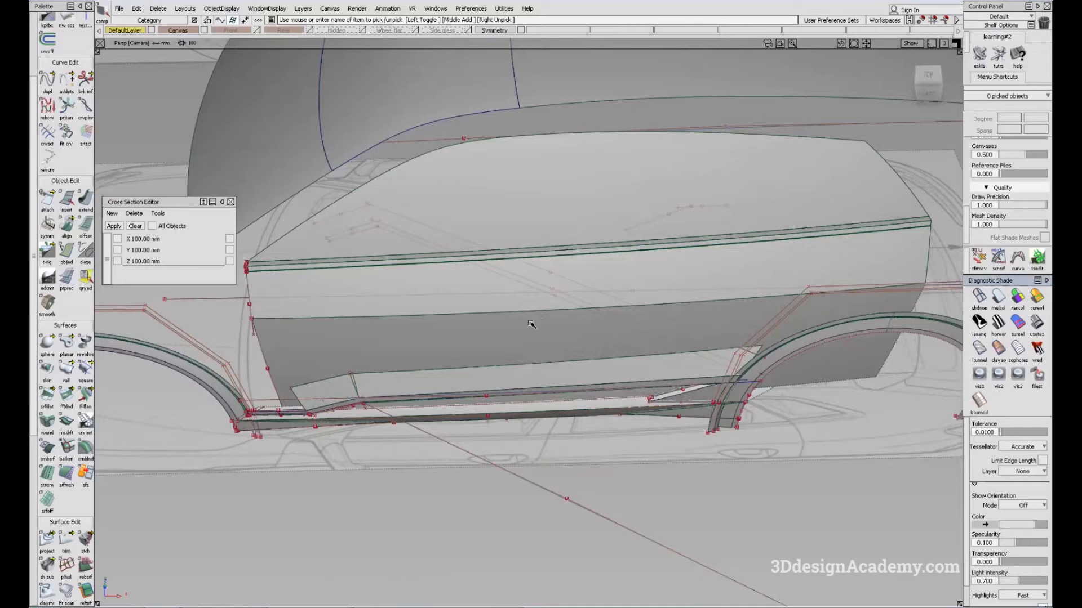
{"action": "key", "text": "F5"}
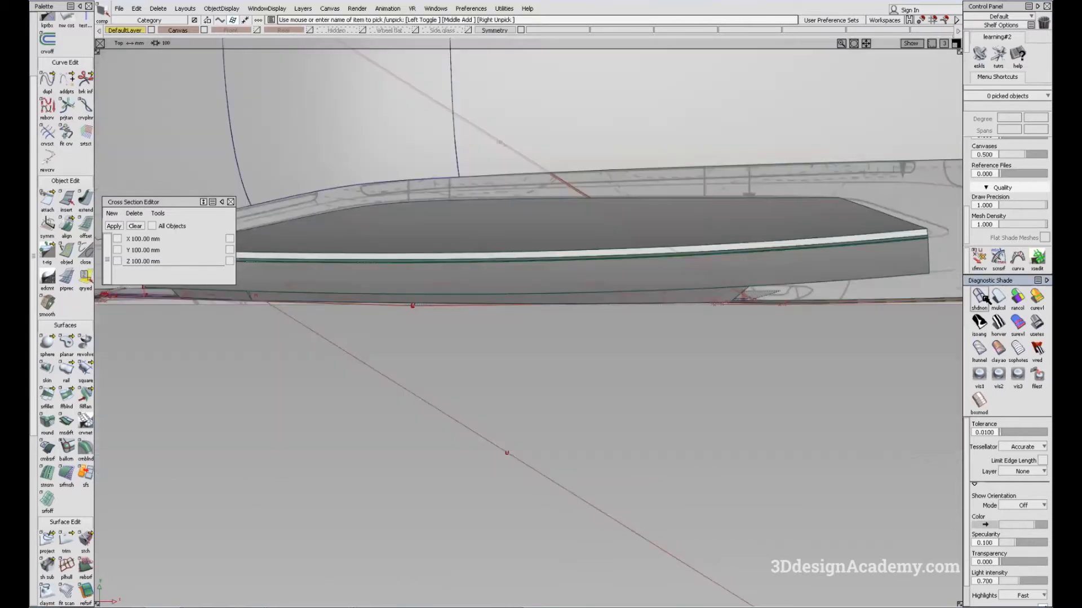
{"action": "left_click", "coordinate": [983, 298]}
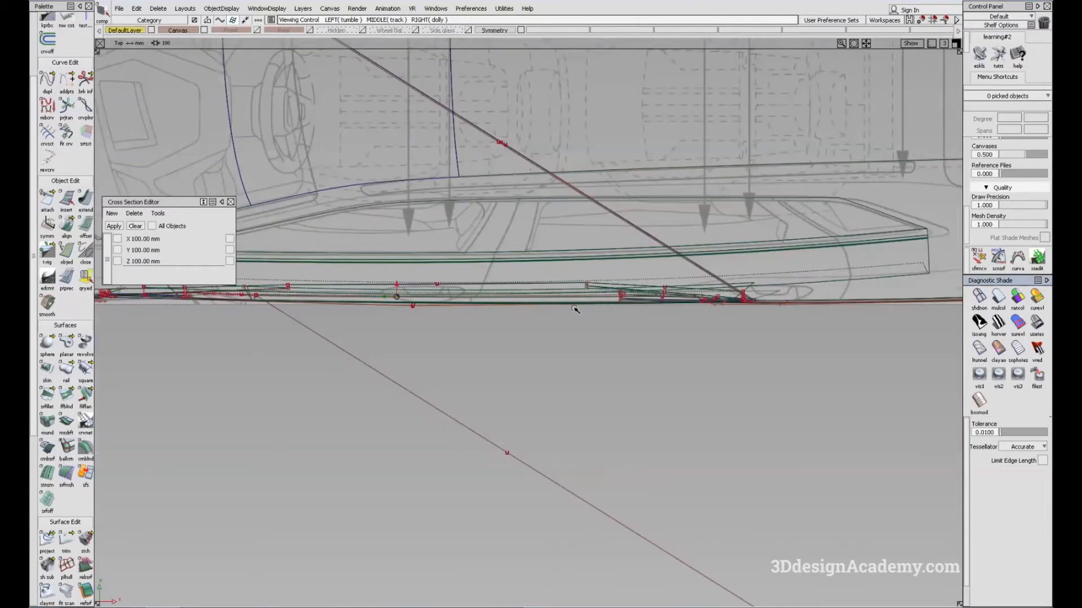
{"action": "key", "text": "F8"}
Step: Isolate the upper and lower door side surfaces together with the top-view canvas by hiding all unselected objects
{"action": "left_click", "coordinate": [999, 297]}
{"action": "left_click", "coordinate": [658, 270]}
{"action": "left_click", "coordinate": [576, 340]}
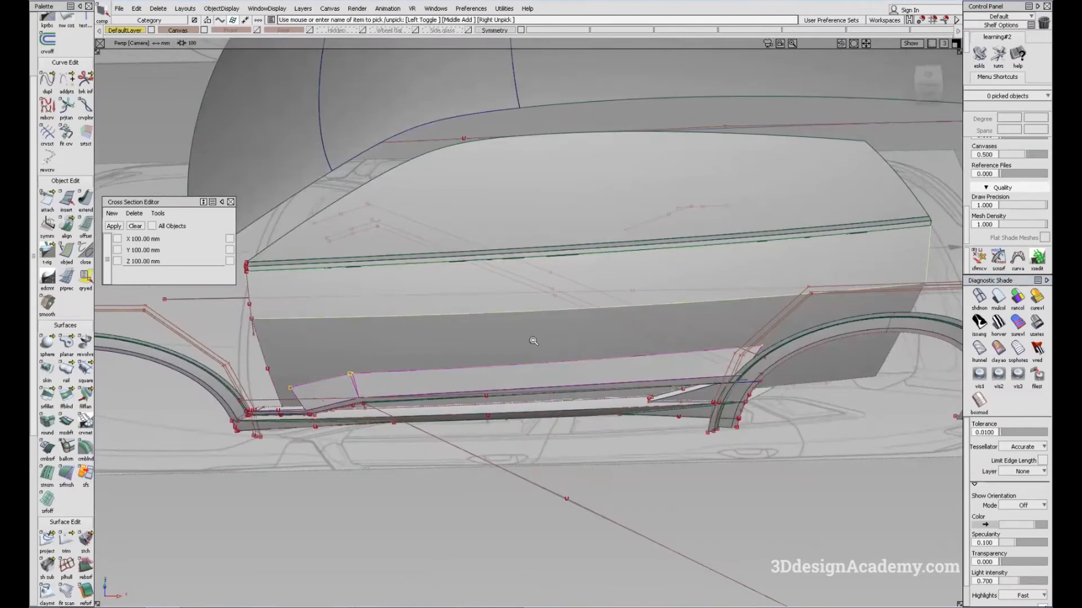
{"action": "right_click_drag", "start_coordinate": [531, 340], "coordinate": [468, 321], "text": "alt+shift"}
{"action": "left_click", "coordinate": [186, 29]}
{"action": "left_click_drag", "start_coordinate": [461, 396], "coordinate": [443, 459], "text": "ctrl+shift"}
{"action": "left_click", "coordinate": [444, 459]}
{"action": "left_click", "coordinate": [227, 8]}
{"action": "left_click", "coordinate": [226, 71]}
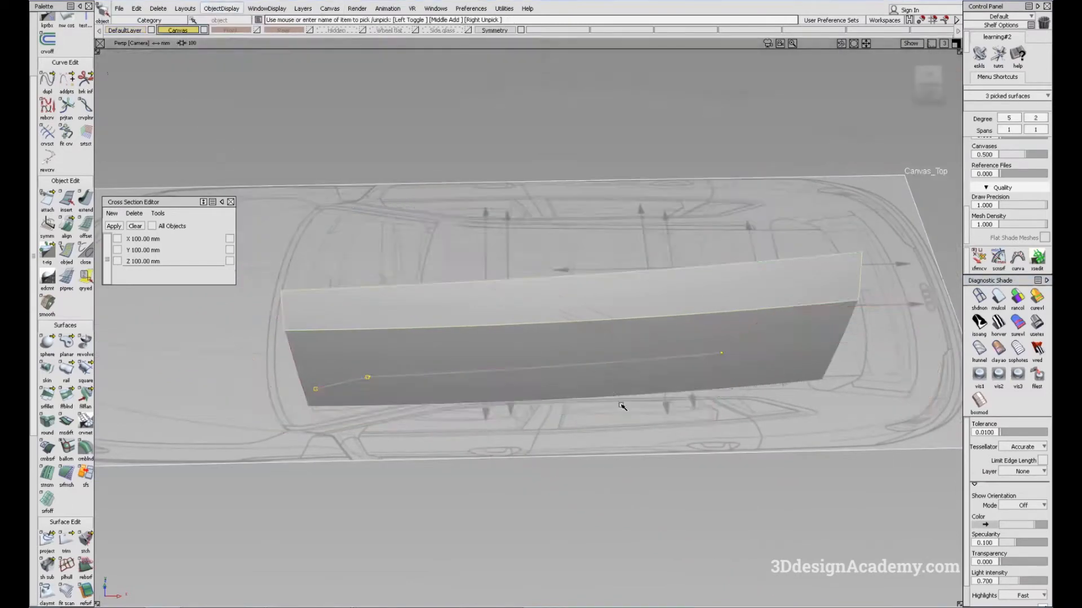
Step: Compare the door side surface outlines with the top-view blueprint, with surface shading turned off
{"action": "key", "text": "F5"}
{"action": "left_click_drag", "start_coordinate": [671, 429], "coordinate": [645, 313], "text": "ctrl+shift"}
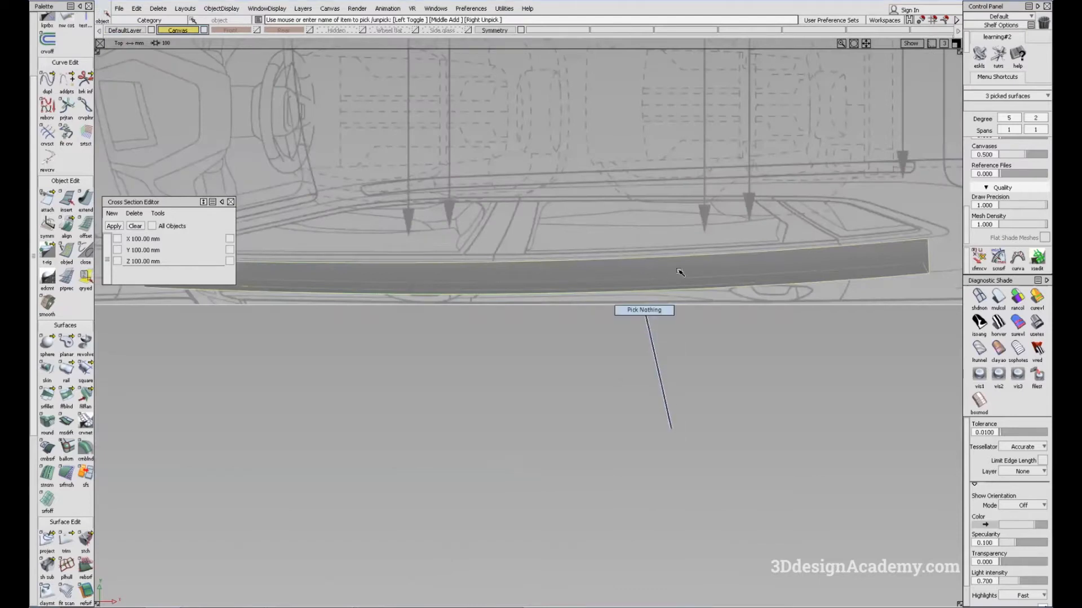
{"action": "left_click", "coordinate": [979, 297]}
{"action": "middle_click_drag", "start_coordinate": [563, 331], "coordinate": [582, 337], "text": "alt+shift"}
{"action": "right_click_drag", "start_coordinate": [472, 301], "coordinate": [564, 291], "text": "alt+shift"}
{"action": "mouse_move", "coordinate": [638, 301]}
{"action": "middle_mouse_down", "text": "alt+shift"}
{"action": "mouse_move", "coordinate": [616, 302]}
{"action": "mouse_move", "coordinate": [678, 305]}
{"action": "middle_mouse_up", "text": "alt+shift"}
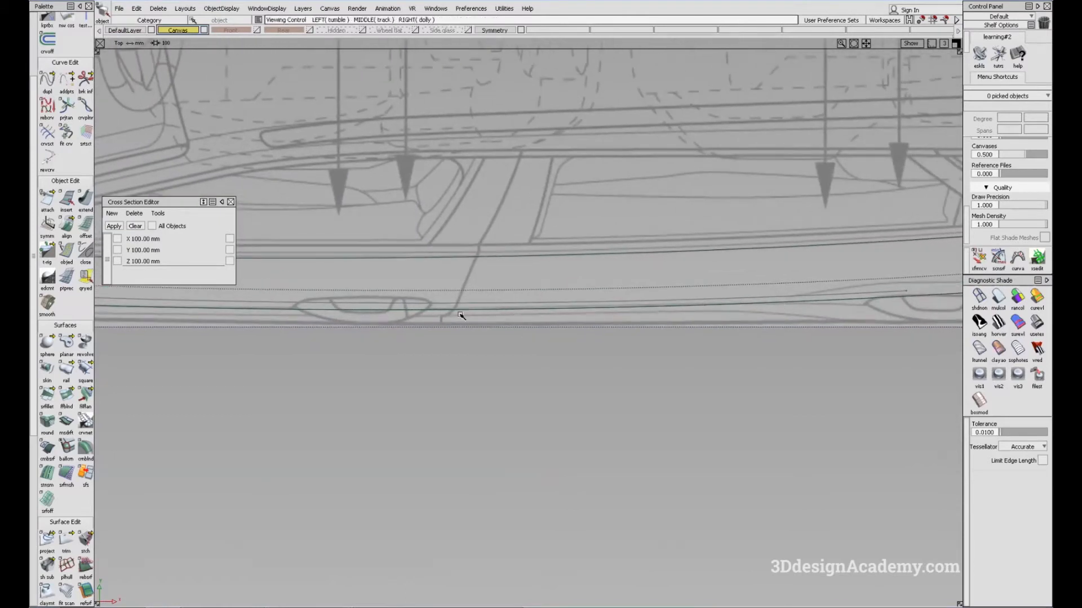
{"action": "middle_click_drag", "start_coordinate": [488, 314], "coordinate": [690, 324], "text": "alt+shift"}
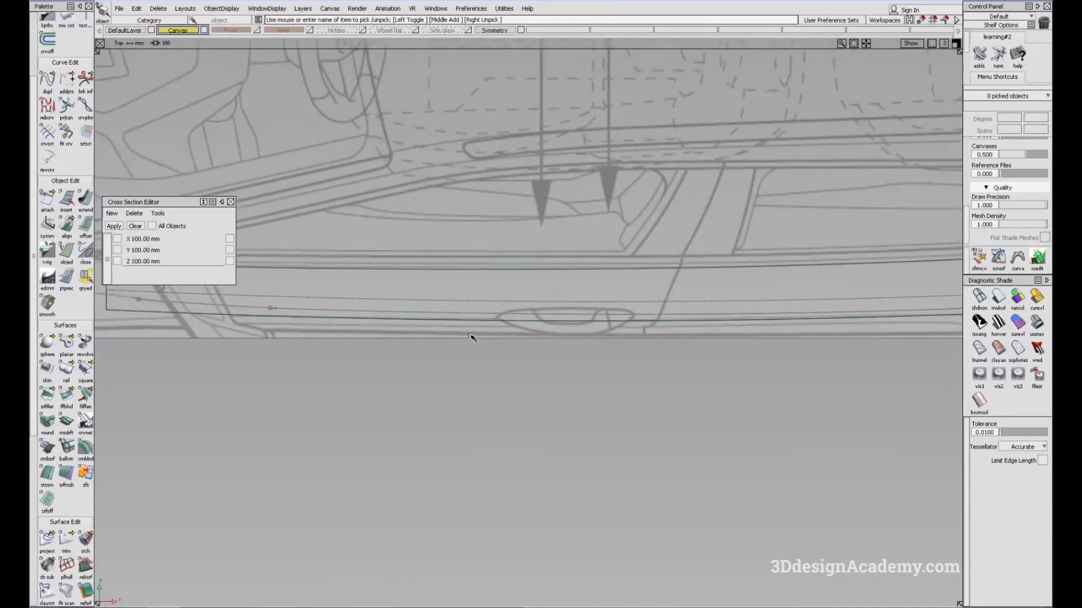
{"action": "middle_click_drag", "start_coordinate": [685, 332], "coordinate": [525, 343], "text": "alt+shift"}
{"action": "right_click_drag", "start_coordinate": [671, 341], "coordinate": [595, 326], "text": "alt+shift"}
{"action": "middle_click_drag", "start_coordinate": [563, 237], "coordinate": [578, 245], "text": "alt+shift"}
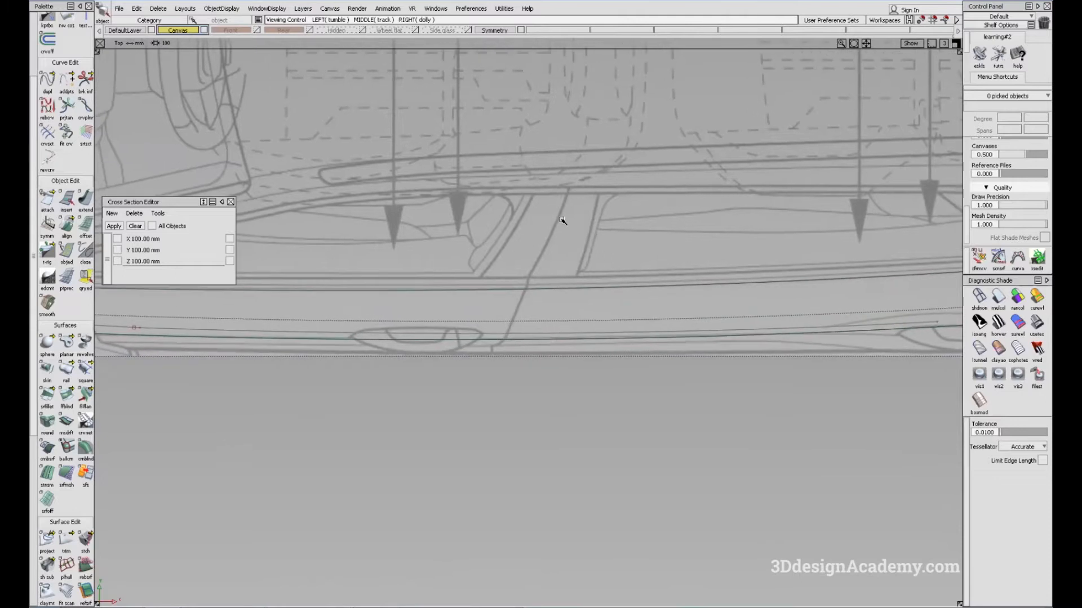
Step: Restore surface shading in the perspective view, show all hidden objects and make DefaultLayer active
{"action": "key", "text": "F8"}
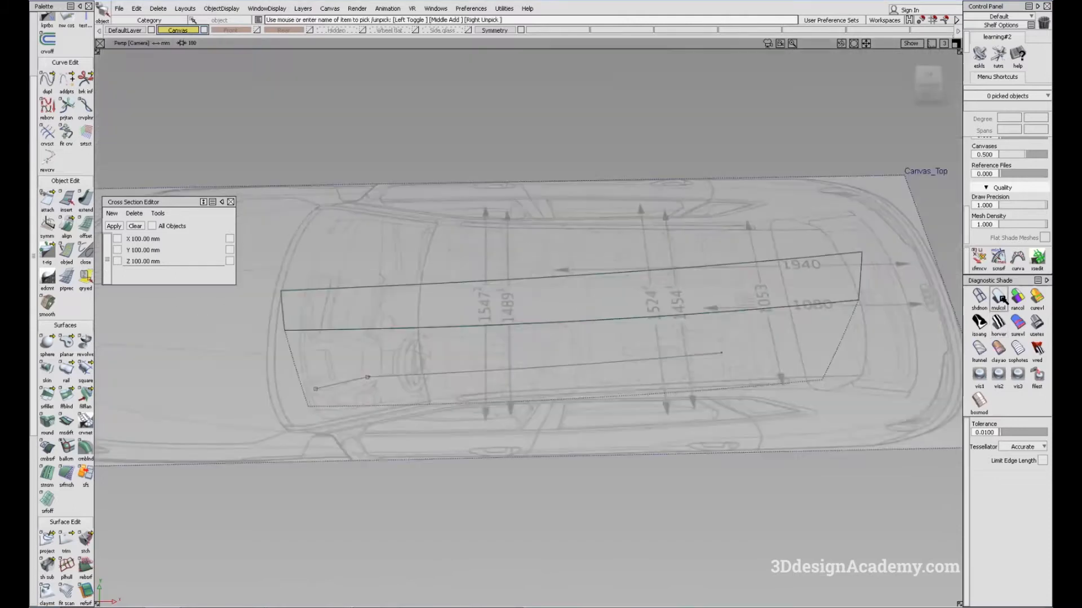
{"action": "left_click", "coordinate": [999, 299]}
{"action": "left_click_drag", "start_coordinate": [649, 309], "coordinate": [533, 381], "text": "alt+shift"}
{"action": "left_click", "coordinate": [228, 9]}
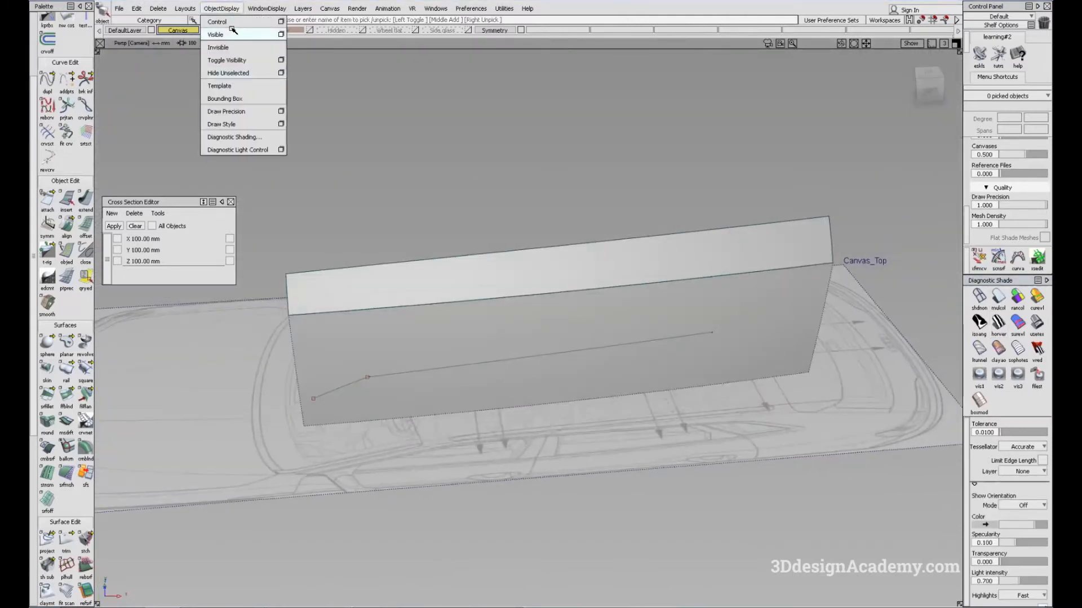
{"action": "left_click", "coordinate": [231, 34]}
{"action": "left_click", "coordinate": [137, 29]}
Step: Delete the long and short blend surfaces above the rocker panel
{"action": "left_click_drag", "start_coordinate": [543, 285], "coordinate": [508, 302], "text": "alt+shift"}
{"action": "right_click_drag", "start_coordinate": [362, 387], "coordinate": [450, 332], "text": "alt+shift"}
{"action": "left_click_drag", "start_coordinate": [415, 320], "coordinate": [419, 371], "text": "ctrl+shift"}
{"action": "left_click", "coordinate": [392, 396]}
{"action": "middle_click_drag", "start_coordinate": [392, 397], "coordinate": [446, 394], "text": "alt+shift"}
{"action": "left_click", "coordinate": [430, 377]}
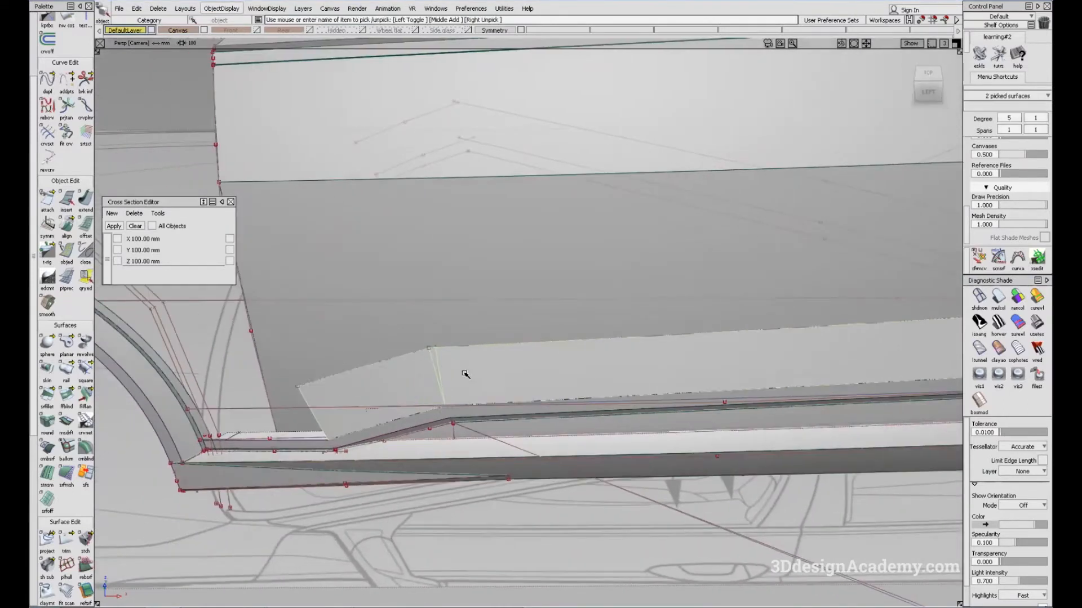
{"action": "right_click_drag", "start_coordinate": [430, 377], "coordinate": [651, 315], "text": "alt+shift"}
{"action": "key", "text": "Delete"}
{"action": "key", "text": "Return"}
Step: Delete the construction history of the upper and lower door side surfaces
{"action": "left_click_drag", "start_coordinate": [635, 261], "coordinate": [468, 316], "text": "alt+shift"}
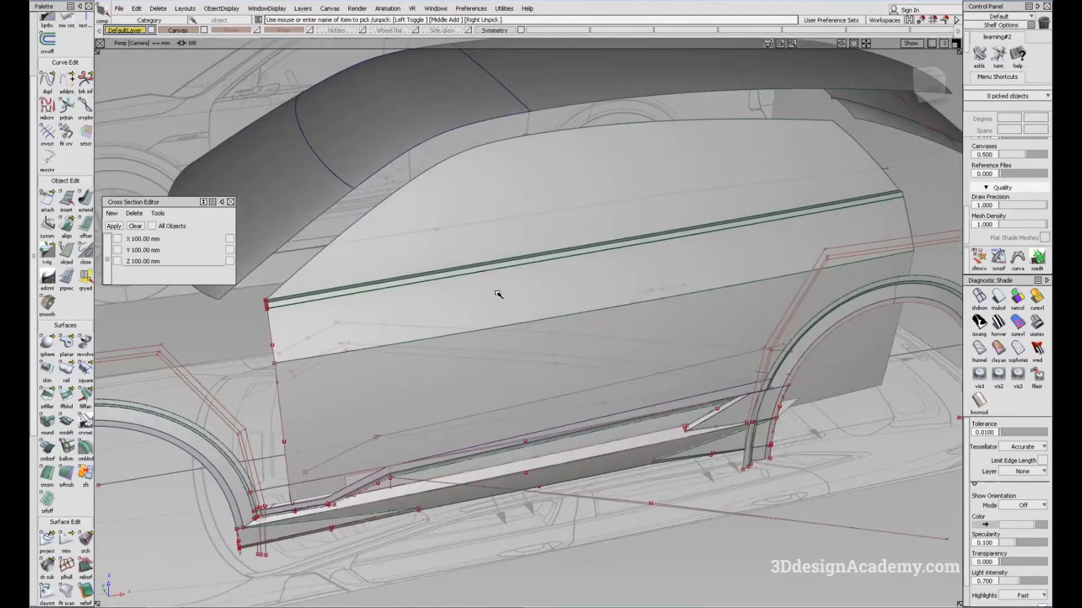
{"action": "left_click", "coordinate": [494, 295]}
{"action": "left_click", "coordinate": [498, 387]}
{"action": "left_click_drag", "start_coordinate": [498, 387], "coordinate": [473, 401], "text": "alt+shift"}
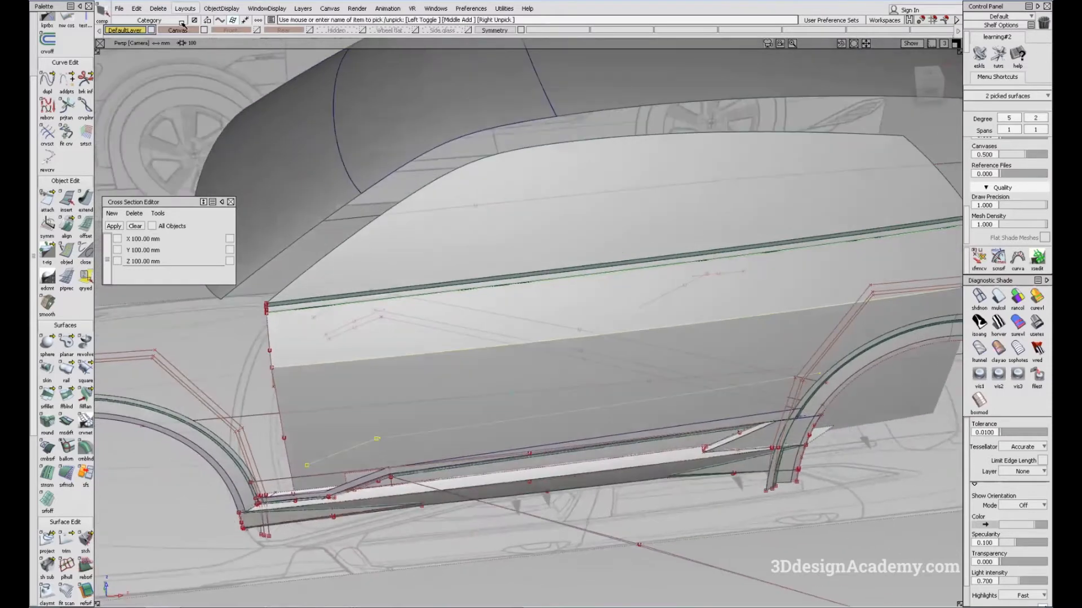
{"action": "left_click", "coordinate": [165, 10]}
{"action": "left_click", "coordinate": [171, 38]}
Step: Make the Side glass layer visible
{"action": "left_click_drag", "start_coordinate": [543, 301], "coordinate": [569, 369], "text": "ctrl+shift"}
{"action": "left_click_drag", "start_coordinate": [581, 276], "coordinate": [528, 305], "text": "alt+shift"}
{"action": "left_click_drag", "start_coordinate": [450, 288], "coordinate": [505, 311], "text": "alt+shift"}
{"action": "left_click_drag", "start_coordinate": [368, 326], "coordinate": [527, 210], "text": "alt+shift"}
{"action": "left_click", "coordinate": [577, 268]}
{"action": "left_click_drag", "start_coordinate": [577, 269], "coordinate": [534, 310], "text": "alt+shift"}
{"action": "left_click", "coordinate": [444, 60]}
{"action": "left_click", "coordinate": [468, 31]}
Step: Pick the lengthwise door-side curve below the window and place its transform pivot on the curve
{"action": "left_click_drag", "start_coordinate": [554, 244], "coordinate": [601, 201], "text": "alt+shift"}
{"action": "left_click", "coordinate": [663, 166]}
{"action": "left_click_drag", "start_coordinate": [557, 271], "coordinate": [593, 221], "text": "alt+shift"}
{"action": "left_click", "coordinate": [594, 221]}
{"action": "left_click", "coordinate": [650, 278]}
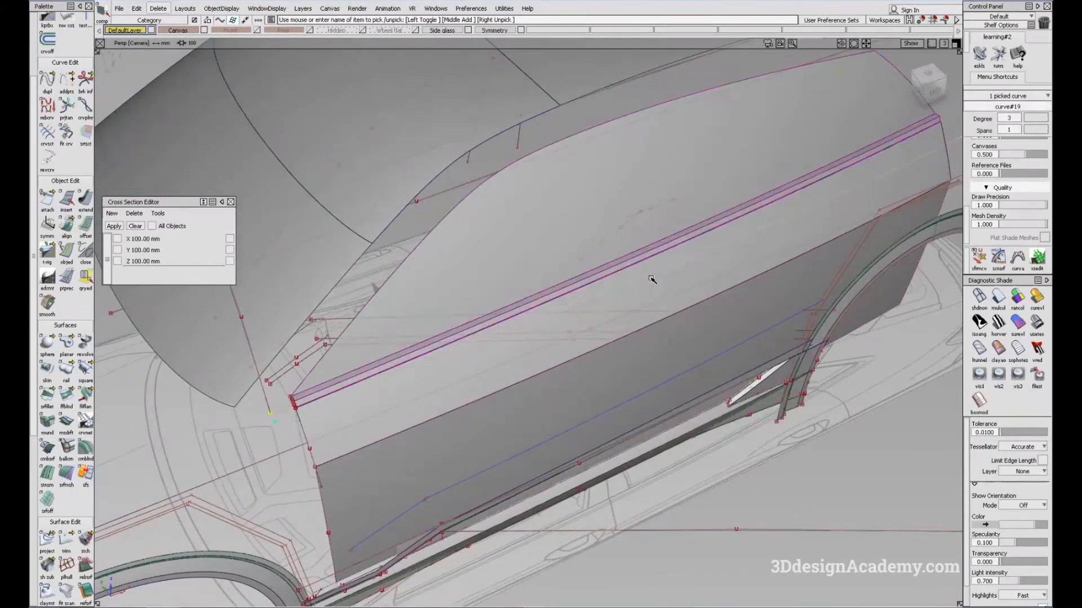
{"action": "left_click_drag", "start_coordinate": [650, 278], "coordinate": [582, 302], "text": "alt+shift"}
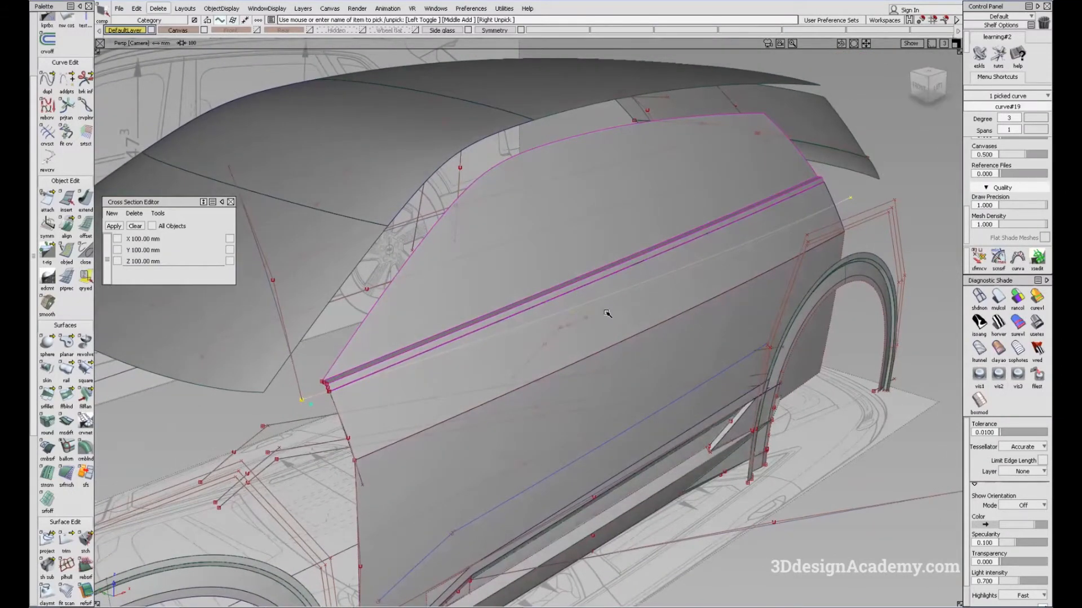
{"action": "middle_click_drag", "start_coordinate": [606, 316], "coordinate": [627, 296], "text": "ctrl+shift"}
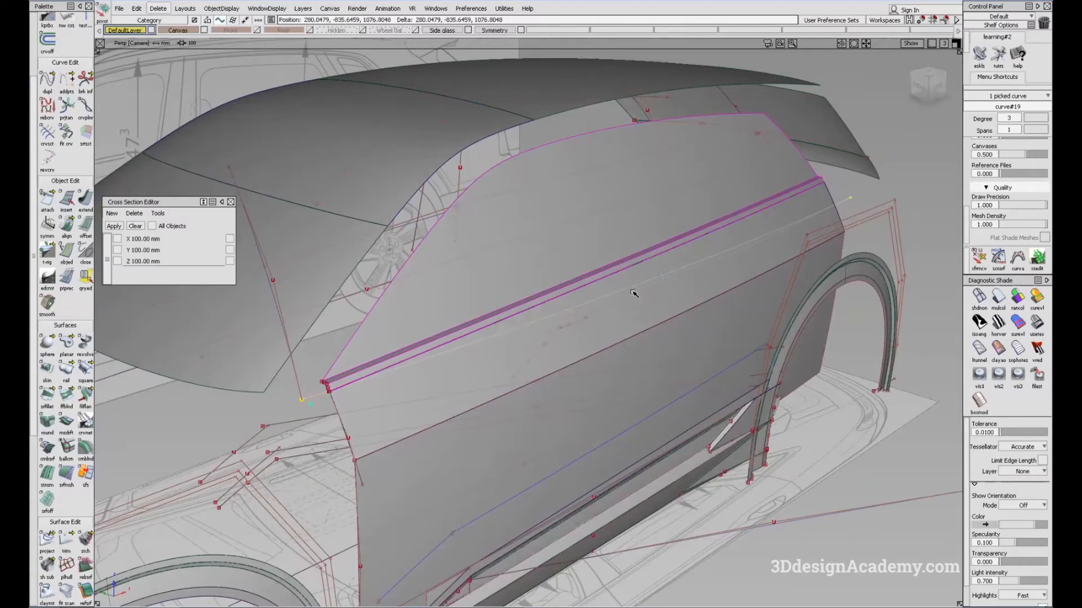
{"action": "left_click_drag", "start_coordinate": [664, 283], "coordinate": [585, 321], "text": "alt+shift"}
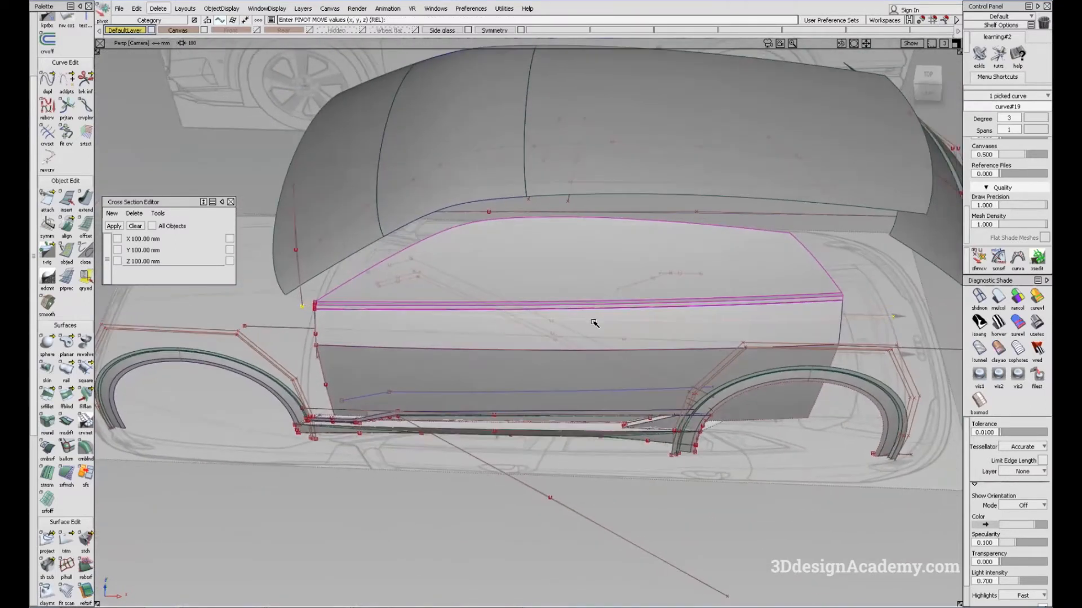
{"action": "left_click", "coordinate": [928, 92]}
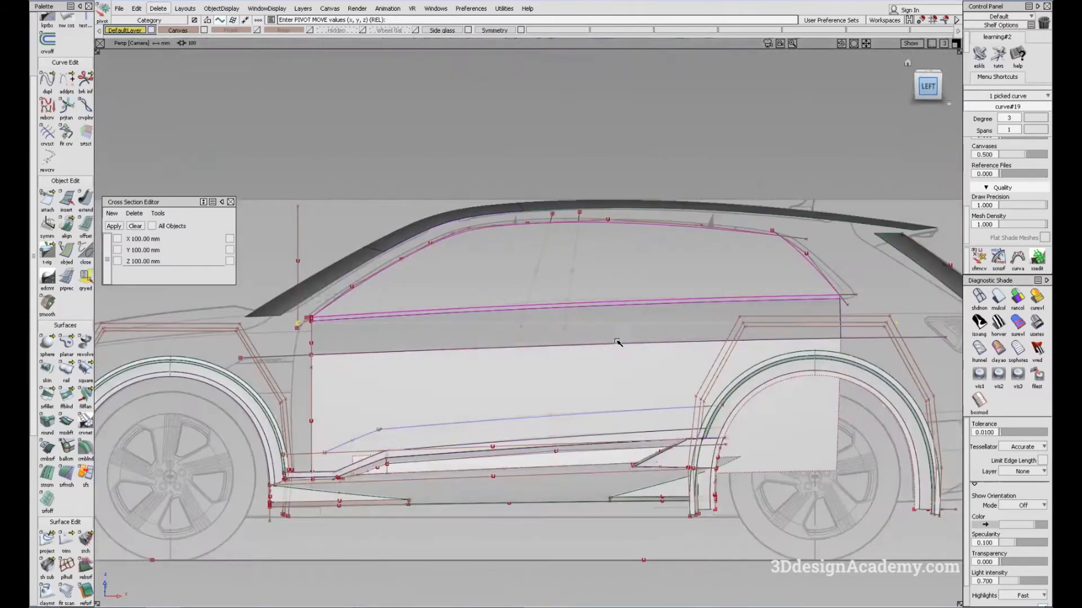
{"action": "middle_click_drag", "start_coordinate": [620, 338], "coordinate": [606, 331], "text": "alt+shift"}
{"action": "right_click_drag", "start_coordinate": [552, 370], "coordinate": [581, 350], "text": "ctrl+shift"}
{"action": "left_click", "coordinate": [616, 318]}
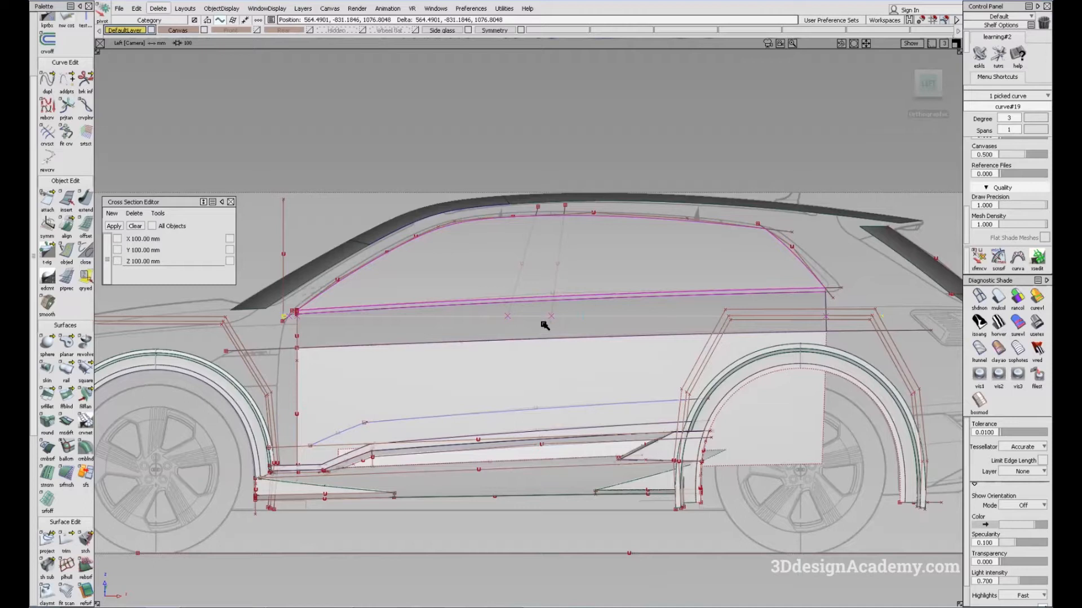
Step: Show the top view unshaded and scale the picked side curve across the car's width to about 0.91
{"action": "left_click_drag", "start_coordinate": [550, 241], "coordinate": [536, 330], "text": "alt+shift"}
{"action": "key", "text": "F5"}
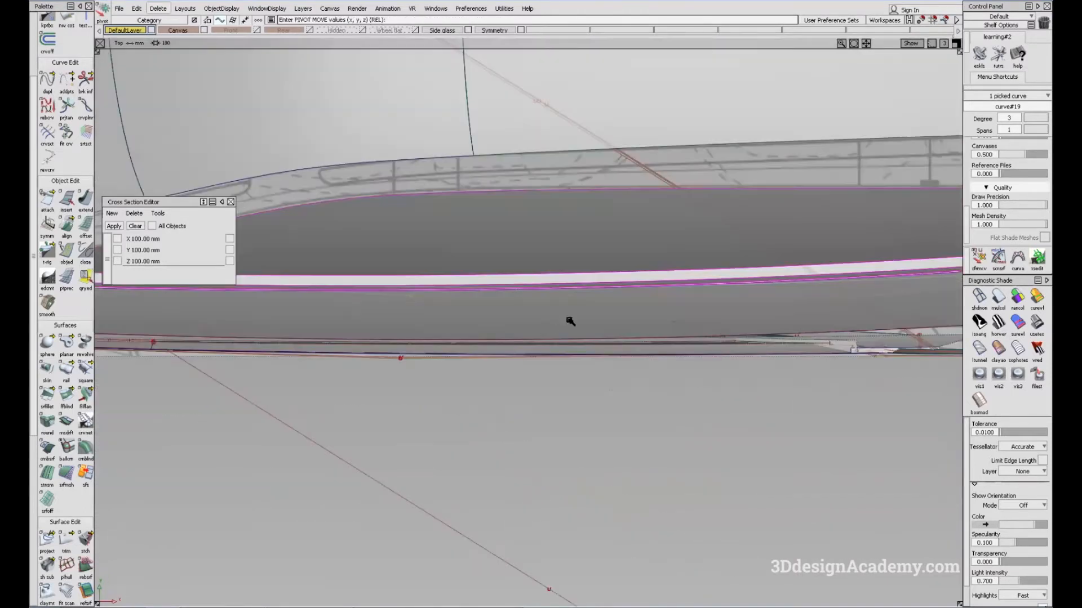
{"action": "left_click", "coordinate": [979, 295]}
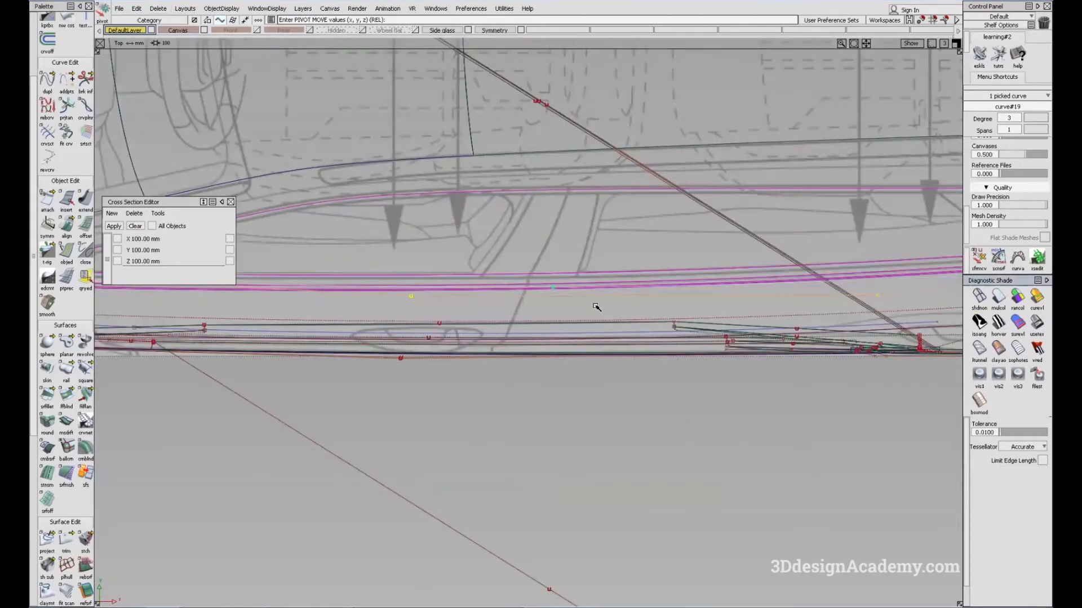
{"action": "right_click_drag", "start_coordinate": [554, 307], "coordinate": [530, 316], "text": "ctrl+shift"}
{"action": "middle_click_drag", "start_coordinate": [549, 316], "coordinate": [581, 337], "text": "alt+shift"}
{"action": "right_click_drag", "start_coordinate": [582, 337], "coordinate": [542, 349], "text": "ctrl+shift"}
{"action": "middle_click_drag", "start_coordinate": [576, 328], "coordinate": [566, 355], "text": "alt+shift"}
{"action": "right_click_drag", "start_coordinate": [603, 322], "coordinate": [576, 327], "text": "alt+shift"}
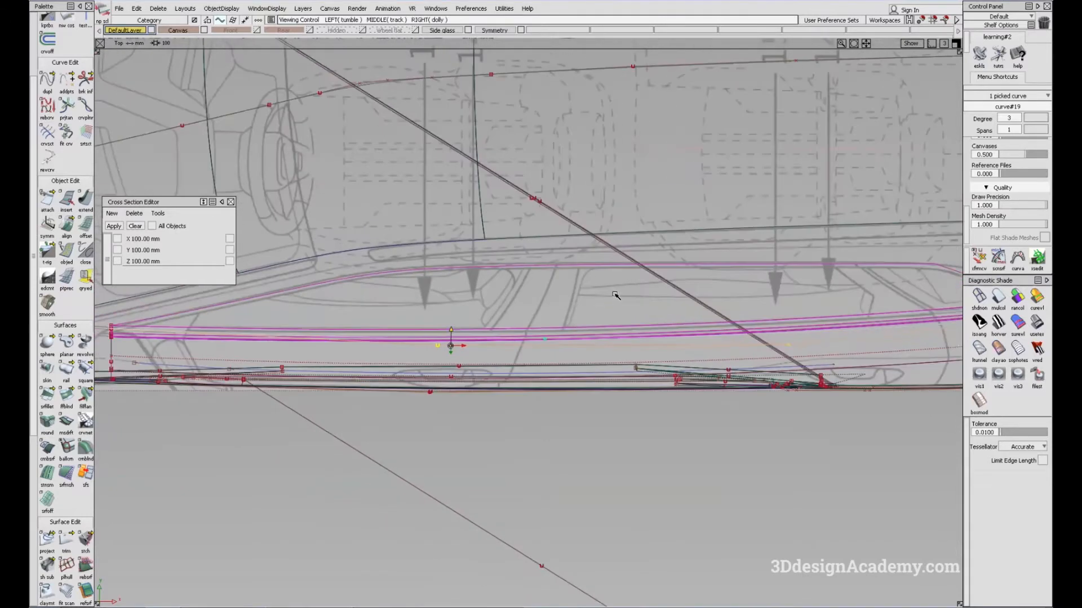
{"action": "middle_click_drag", "start_coordinate": [566, 324], "coordinate": [662, 324], "text": "alt+shift"}
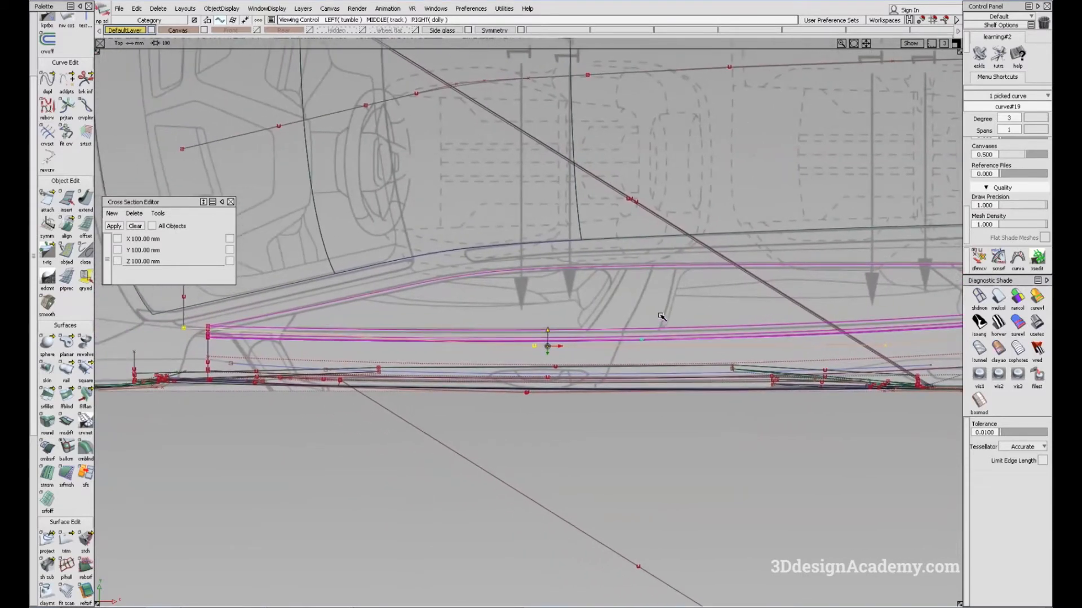
{"action": "right_click_drag", "start_coordinate": [617, 304], "coordinate": [667, 303], "text": "ctrl+shift"}
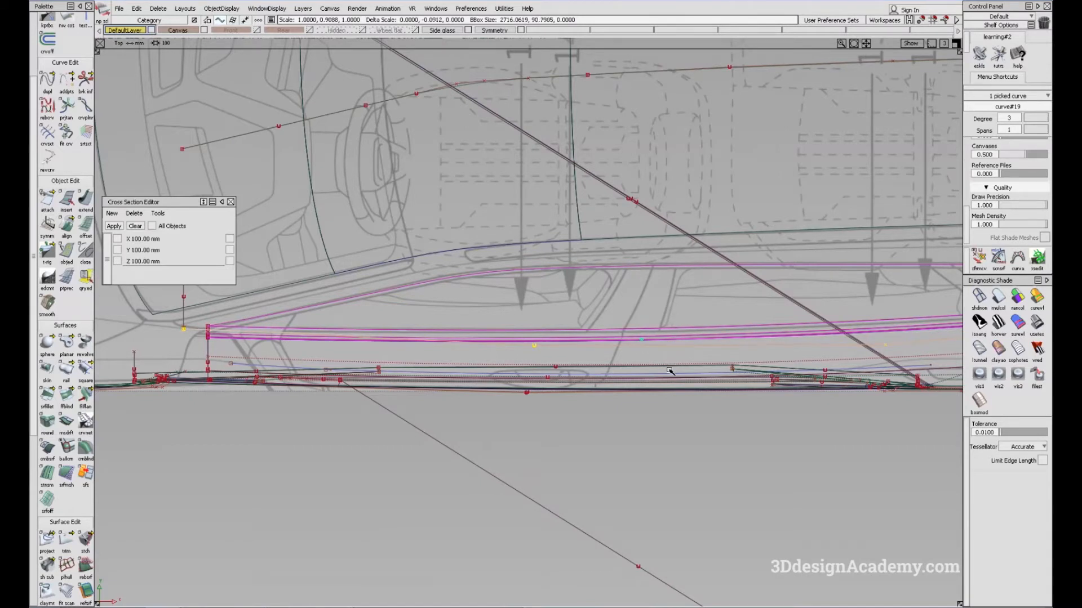
Step: Refine the side curve's widthwise scale to about 0.83, comparing its curvature with the top-view blueprint
{"action": "right_click_drag", "start_coordinate": [640, 340], "coordinate": [761, 327], "text": "alt+shift"}
{"action": "mouse_move", "coordinate": [626, 337]}
{"action": "right_mouse_down", "text": "alt+shift"}
{"action": "mouse_move", "coordinate": [717, 333]}
{"action": "mouse_move", "coordinate": [593, 338]}
{"action": "right_mouse_up", "text": "alt+shift"}
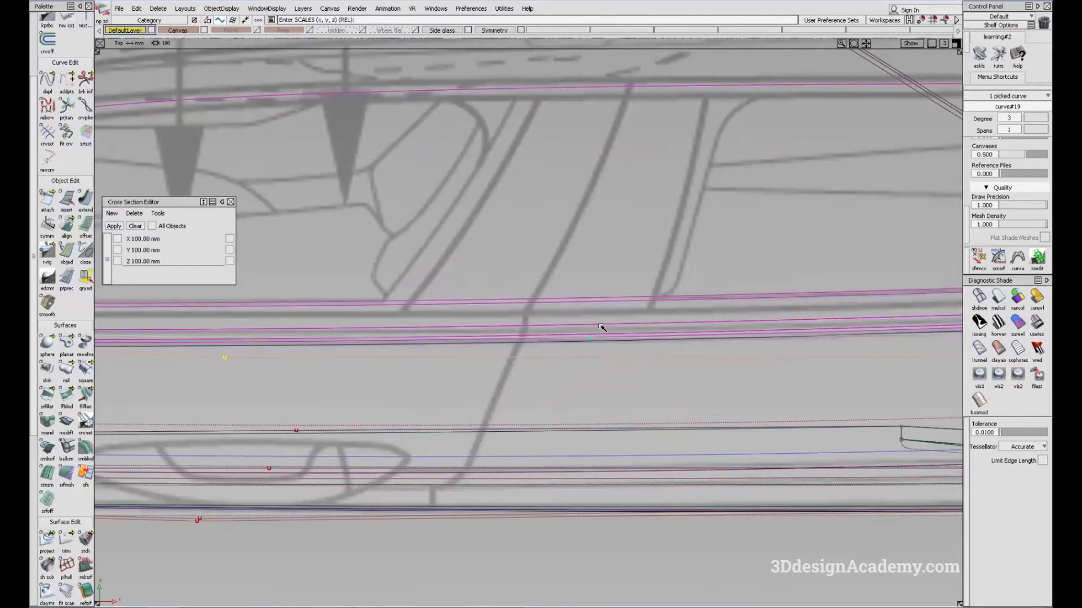
{"action": "mouse_move", "coordinate": [594, 319]}
{"action": "middle_mouse_down", "text": "alt+shift"}
{"action": "mouse_move", "coordinate": [845, 333]}
{"action": "mouse_move", "coordinate": [842, 313]}
{"action": "mouse_move", "coordinate": [735, 338]}
{"action": "mouse_move", "coordinate": [517, 349]}
{"action": "mouse_move", "coordinate": [497, 374]}
{"action": "mouse_move", "coordinate": [593, 313]}
{"action": "mouse_move", "coordinate": [753, 311]}
{"action": "mouse_move", "coordinate": [556, 346]}
{"action": "mouse_move", "coordinate": [523, 332]}
{"action": "middle_mouse_up", "text": "alt+shift"}
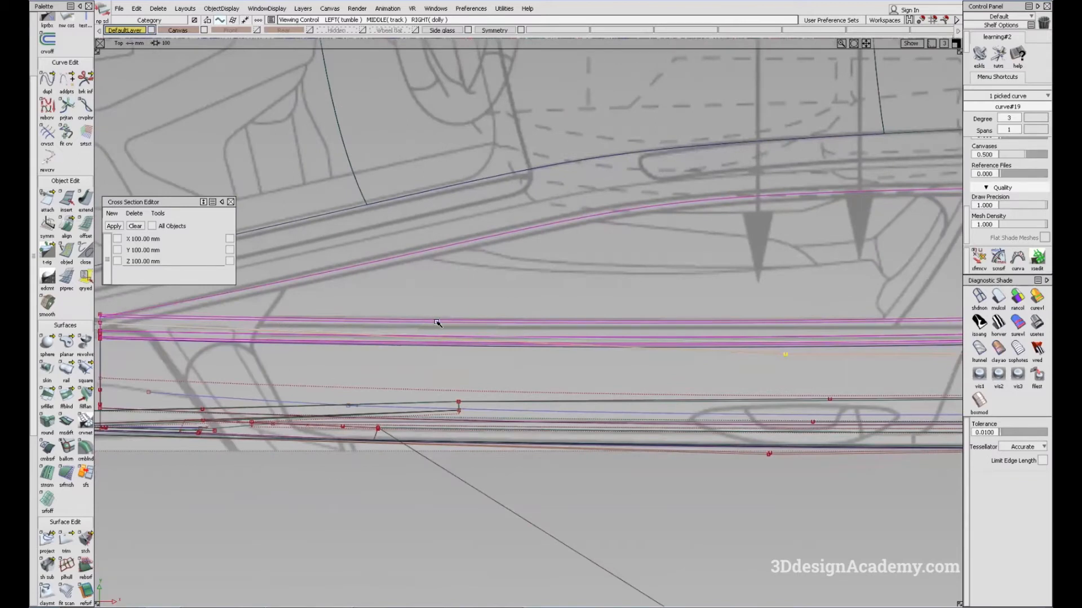
{"action": "mouse_move", "coordinate": [727, 322]}
{"action": "middle_mouse_down", "text": "alt+shift"}
{"action": "mouse_move", "coordinate": [712, 343]}
{"action": "mouse_move", "coordinate": [666, 353]}
{"action": "middle_mouse_up", "text": "alt+shift"}
{"action": "middle_click_drag", "start_coordinate": [715, 323], "coordinate": [540, 364], "text": "alt+shift"}
{"action": "middle_click_drag", "start_coordinate": [537, 307], "coordinate": [577, 310]}
{"action": "middle_click_drag", "start_coordinate": [113, 387], "coordinate": [772, 350], "text": "alt+shift"}
{"action": "middle_click_drag", "start_coordinate": [466, 357], "coordinate": [727, 356], "text": "alt+shift"}
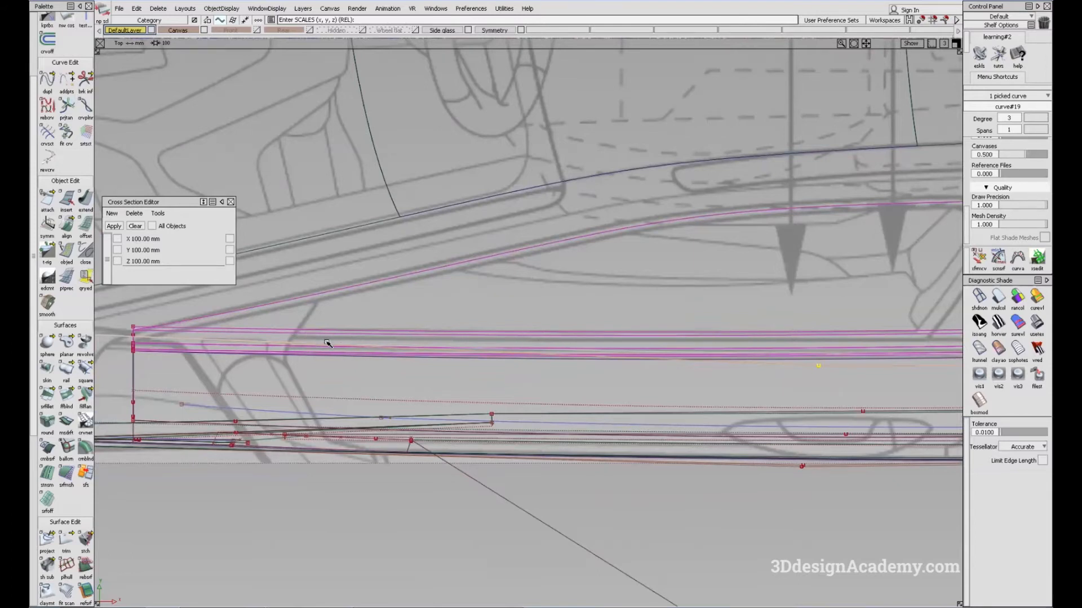
{"action": "mouse_move", "coordinate": [685, 337]}
{"action": "middle_mouse_down", "text": "alt+shift"}
{"action": "mouse_move", "coordinate": [194, 331]}
{"action": "mouse_move", "coordinate": [540, 372]}
{"action": "middle_mouse_up", "text": "alt+shift"}
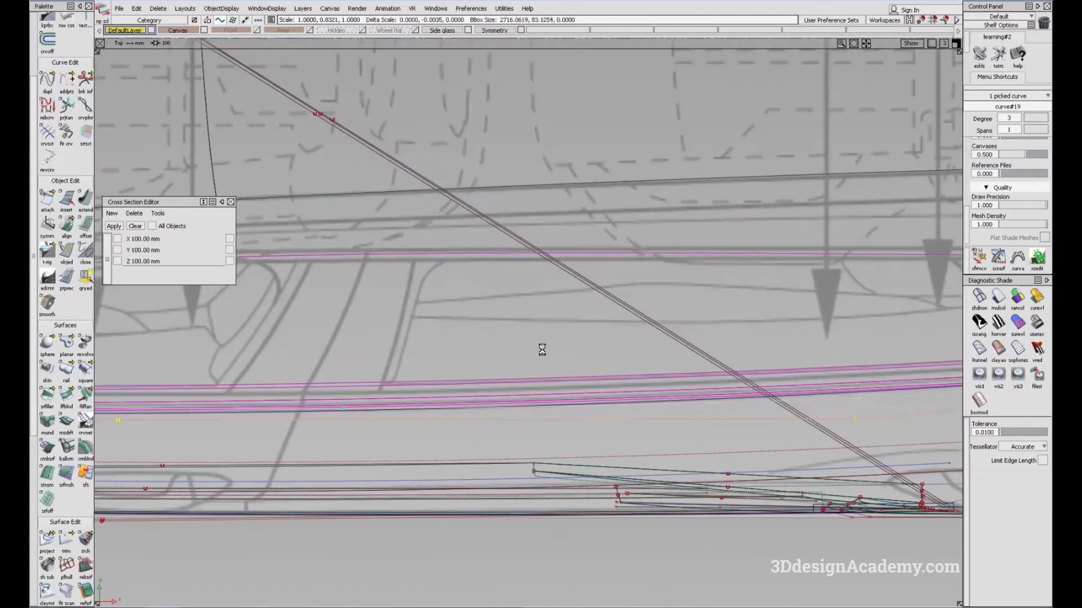
{"action": "middle_click_drag", "start_coordinate": [484, 358], "coordinate": [1025, 320], "text": "alt+shift"}
{"action": "middle_click_drag", "start_coordinate": [449, 366], "coordinate": [658, 387], "text": "alt+shift"}
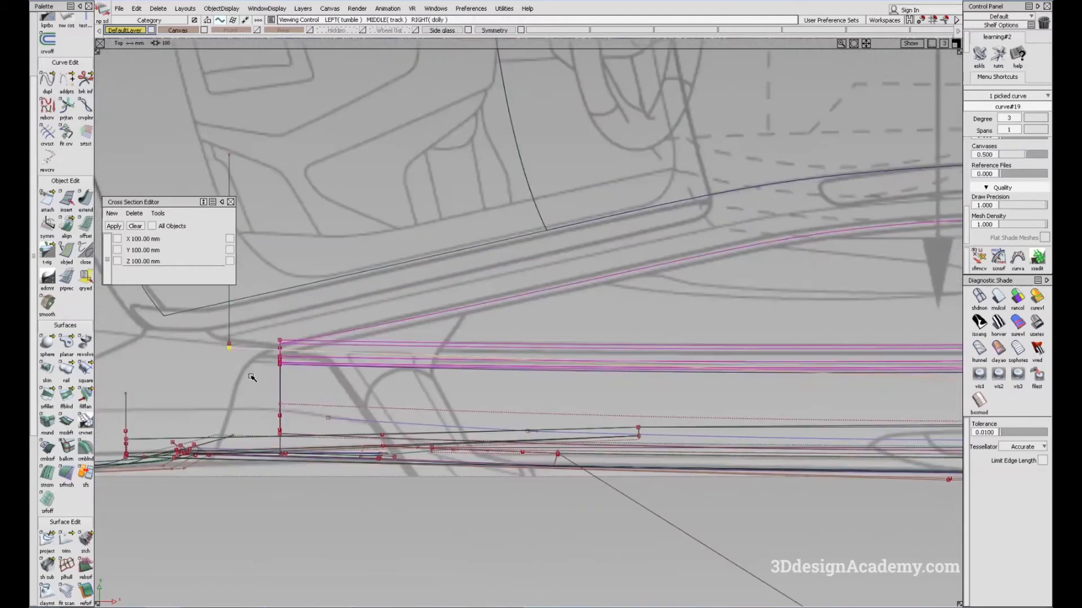
{"action": "left_click_drag", "start_coordinate": [430, 415], "coordinate": [405, 350], "text": "ctrl+shift"}
Step: Restore the shaded perspective view and move the front upright curve onto the front end of the scaled side curve
{"action": "key", "text": "F8"}
{"action": "left_click", "coordinate": [999, 296]}
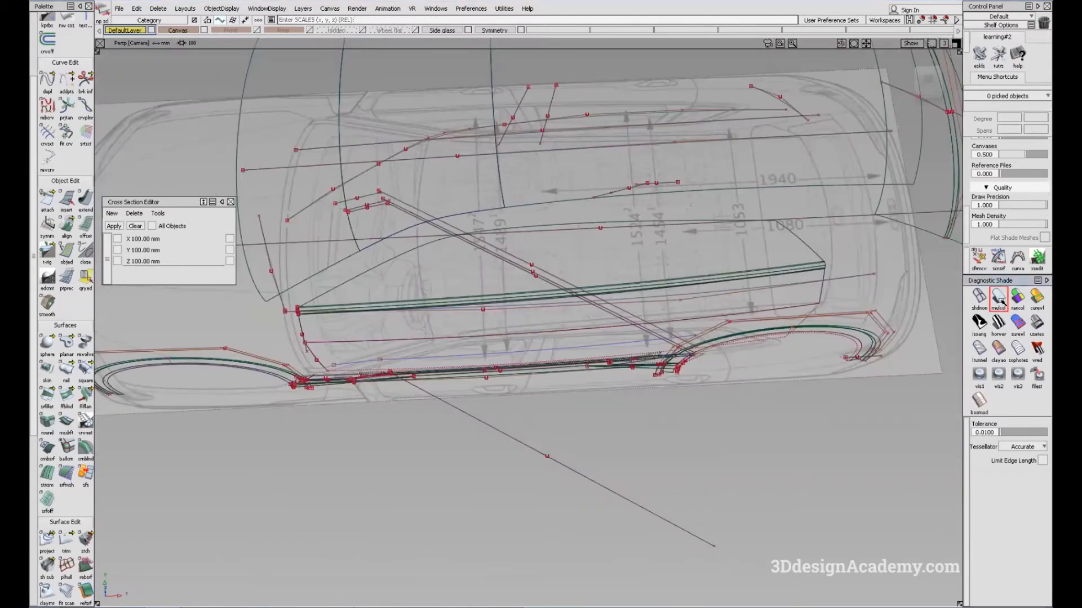
{"action": "right_click_drag", "start_coordinate": [301, 319], "coordinate": [376, 288], "text": "alt+shift"}
{"action": "left_click_drag", "start_coordinate": [376, 287], "coordinate": [408, 258], "text": "alt+shift"}
{"action": "right_click_drag", "start_coordinate": [270, 266], "coordinate": [327, 253], "text": "alt+shift"}
{"action": "middle_click_drag", "start_coordinate": [307, 281], "coordinate": [469, 294], "text": "alt+shift"}
{"action": "left_click_drag", "start_coordinate": [450, 291], "coordinate": [510, 235], "text": "alt+shift"}
{"action": "left_click_drag", "start_coordinate": [349, 334], "coordinate": [363, 406], "text": "ctrl+shift"}
{"action": "left_click", "coordinate": [305, 343]}
{"action": "right_click_drag", "start_coordinate": [306, 441], "coordinate": [360, 474], "text": "ctrl+shift"}
{"action": "left_click", "coordinate": [354, 441]}
{"action": "left_click_drag", "start_coordinate": [323, 377], "coordinate": [326, 435], "text": "ctrl+shift"}
{"action": "left_click", "coordinate": [319, 390]}
{"action": "left_click_drag", "start_coordinate": [313, 398], "coordinate": [329, 428], "text": "alt+shift"}
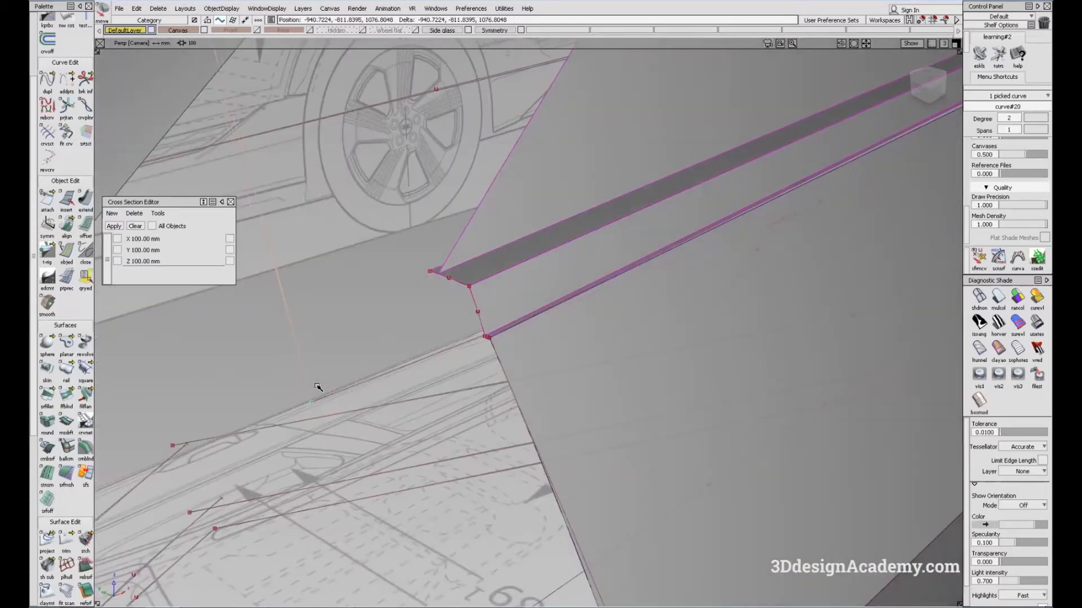
{"action": "left_click_drag", "start_coordinate": [316, 386], "coordinate": [379, 379], "text": "alt+shift"}
Step: Pick the three short profile curves at the front of the beltline, set their pivot at their lower end and reposition them
{"action": "left_click_drag", "start_coordinate": [427, 418], "coordinate": [417, 342], "text": "ctrl+shift"}
{"action": "right_click_drag", "start_coordinate": [416, 343], "coordinate": [438, 360], "text": "ctrl+shift"}
{"action": "mouse_move", "coordinate": [437, 360]}
{"action": "left_mouse_down", "text": "ctrl+shift"}
{"action": "mouse_move", "coordinate": [449, 372]}
{"action": "mouse_move", "coordinate": [433, 356]}
{"action": "left_mouse_up", "text": "ctrl+shift"}
{"action": "right_click_drag", "start_coordinate": [458, 417], "coordinate": [533, 383], "text": "alt+shift"}
{"action": "left_click_drag", "start_coordinate": [532, 383], "coordinate": [457, 417], "text": "alt+shift"}
{"action": "left_click", "coordinate": [451, 406]}
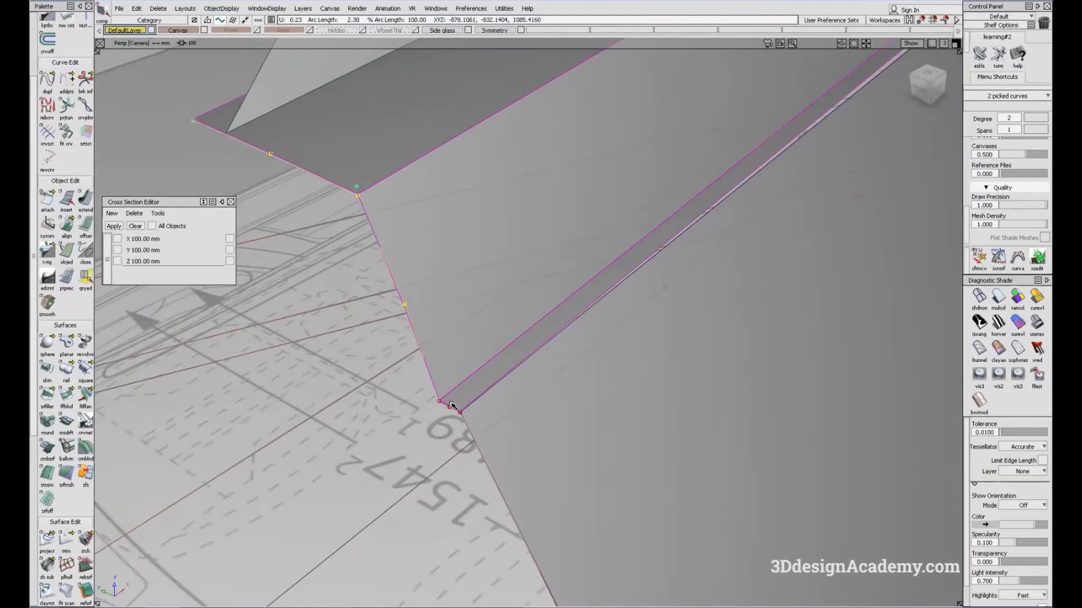
{"action": "right_click_drag", "start_coordinate": [450, 406], "coordinate": [364, 329], "text": "alt+shift"}
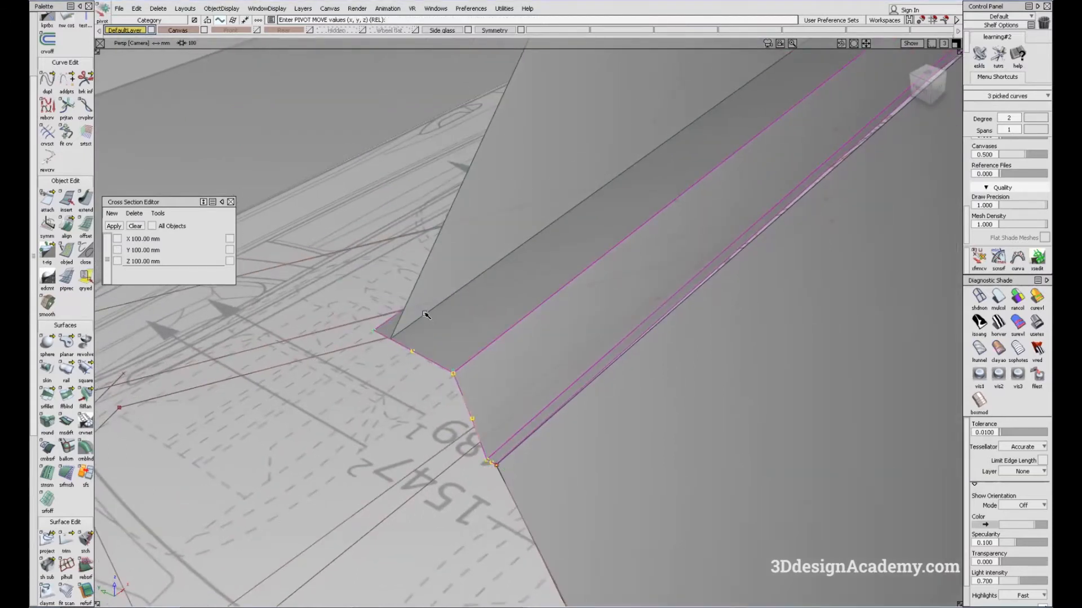
{"action": "left_click_drag", "start_coordinate": [362, 374], "coordinate": [639, 325], "text": "alt+shift"}
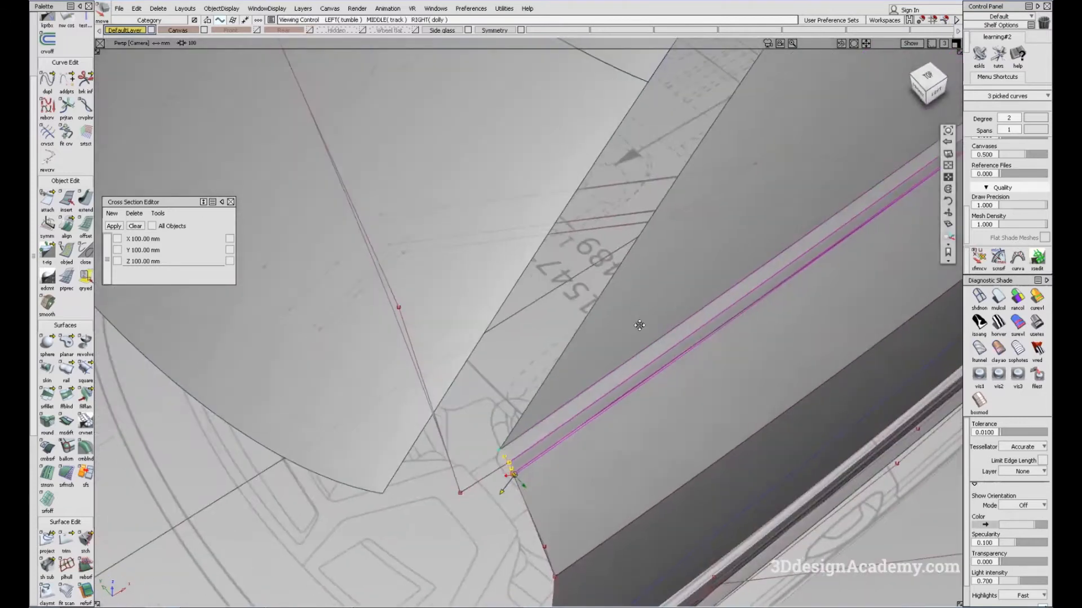
{"action": "middle_click_drag", "start_coordinate": [640, 325], "coordinate": [491, 342], "text": "alt+shift"}
{"action": "left_click_drag", "start_coordinate": [659, 423], "coordinate": [638, 337], "text": "ctrl+shift"}
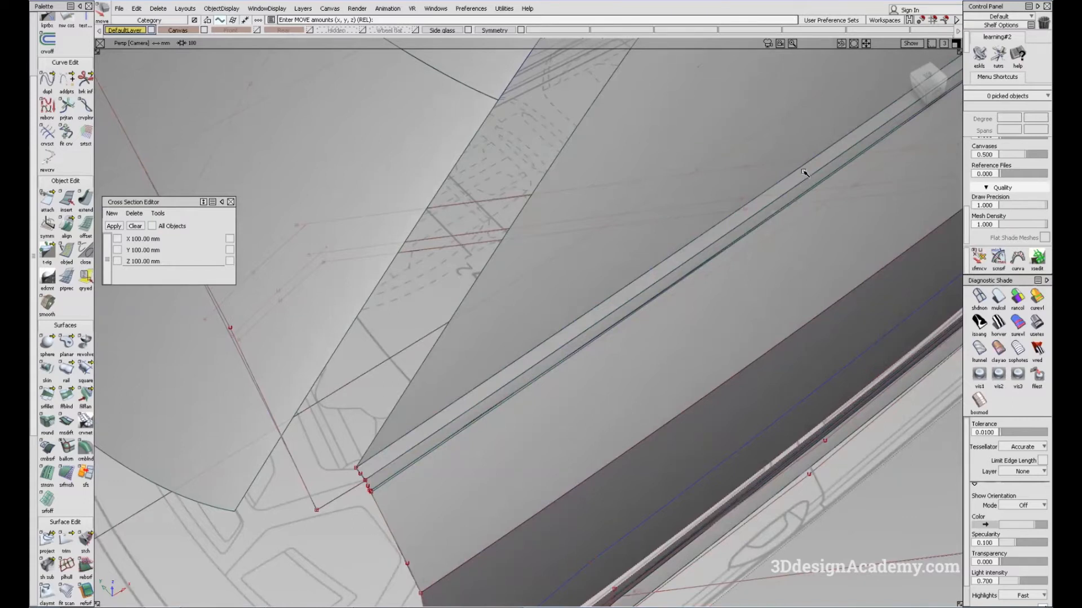
Step: Examine the beltline curves against the unshaded top-view blueprint along the length of the door
{"action": "key", "text": "F5"}
{"action": "left_click", "coordinate": [980, 297]}
{"action": "middle_click_drag", "start_coordinate": [801, 364], "coordinate": [569, 387], "text": "alt+shift"}
{"action": "middle_click_drag", "start_coordinate": [895, 418], "coordinate": [608, 419], "text": "alt+shift"}
{"action": "mouse_move", "coordinate": [775, 410]}
{"action": "middle_mouse_down", "text": "alt+shift"}
{"action": "mouse_move", "coordinate": [479, 423]}
{"action": "mouse_move", "coordinate": [522, 419]}
{"action": "middle_mouse_up", "text": "alt+shift"}
{"action": "middle_click_drag", "start_coordinate": [606, 425], "coordinate": [879, 389], "text": "alt+shift"}
{"action": "middle_click_drag", "start_coordinate": [186, 378], "coordinate": [541, 364], "text": "alt+shift"}
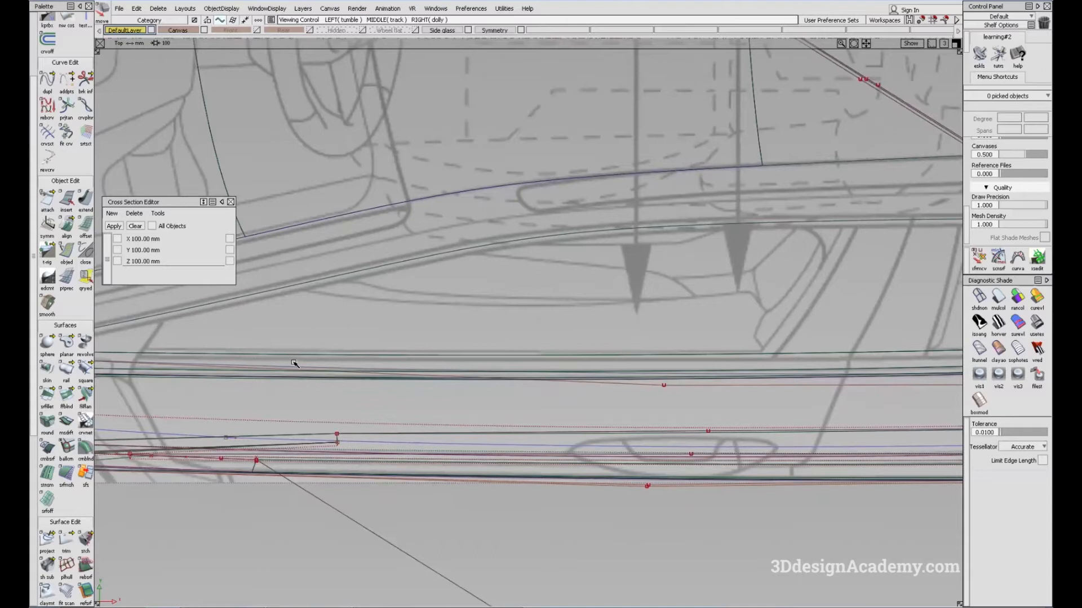
{"action": "middle_click_drag", "start_coordinate": [902, 389], "coordinate": [355, 397], "text": "alt+shift"}
{"action": "middle_click_drag", "start_coordinate": [834, 393], "coordinate": [543, 398], "text": "alt+shift"}
{"action": "middle_click_drag", "start_coordinate": [630, 377], "coordinate": [958, 366], "text": "alt+shift"}
{"action": "middle_click_drag", "start_coordinate": [169, 408], "coordinate": [670, 400], "text": "alt+shift"}
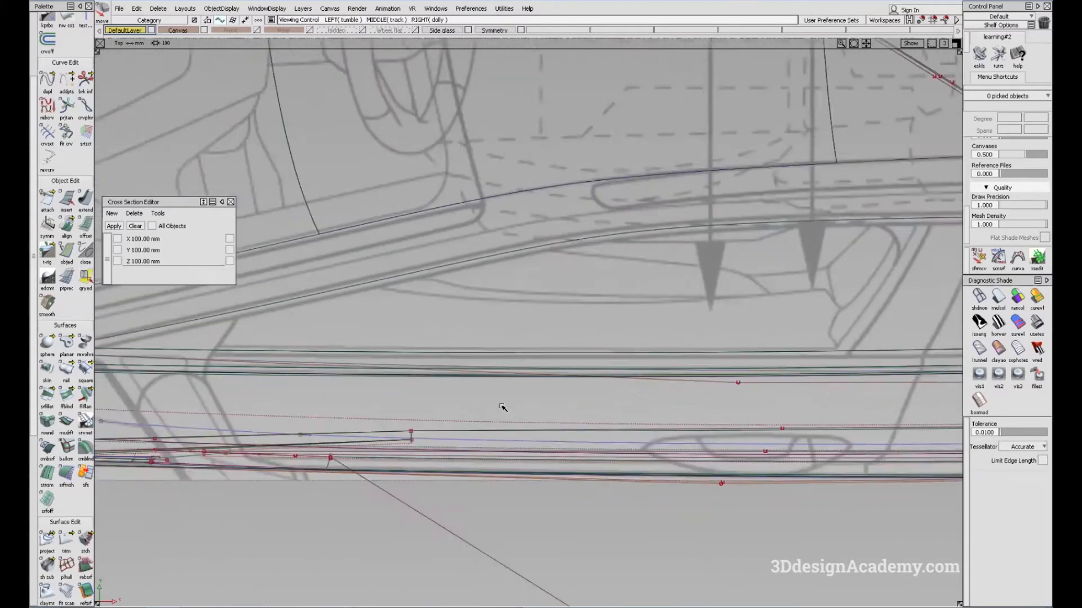
{"action": "middle_click_drag", "start_coordinate": [459, 415], "coordinate": [690, 367], "text": "alt+shift"}
{"action": "left_click_drag", "start_coordinate": [566, 468], "coordinate": [529, 320], "text": "ctrl+shift"}
Step: Pick the three beltline profile curves together with the front upright curve and the lengthwise side curve
{"action": "key", "text": "F8"}
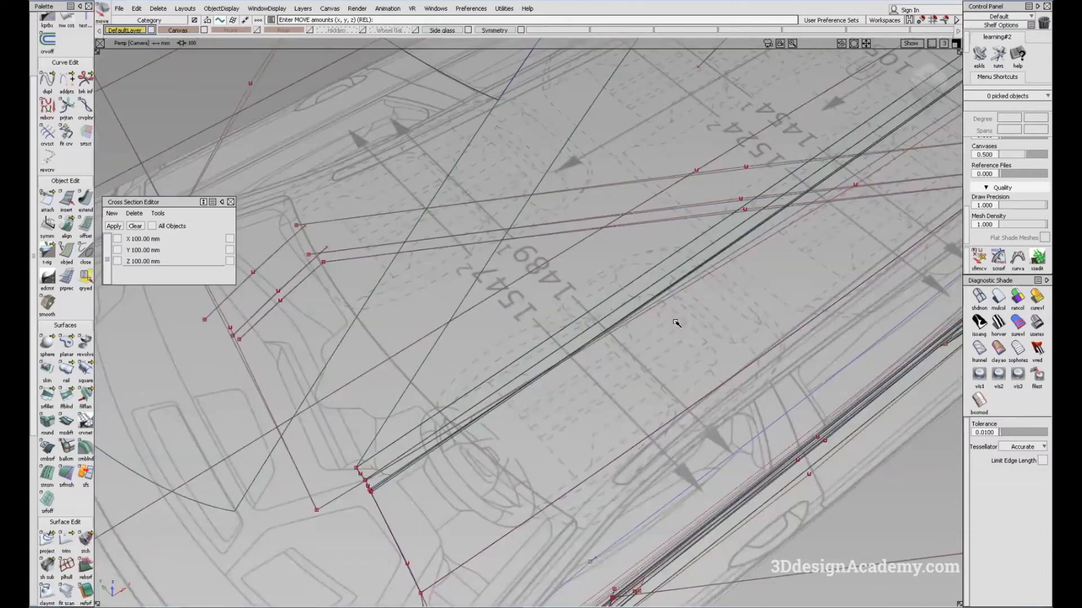
{"action": "right_click_drag", "start_coordinate": [382, 492], "coordinate": [417, 489], "text": "alt+shift"}
{"action": "mouse_move", "coordinate": [417, 489]}
{"action": "left_mouse_down", "text": "alt+shift"}
{"action": "mouse_move", "coordinate": [456, 428]}
{"action": "mouse_move", "coordinate": [367, 530]}
{"action": "left_mouse_up", "text": "alt+shift"}
{"action": "mouse_move", "coordinate": [408, 505]}
{"action": "left_mouse_down"}
{"action": "mouse_move", "coordinate": [347, 541]}
{"action": "mouse_move", "coordinate": [346, 555]}
{"action": "left_mouse_up"}
{"action": "middle_click_drag", "start_coordinate": [391, 524], "coordinate": [379, 451], "text": "alt+shift"}
{"action": "left_click", "coordinate": [226, 10]}
{"action": "left_click", "coordinate": [225, 45]}
{"action": "left_click_drag", "start_coordinate": [299, 355], "coordinate": [363, 357], "text": "alt+shift"}
{"action": "left_click", "coordinate": [223, 9]}
{"action": "mouse_move", "coordinate": [353, 401]}
{"action": "left_mouse_down", "text": "alt+shift"}
{"action": "mouse_move", "coordinate": [327, 391]}
{"action": "mouse_move", "coordinate": [341, 393]}
{"action": "left_mouse_up", "text": "alt+shift"}
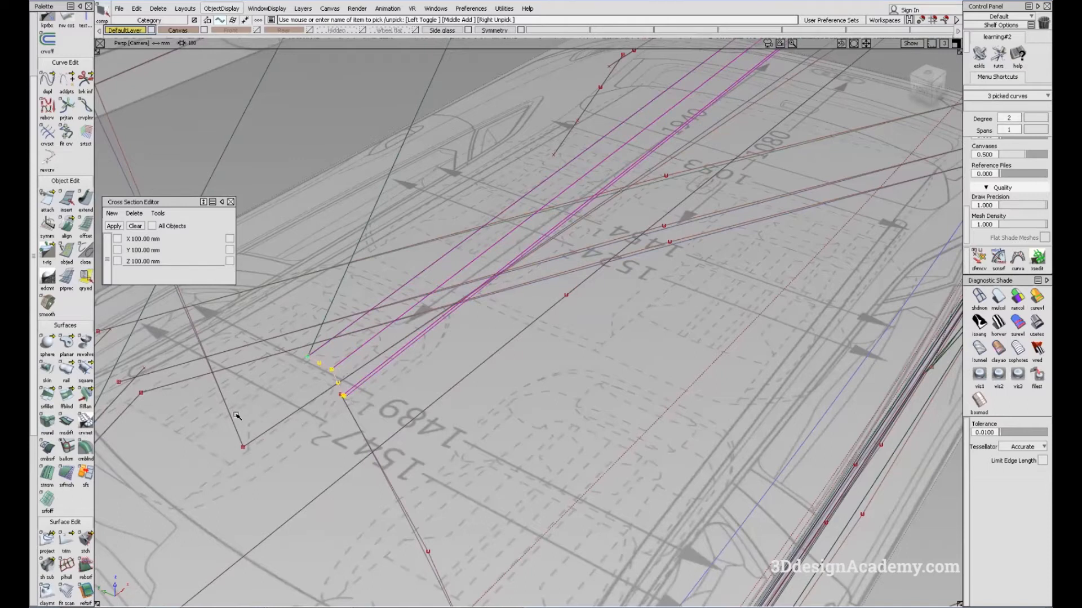
{"action": "left_click_drag", "start_coordinate": [223, 415], "coordinate": [266, 469]}
{"action": "left_click_drag", "start_coordinate": [451, 386], "coordinate": [631, 328], "text": "alt+shift"}
Step: Compare the highlighted beltline surfaces with the top-view blueprint from the front pillar to the rear window corner
{"action": "key", "text": "F5"}
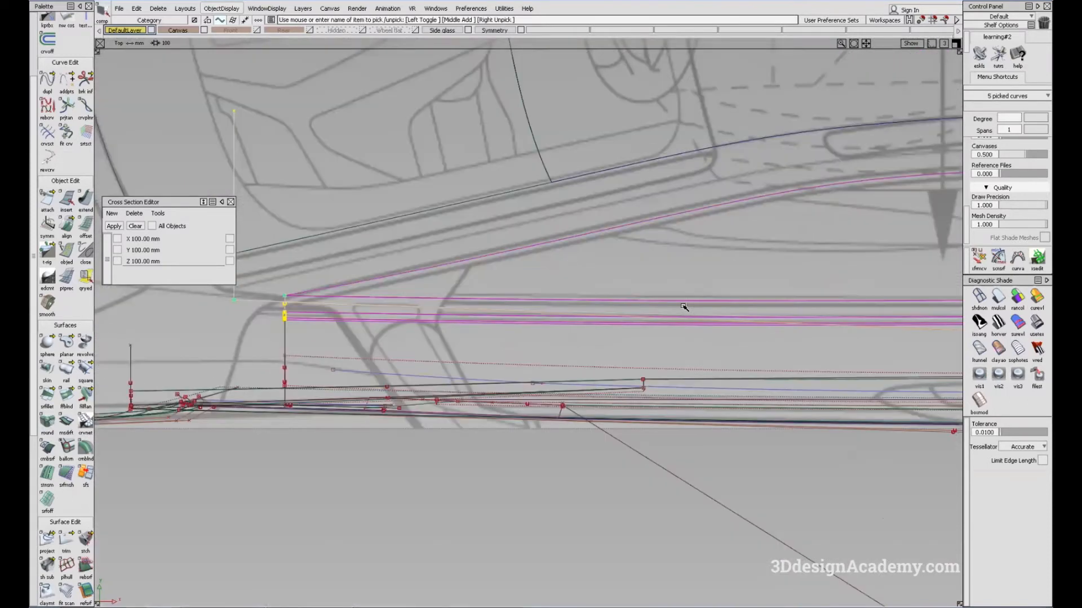
{"action": "mouse_move", "coordinate": [878, 314]}
{"action": "middle_mouse_down", "text": "alt+shift"}
{"action": "mouse_move", "coordinate": [671, 305]}
{"action": "mouse_move", "coordinate": [623, 357]}
{"action": "middle_mouse_up", "text": "alt+shift"}
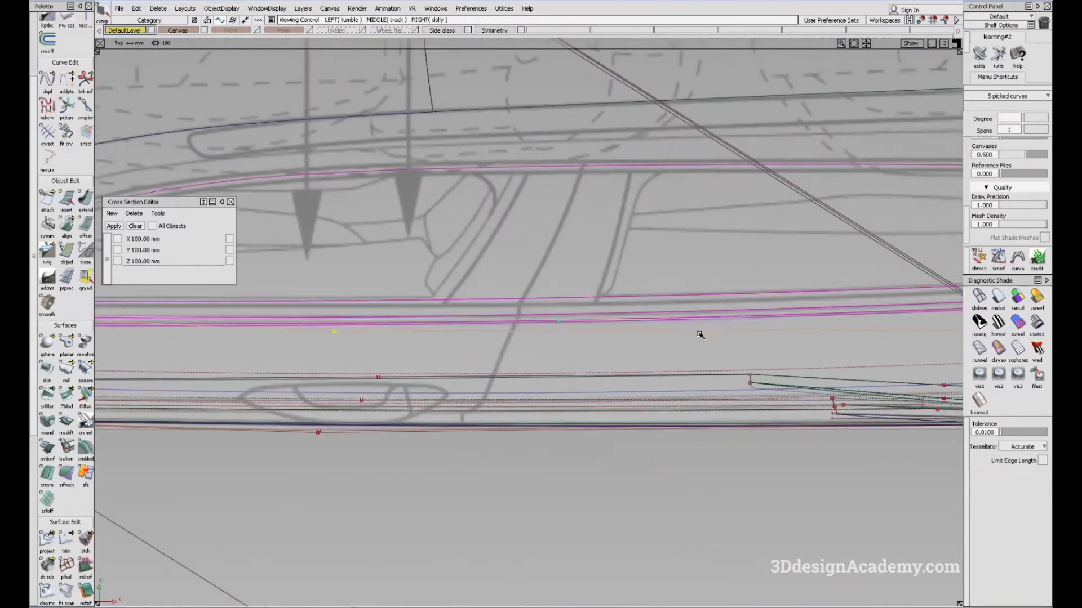
{"action": "middle_click_drag", "start_coordinate": [700, 336], "coordinate": [512, 346], "text": "alt+shift"}
{"action": "mouse_move", "coordinate": [617, 333]}
{"action": "middle_mouse_down", "text": "alt+shift"}
{"action": "mouse_move", "coordinate": [437, 352]}
{"action": "mouse_move", "coordinate": [662, 333]}
{"action": "mouse_move", "coordinate": [888, 340]}
{"action": "middle_mouse_up", "text": "alt+shift"}
{"action": "middle_click_drag", "start_coordinate": [276, 330], "coordinate": [385, 331], "text": "alt+shift"}
{"action": "middle_click_drag", "start_coordinate": [358, 365], "coordinate": [362, 346], "text": "ctrl+shift"}
{"action": "right_click_drag", "start_coordinate": [362, 346], "coordinate": [365, 346]}
{"action": "mouse_move", "coordinate": [900, 387]}
{"action": "middle_mouse_down", "text": "alt+shift"}
{"action": "mouse_move", "coordinate": [678, 392]}
{"action": "mouse_move", "coordinate": [549, 376]}
{"action": "middle_mouse_up", "text": "alt+shift"}
{"action": "middle_click_drag", "start_coordinate": [890, 345], "coordinate": [604, 358], "text": "alt+shift"}
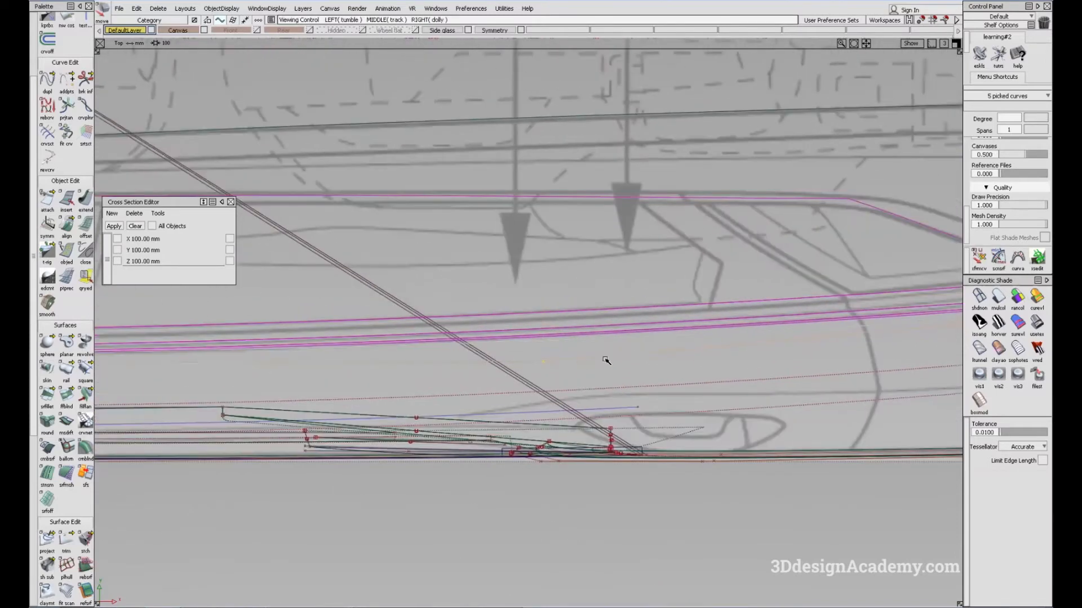
{"action": "mouse_move", "coordinate": [552, 361]}
{"action": "right_mouse_down", "text": "alt+shift"}
{"action": "mouse_move", "coordinate": [610, 345]}
{"action": "mouse_move", "coordinate": [623, 365]}
{"action": "right_mouse_up", "text": "alt+shift"}
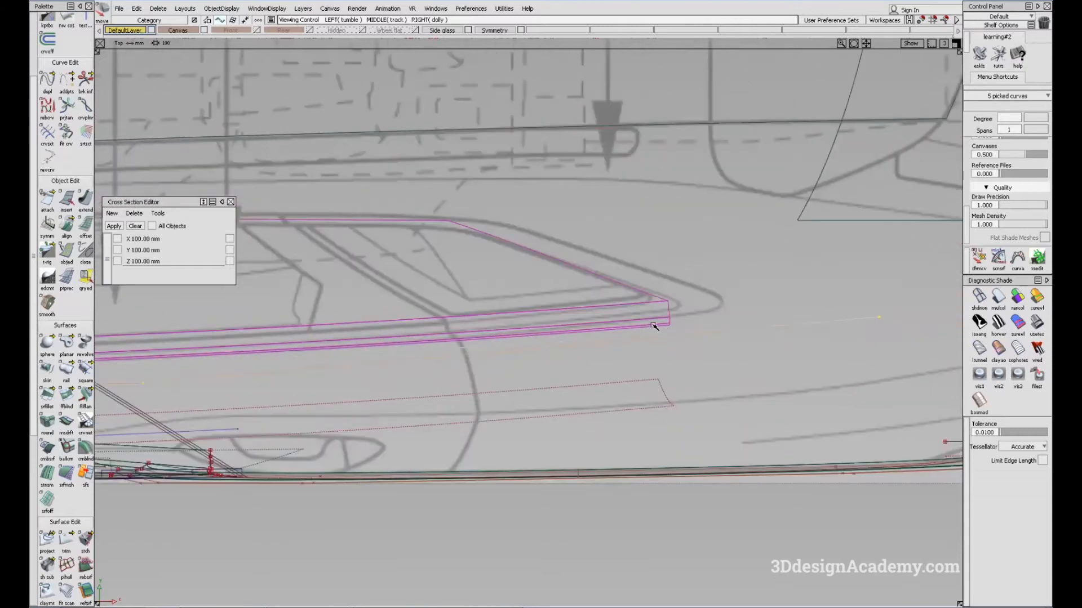
{"action": "mouse_move", "coordinate": [459, 348]}
{"action": "middle_mouse_down", "text": "alt+shift"}
{"action": "mouse_move", "coordinate": [502, 343]}
{"action": "mouse_move", "coordinate": [473, 360]}
{"action": "mouse_move", "coordinate": [952, 327]}
{"action": "middle_mouse_up", "text": "alt+shift"}
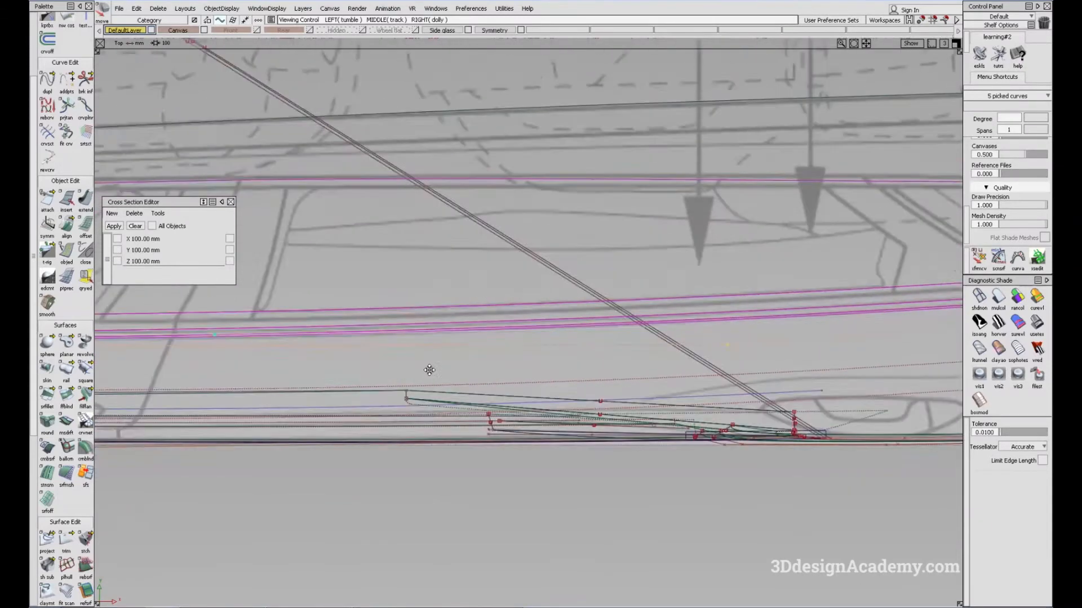
{"action": "middle_click_drag", "start_coordinate": [429, 370], "coordinate": [800, 361], "text": "alt+shift"}
{"action": "middle_click_drag", "start_coordinate": [431, 356], "coordinate": [774, 350], "text": "alt+shift"}
{"action": "mouse_move", "coordinate": [935, 338]}
{"action": "middle_mouse_down", "text": "alt+shift"}
{"action": "mouse_move", "coordinate": [723, 368]}
{"action": "mouse_move", "coordinate": [505, 375]}
{"action": "middle_mouse_up", "text": "alt+shift"}
{"action": "middle_click_drag", "start_coordinate": [595, 388], "coordinate": [419, 391], "text": "alt+shift"}
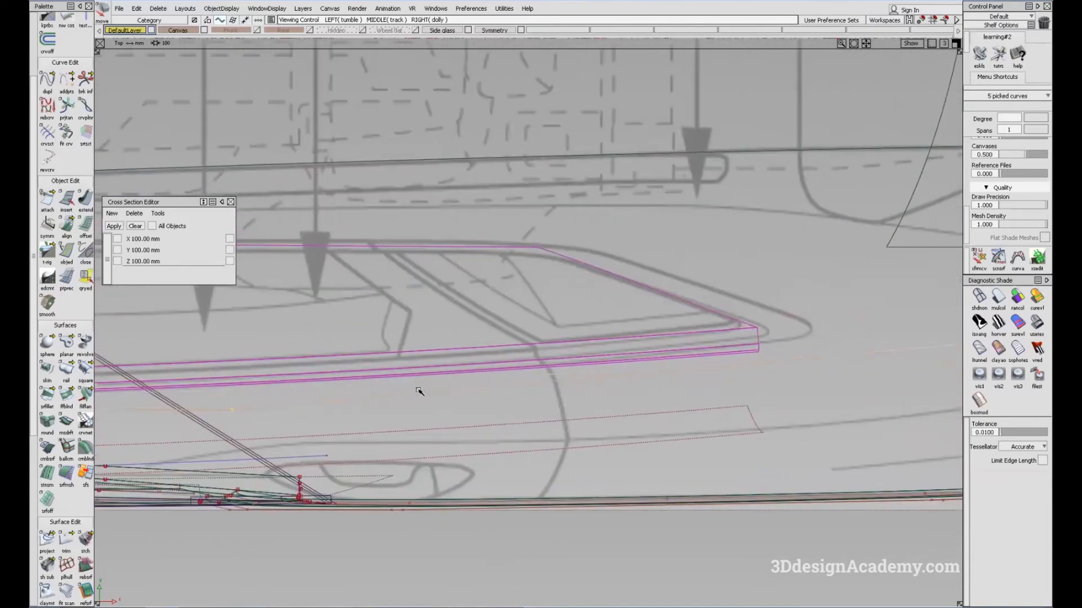
Step: Move control vertices of the lengthwise side curve to align the beltline with the top-view blueprint
{"action": "right_click_drag", "start_coordinate": [740, 347], "coordinate": [678, 383], "text": "alt+shift"}
{"action": "left_click_drag", "start_coordinate": [799, 422], "coordinate": [782, 331], "text": "ctrl+shift"}
{"action": "left_click_drag", "start_coordinate": [783, 331], "coordinate": [781, 364], "text": "ctrl+shift"}
{"action": "right_click_drag", "start_coordinate": [630, 365], "coordinate": [744, 360], "text": "alt+shift"}
{"action": "right_click_drag", "start_coordinate": [662, 419], "coordinate": [651, 404], "text": "ctrl+shift"}
{"action": "middle_click_drag", "start_coordinate": [354, 409], "coordinate": [944, 381], "text": "alt+shift"}
{"action": "middle_click_drag", "start_coordinate": [469, 408], "coordinate": [658, 394], "text": "alt+shift"}
{"action": "middle_click_drag", "start_coordinate": [351, 402], "coordinate": [388, 397], "text": "alt+shift"}
{"action": "left_click_drag", "start_coordinate": [508, 437], "coordinate": [521, 389], "text": "ctrl+shift"}
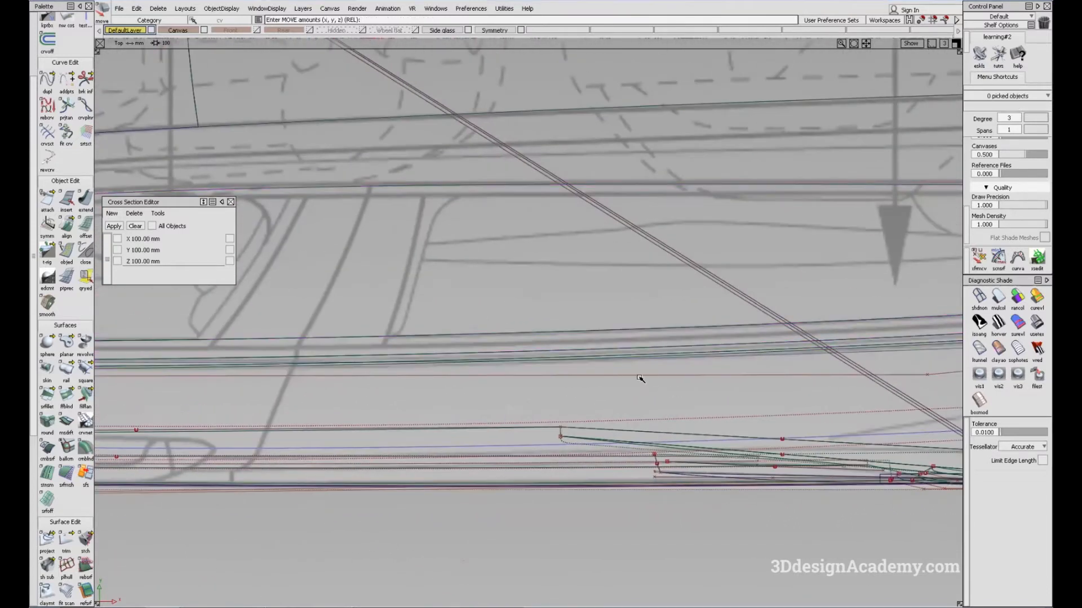
Step: Pick the side curve again and fine-tune its shape towards the rear, checking the whole beltline against the blueprint
{"action": "left_click_drag", "start_coordinate": [652, 379], "coordinate": [747, 369], "text": "ctrl+shift"}
{"action": "middle_click_drag", "start_coordinate": [829, 365], "coordinate": [683, 371], "text": "alt+shift"}
{"action": "left_click_drag", "start_coordinate": [764, 365], "coordinate": [805, 389]}
{"action": "middle_click_drag", "start_coordinate": [809, 387], "coordinate": [681, 388], "text": "alt+shift"}
{"action": "middle_click_drag", "start_coordinate": [701, 422], "coordinate": [698, 404], "text": "ctrl+shift"}
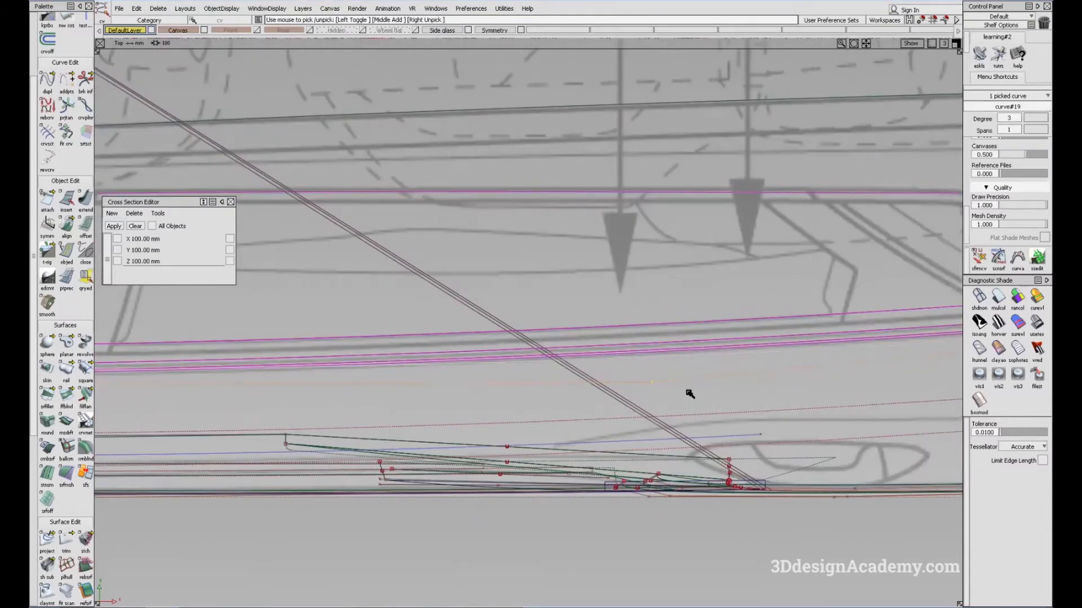
{"action": "right_click_drag", "start_coordinate": [688, 396], "coordinate": [661, 395]}
{"action": "middle_click_drag", "start_coordinate": [679, 388], "coordinate": [531, 402], "text": "alt+shift"}
{"action": "middle_click_drag", "start_coordinate": [857, 392], "coordinate": [628, 411], "text": "alt+shift"}
{"action": "left_click_drag", "start_coordinate": [866, 331], "coordinate": [890, 349]}
{"action": "left_click_drag", "start_coordinate": [849, 406], "coordinate": [846, 385], "text": "ctrl+shift"}
{"action": "right_click_drag", "start_coordinate": [846, 385], "coordinate": [845, 383]}
{"action": "middle_click_drag", "start_coordinate": [309, 407], "coordinate": [739, 384], "text": "alt+shift"}
{"action": "middle_click_drag", "start_coordinate": [440, 396], "coordinate": [564, 379], "text": "alt+shift"}
{"action": "left_click_drag", "start_coordinate": [533, 373], "coordinate": [522, 357], "text": "ctrl+shift"}
{"action": "middle_click_drag", "start_coordinate": [530, 358], "coordinate": [558, 358], "text": "alt+shift"}
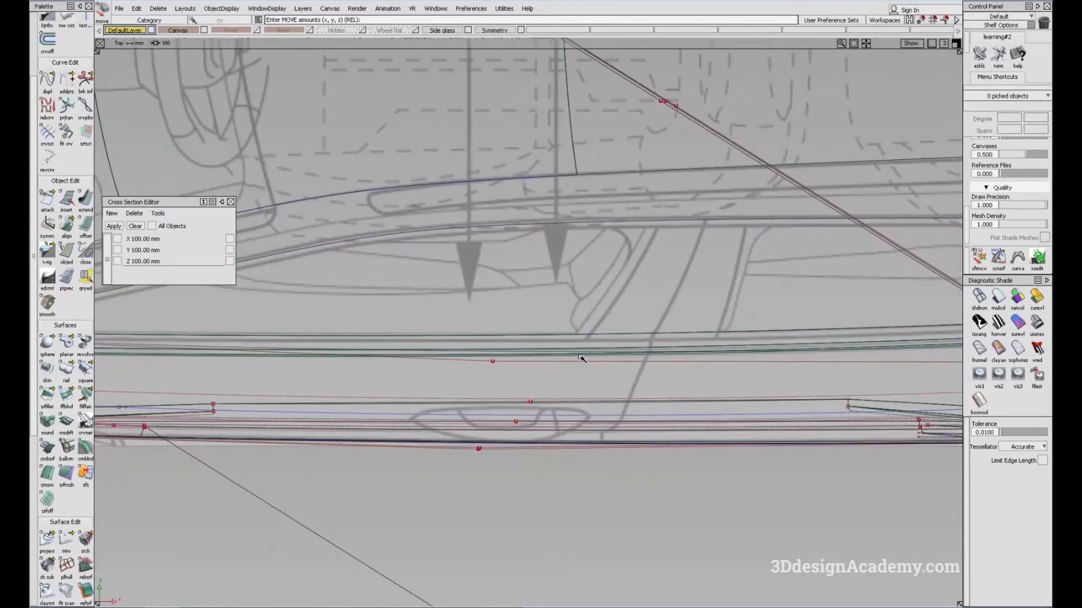
Step: Pick the beltline profile curves with the front upright and lengthwise side curves, and check their front end against the top-view blueprint
{"action": "middle_click_drag", "start_coordinate": [302, 342], "coordinate": [645, 334], "text": "alt+shift"}
{"action": "middle_click_drag", "start_coordinate": [361, 345], "coordinate": [415, 343], "text": "alt+shift"}
{"action": "left_click_drag", "start_coordinate": [399, 405], "coordinate": [374, 323], "text": "ctrl+shift"}
{"action": "left_click_drag", "start_coordinate": [246, 304], "coordinate": [269, 322]}
{"action": "left_click_drag", "start_coordinate": [346, 338], "coordinate": [347, 338]}
{"action": "middle_click_drag", "start_coordinate": [643, 345], "coordinate": [536, 348], "text": "alt+shift"}
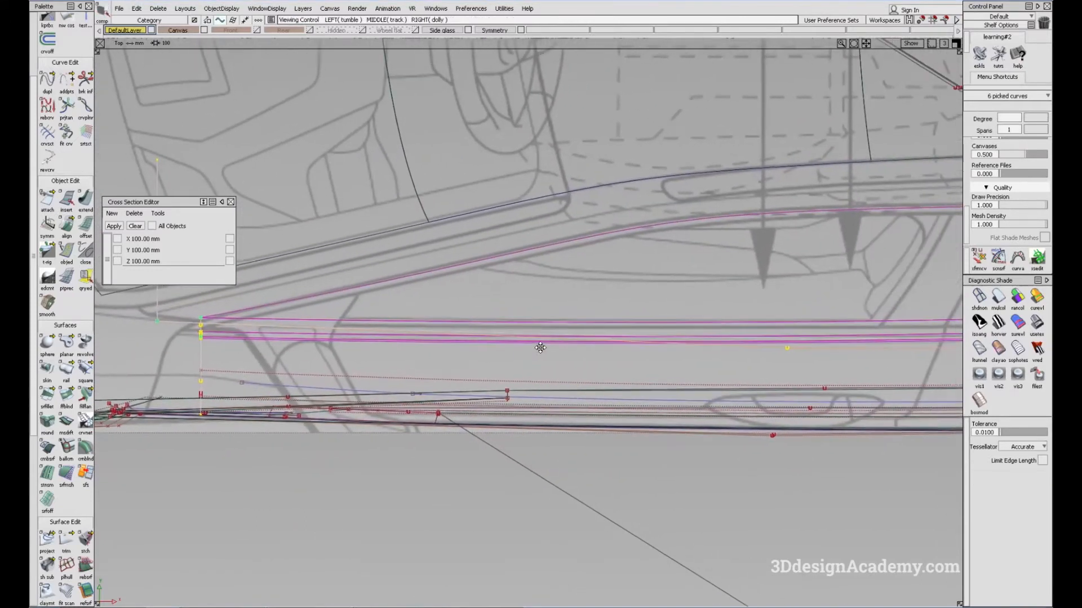
{"action": "left_click_drag", "start_coordinate": [601, 361], "coordinate": [566, 350], "text": "ctrl+shift"}
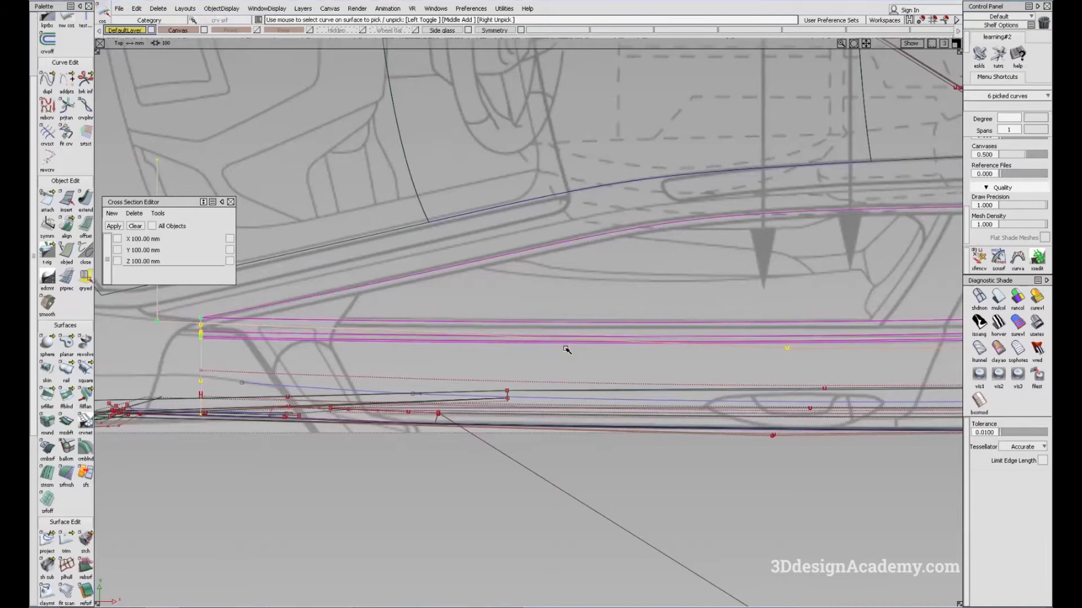
Step: Compare the beltline with the top-view blueprint from the front pillar through to the rear door
{"action": "left_click", "coordinate": [686, 336]}
{"action": "middle_click_drag", "start_coordinate": [686, 336], "coordinate": [403, 326], "text": "alt+shift"}
{"action": "right_click_drag", "start_coordinate": [705, 329], "coordinate": [760, 330], "text": "alt+shift"}
{"action": "middle_click_drag", "start_coordinate": [761, 331], "coordinate": [270, 360], "text": "alt+shift"}
{"action": "right_click_drag", "start_coordinate": [570, 373], "coordinate": [559, 378], "text": "alt+shift"}
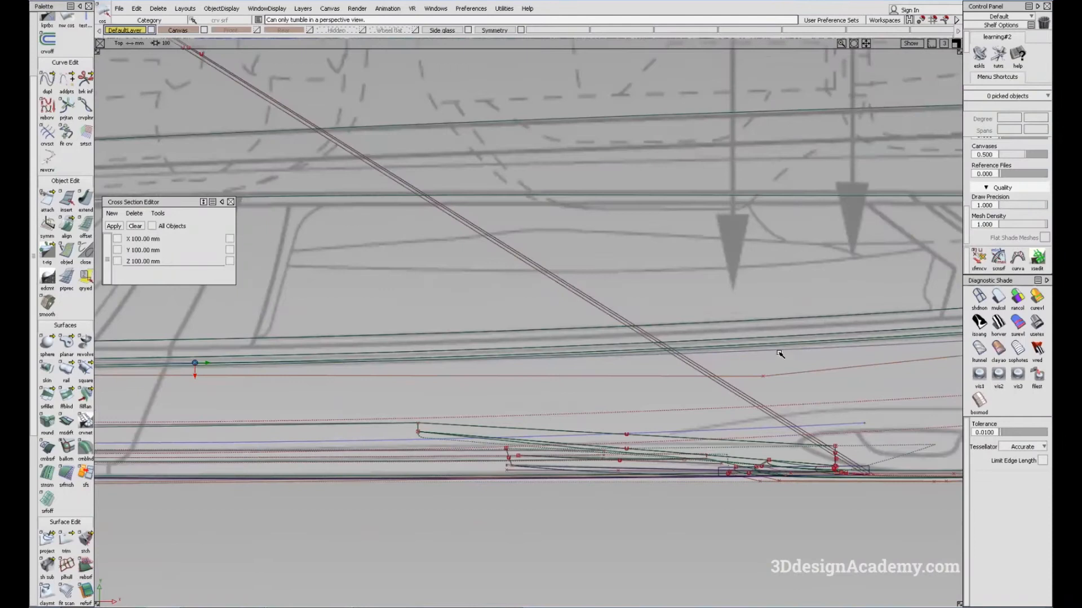
{"action": "middle_click_drag", "start_coordinate": [276, 363], "coordinate": [847, 331], "text": "alt+shift"}
{"action": "middle_click_drag", "start_coordinate": [258, 345], "coordinate": [514, 333], "text": "alt+shift"}
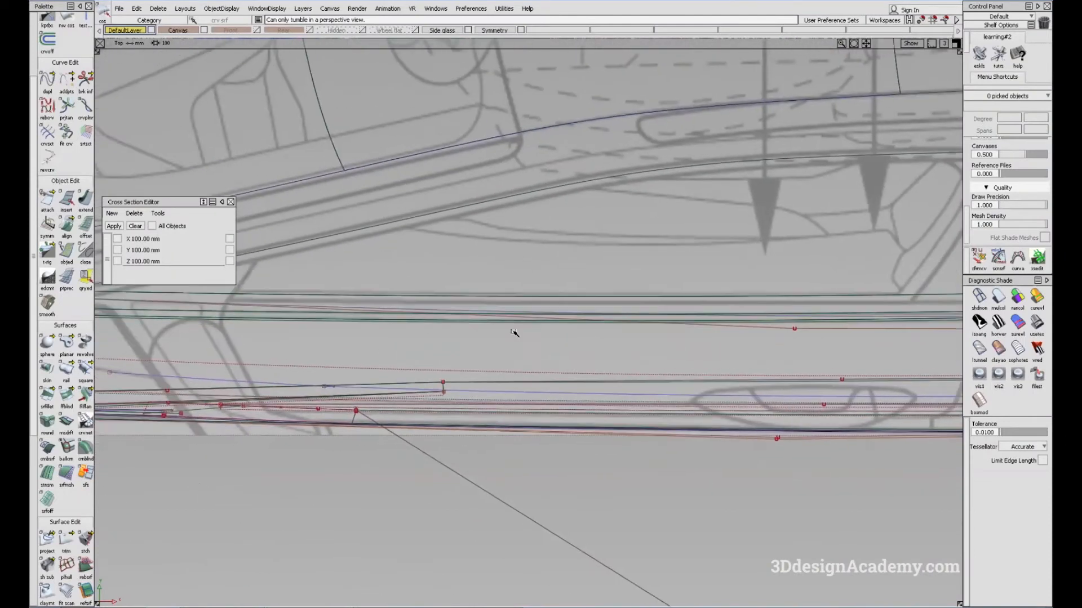
Step: Pick the beltline and side curves without the front upright curve and try to shift them against the top-view blueprint
{"action": "middle_click_drag", "start_coordinate": [415, 338], "coordinate": [424, 338], "text": "alt+shift"}
{"action": "left_click_drag", "start_coordinate": [555, 305], "coordinate": [609, 339], "text": "ctrl+shift"}
{"action": "left_click_drag", "start_coordinate": [585, 287], "coordinate": [637, 349]}
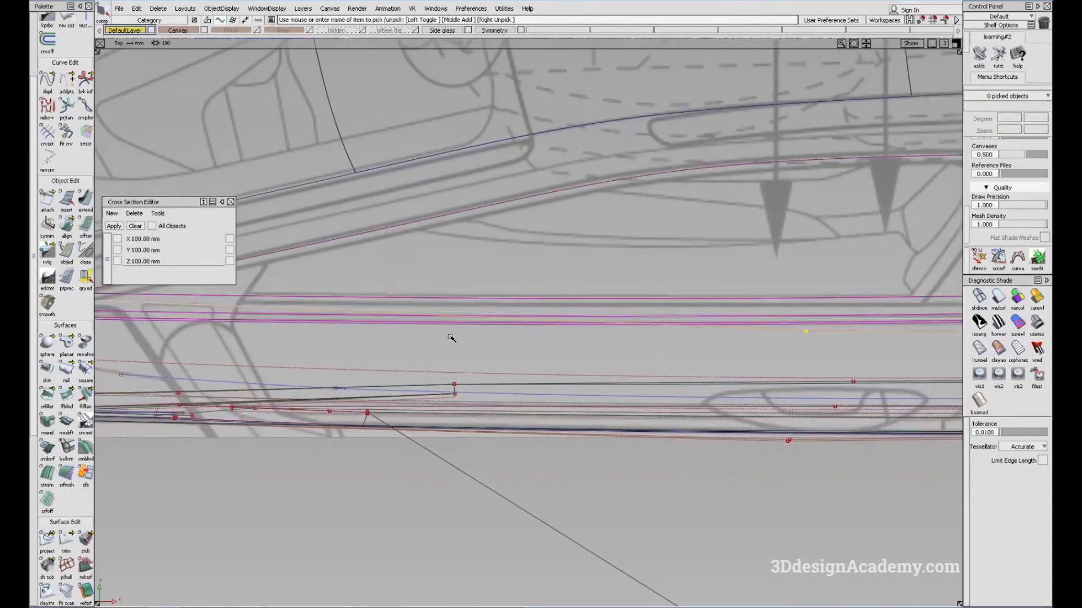
{"action": "middle_click_drag", "start_coordinate": [139, 335], "coordinate": [501, 341], "text": "alt+shift"}
{"action": "left_click_drag", "start_coordinate": [486, 358], "coordinate": [327, 274]}
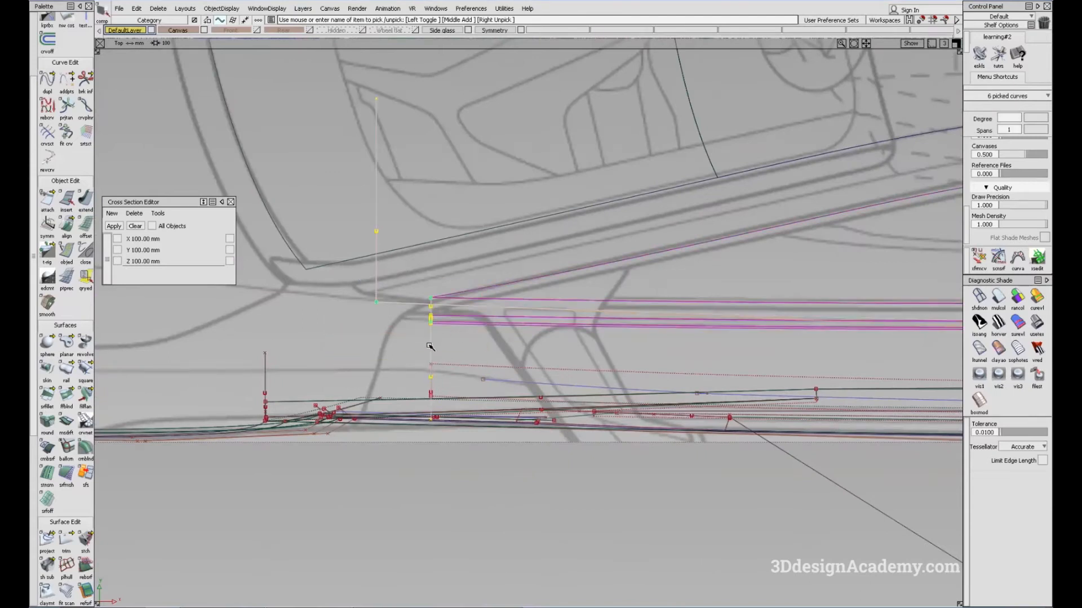
{"action": "mouse_move", "coordinate": [755, 368]}
{"action": "middle_mouse_down", "text": "alt+shift"}
{"action": "mouse_move", "coordinate": [128, 378]}
{"action": "mouse_move", "coordinate": [561, 369]}
{"action": "middle_mouse_up", "text": "alt+shift"}
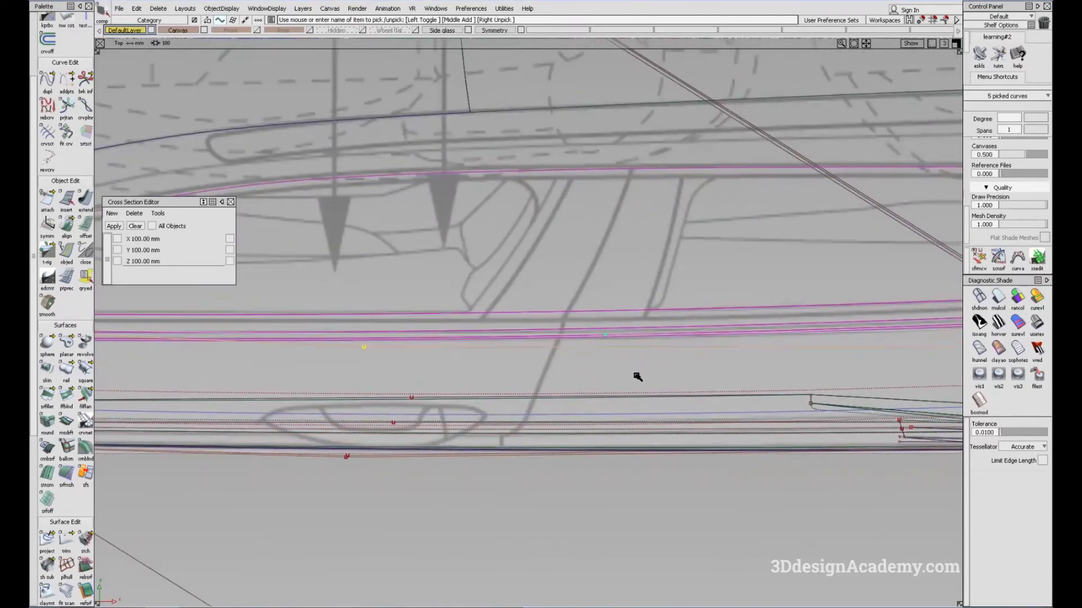
{"action": "right_click_drag", "start_coordinate": [645, 366], "coordinate": [644, 368]}
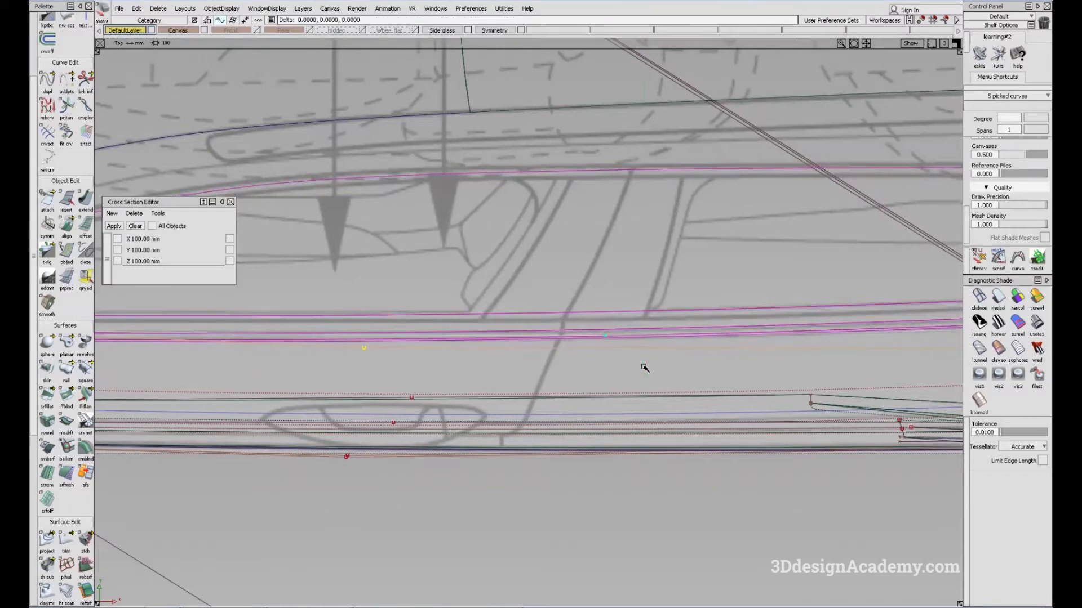
Step: Check the five picked curves against the blueprint along the rear door and back to the front pillar
{"action": "mouse_move", "coordinate": [524, 360]}
{"action": "middle_mouse_down", "text": "alt+shift"}
{"action": "mouse_move", "coordinate": [721, 358]}
{"action": "mouse_move", "coordinate": [462, 390]}
{"action": "middle_mouse_up", "text": "alt+shift"}
{"action": "mouse_move", "coordinate": [688, 380]}
{"action": "middle_mouse_down", "text": "alt+shift"}
{"action": "mouse_move", "coordinate": [411, 381]}
{"action": "mouse_move", "coordinate": [542, 379]}
{"action": "mouse_move", "coordinate": [393, 392]}
{"action": "middle_mouse_up", "text": "alt+shift"}
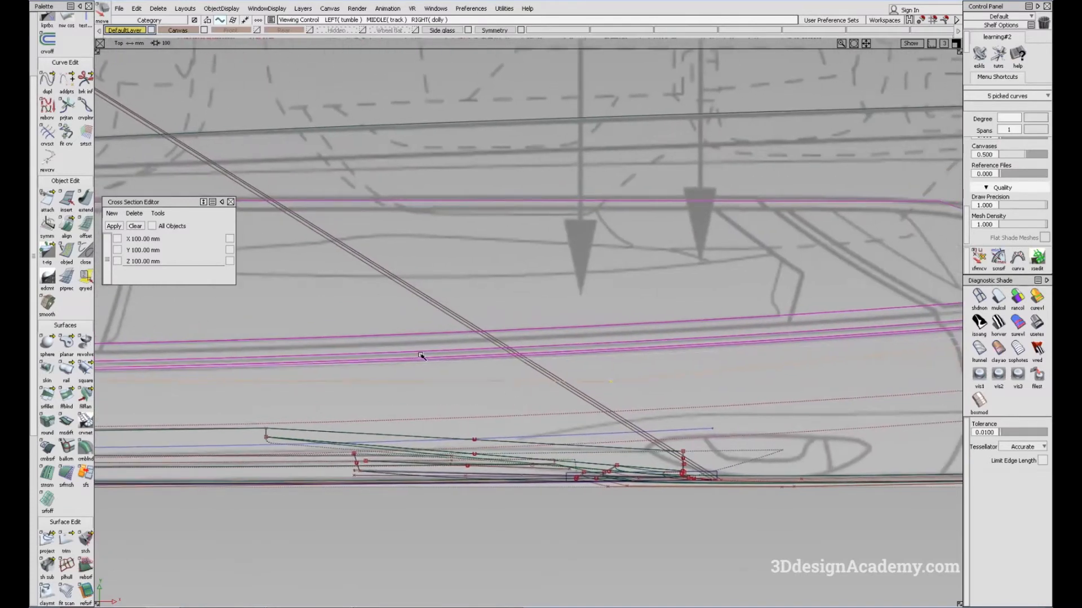
{"action": "middle_click_drag", "start_coordinate": [421, 356], "coordinate": [906, 357], "text": "alt+shift"}
{"action": "middle_click_drag", "start_coordinate": [533, 366], "coordinate": [876, 351], "text": "alt+shift"}
{"action": "middle_click_drag", "start_coordinate": [360, 358], "coordinate": [675, 352], "text": "alt+shift"}
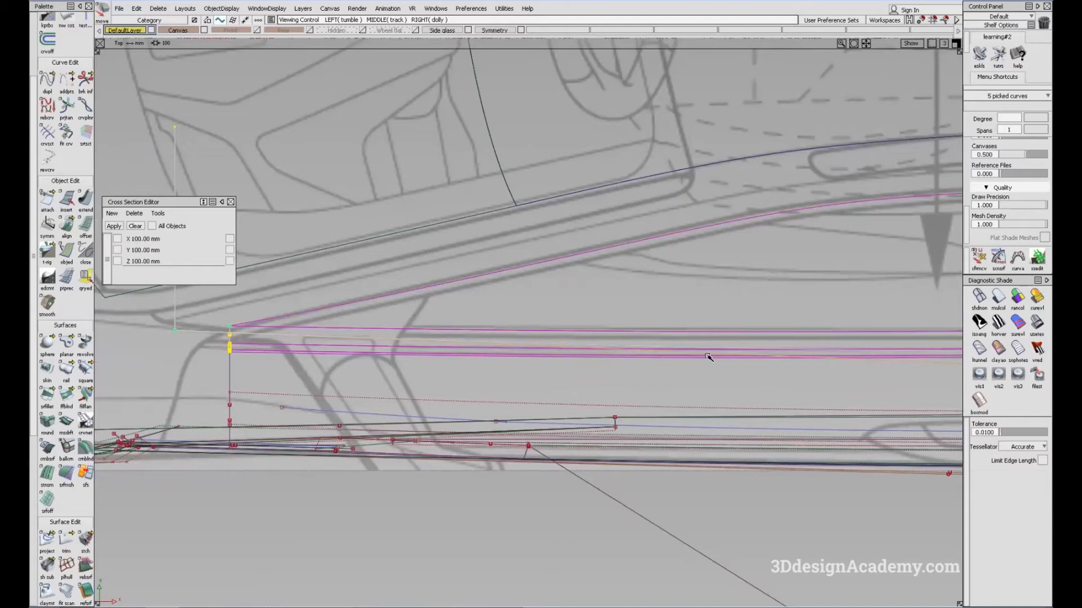
Step: Undo the last adjustments to the picked beltline curves
{"action": "key", "text": "ctrl+z"}
{"action": "key", "text": "ctrl+z"}
{"action": "key", "text": "ctrl+z"}
{"action": "key", "text": "ctrl+z"}
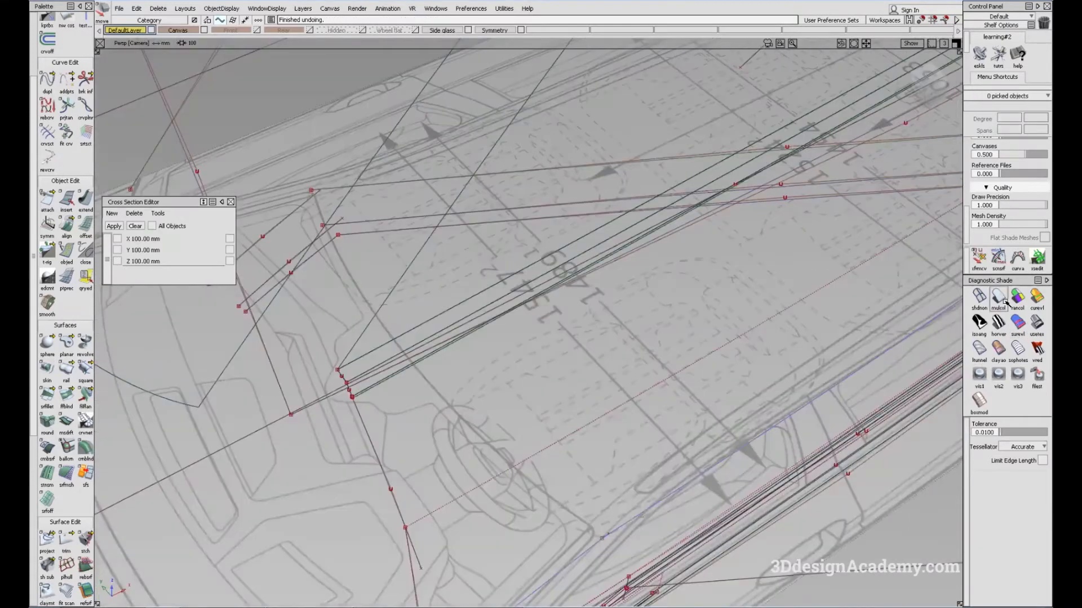
Step: Shade the model in perspective and inspect the front junction between the beltline surfaces and the lower door surface
{"action": "left_click", "coordinate": [1003, 299]}
{"action": "mouse_move", "coordinate": [620, 366]}
{"action": "left_mouse_down", "text": "alt+shift"}
{"action": "mouse_move", "coordinate": [546, 338]}
{"action": "mouse_move", "coordinate": [592, 304]}
{"action": "left_mouse_up", "text": "alt+shift"}
{"action": "left_click", "coordinate": [359, 379], "text": "alt+shift"}
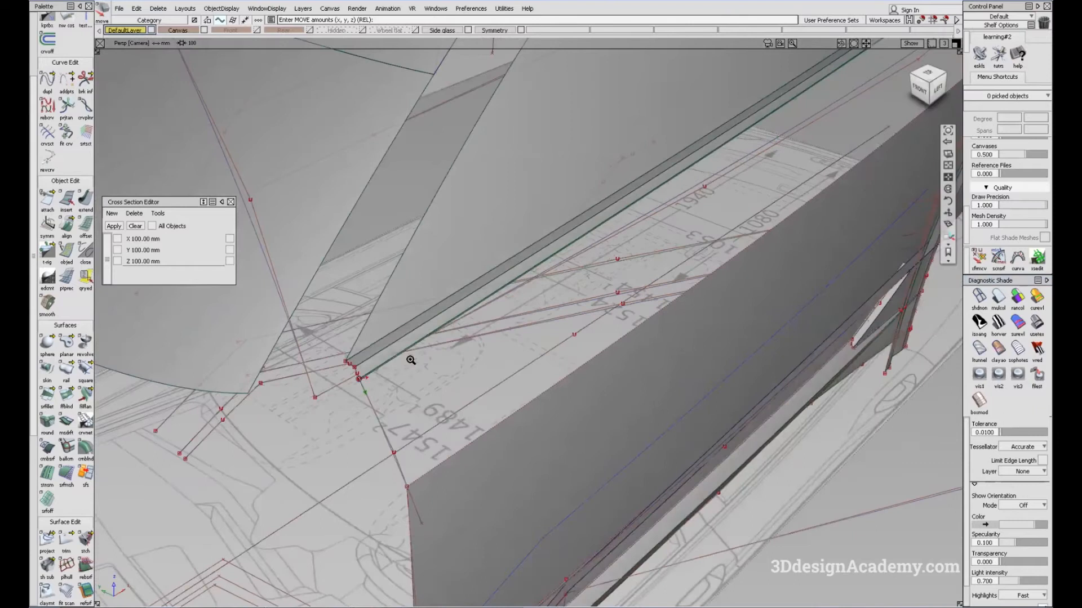
{"action": "right_click_drag", "start_coordinate": [411, 360], "coordinate": [343, 389], "text": "alt+shift"}
{"action": "left_click_drag", "start_coordinate": [344, 389], "coordinate": [405, 369], "text": "alt+shift"}
{"action": "left_click_drag", "start_coordinate": [404, 372], "coordinate": [642, 386], "text": "ctrl+shift"}
{"action": "left_click", "coordinate": [397, 436]}
{"action": "right_click_drag", "start_coordinate": [642, 386], "coordinate": [621, 334], "text": "ctrl+shift"}
{"action": "left_click_drag", "start_coordinate": [574, 331], "coordinate": [712, 374], "text": "alt+shift"}
Step: Examine the gap between the beltline and the lower door surface along the whole body side in perspective and top views
{"action": "right_click_drag", "start_coordinate": [712, 374], "coordinate": [614, 259], "text": "alt+shift"}
{"action": "left_click_drag", "start_coordinate": [626, 319], "coordinate": [625, 400], "text": "ctrl+shift"}
{"action": "left_click_drag", "start_coordinate": [681, 213], "coordinate": [597, 254], "text": "alt+shift"}
{"action": "middle_click_drag", "start_coordinate": [597, 254], "coordinate": [644, 240], "text": "alt+shift"}
{"action": "right_click_drag", "start_coordinate": [695, 287], "coordinate": [603, 260], "text": "alt+shift"}
{"action": "left_click_drag", "start_coordinate": [603, 261], "coordinate": [608, 342], "text": "alt+shift"}
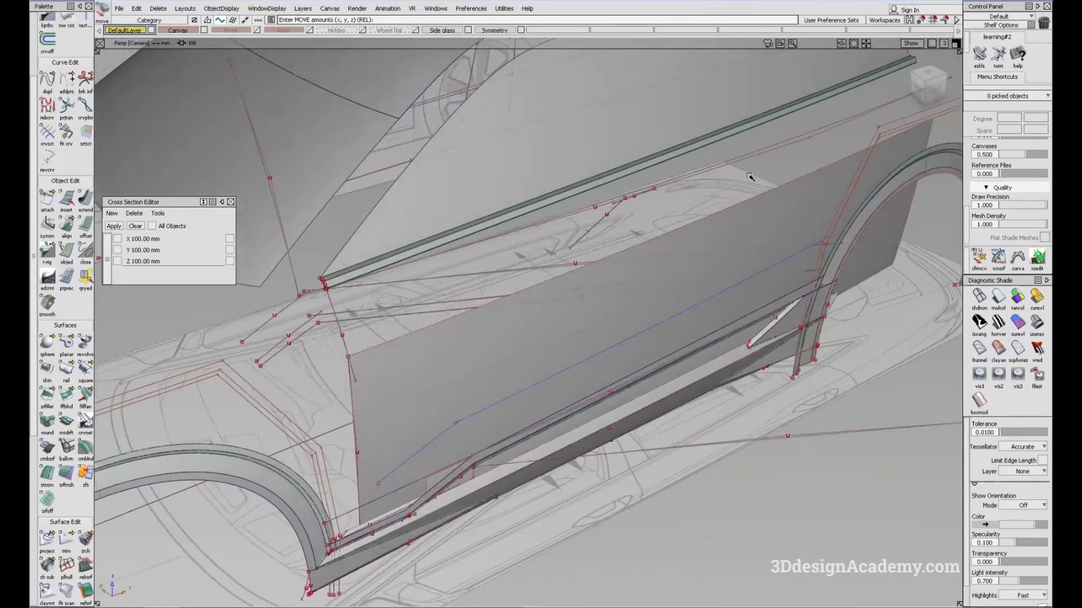
{"action": "left_click_drag", "start_coordinate": [374, 319], "coordinate": [471, 340], "text": "alt+shift"}
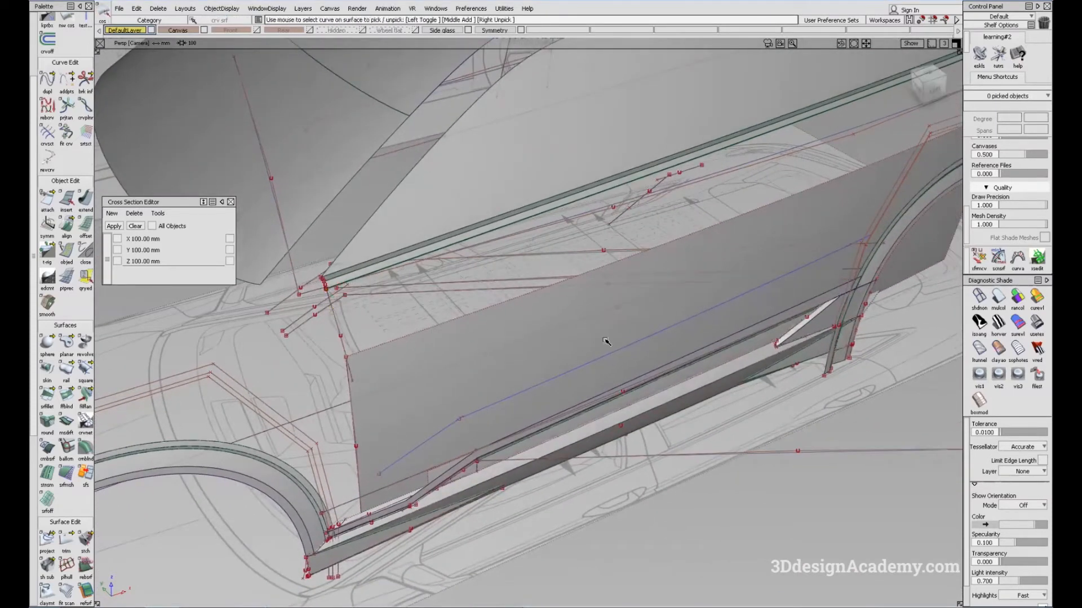
{"action": "right_click_drag", "start_coordinate": [608, 338], "coordinate": [594, 381], "text": "alt+shift"}
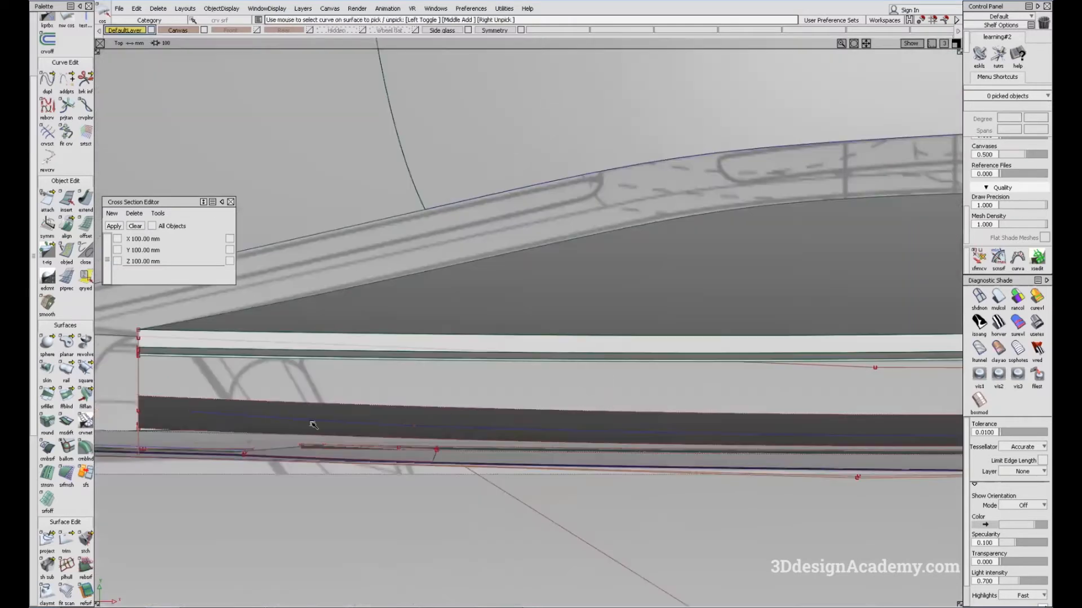
{"action": "middle_click_drag", "start_coordinate": [312, 425], "coordinate": [779, 449], "text": "alt+shift"}
Step: Sweep a one-generation, one-rail surface from the front upright curve along the lower beltline edge to fill the upper door side
{"action": "key", "text": "F8"}
{"action": "left_click_drag", "start_coordinate": [363, 375], "coordinate": [533, 271], "text": "alt+shift"}
{"action": "left_click_drag", "start_coordinate": [400, 270], "coordinate": [330, 371], "text": "alt+shift"}
{"action": "left_click", "coordinate": [66, 368]}
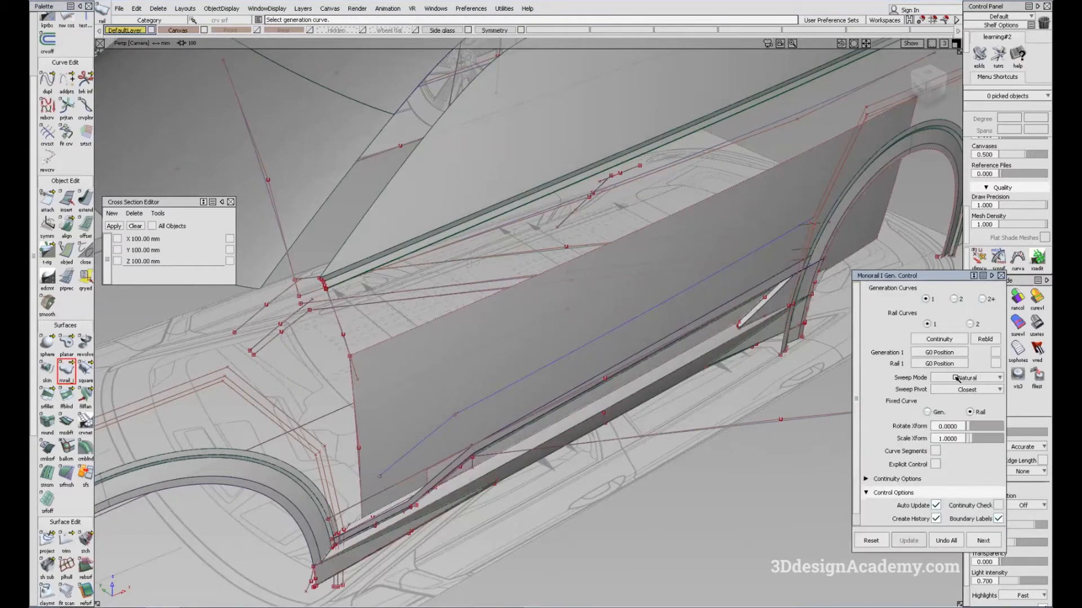
{"action": "left_click", "coordinate": [346, 338]}
{"action": "mouse_move", "coordinate": [324, 277]}
{"action": "right_mouse_down", "text": "alt+shift"}
{"action": "mouse_move", "coordinate": [396, 282]}
{"action": "mouse_move", "coordinate": [423, 337]}
{"action": "mouse_move", "coordinate": [422, 403]}
{"action": "right_mouse_up", "text": "alt+shift"}
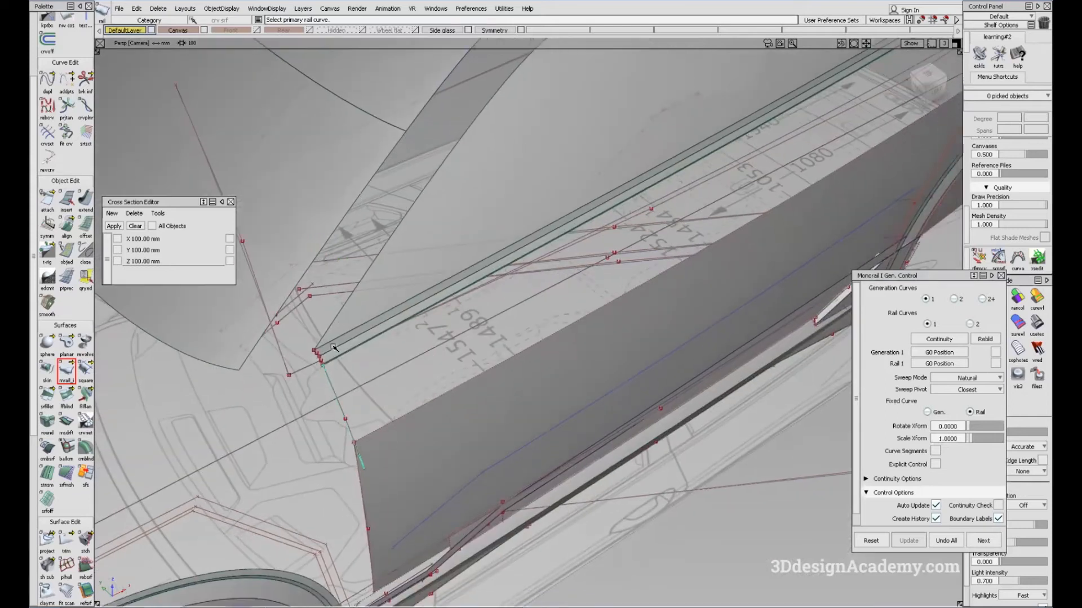
{"action": "mouse_move", "coordinate": [324, 362]}
{"action": "right_mouse_down", "text": "alt+shift"}
{"action": "mouse_move", "coordinate": [403, 339]}
{"action": "mouse_move", "coordinate": [420, 408]}
{"action": "right_mouse_up", "text": "alt+shift"}
{"action": "left_click", "coordinate": [345, 355]}
{"action": "left_click_drag", "start_coordinate": [420, 409], "coordinate": [495, 406], "text": "alt+shift"}
{"action": "left_click_drag", "start_coordinate": [494, 406], "coordinate": [472, 344], "text": "ctrl+shift"}
{"action": "left_click_drag", "start_coordinate": [516, 309], "coordinate": [516, 310], "text": "ctrl+shift"}
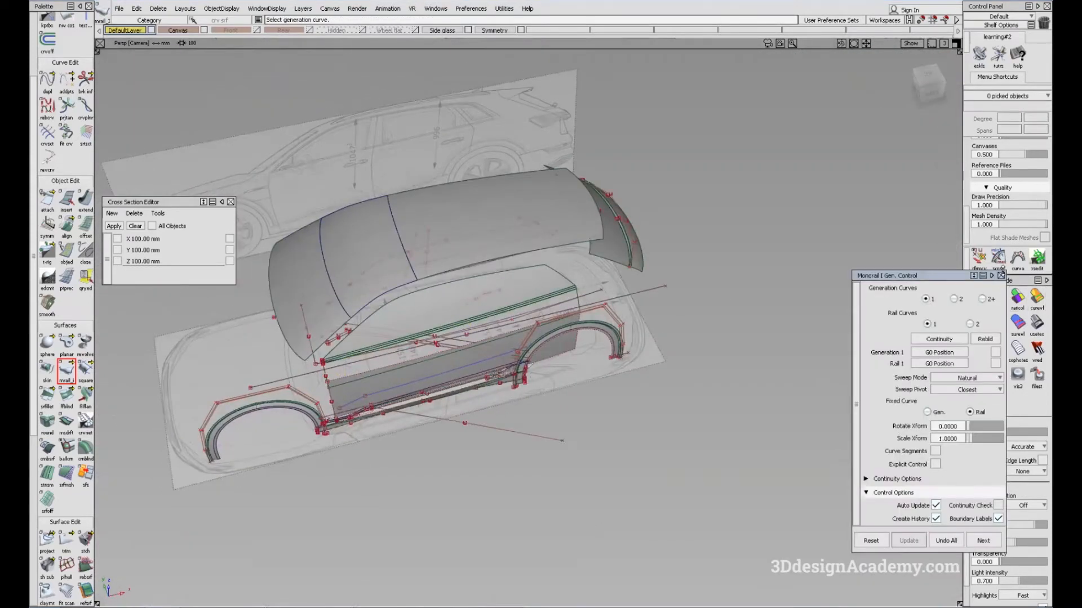
{"action": "left_click", "coordinate": [1002, 275]}
Step: Compare the upper door surface with the blueprints in the top and side views, turning shading off for the side view
{"action": "key", "text": "F5"}
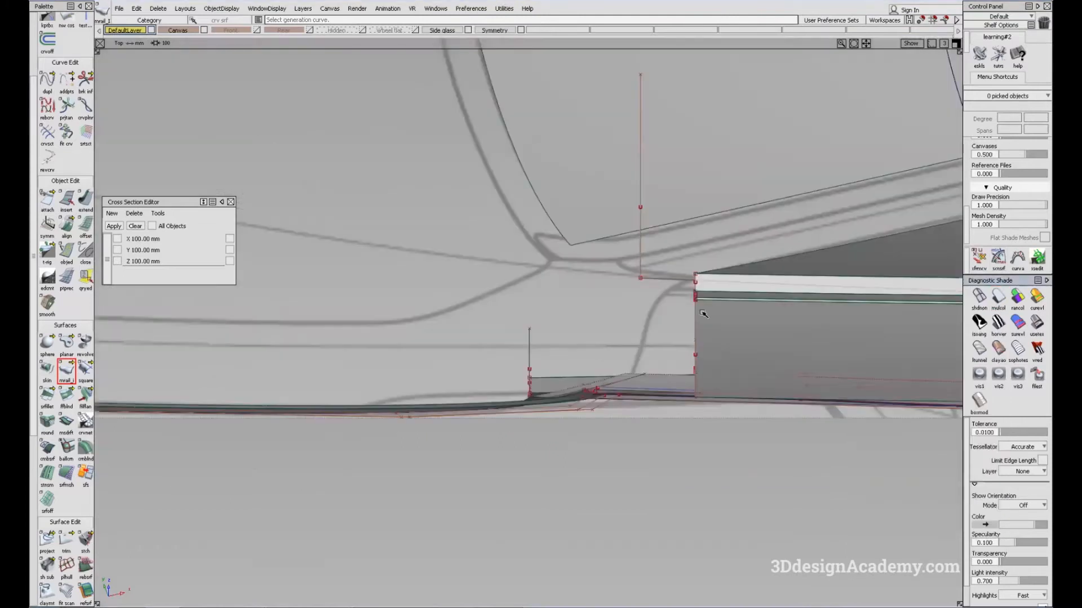
{"action": "key", "text": "F6"}
{"action": "right_click_drag", "start_coordinate": [707, 315], "coordinate": [640, 316], "text": "alt+shift"}
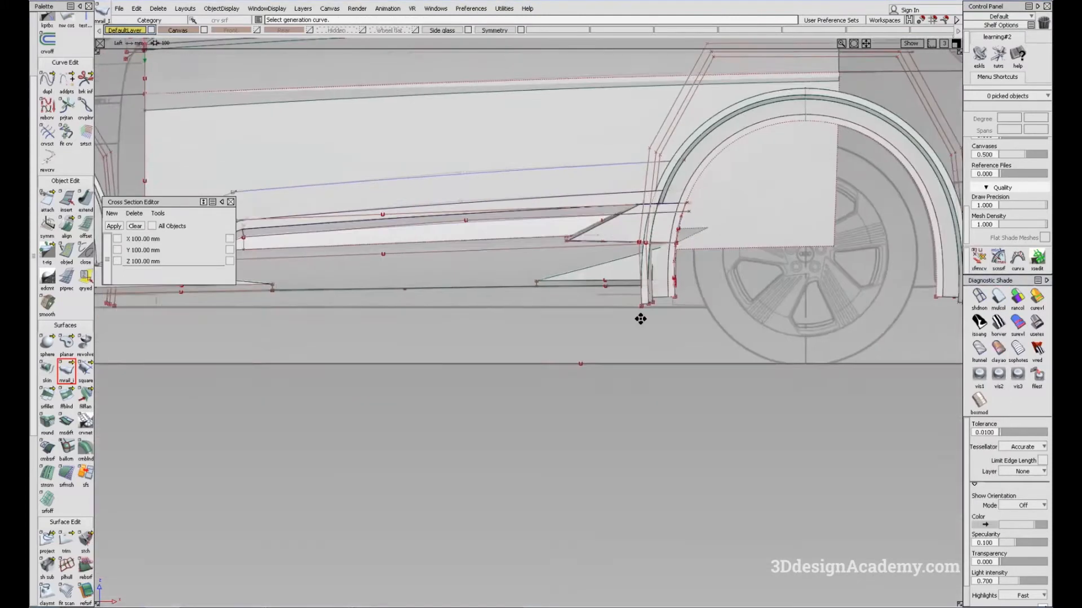
{"action": "middle_click_drag", "start_coordinate": [640, 316], "coordinate": [771, 529], "text": "alt+shift"}
{"action": "left_click_drag", "start_coordinate": [656, 324], "coordinate": [690, 394], "text": "ctrl+shift"}
{"action": "left_click", "coordinate": [981, 296]}
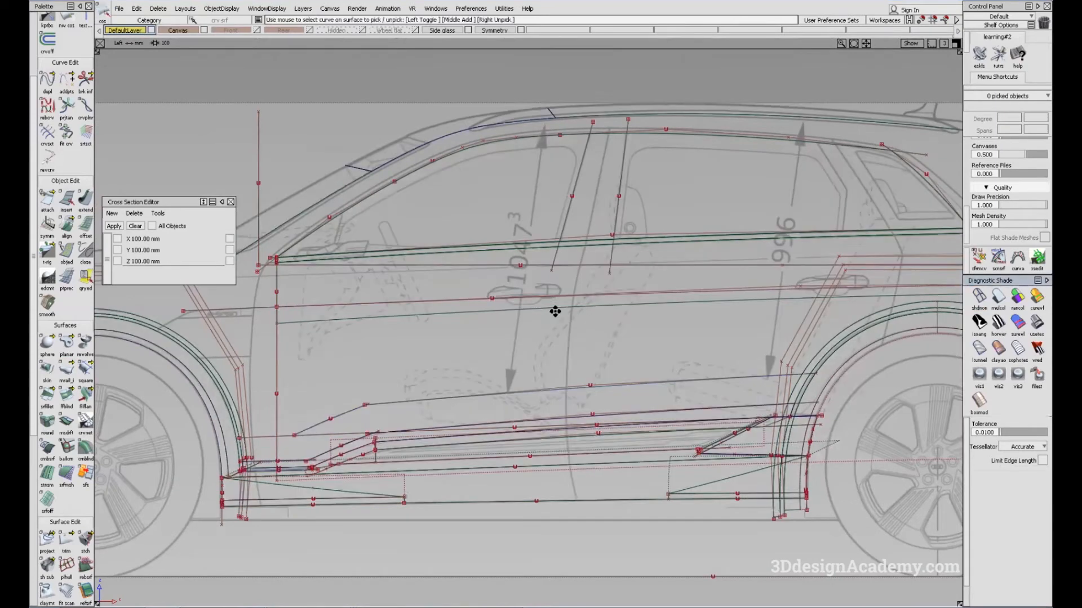
{"action": "middle_click_drag", "start_coordinate": [556, 311], "coordinate": [507, 325], "text": "alt+shift"}
{"action": "left_click_drag", "start_coordinate": [568, 423], "coordinate": [554, 358], "text": "ctrl+shift"}
{"action": "middle_click_drag", "start_coordinate": [658, 339], "coordinate": [611, 329], "text": "alt+shift"}
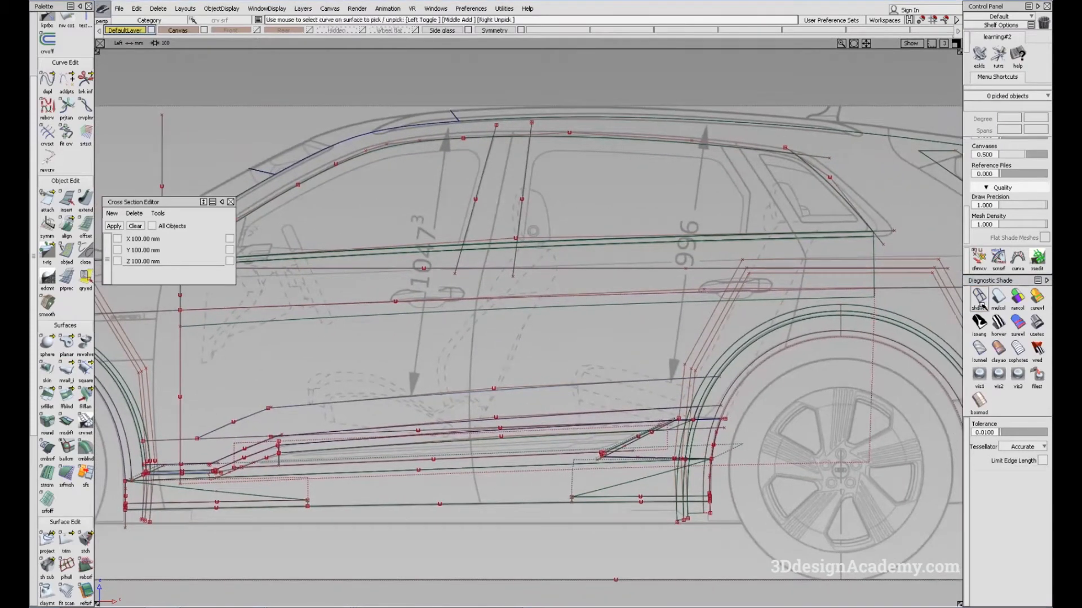
Step: Inspect the upper door surface and its overlap with the lower door surface from several perspective angles
{"action": "key", "text": "F8"}
{"action": "right_click_drag", "start_coordinate": [434, 308], "coordinate": [518, 338], "text": "alt+shift"}
{"action": "mouse_move", "coordinate": [518, 338]}
{"action": "left_mouse_down", "text": "alt+shift"}
{"action": "mouse_move", "coordinate": [525, 354]}
{"action": "mouse_move", "coordinate": [473, 275]}
{"action": "left_mouse_up", "text": "alt+shift"}
{"action": "middle_click_drag", "start_coordinate": [396, 309], "coordinate": [606, 333], "text": "alt+shift"}
{"action": "mouse_move", "coordinate": [394, 279]}
{"action": "left_mouse_down", "text": "alt+shift"}
{"action": "mouse_move", "coordinate": [507, 217]}
{"action": "mouse_move", "coordinate": [642, 203]}
{"action": "mouse_move", "coordinate": [815, 225]}
{"action": "left_mouse_up", "text": "alt+shift"}
{"action": "left_click_drag", "start_coordinate": [742, 243], "coordinate": [525, 243], "text": "alt+shift"}
{"action": "right_click_drag", "start_coordinate": [502, 257], "coordinate": [417, 249], "text": "alt+shift"}
{"action": "left_click_drag", "start_coordinate": [418, 249], "coordinate": [496, 242], "text": "alt+shift"}
Step: Project the lengthwise door character curve onto the upper door surface in the unshaded side view
{"action": "key", "text": "F6"}
{"action": "left_click", "coordinate": [980, 303]}
{"action": "scroll", "coordinate": [82, 523], "scroll_direction": "down", "scroll_amount": 5}
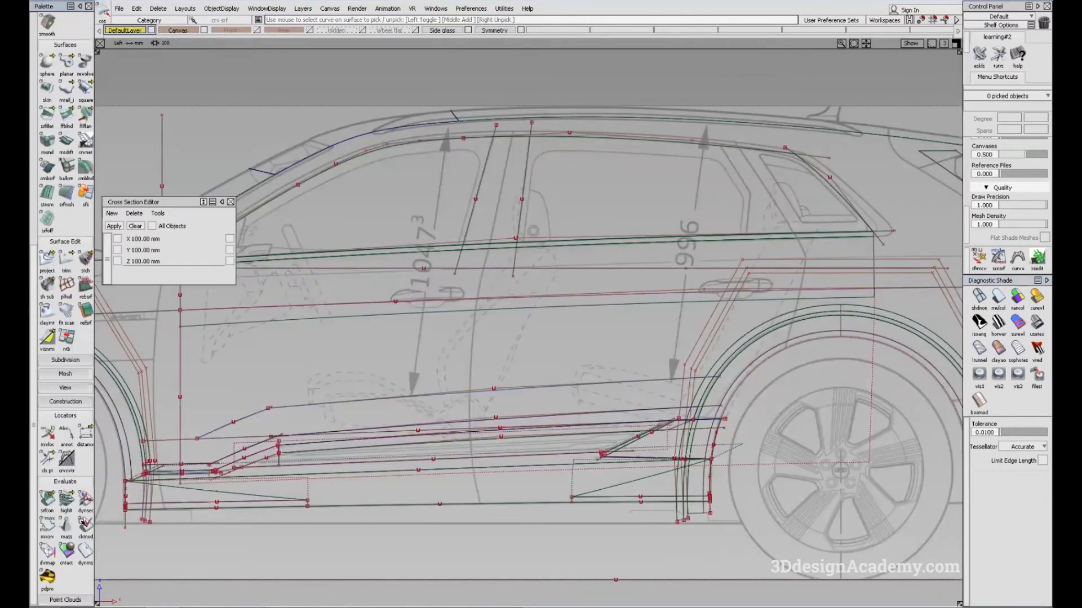
{"action": "left_click", "coordinate": [48, 259]}
{"action": "left_click", "coordinate": [363, 291]}
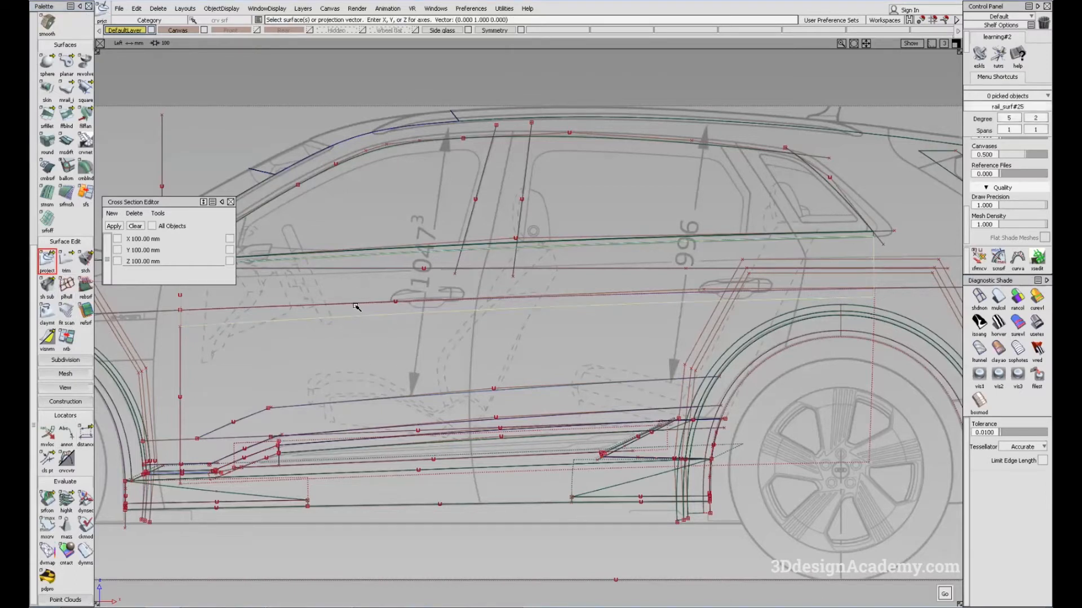
{"action": "left_click", "coordinate": [357, 307]}
{"action": "left_click", "coordinate": [370, 324]}
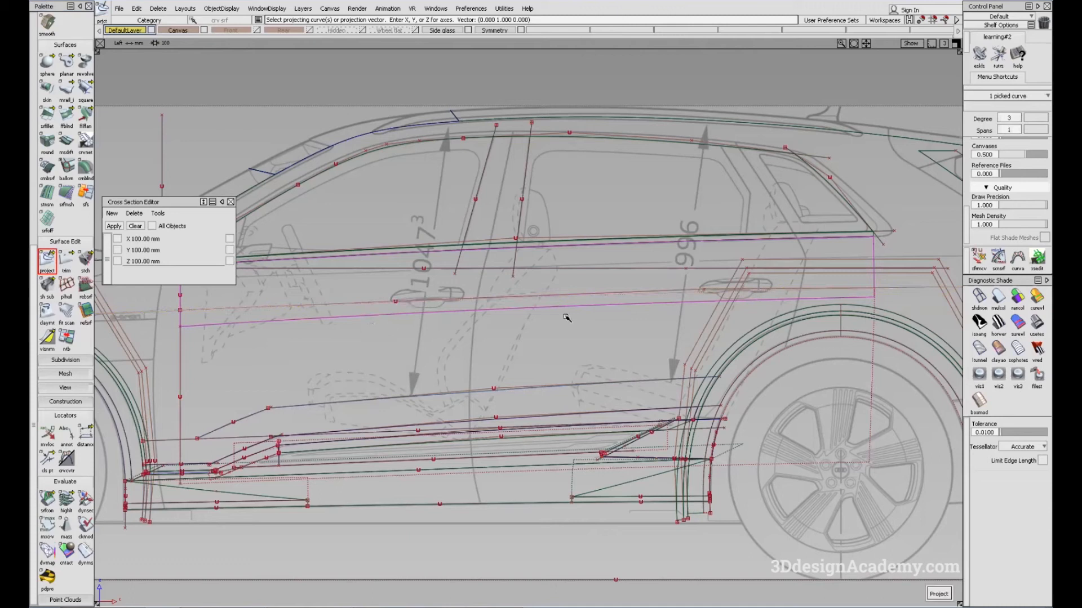
{"action": "left_click_drag", "start_coordinate": [642, 351], "coordinate": [642, 383], "text": "ctrl+shift"}
Step: Inspect the door side and its rear end in shaded perspective and clear the selection
{"action": "key", "text": "F8"}
{"action": "left_click", "coordinate": [997, 297]}
{"action": "mouse_move", "coordinate": [614, 293]}
{"action": "left_mouse_down", "text": "alt+shift"}
{"action": "mouse_move", "coordinate": [550, 300]}
{"action": "mouse_move", "coordinate": [546, 328]}
{"action": "mouse_move", "coordinate": [726, 273]}
{"action": "left_mouse_up", "text": "alt+shift"}
{"action": "scroll", "coordinate": [761, 244], "scroll_direction": "up", "scroll_amount": 4}
{"action": "left_click_drag", "start_coordinate": [809, 232], "coordinate": [845, 337], "text": "ctrl+shift"}
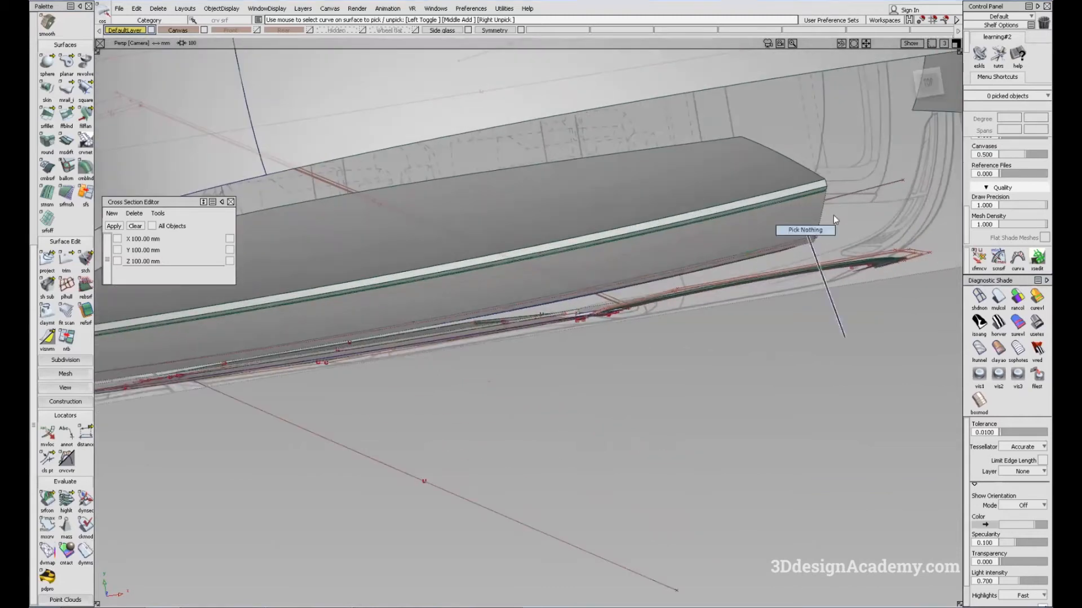
Step: Compare the rear end and length of the door side with the top-view blueprint in wireframe
{"action": "key", "text": "F5"}
{"action": "left_click", "coordinate": [979, 297]}
{"action": "left_click", "coordinate": [887, 315], "text": "alt+shift"}
{"action": "scroll", "coordinate": [874, 299], "scroll_direction": "up", "scroll_amount": 4, "text": "alt+shift"}
{"action": "middle_click_drag", "start_coordinate": [875, 300], "coordinate": [758, 316], "text": "alt+shift"}
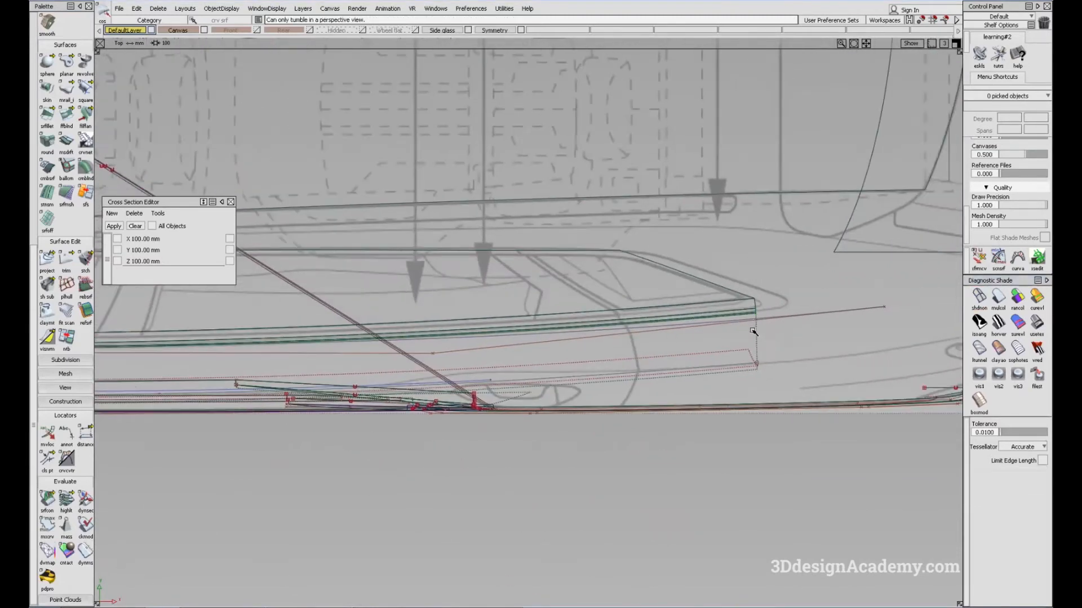
{"action": "middle_click_drag", "start_coordinate": [752, 311], "coordinate": [616, 303], "text": "alt+shift"}
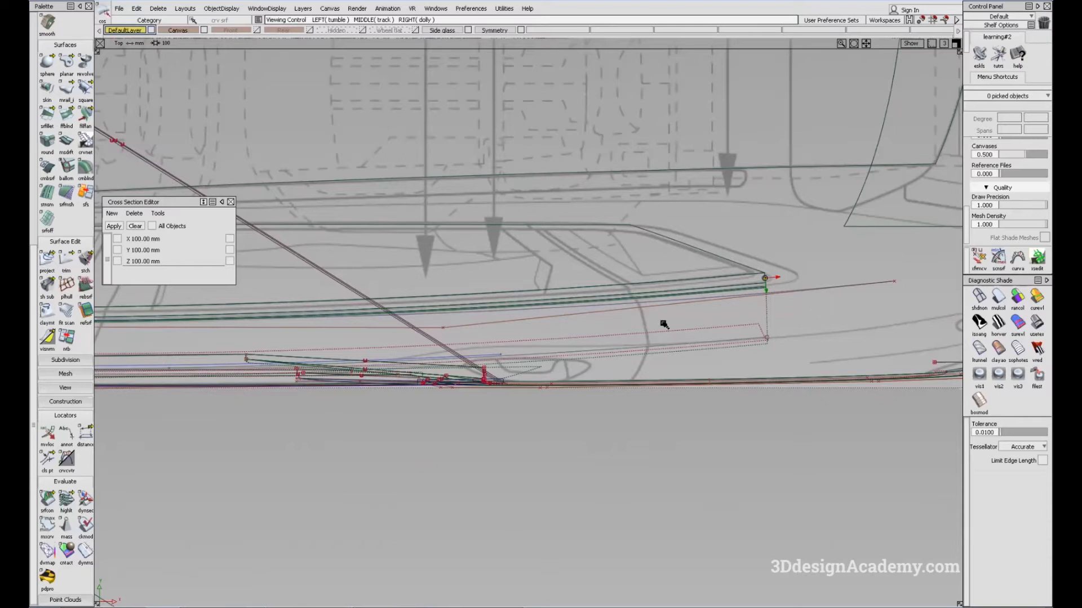
{"action": "middle_click_drag", "start_coordinate": [468, 334], "coordinate": [956, 292], "text": "alt+shift"}
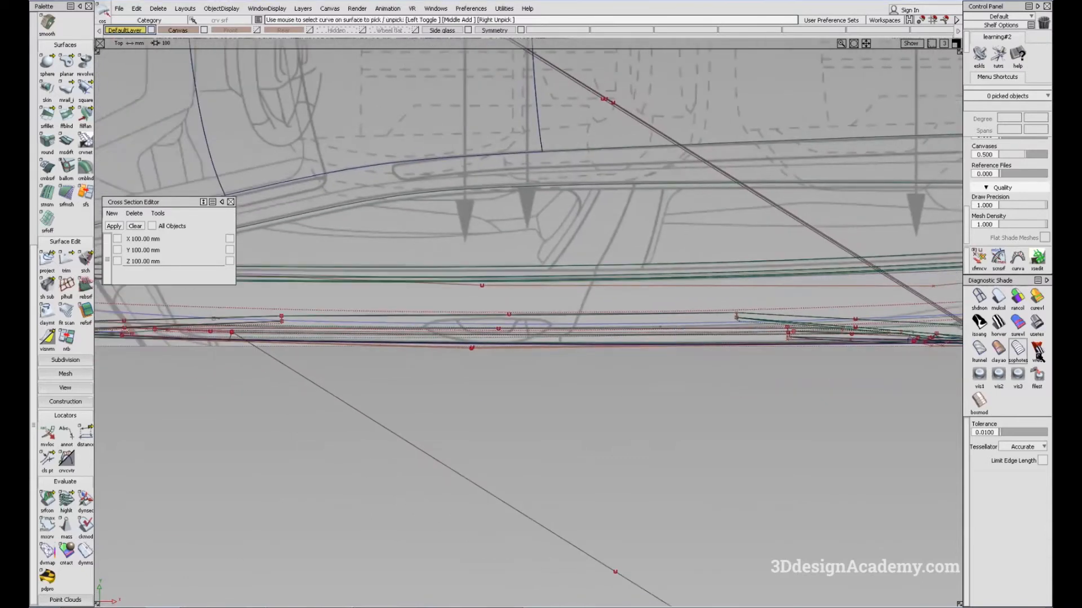
Step: Trim the upper door surface along the projected character curve, keeping the part up to the beltline
{"action": "key", "text": "F8"}
{"action": "left_click", "coordinate": [1008, 307]}
{"action": "mouse_move", "coordinate": [567, 339]}
{"action": "left_mouse_down", "text": "alt+shift"}
{"action": "mouse_move", "coordinate": [425, 331]}
{"action": "mouse_move", "coordinate": [543, 363]}
{"action": "mouse_move", "coordinate": [323, 320]}
{"action": "left_mouse_up", "text": "alt+shift"}
{"action": "left_click", "coordinate": [66, 258]}
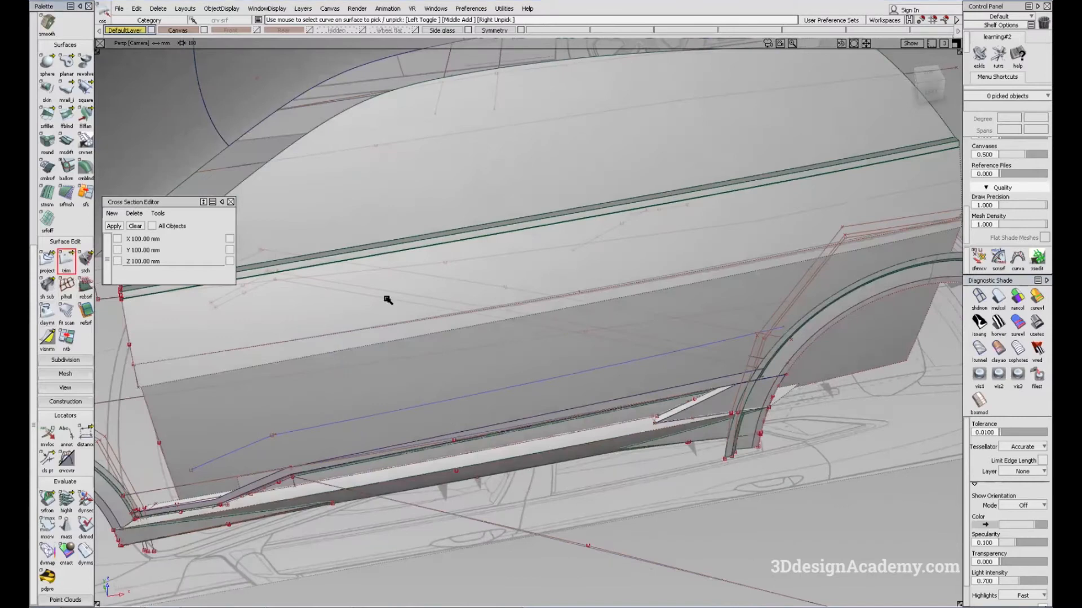
{"action": "left_click", "coordinate": [391, 299]}
{"action": "mouse_move", "coordinate": [678, 259]}
{"action": "left_mouse_down", "text": "alt+shift"}
{"action": "mouse_move", "coordinate": [563, 321]}
{"action": "mouse_move", "coordinate": [578, 289]}
{"action": "mouse_move", "coordinate": [564, 285]}
{"action": "left_mouse_up", "text": "alt+shift"}
{"action": "key", "text": "space"}
Step: Pick the trimmed upper door surface and the top-view blueprint on the Canvas layer, and hide all unselected objects
{"action": "left_click_drag", "start_coordinate": [657, 212], "coordinate": [553, 294], "text": "ctrl+shift"}
{"action": "left_click", "coordinate": [595, 255]}
{"action": "left_click_drag", "start_coordinate": [591, 260], "coordinate": [526, 365], "text": "alt+shift"}
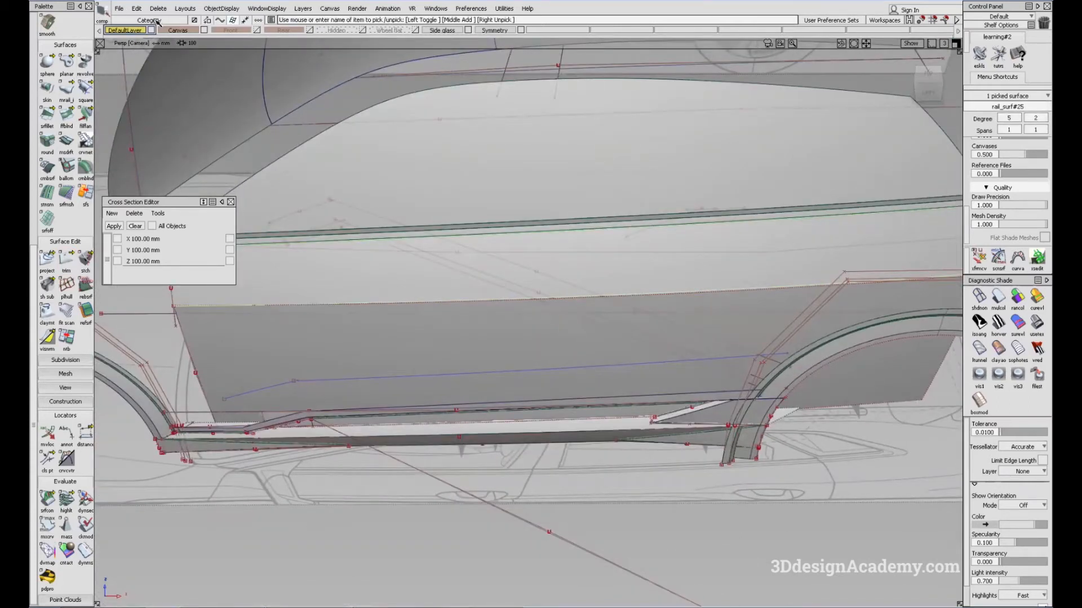
{"action": "left_click", "coordinate": [176, 31]}
{"action": "left_click_drag", "start_coordinate": [413, 449], "coordinate": [398, 525], "text": "ctrl+shift"}
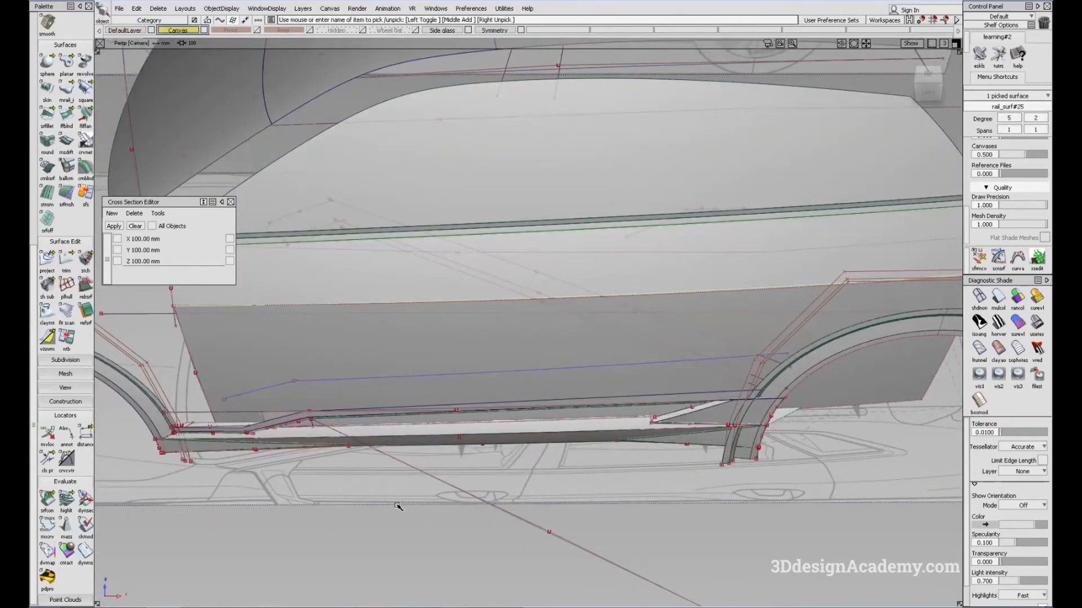
{"action": "left_click", "coordinate": [396, 504]}
{"action": "left_click", "coordinate": [221, 9]}
{"action": "left_click", "coordinate": [242, 67]}
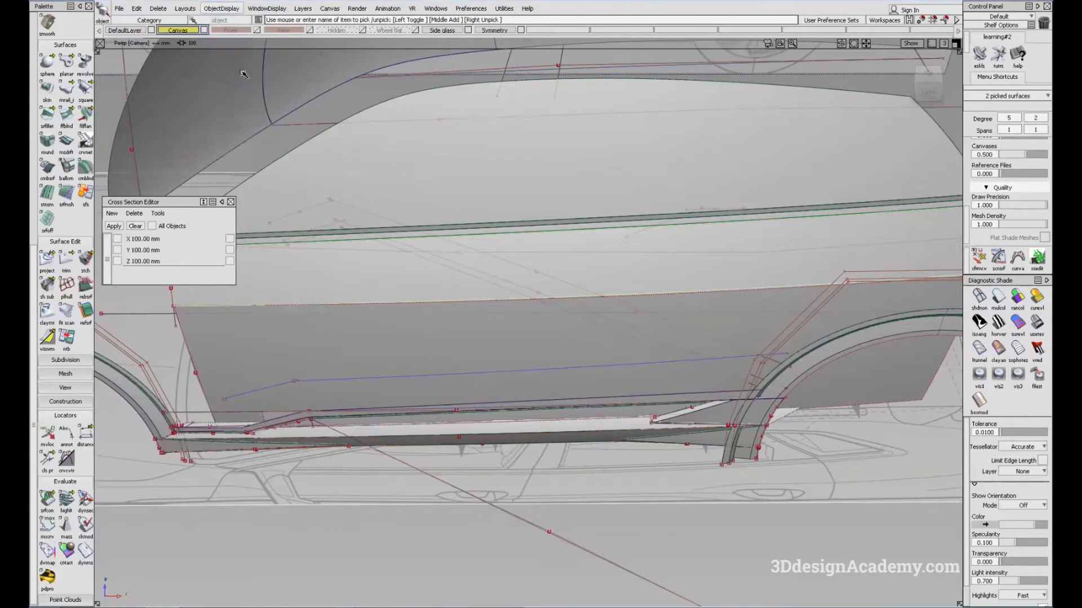
Step: Compare the isolated door surface's edges with the top-view blueprint, with shading off, from the front to the rear door handle
{"action": "key", "text": "F5"}
{"action": "left_click", "coordinate": [671, 443]}
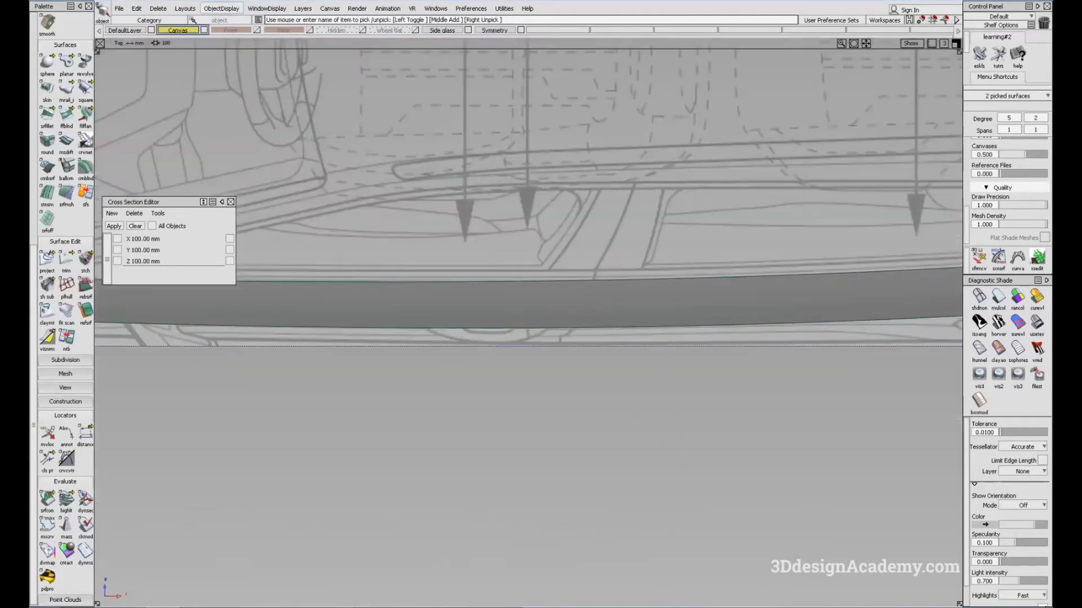
{"action": "left_click", "coordinate": [981, 301]}
{"action": "mouse_move", "coordinate": [737, 372]}
{"action": "middle_mouse_down", "text": "alt+shift"}
{"action": "mouse_move", "coordinate": [679, 373]}
{"action": "mouse_move", "coordinate": [659, 358]}
{"action": "middle_mouse_up", "text": "alt+shift"}
{"action": "middle_click_drag", "start_coordinate": [415, 372], "coordinate": [541, 365], "text": "alt+shift"}
{"action": "middle_click_drag", "start_coordinate": [780, 370], "coordinate": [570, 381], "text": "alt+shift"}
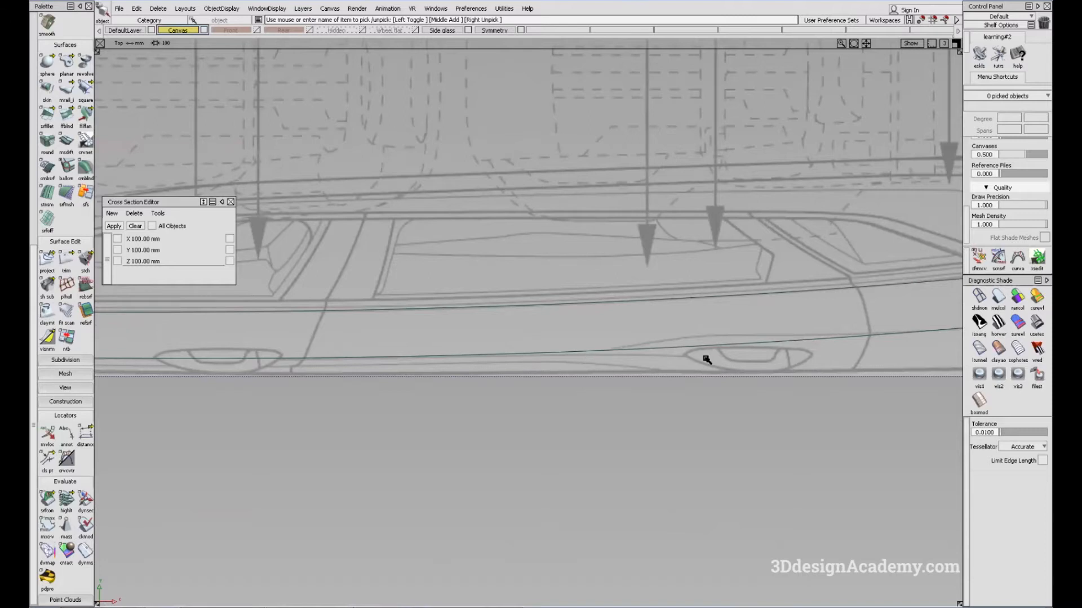
Step: Compare the isolated door surface's edges with the top-view blueprint along its whole length, from the front end to behind the rear door handle
{"action": "right_click_drag", "start_coordinate": [707, 360], "coordinate": [562, 359], "text": "alt+shift"}
{"action": "middle_click_drag", "start_coordinate": [443, 370], "coordinate": [543, 367], "text": "alt+shift"}
{"action": "middle_click_drag", "start_coordinate": [273, 364], "coordinate": [414, 361], "text": "alt+shift"}
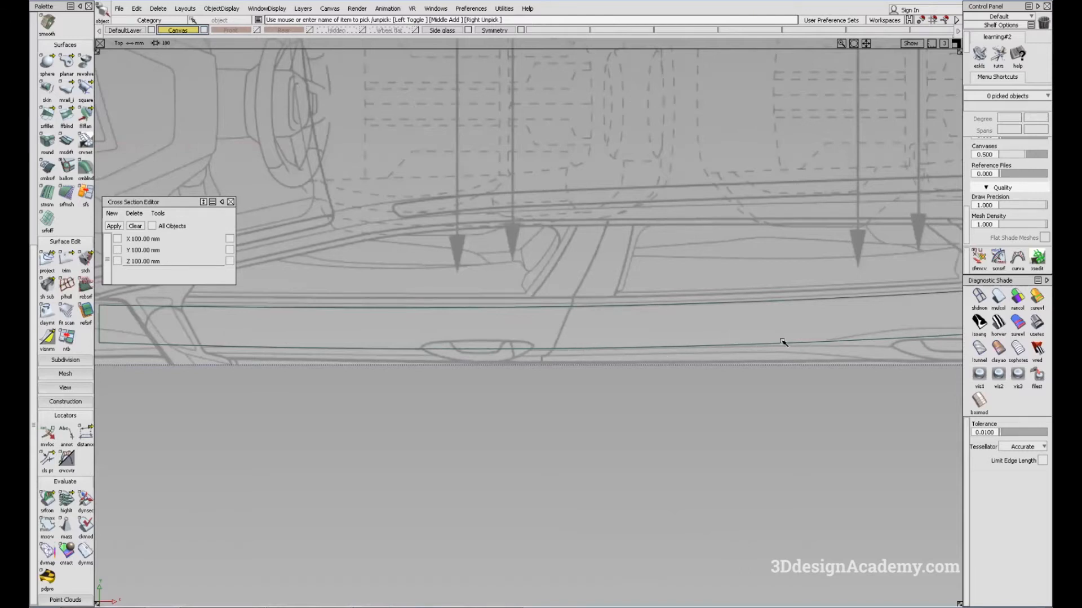
{"action": "middle_click_drag", "start_coordinate": [878, 344], "coordinate": [816, 289], "text": "alt+shift"}
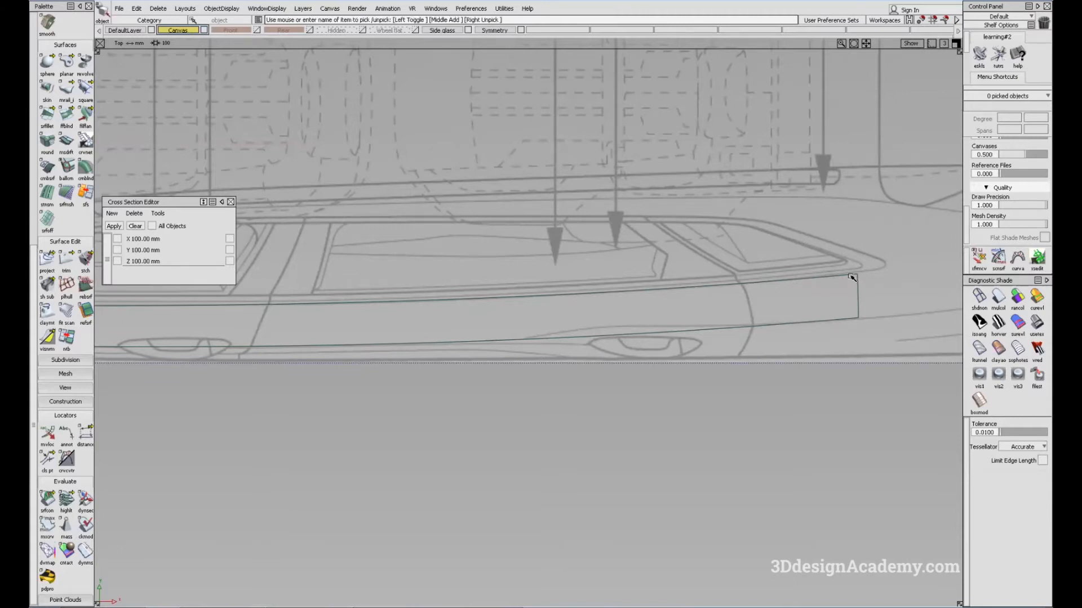
{"action": "middle_click_drag", "start_coordinate": [288, 336], "coordinate": [729, 315], "text": "alt+shift"}
{"action": "middle_click_drag", "start_coordinate": [401, 330], "coordinate": [404, 336], "text": "alt+shift"}
{"action": "left_click_drag", "start_coordinate": [517, 406], "coordinate": [490, 376], "text": "ctrl+shift"}
{"action": "middle_click_drag", "start_coordinate": [720, 352], "coordinate": [584, 376], "text": "alt+shift"}
{"action": "left_click_drag", "start_coordinate": [526, 436], "coordinate": [526, 358], "text": "ctrl+shift"}
Step: Make all hidden objects visible again and turn on multi-color shading for the whole model
{"action": "key", "text": "F6"}
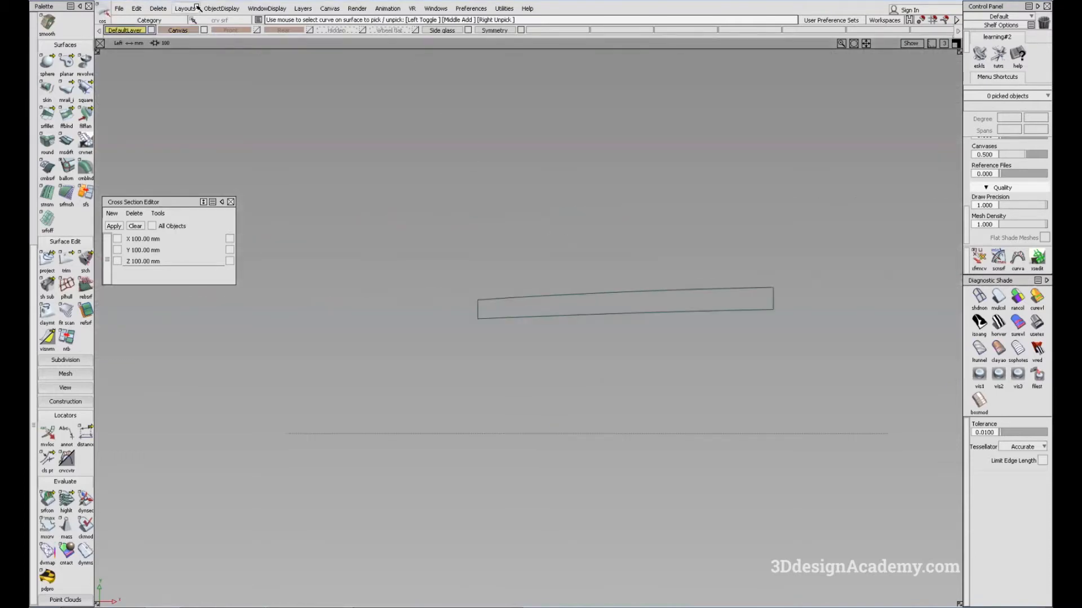
{"action": "left_click", "coordinate": [221, 8]}
{"action": "left_click", "coordinate": [234, 35]}
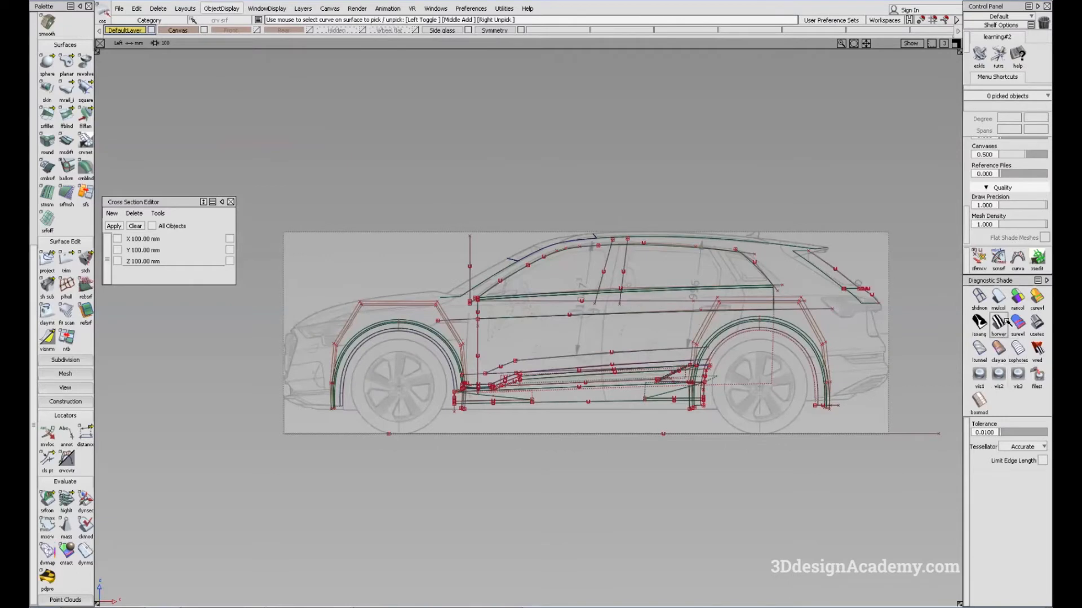
{"action": "key", "text": "F8"}
{"action": "left_click", "coordinate": [999, 297]}
{"action": "mouse_move", "coordinate": [614, 203]}
{"action": "left_mouse_down", "text": "alt+shift"}
{"action": "mouse_move", "coordinate": [637, 248]}
{"action": "mouse_move", "coordinate": [586, 280]}
{"action": "left_mouse_up", "text": "alt+shift"}
{"action": "right_click_drag", "start_coordinate": [625, 276], "coordinate": [585, 280], "text": "alt+shift"}
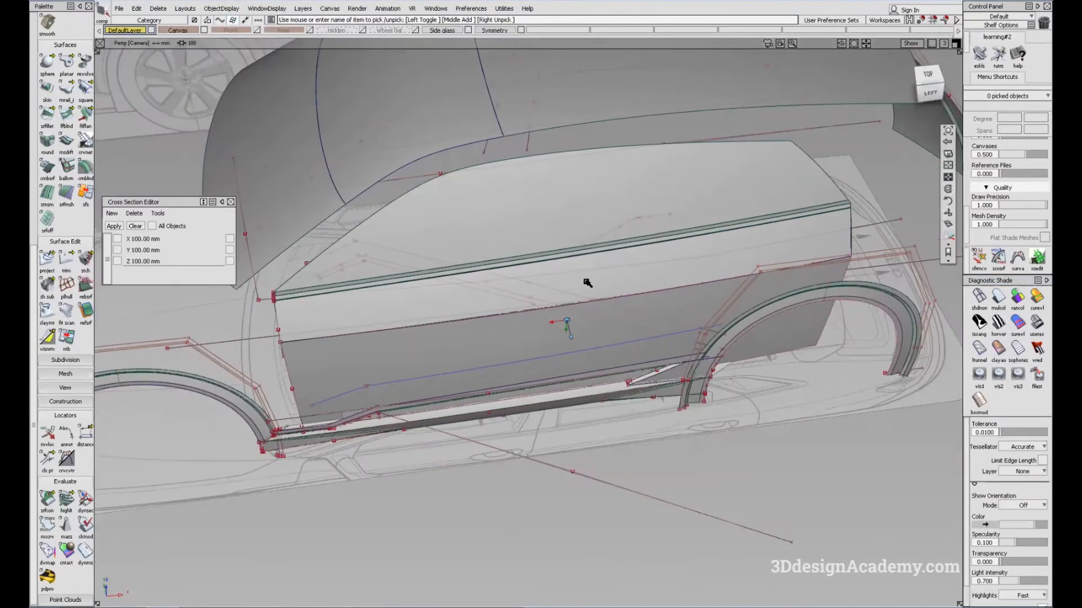
Step: Pick the two overlapping upper door surfaces, rail_surf#10 and rail_surf#25, and hide all unselected objects
{"action": "left_click", "coordinate": [628, 295]}
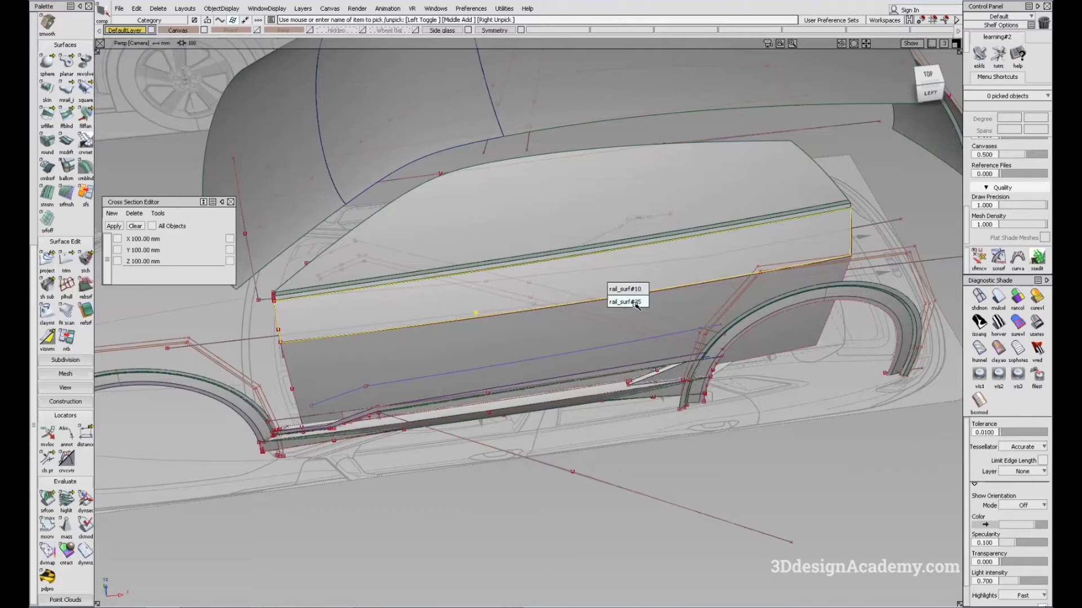
{"action": "left_click", "coordinate": [627, 289]}
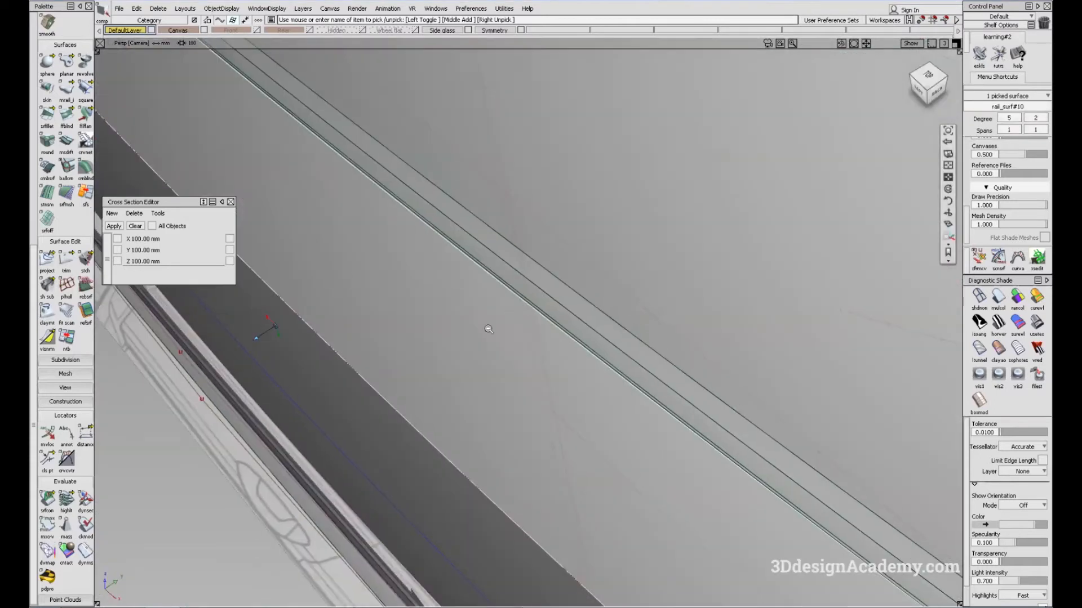
{"action": "right_click_drag", "start_coordinate": [488, 329], "coordinate": [361, 343], "text": "alt+shift"}
{"action": "left_click_drag", "start_coordinate": [361, 344], "coordinate": [367, 391], "text": "alt+shift"}
{"action": "right_click_drag", "start_coordinate": [282, 380], "coordinate": [327, 370], "text": "alt+shift"}
{"action": "left_click_drag", "start_coordinate": [326, 370], "coordinate": [440, 375], "text": "alt+shift"}
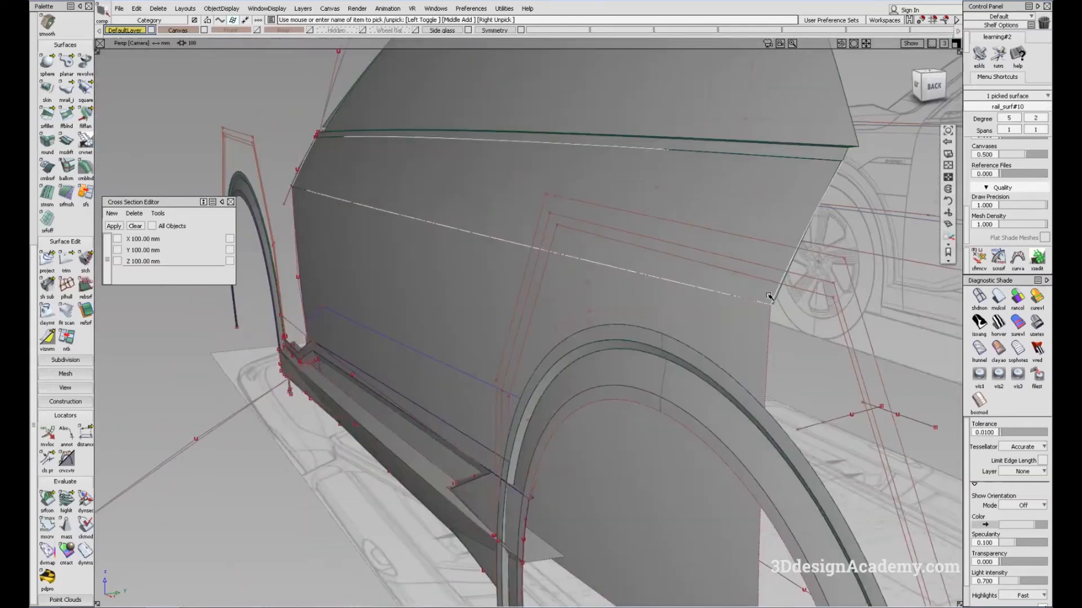
{"action": "left_click", "coordinate": [595, 204]}
{"action": "left_click", "coordinate": [220, 9]}
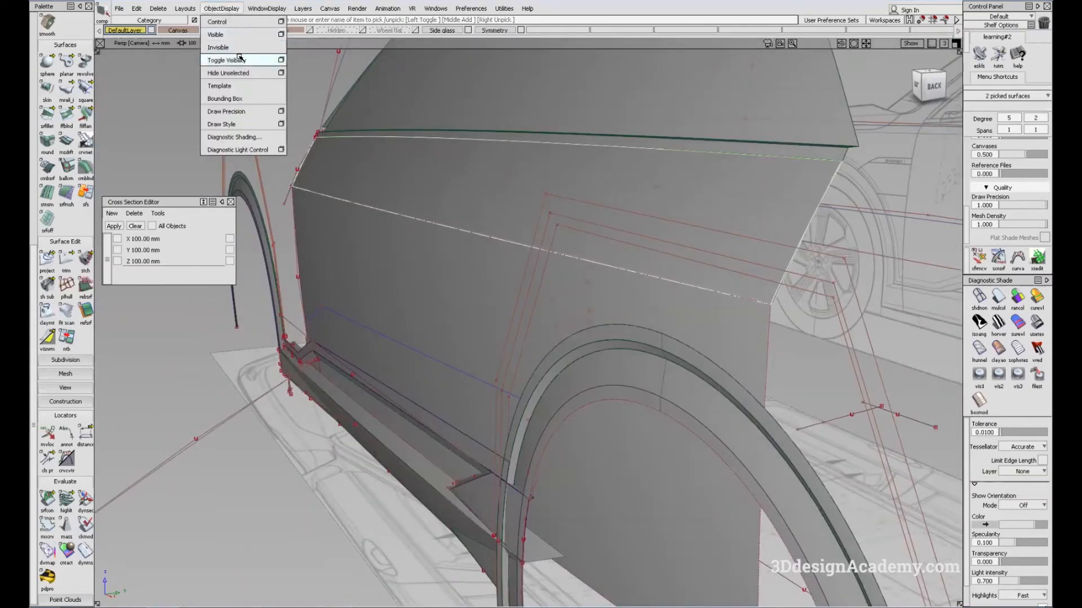
{"action": "left_click", "coordinate": [239, 73]}
Step: Turn off the shading of the isolated surfaces and delete the overlapping surface rail_surf#10
{"action": "left_click_drag", "start_coordinate": [451, 271], "coordinate": [386, 420], "text": "alt+shift"}
{"action": "right_click_drag", "start_coordinate": [312, 279], "coordinate": [374, 299], "text": "alt+shift"}
{"action": "left_click_drag", "start_coordinate": [374, 299], "coordinate": [393, 417], "text": "alt+shift"}
{"action": "left_click_drag", "start_coordinate": [393, 417], "coordinate": [640, 352], "text": "ctrl+shift"}
{"action": "key", "text": "F6"}
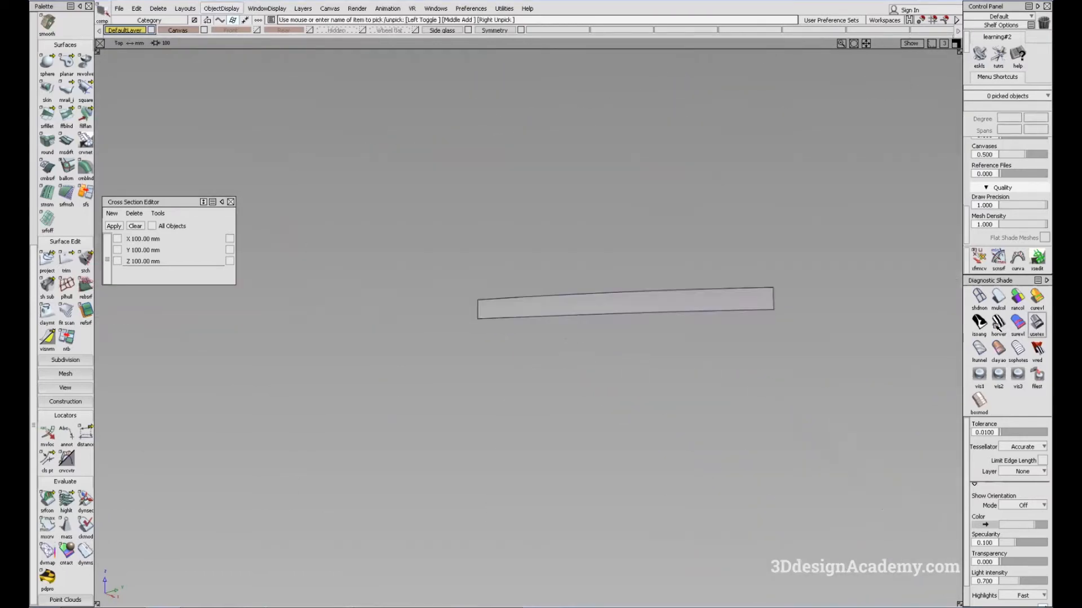
{"action": "key", "text": "F5"}
{"action": "right_click_drag", "start_coordinate": [646, 322], "coordinate": [826, 391], "text": "alt+shift"}
{"action": "middle_click_drag", "start_coordinate": [828, 394], "coordinate": [786, 382], "text": "alt+shift"}
{"action": "left_click_drag", "start_coordinate": [785, 380], "coordinate": [785, 318], "text": "ctrl+shift"}
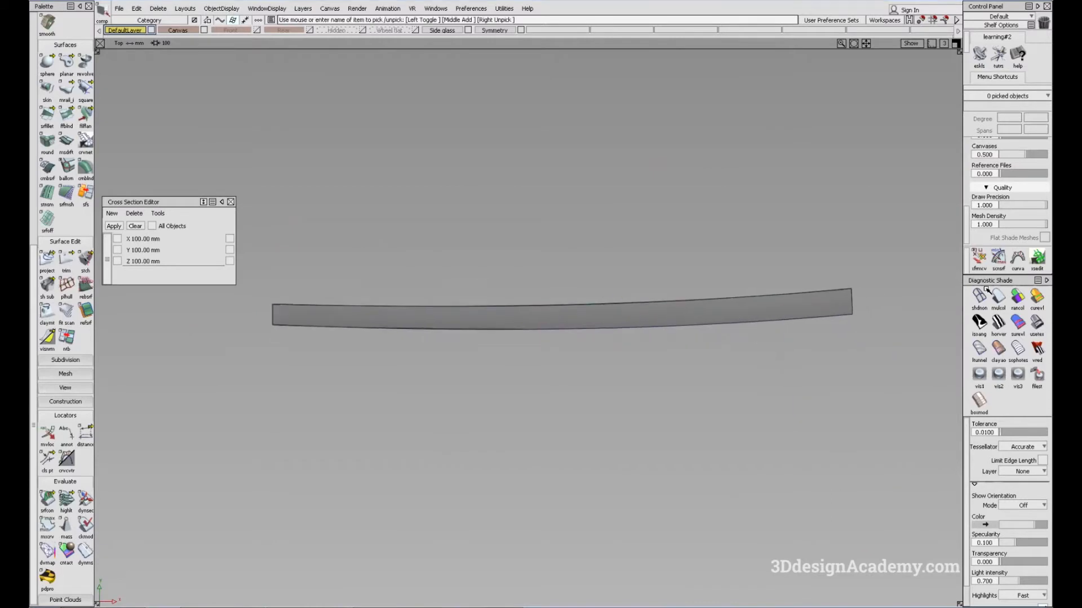
{"action": "left_click", "coordinate": [979, 297]}
{"action": "right_click_drag", "start_coordinate": [758, 323], "coordinate": [796, 292], "text": "alt+shift"}
{"action": "left_click", "coordinate": [689, 333]}
{"action": "right_click_drag", "start_coordinate": [656, 334], "coordinate": [505, 343], "text": "alt+shift"}
{"action": "middle_click_drag", "start_coordinate": [502, 344], "coordinate": [474, 354], "text": "alt+shift"}
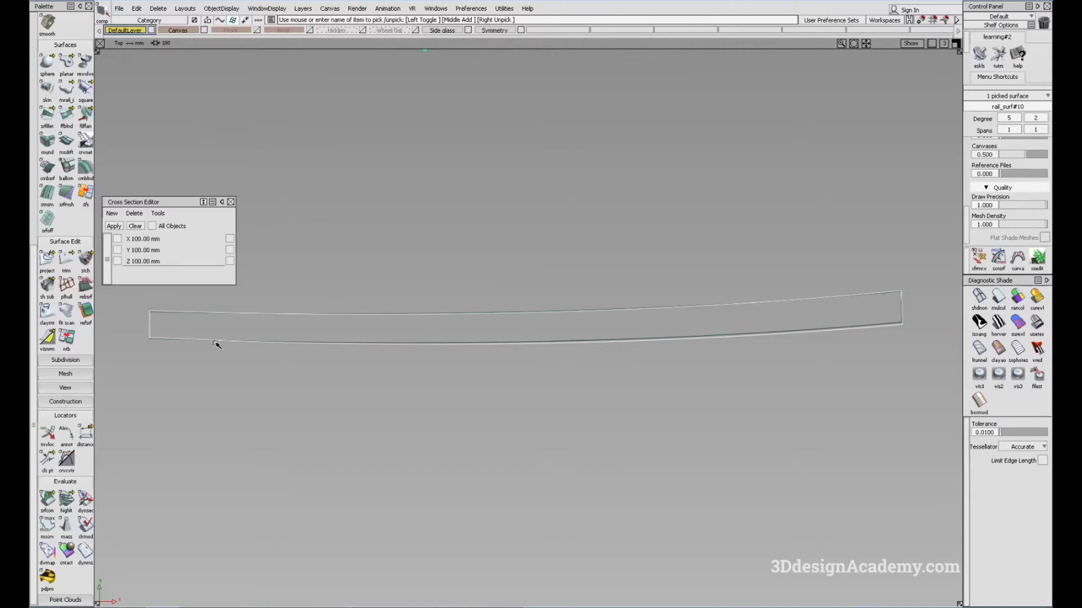
{"action": "key", "text": "Delete"}
{"action": "key", "text": "Return"}
Step: Convert the trimmed upper door surface rail_surf#25 into an untrimmed surface with Trim Convert and show its control vertices
{"action": "key", "text": "F6"}
{"action": "right_click_drag", "start_coordinate": [629, 299], "coordinate": [576, 273], "text": "alt+shift"}
{"action": "middle_click_drag", "start_coordinate": [576, 274], "coordinate": [622, 279], "text": "alt+shift"}
{"action": "left_click", "coordinate": [618, 283]}
{"action": "left_click_drag", "start_coordinate": [596, 303], "coordinate": [545, 306], "text": "ctrl+shift"}
{"action": "middle_click_drag", "start_coordinate": [536, 328], "coordinate": [546, 325], "text": "alt+shift"}
{"action": "scroll", "coordinate": [68, 73], "scroll_direction": "up", "scroll_amount": 5}
{"action": "left_click_drag", "start_coordinate": [74, 416], "coordinate": [134, 406]}
{"action": "left_click", "coordinate": [73, 414]}
{"action": "left_click", "coordinate": [536, 304]}
{"action": "left_click_drag", "start_coordinate": [633, 415], "coordinate": [612, 257], "text": "ctrl+shift"}
{"action": "left_click", "coordinate": [567, 317], "text": "ctrl+shift"}
{"action": "left_click", "coordinate": [585, 337]}
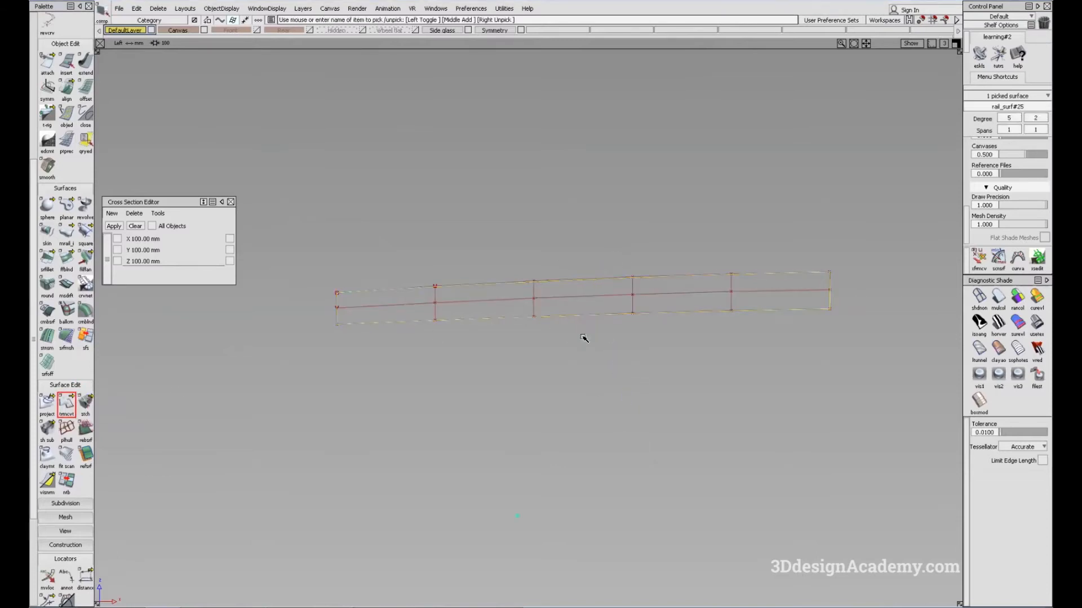
Step: Fit a degree 3, single-span curve to the door surface's lower edge with construction history on
{"action": "scroll", "coordinate": [78, 83], "scroll_direction": "up", "scroll_amount": 2}
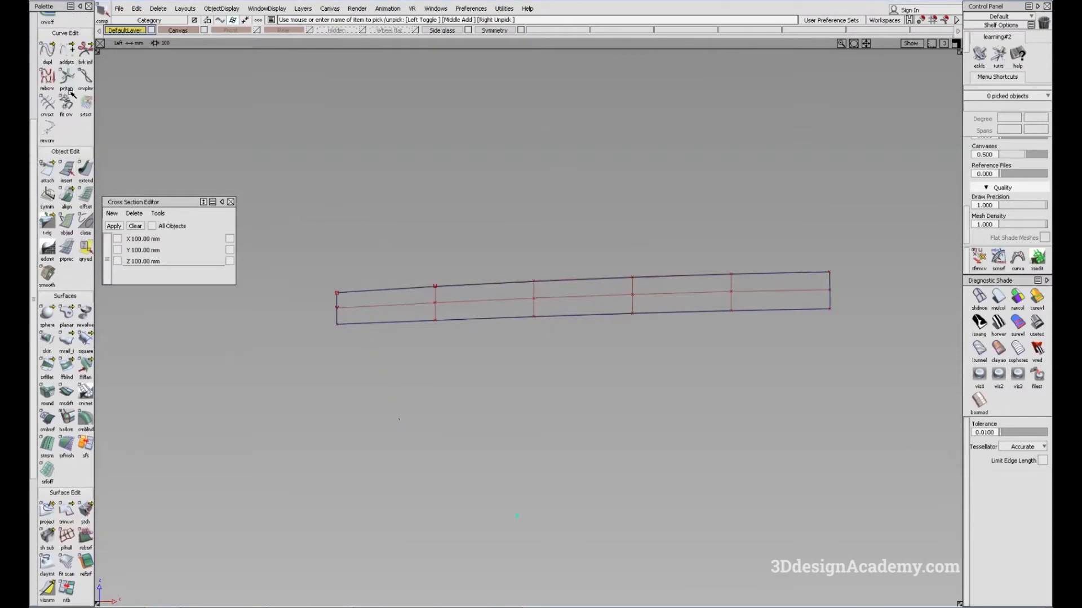
{"action": "left_click", "coordinate": [67, 103]}
{"action": "middle_click_drag", "start_coordinate": [844, 307], "coordinate": [769, 298], "text": "alt+shift"}
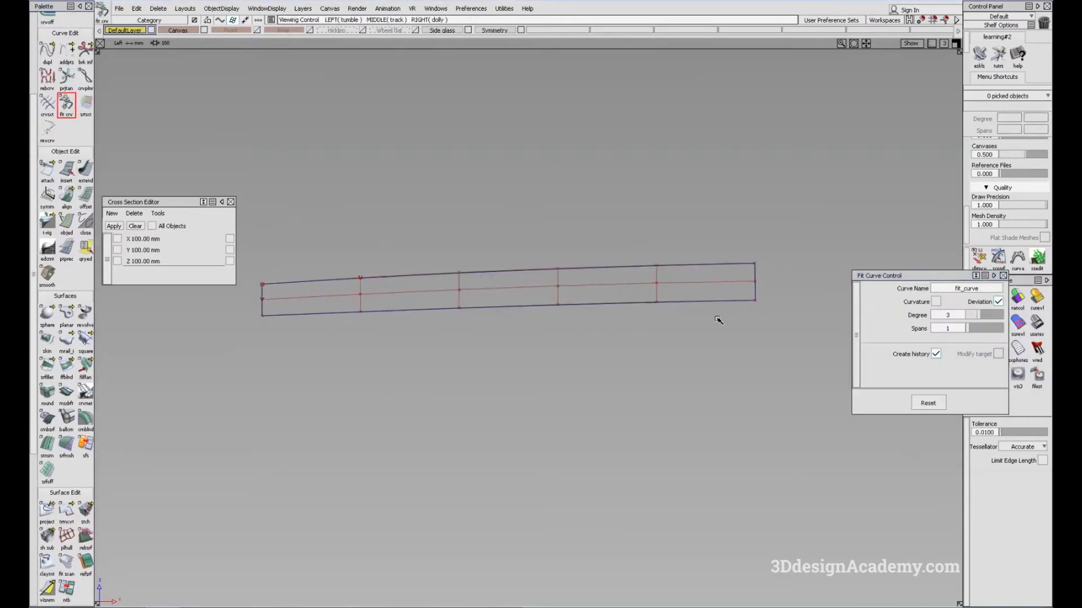
{"action": "left_click", "coordinate": [530, 309]}
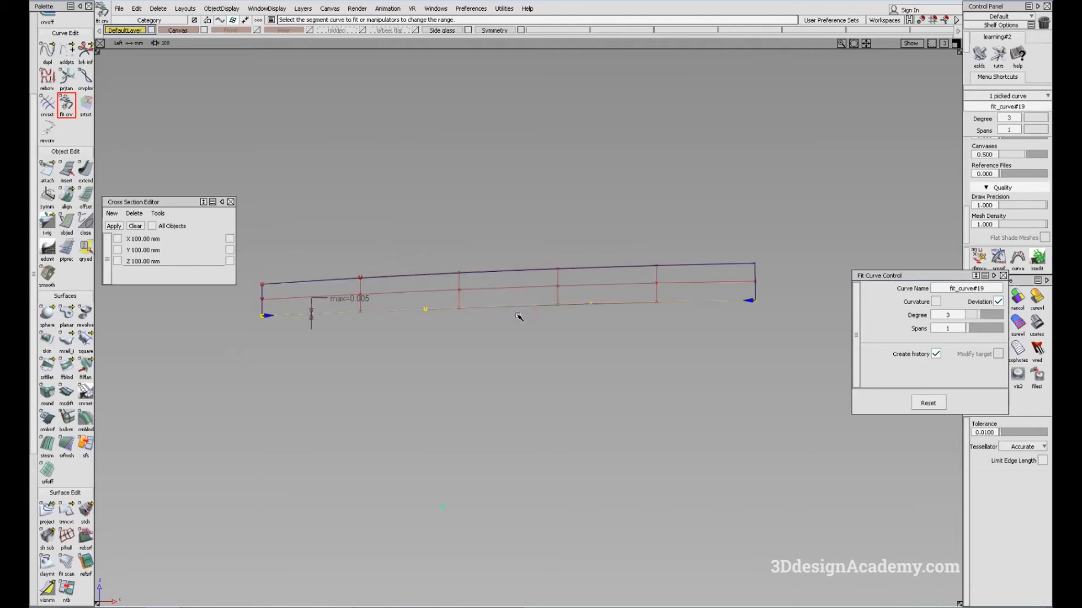
Step: Pick the converted door surface, hide its control vertices and clear the selection
{"action": "left_click_drag", "start_coordinate": [518, 371], "coordinate": [497, 296], "text": "ctrl+shift"}
{"action": "left_click", "coordinate": [554, 292], "text": "ctrl+shift"}
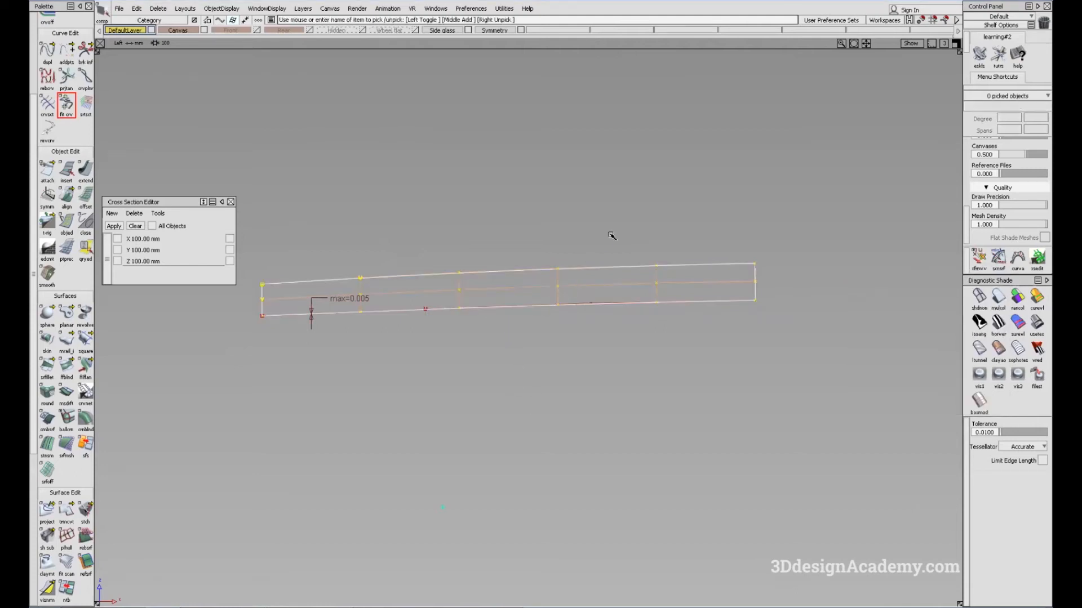
{"action": "right_click_drag", "start_coordinate": [611, 235], "coordinate": [507, 316], "text": "ctrl+shift"}
{"action": "left_click_drag", "start_coordinate": [590, 410], "coordinate": [529, 236], "text": "ctrl+shift"}
Step: Check the door surface and its fitted lower curve from the top with shading briefly on, and turn the shading off
{"action": "key", "text": "F5"}
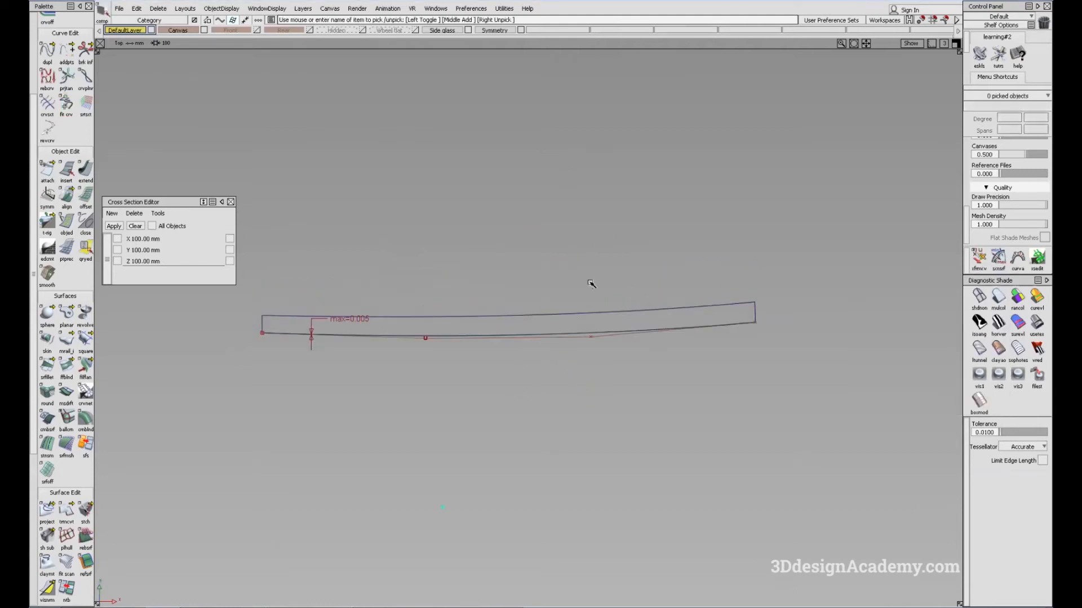
{"action": "right_click_drag", "start_coordinate": [590, 284], "coordinate": [526, 355], "text": "alt+shift"}
{"action": "middle_click_drag", "start_coordinate": [527, 355], "coordinate": [531, 356], "text": "alt+shift"}
{"action": "left_click", "coordinate": [1037, 324]}
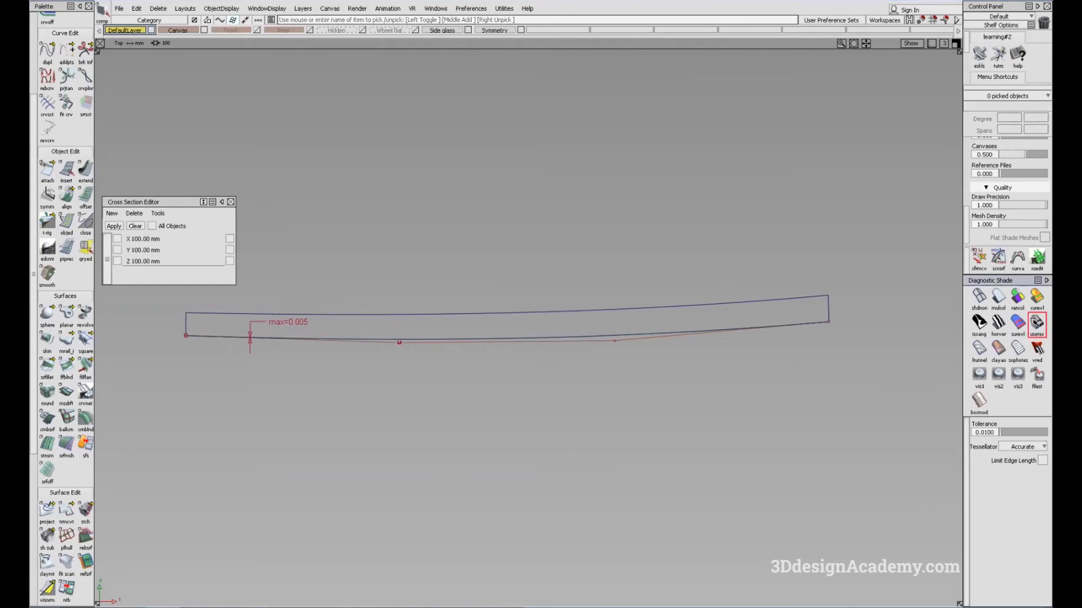
{"action": "middle_click_drag", "start_coordinate": [542, 460], "coordinate": [591, 451], "text": "alt+shift"}
{"action": "left_click", "coordinate": [986, 302]}
{"action": "left_click_drag", "start_coordinate": [459, 495], "coordinate": [389, 321], "text": "ctrl+shift"}
Step: Try to align the door surface's lower edge to the fitted curve with G0 continuity, declining to remove the construction history
{"action": "left_click", "coordinate": [66, 198]}
{"action": "double_click", "coordinate": [66, 197]}
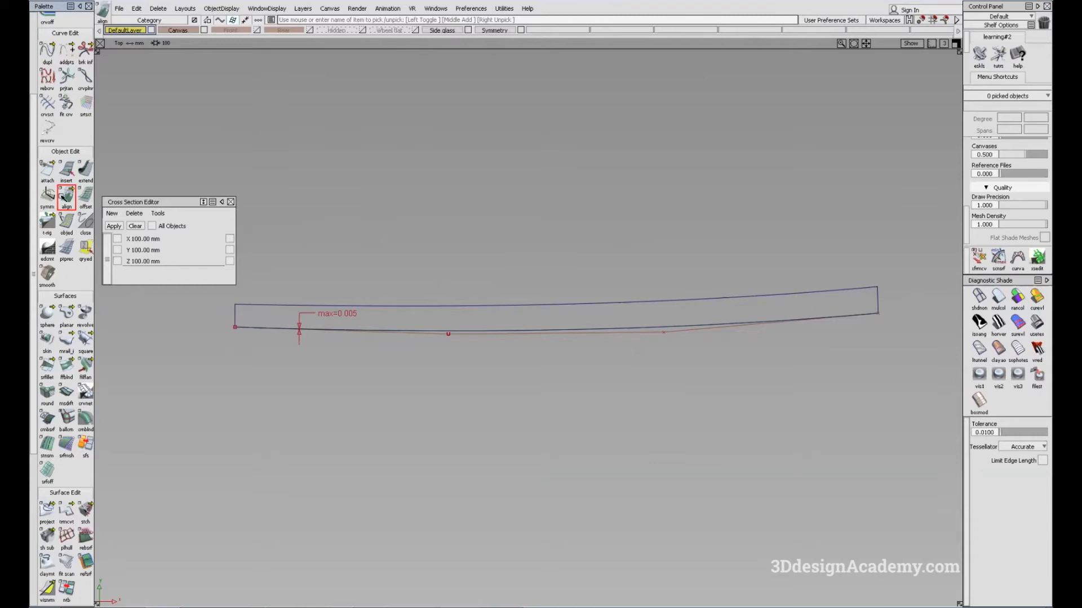
{"action": "left_click", "coordinate": [604, 333]}
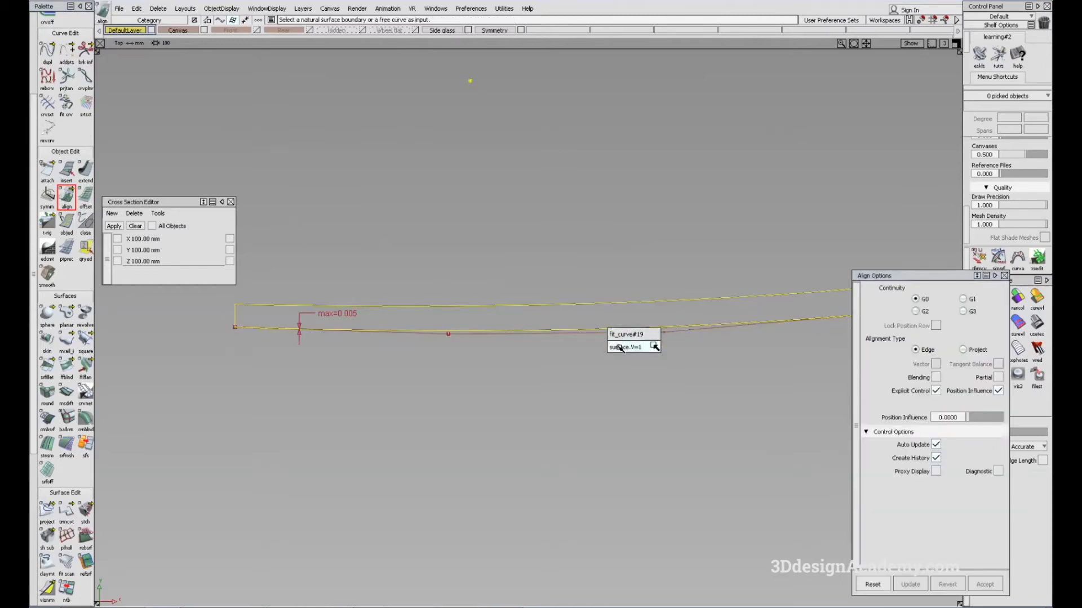
{"action": "left_click", "coordinate": [619, 347]}
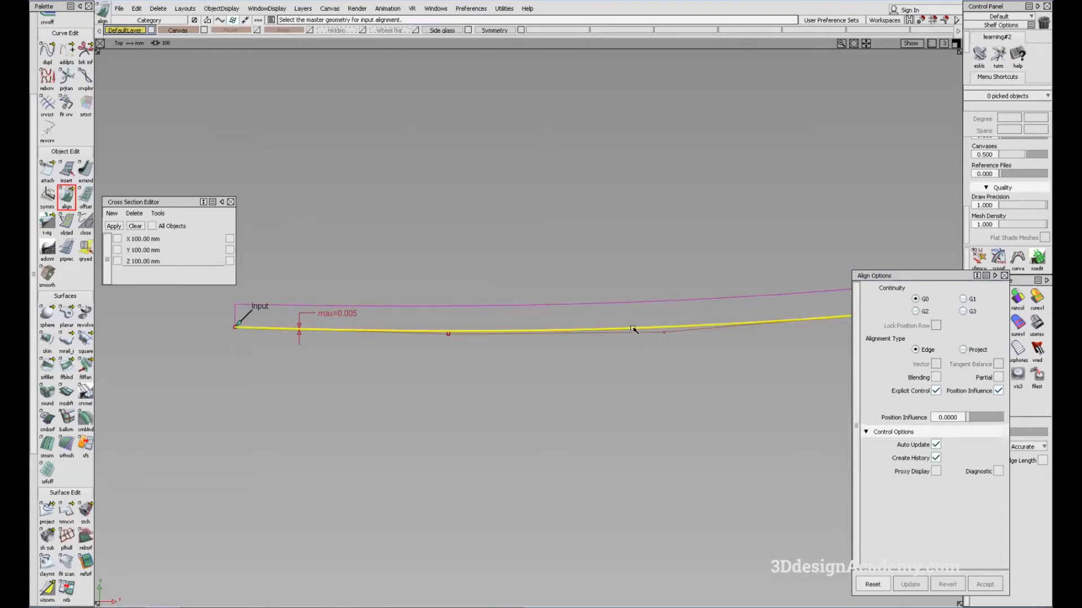
{"action": "left_click", "coordinate": [633, 330]}
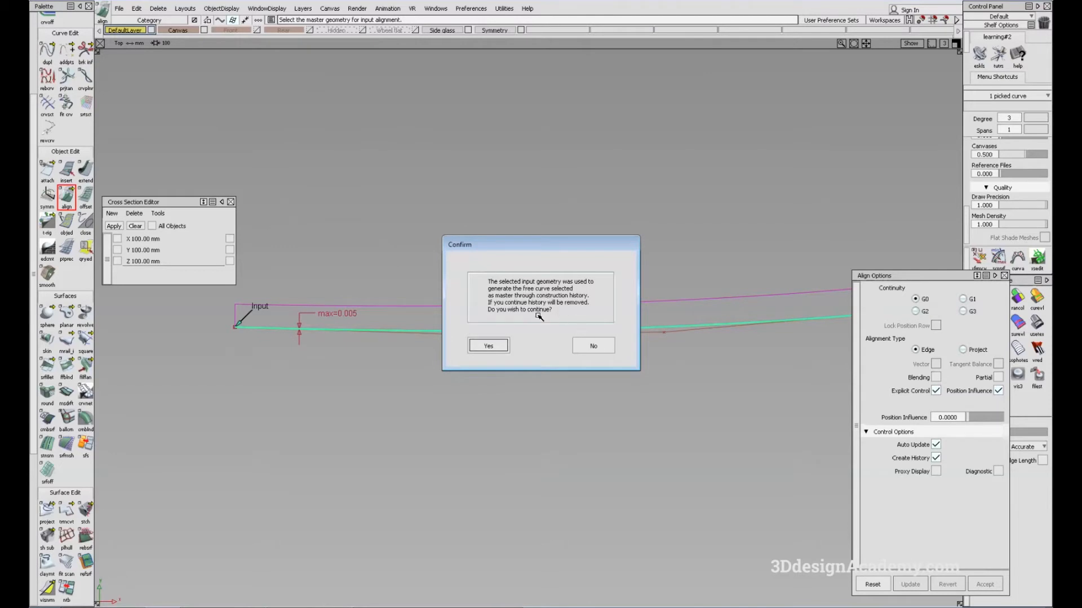
{"action": "left_click", "coordinate": [598, 347]}
Step: Pick the fitted curve fit_curve#19 along the door surface's lower edge and delete its construction history
{"action": "key", "text": "F8"}
{"action": "left_click_drag", "start_coordinate": [650, 329], "coordinate": [578, 279], "text": "alt+shift"}
{"action": "right_click_drag", "start_coordinate": [578, 278], "coordinate": [567, 326], "text": "alt+shift"}
{"action": "left_click_drag", "start_coordinate": [623, 378], "coordinate": [595, 237], "text": "ctrl+shift"}
{"action": "left_click", "coordinate": [617, 276]}
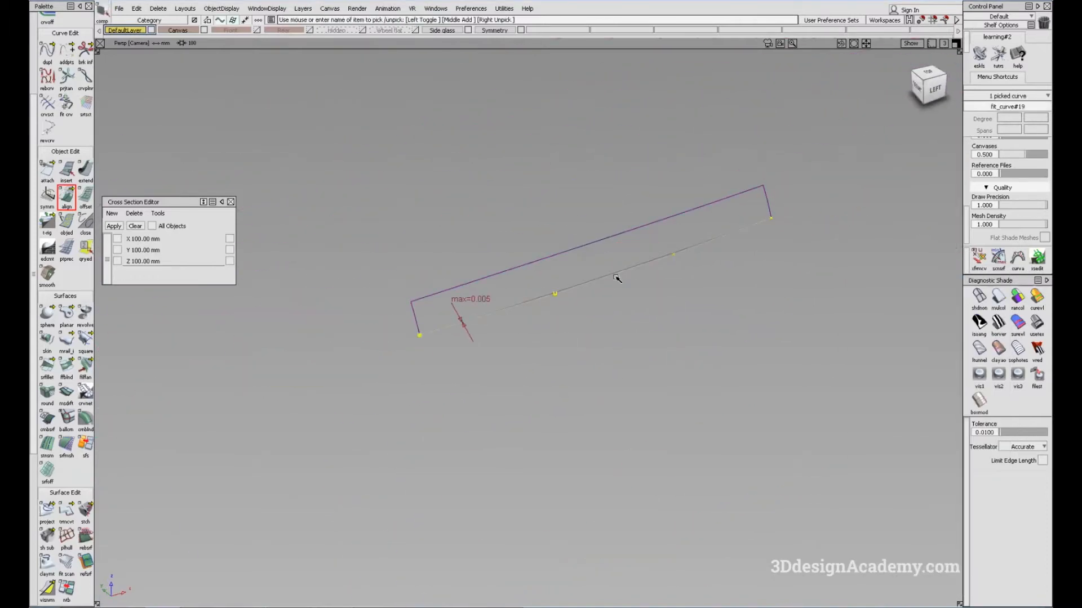
{"action": "left_click_drag", "start_coordinate": [657, 262], "coordinate": [603, 285], "text": "alt+shift"}
{"action": "left_click", "coordinate": [627, 264]}
{"action": "left_click", "coordinate": [671, 272]}
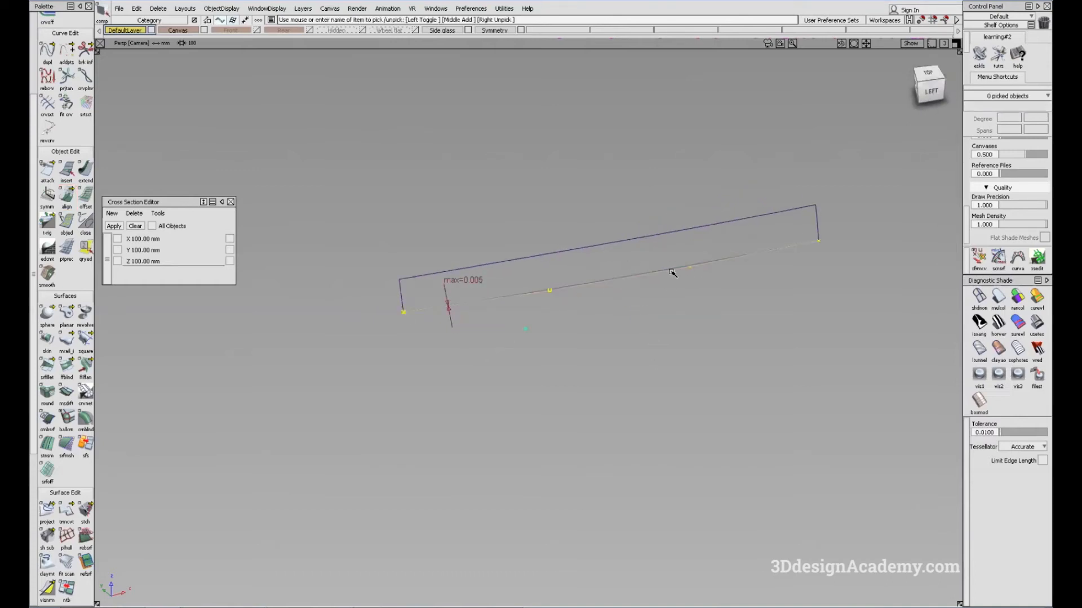
{"action": "left_click", "coordinate": [159, 9]}
{"action": "left_click", "coordinate": [239, 31]}
{"action": "left_click_drag", "start_coordinate": [663, 459], "coordinate": [639, 381], "text": "ctrl+shift"}
{"action": "key", "text": "F5"}
{"action": "left_click_drag", "start_coordinate": [486, 457], "coordinate": [422, 253], "text": "ctrl+shift"}
{"action": "left_click", "coordinate": [66, 196]}
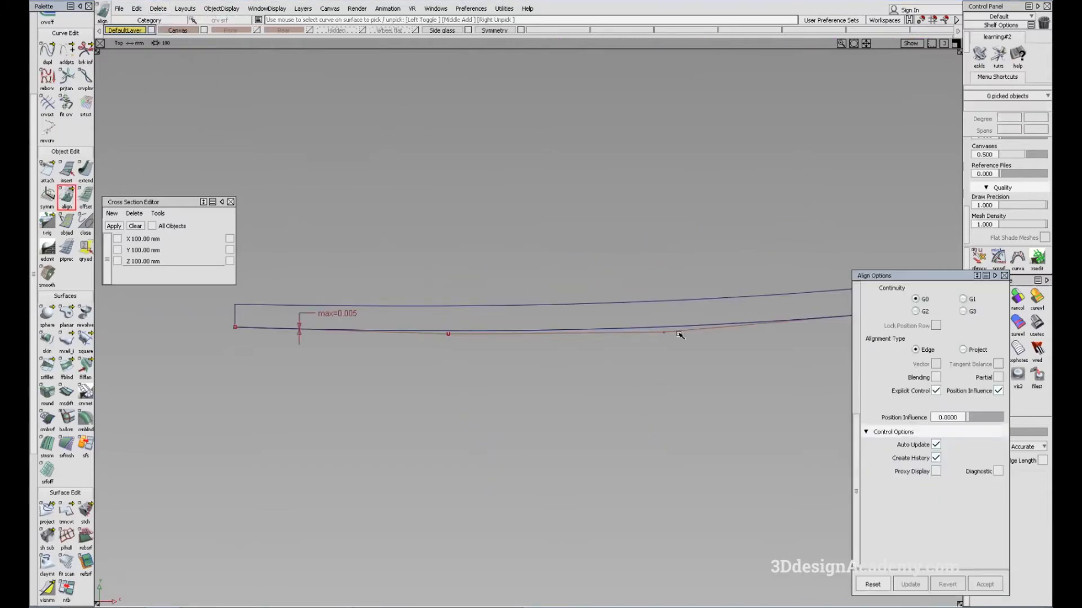
{"action": "left_click_drag", "start_coordinate": [543, 316], "coordinate": [559, 295], "text": "alt+shift"}
{"action": "left_click_drag", "start_coordinate": [559, 295], "coordinate": [622, 219], "text": "ctrl+shift"}
{"action": "left_click", "coordinate": [586, 242]}
{"action": "middle_click_drag", "start_coordinate": [538, 271], "coordinate": [106, 417], "text": "alt+shift"}
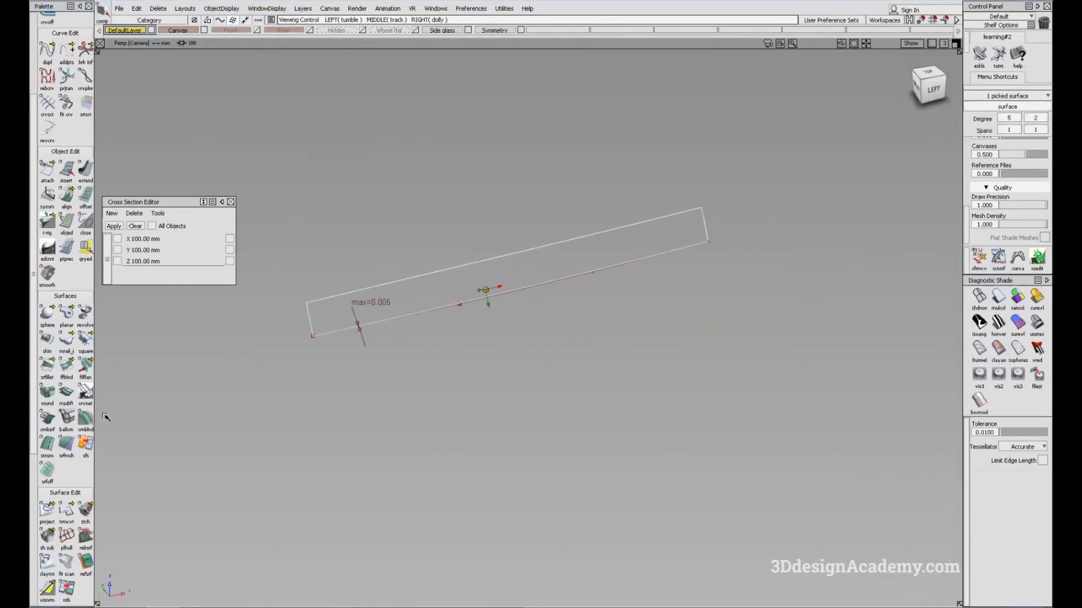
{"action": "left_click", "coordinate": [70, 515]}
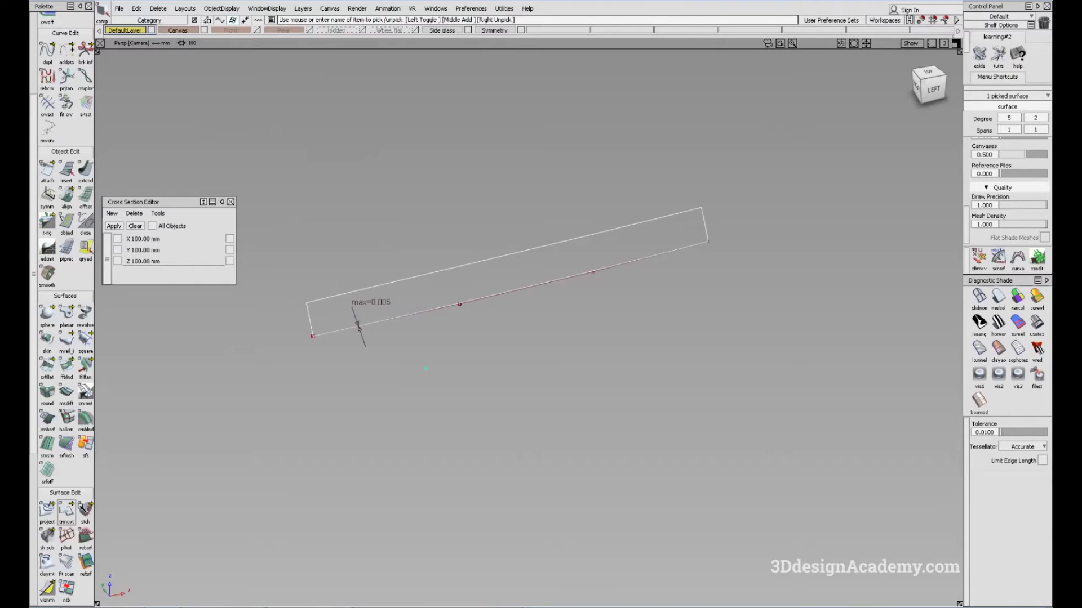
{"action": "left_click_drag", "start_coordinate": [588, 318], "coordinate": [579, 305], "text": "alt+shift"}
{"action": "left_click_drag", "start_coordinate": [579, 304], "coordinate": [643, 256], "text": "ctrl+shift"}
{"action": "left_click_drag", "start_coordinate": [550, 420], "coordinate": [506, 287], "text": "ctrl+shift"}
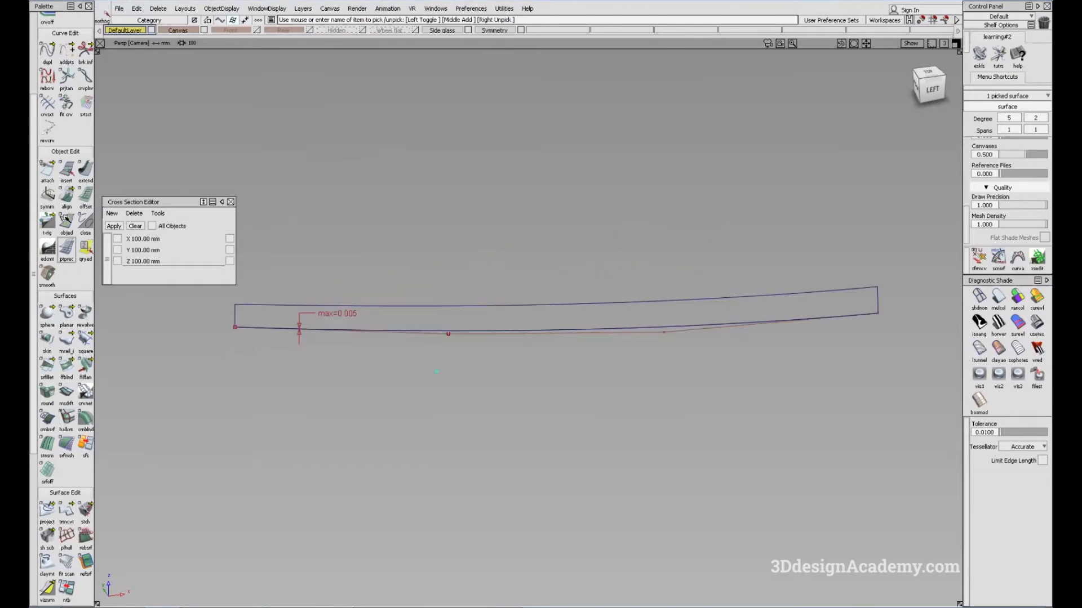
Step: Align the door surface's lower edge to the fitted curve with G0 continuity and Edge alignment, and enable Blending
{"action": "double_click", "coordinate": [67, 196]}
{"action": "left_click", "coordinate": [596, 330]}
{"action": "left_click", "coordinate": [613, 349]}
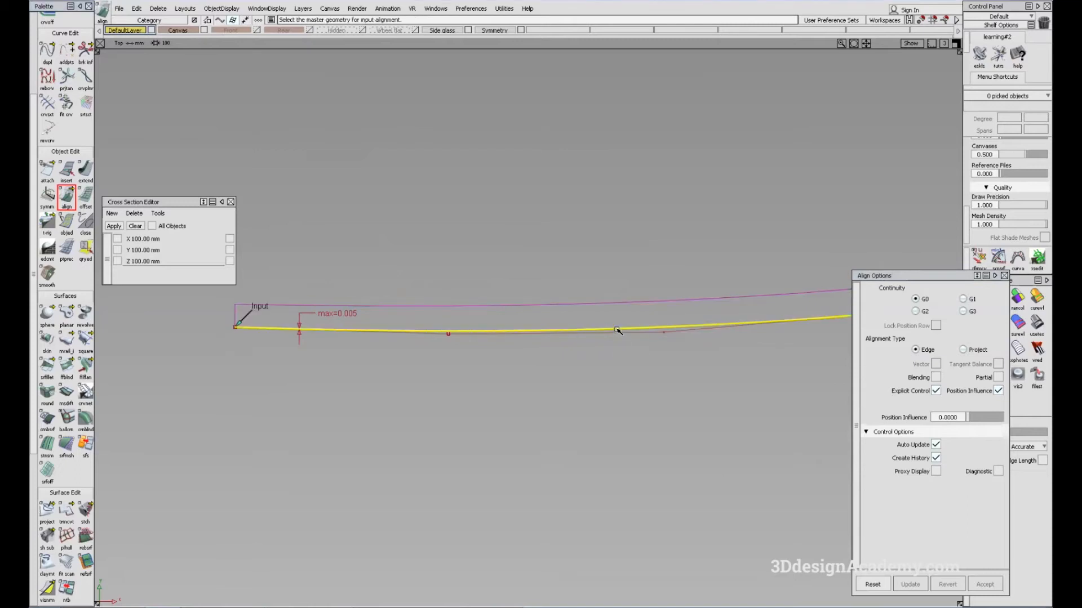
{"action": "left_click", "coordinate": [614, 331]}
{"action": "left_click", "coordinate": [936, 352]}
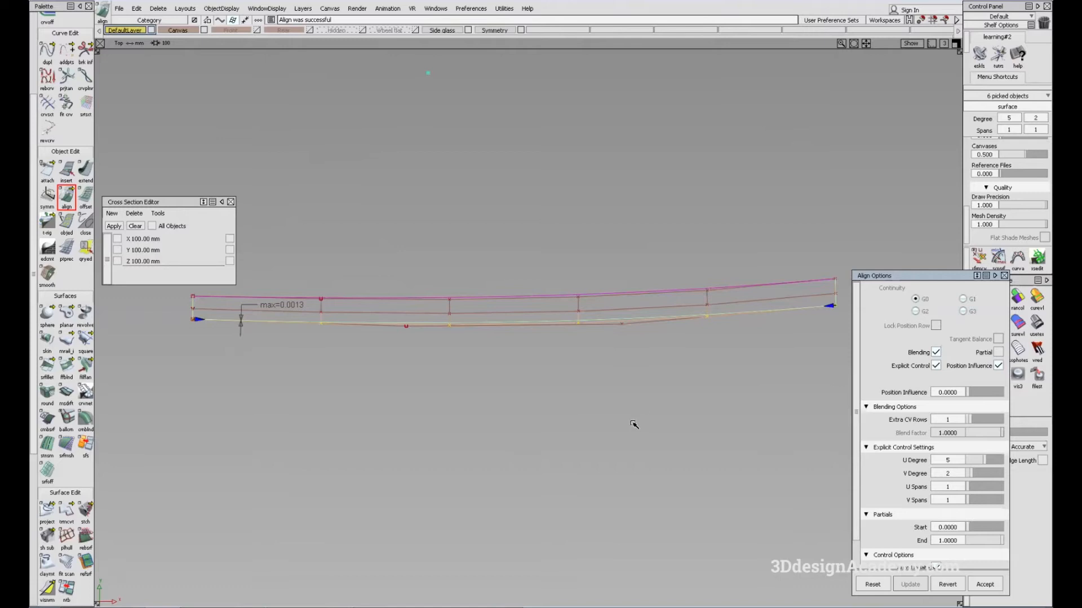
{"action": "left_click", "coordinate": [585, 348]}
{"action": "key", "text": "F8"}
{"action": "left_click", "coordinate": [1005, 276]}
Step: Shade the aligned door surface with the Showroom reflection map to show its highlights
{"action": "mouse_move", "coordinate": [494, 293]}
{"action": "left_mouse_down", "text": "alt+shift"}
{"action": "mouse_move", "coordinate": [505, 319]}
{"action": "mouse_move", "coordinate": [543, 275]}
{"action": "mouse_move", "coordinate": [468, 302]}
{"action": "mouse_move", "coordinate": [656, 345]}
{"action": "mouse_move", "coordinate": [604, 364]}
{"action": "mouse_move", "coordinate": [565, 355]}
{"action": "left_mouse_up", "text": "alt+shift"}
{"action": "left_click", "coordinate": [1037, 323]}
{"action": "left_click_drag", "start_coordinate": [565, 355], "coordinate": [709, 358], "text": "ctrl+shift"}
Step: Try adjusting a CV of the fitted curve fit_curve#19 with the Transform CV tool, and undo the move
{"action": "left_click", "coordinate": [978, 262]}
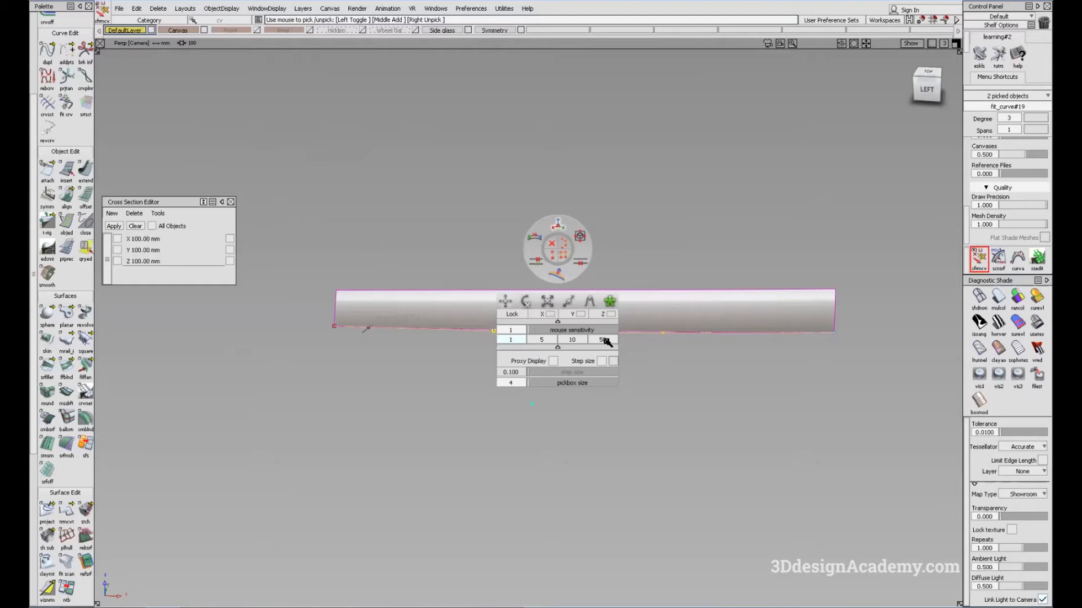
{"action": "left_click_drag", "start_coordinate": [623, 355], "coordinate": [588, 325], "text": "alt+shift"}
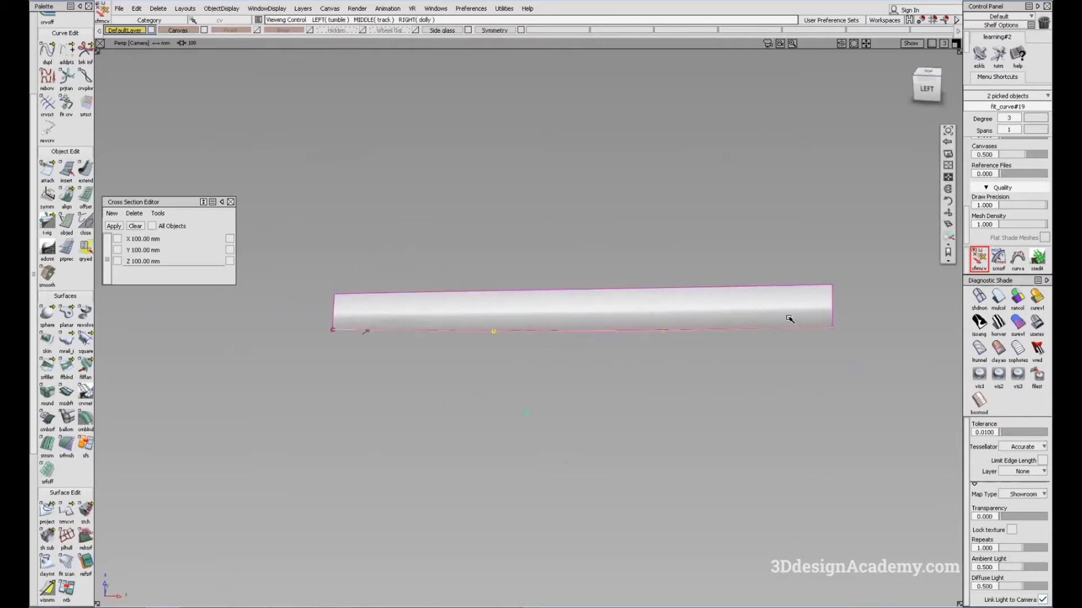
{"action": "key", "text": "ctrl+z"}
{"action": "left_click_drag", "start_coordinate": [633, 321], "coordinate": [442, 377]}
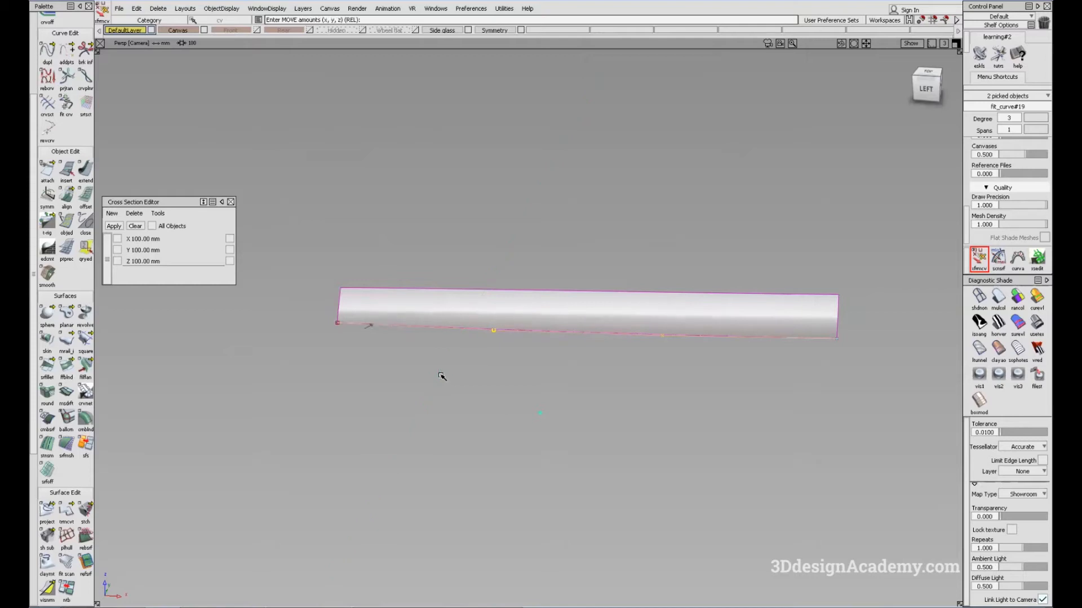
Step: Examine the Showroom reflection highlights along the aligned door surface from slightly different angles
{"action": "key", "text": "shift+alt"}
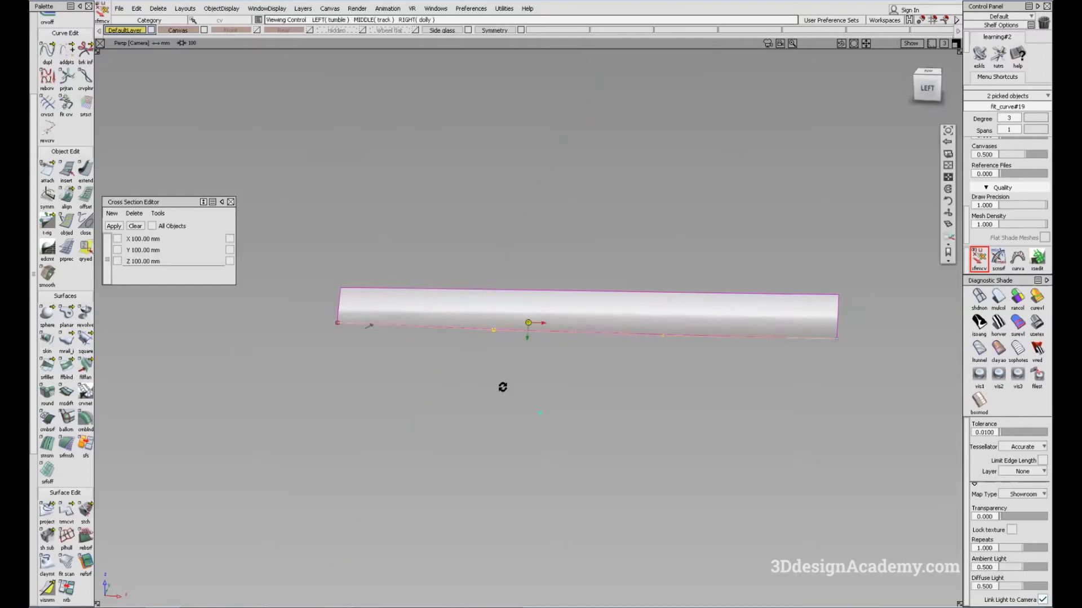
{"action": "left_click_drag", "start_coordinate": [505, 400], "coordinate": [505, 403], "text": "alt+shift"}
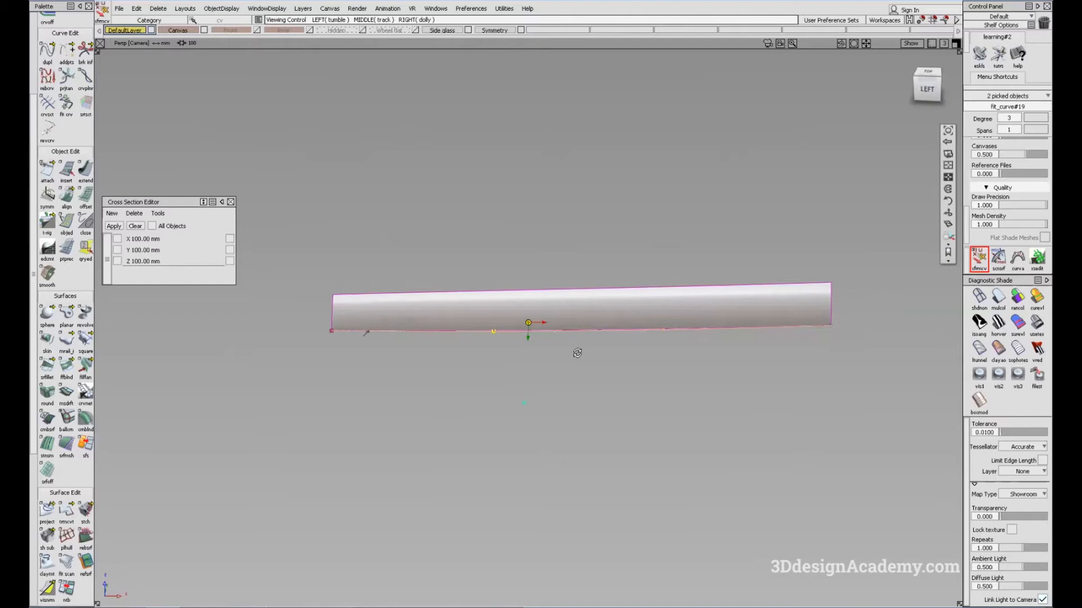
{"action": "left_click_drag", "start_coordinate": [400, 391], "coordinate": [406, 386], "text": "alt+shift"}
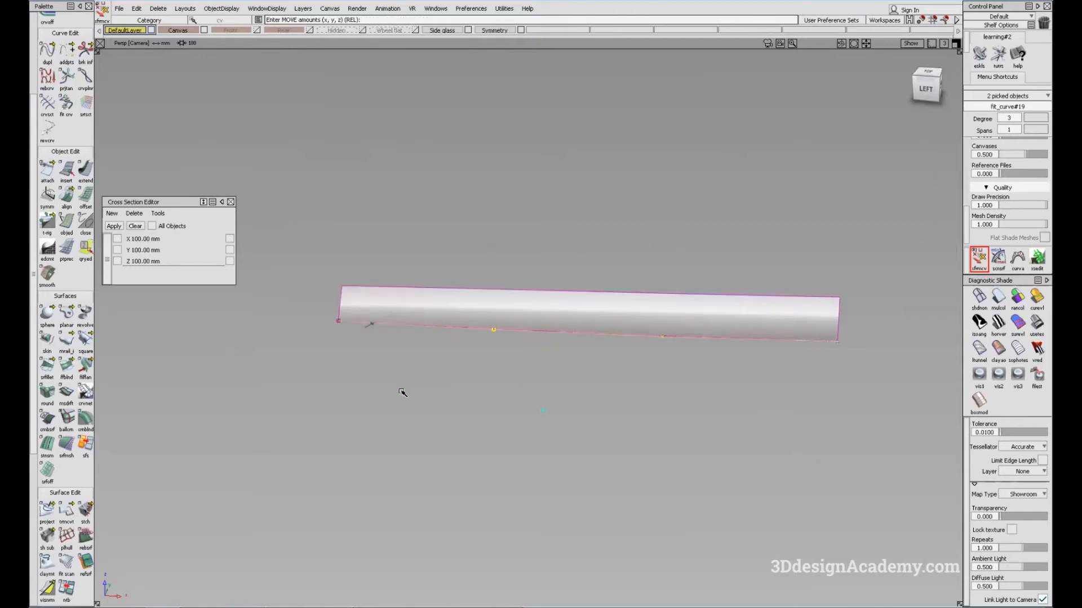
{"action": "key", "text": "shift+alt"}
{"action": "mouse_move", "coordinate": [409, 390]}
{"action": "left_mouse_down", "text": "alt+shift"}
{"action": "mouse_move", "coordinate": [442, 381]}
{"action": "mouse_move", "coordinate": [447, 394]}
{"action": "mouse_move", "coordinate": [420, 386]}
{"action": "left_mouse_up", "text": "alt+shift"}
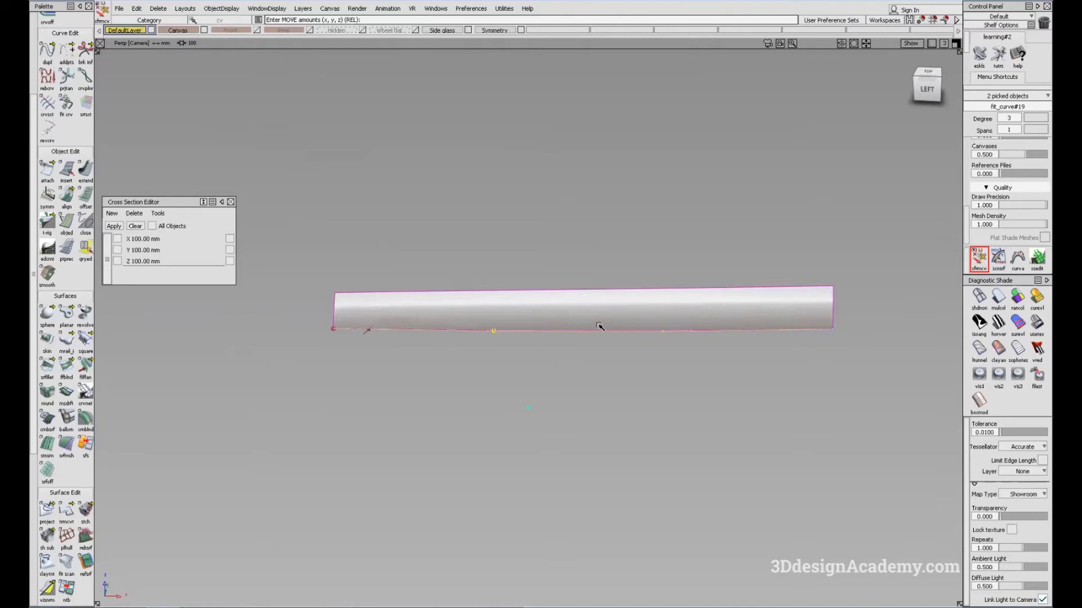
{"action": "key", "text": "shift+alt"}
{"action": "mouse_move", "coordinate": [565, 307]}
{"action": "left_mouse_down", "text": "alt+shift"}
{"action": "mouse_move", "coordinate": [582, 334]}
{"action": "mouse_move", "coordinate": [578, 313]}
{"action": "left_mouse_up", "text": "alt+shift"}
{"action": "mouse_move", "coordinate": [395, 400]}
{"action": "left_mouse_down"}
{"action": "mouse_move", "coordinate": [437, 400]}
{"action": "mouse_move", "coordinate": [440, 414]}
{"action": "mouse_move", "coordinate": [428, 403]}
{"action": "mouse_move", "coordinate": [442, 404]}
{"action": "mouse_move", "coordinate": [450, 432]}
{"action": "left_mouse_up"}
{"action": "key", "text": "shift+alt"}
{"action": "key", "text": "shift+alt"}
Step: Unhide the rest of the car model and replace the reflection shading on the surfaces with plain color shading
{"action": "left_click_drag", "start_coordinate": [600, 327], "coordinate": [411, 145], "text": "alt+shift"}
{"action": "left_click", "coordinate": [222, 8]}
{"action": "left_click", "coordinate": [233, 35]}
{"action": "right_click_drag", "start_coordinate": [519, 309], "coordinate": [598, 405], "text": "alt+shift"}
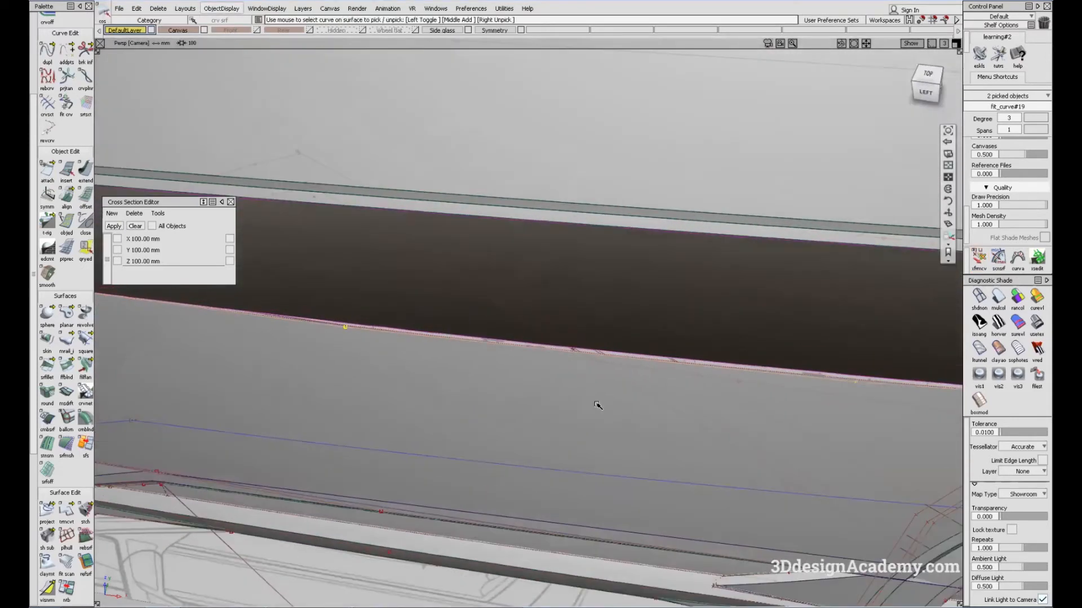
{"action": "left_click", "coordinate": [541, 339]}
{"action": "left_click", "coordinate": [979, 297]}
{"action": "left_click", "coordinate": [998, 297]}
Step: Build a Monorail surface from the front section curve along the lower edge of the narrow strip below the side glass
{"action": "mouse_move", "coordinate": [372, 351]}
{"action": "left_mouse_down", "text": "alt+shift"}
{"action": "mouse_move", "coordinate": [424, 361]}
{"action": "mouse_move", "coordinate": [666, 321]}
{"action": "mouse_move", "coordinate": [336, 379]}
{"action": "mouse_move", "coordinate": [411, 381]}
{"action": "mouse_move", "coordinate": [316, 355]}
{"action": "left_mouse_up", "text": "alt+shift"}
{"action": "left_click", "coordinate": [66, 341]}
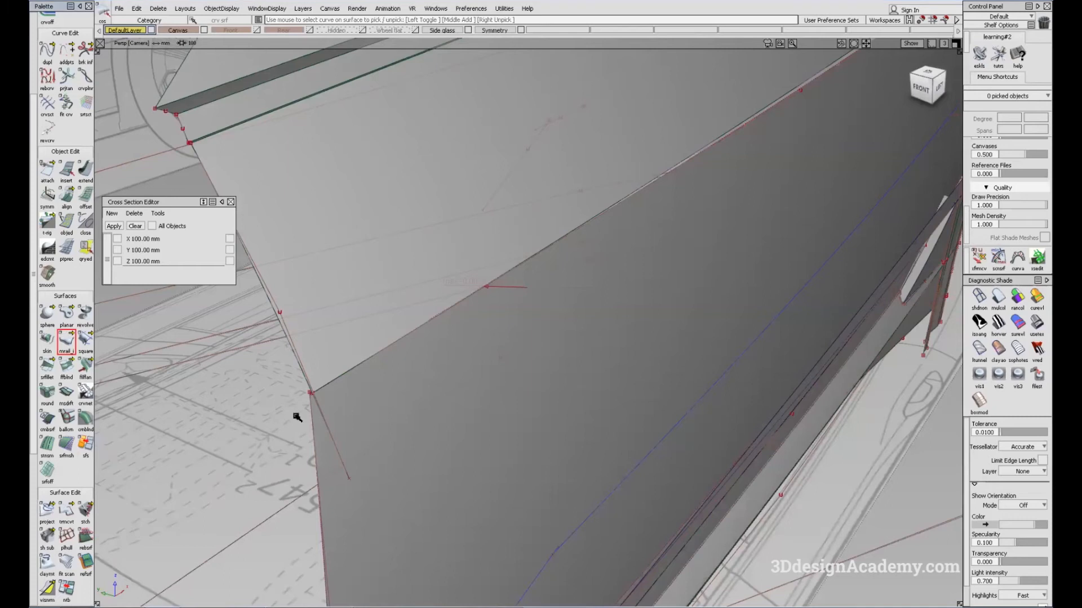
{"action": "left_click", "coordinate": [325, 420]}
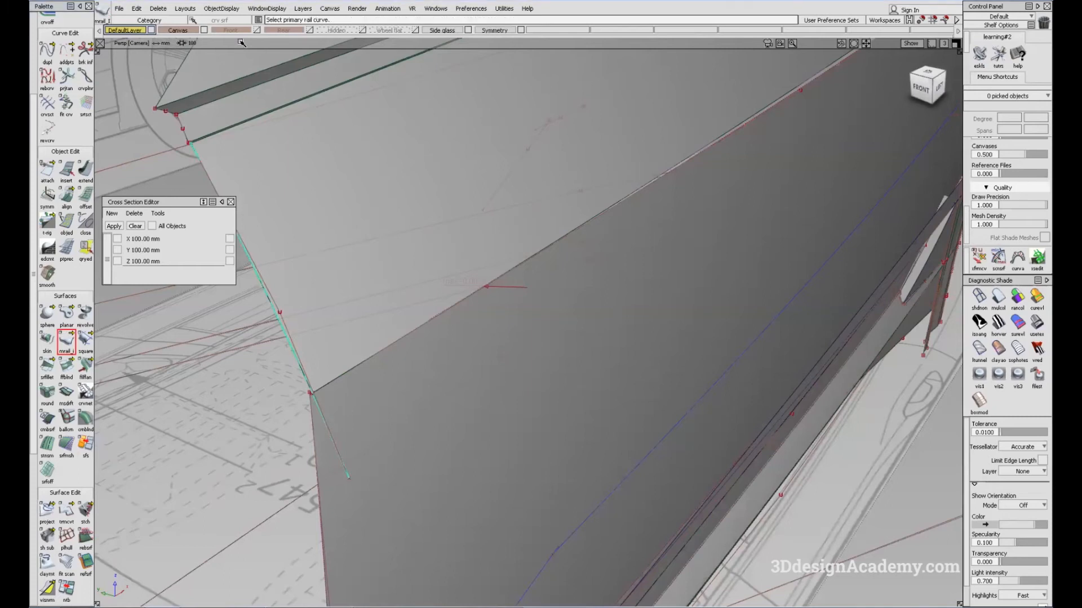
{"action": "left_click", "coordinate": [225, 134]}
{"action": "left_click", "coordinate": [204, 122]}
{"action": "right_click_drag", "start_coordinate": [218, 136], "coordinate": [261, 117], "text": "alt+shift"}
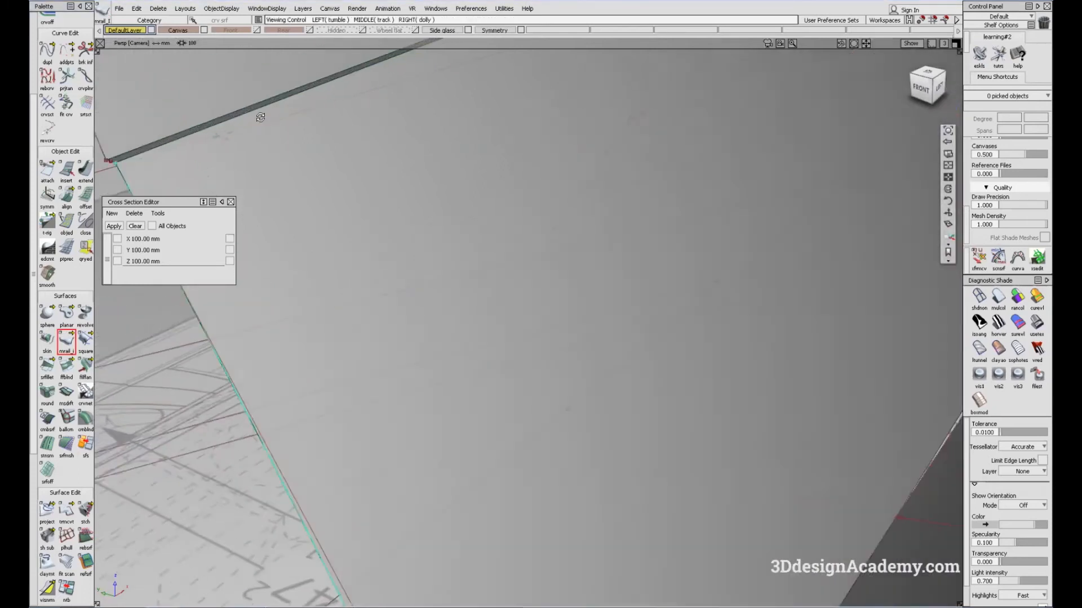
{"action": "left_click", "coordinate": [252, 131]}
{"action": "left_click", "coordinate": [270, 145]}
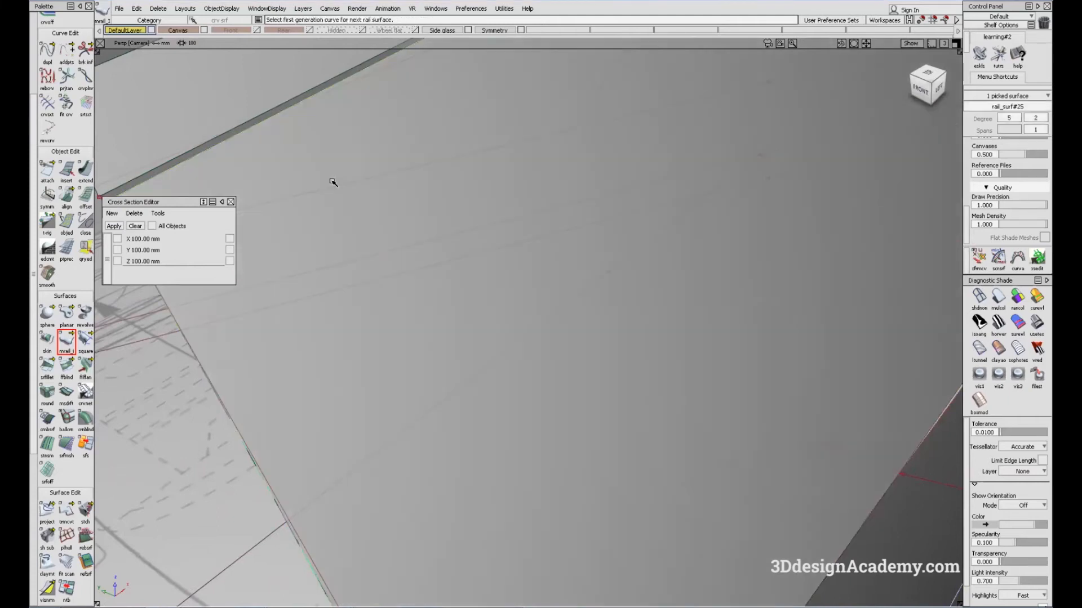
Step: Isolate the new rail surface together with the aligned upper door surface by hiding all unselected objects
{"action": "right_click_drag", "start_coordinate": [333, 182], "coordinate": [534, 276], "text": "alt+shift"}
{"action": "middle_click_drag", "start_coordinate": [451, 227], "coordinate": [319, 360], "text": "alt+shift"}
{"action": "left_click_drag", "start_coordinate": [547, 369], "coordinate": [499, 292], "text": "ctrl+shift"}
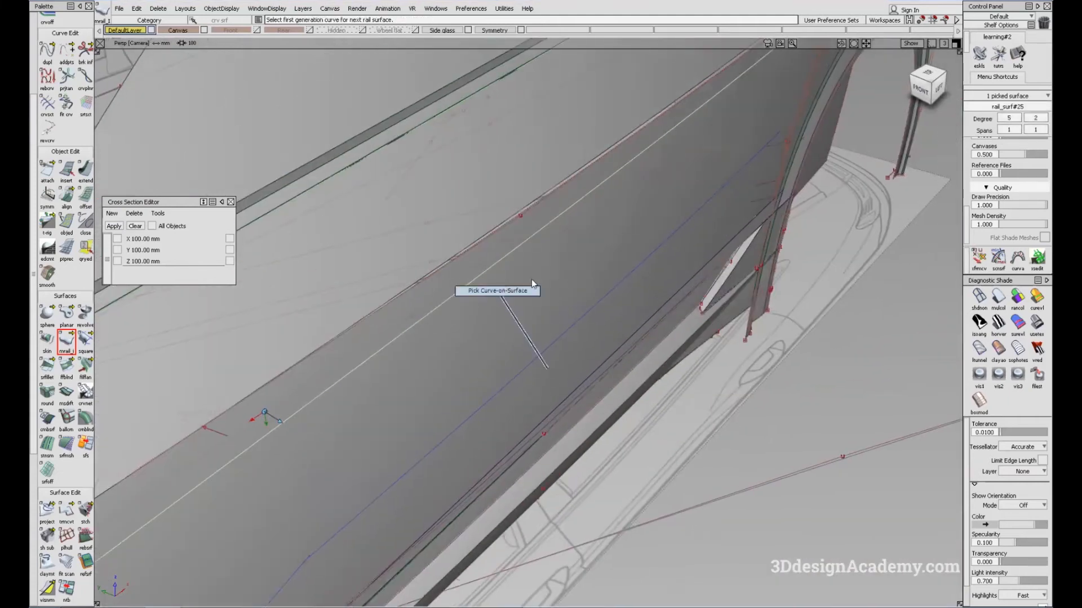
{"action": "mouse_move", "coordinate": [705, 217]}
{"action": "left_mouse_down", "text": "alt+shift"}
{"action": "mouse_move", "coordinate": [693, 271]}
{"action": "mouse_move", "coordinate": [722, 307]}
{"action": "mouse_move", "coordinate": [663, 394]}
{"action": "left_mouse_up", "text": "alt+shift"}
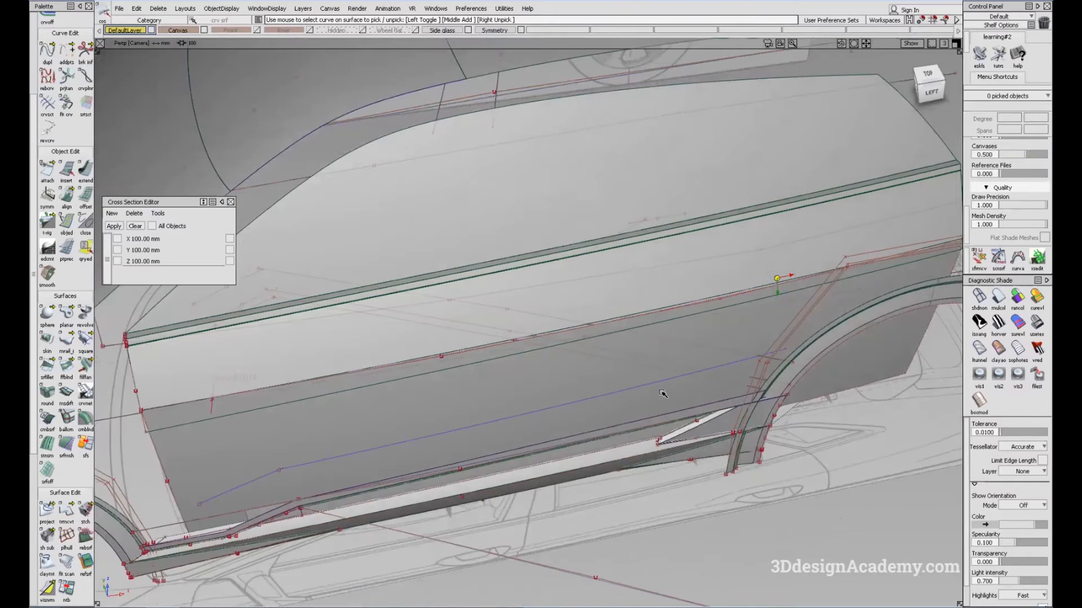
{"action": "left_click_drag", "start_coordinate": [666, 266], "coordinate": [657, 273], "text": "ctrl+shift"}
{"action": "left_click", "coordinate": [676, 287]}
{"action": "left_click", "coordinate": [660, 311]}
{"action": "left_click", "coordinate": [228, 9]}
{"action": "left_click", "coordinate": [237, 72]}
{"action": "left_click", "coordinate": [497, 192]}
Step: Project the door surface's lower edge curve onto the new rail surface from the Left view
{"action": "key", "text": "F6"}
{"action": "left_click", "coordinate": [43, 519]}
{"action": "left_click", "coordinate": [445, 309]}
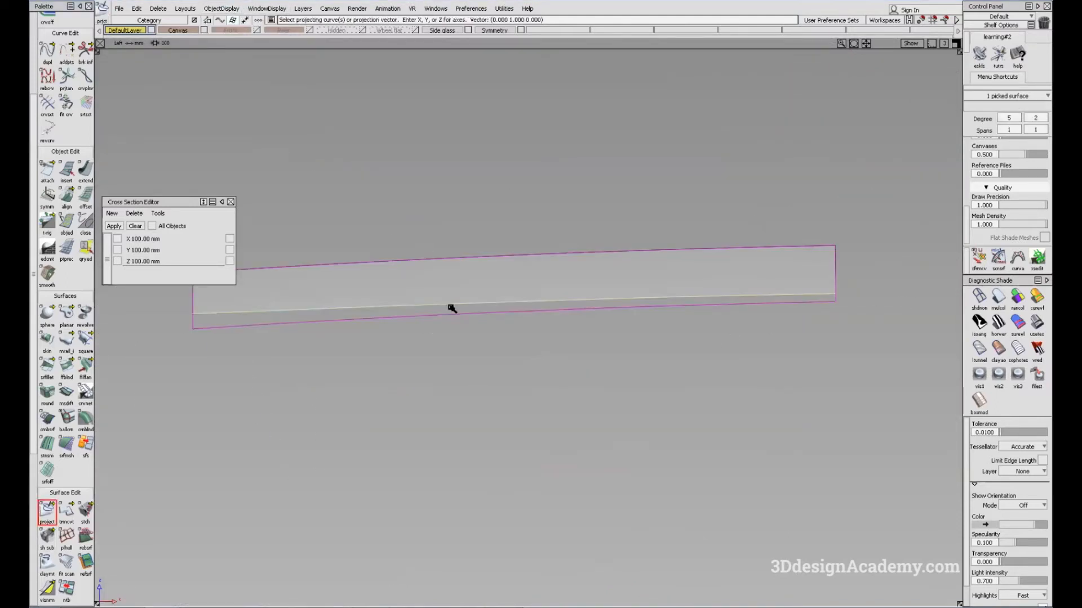
{"action": "key", "text": "F8"}
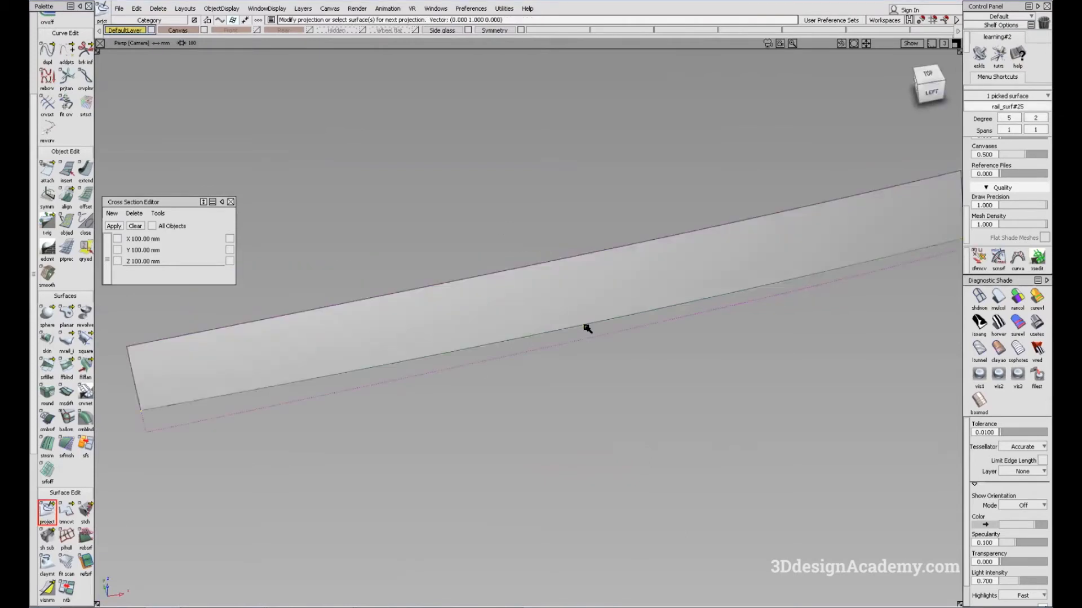
{"action": "left_click", "coordinate": [587, 331], "text": "alt+shift"}
Step: Examine how closely the projected curve on the rail surface follows the aligned door surface's lower edge
{"action": "middle_click_drag", "start_coordinate": [601, 299], "coordinate": [490, 331], "text": "alt+shift"}
{"action": "left_click_drag", "start_coordinate": [651, 321], "coordinate": [615, 412], "text": "alt+shift"}
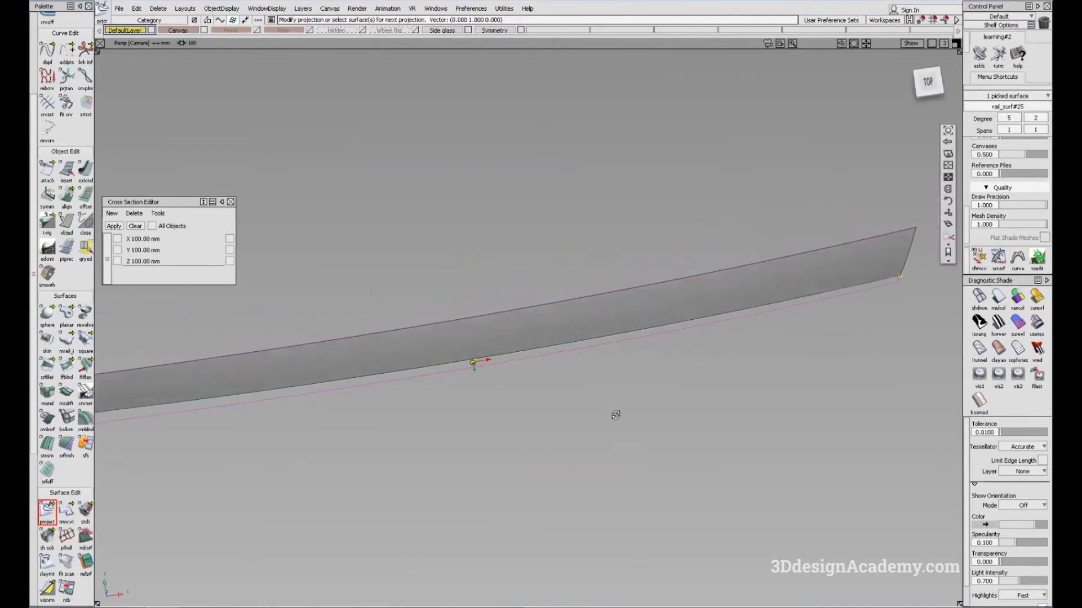
{"action": "middle_click_drag", "start_coordinate": [445, 339], "coordinate": [484, 327], "text": "alt+shift"}
{"action": "right_click_drag", "start_coordinate": [514, 350], "coordinate": [485, 378], "text": "alt+shift"}
{"action": "left_click_drag", "start_coordinate": [484, 377], "coordinate": [572, 367], "text": "alt+shift"}
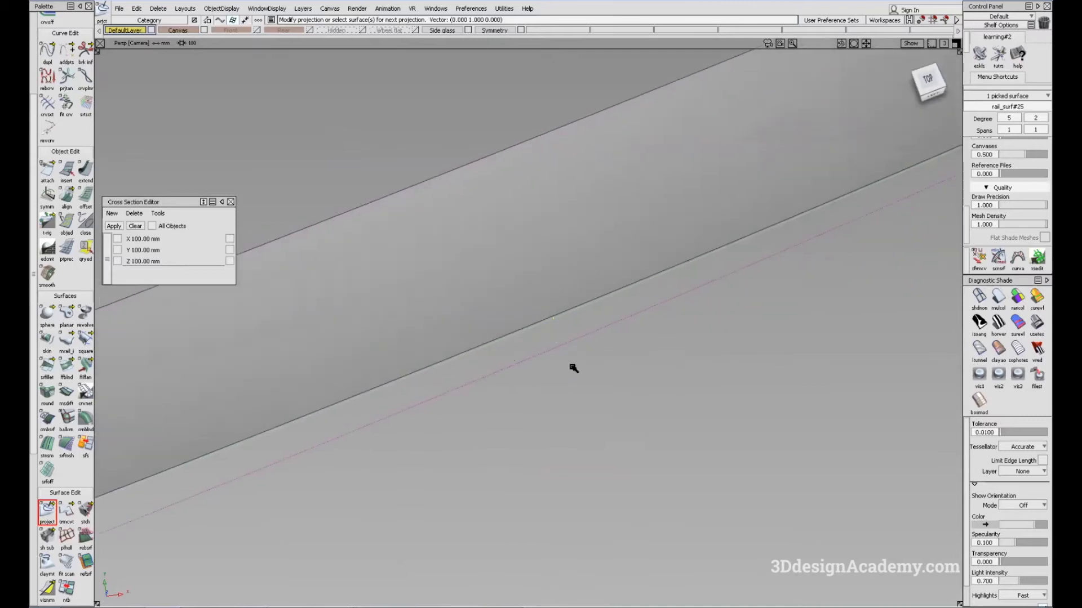
{"action": "left_click", "coordinate": [559, 322]}
{"action": "left_click", "coordinate": [558, 323], "text": "alt+shift"}
{"action": "right_click_drag", "start_coordinate": [558, 323], "coordinate": [408, 369], "text": "alt+shift"}
{"action": "left_click_drag", "start_coordinate": [408, 370], "coordinate": [667, 236], "text": "alt+shift"}
{"action": "left_click_drag", "start_coordinate": [539, 313], "coordinate": [608, 285], "text": "alt+shift"}
{"action": "left_click_drag", "start_coordinate": [481, 349], "coordinate": [340, 415], "text": "alt+shift"}
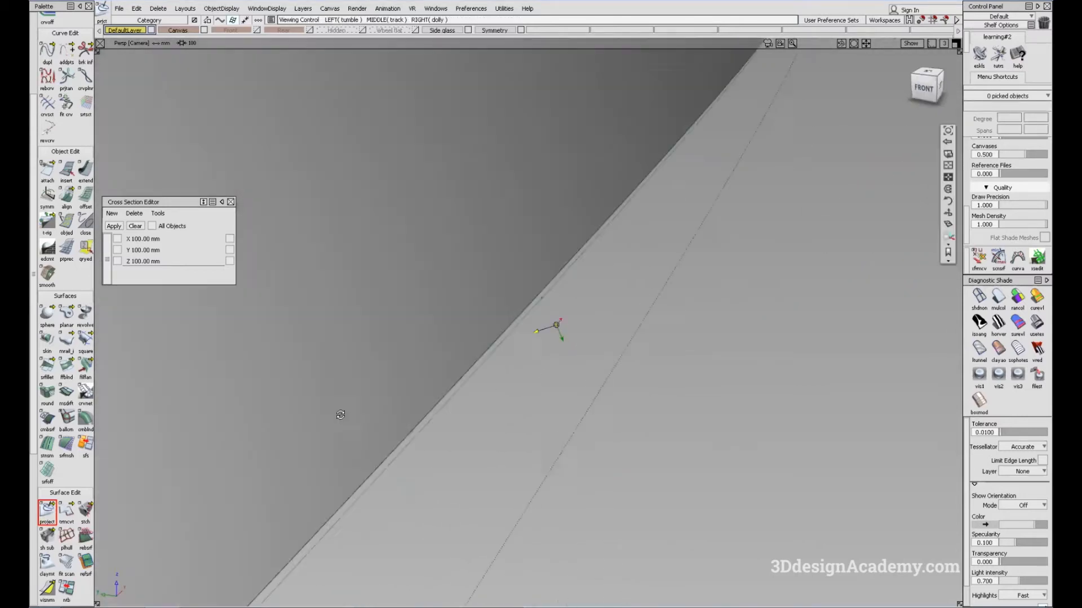
Step: Try to measure the curve-to-curve deviation between the projected curve and the door surface's lower edge
{"action": "scroll", "coordinate": [50, 541], "scroll_direction": "down", "scroll_amount": 3}
{"action": "left_click_drag", "start_coordinate": [51, 541], "coordinate": [105, 535]}
{"action": "left_click", "coordinate": [562, 280]}
{"action": "scroll", "coordinate": [554, 312], "scroll_direction": "down", "scroll_amount": 10, "text": "alt+shift"}
{"action": "left_click_drag", "start_coordinate": [583, 307], "coordinate": [542, 275], "text": "alt+shift"}
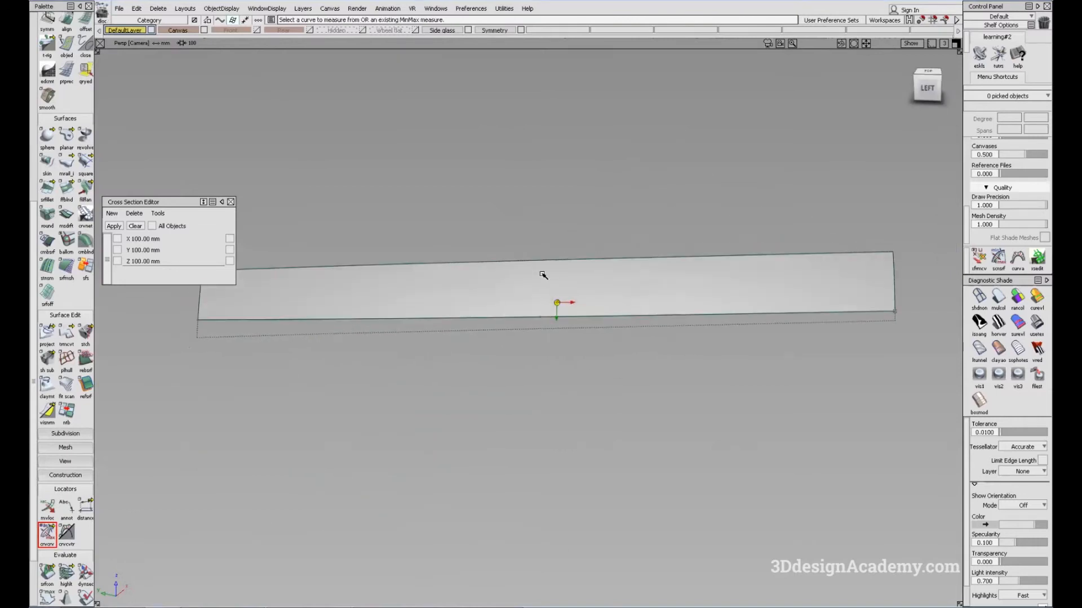
Step: Remove the longer comparison rail surface, keeping only the aligned upper door surface
{"action": "left_click", "coordinate": [467, 330]}
{"action": "left_click_drag", "start_coordinate": [466, 330], "coordinate": [871, 239], "text": "alt+shift"}
{"action": "left_click", "coordinate": [485, 175]}
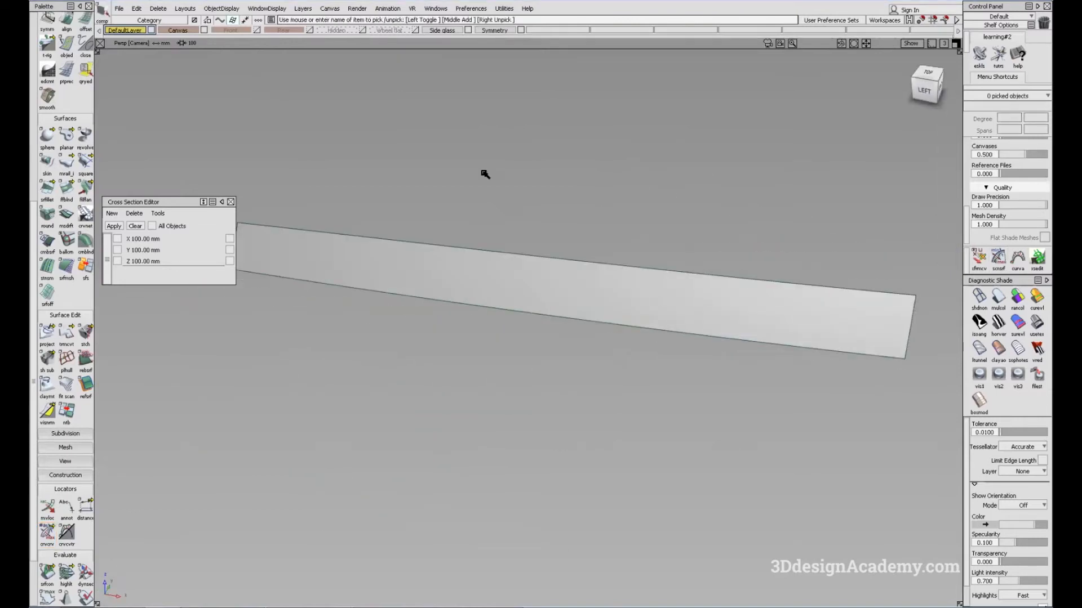
Step: Unhide all objects and check the door surfaces in multi-color shading before returning to neutral gray
{"action": "left_click", "coordinate": [211, 9]}
{"action": "left_click", "coordinate": [236, 47]}
{"action": "mouse_move", "coordinate": [589, 319]}
{"action": "left_mouse_down", "text": "alt+shift"}
{"action": "mouse_move", "coordinate": [573, 349]}
{"action": "mouse_move", "coordinate": [549, 306]}
{"action": "left_mouse_up", "text": "alt+shift"}
{"action": "left_click", "coordinate": [998, 297]}
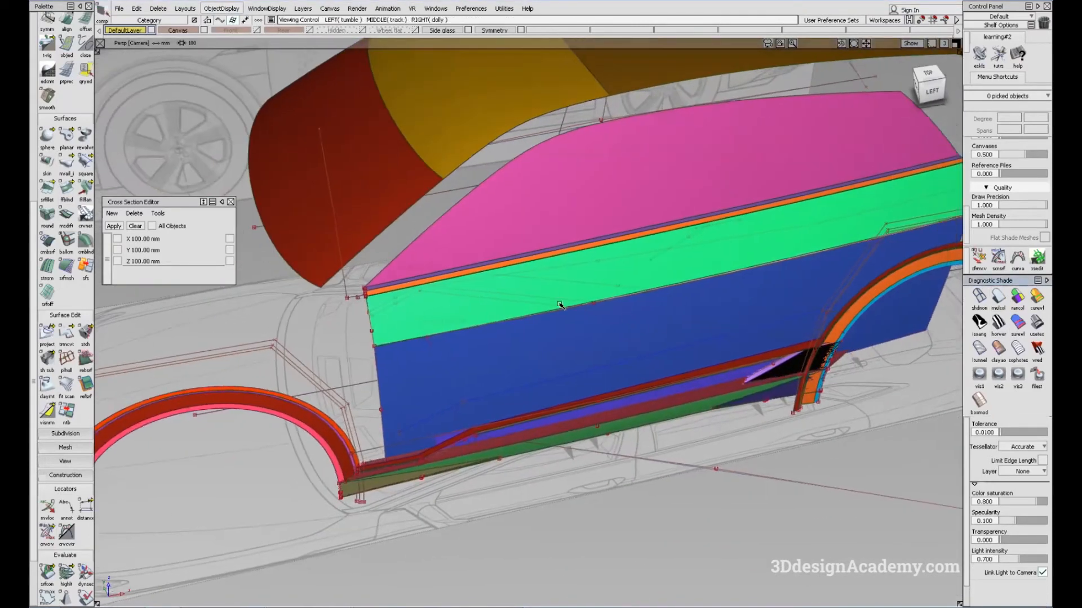
{"action": "left_click", "coordinate": [1000, 293]}
Step: Untrim the side glass surface above the narrow belt line strip to expose its full extent
{"action": "left_click_drag", "start_coordinate": [567, 172], "coordinate": [641, 136], "text": "alt+shift"}
{"action": "left_click_drag", "start_coordinate": [641, 136], "coordinate": [582, 239], "text": "ctrl+shift"}
{"action": "left_click", "coordinate": [586, 223]}
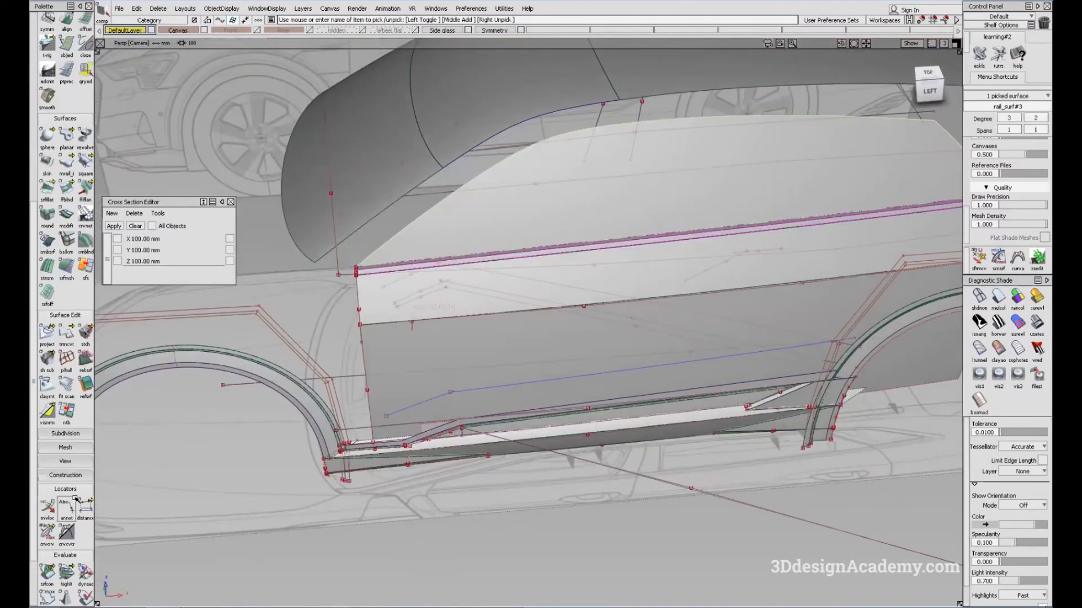
{"action": "left_click_drag", "start_coordinate": [71, 331], "coordinate": [105, 333]}
{"action": "left_click", "coordinate": [532, 238]}
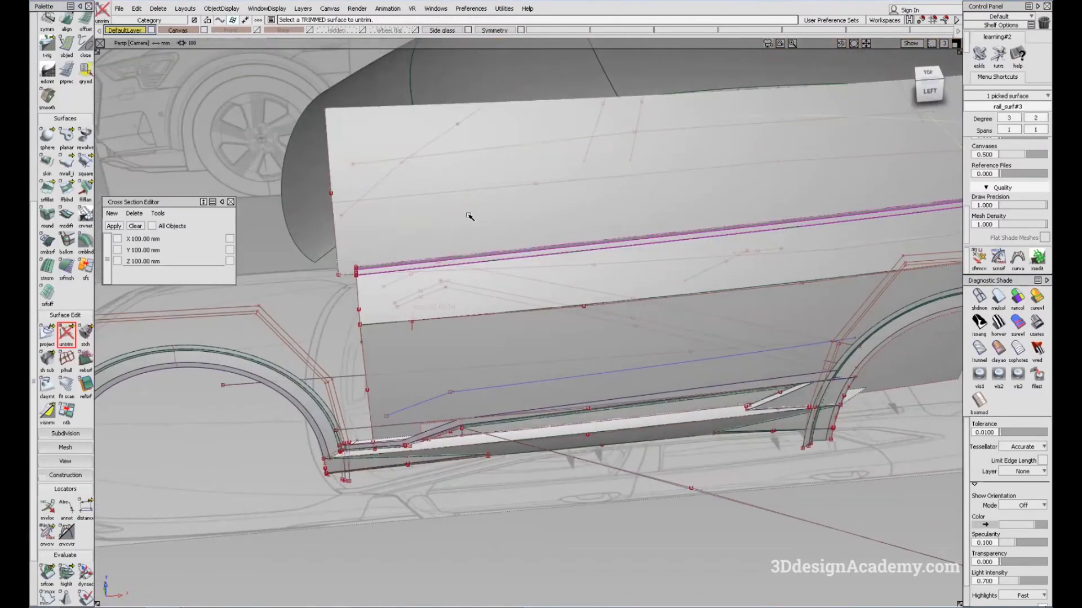
{"action": "middle_click_drag", "start_coordinate": [634, 148], "coordinate": [475, 202], "text": "alt+shift"}
{"action": "left_click_drag", "start_coordinate": [475, 202], "coordinate": [441, 287], "text": "alt+shift"}
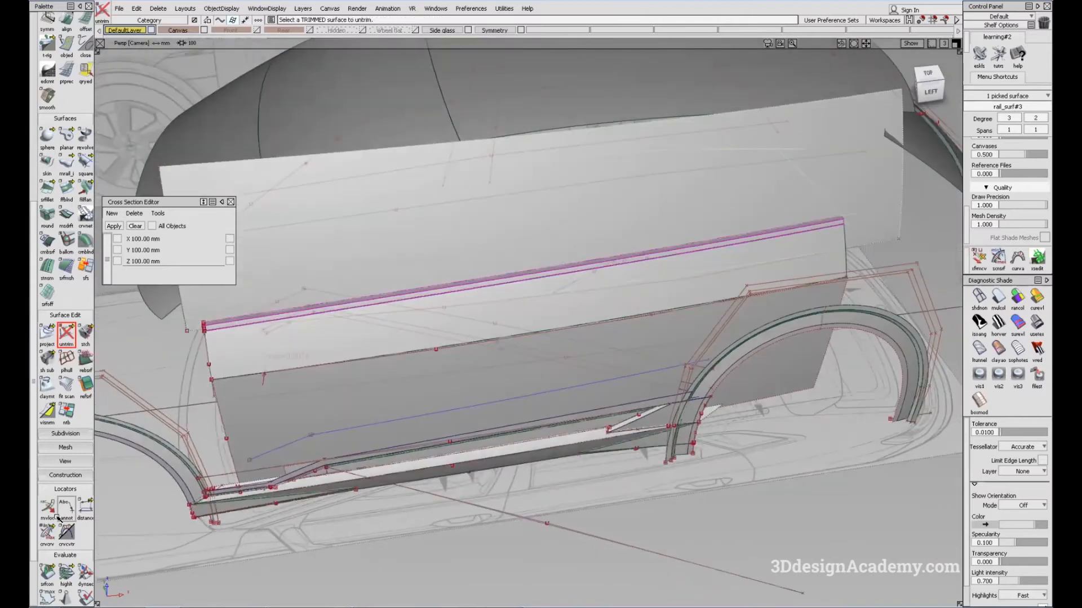
Step: Trim the side glass surface back to the window outline, keeping the region inside it
{"action": "left_click_drag", "start_coordinate": [67, 327], "coordinate": [89, 333]}
{"action": "left_click", "coordinate": [441, 227]}
{"action": "left_click", "coordinate": [441, 227]}
{"action": "key", "text": "space"}
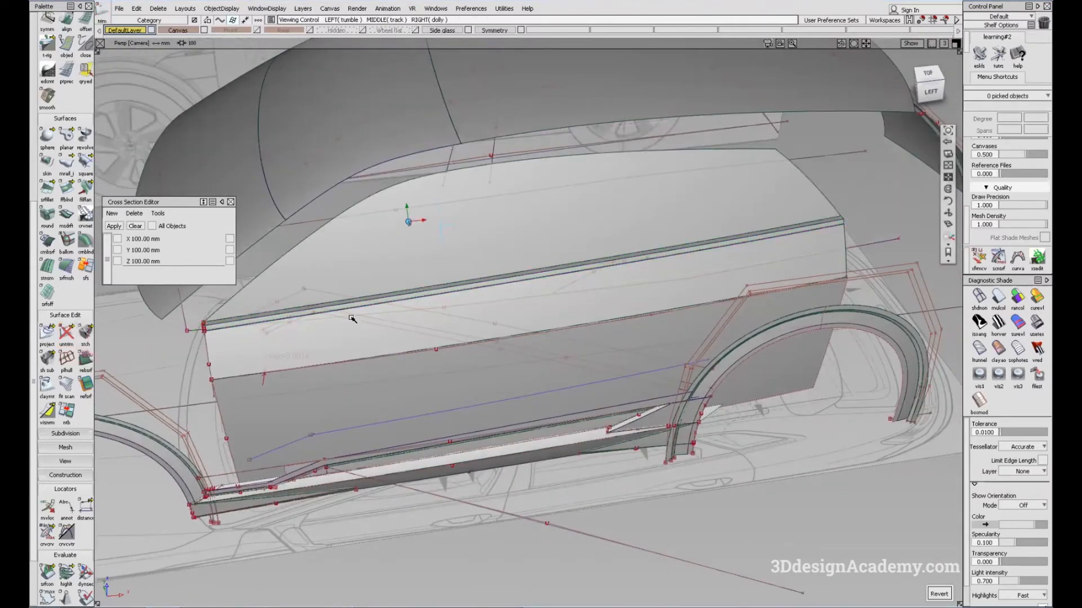
Step: Pick the lower door surface and toggle its control display on and off to inspect its CV layout
{"action": "middle_click_drag", "start_coordinate": [273, 343], "coordinate": [380, 319], "text": "alt+shift"}
{"action": "left_click_drag", "start_coordinate": [381, 319], "coordinate": [355, 363], "text": "alt+shift"}
{"action": "left_click_drag", "start_coordinate": [513, 333], "coordinate": [640, 290], "text": "alt+shift"}
{"action": "scroll", "coordinate": [632, 263], "scroll_direction": "up", "scroll_amount": 3, "text": "alt+shift"}
{"action": "left_click_drag", "start_coordinate": [558, 342], "coordinate": [411, 327], "text": "ctrl+shift"}
{"action": "left_click", "coordinate": [413, 328]}
{"action": "middle_click_drag", "start_coordinate": [422, 330], "coordinate": [524, 307], "text": "alt+shift"}
{"action": "mouse_move", "coordinate": [524, 307]}
{"action": "left_mouse_down", "text": "alt+shift"}
{"action": "mouse_move", "coordinate": [449, 324]}
{"action": "mouse_move", "coordinate": [449, 340]}
{"action": "left_mouse_up", "text": "alt+shift"}
{"action": "middle_click_drag", "start_coordinate": [449, 341], "coordinate": [514, 254], "text": "alt+shift"}
{"action": "left_click_drag", "start_coordinate": [515, 254], "coordinate": [366, 332], "text": "alt+shift"}
{"action": "left_click_drag", "start_coordinate": [502, 259], "coordinate": [435, 354], "text": "ctrl+shift"}
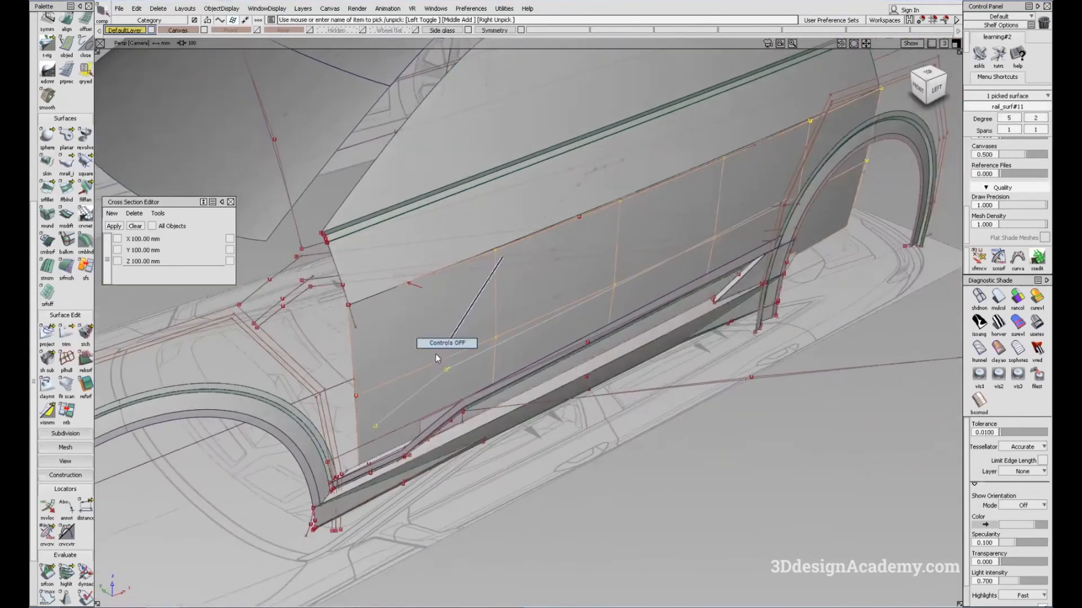
Step: Delete the old lower door surface below the fitted curve, confirming the deletion
{"action": "right_click_drag", "start_coordinate": [386, 389], "coordinate": [430, 344], "text": "alt+shift"}
{"action": "left_click_drag", "start_coordinate": [430, 344], "coordinate": [513, 353], "text": "alt+shift"}
{"action": "left_click_drag", "start_coordinate": [455, 416], "coordinate": [401, 313], "text": "ctrl+shift"}
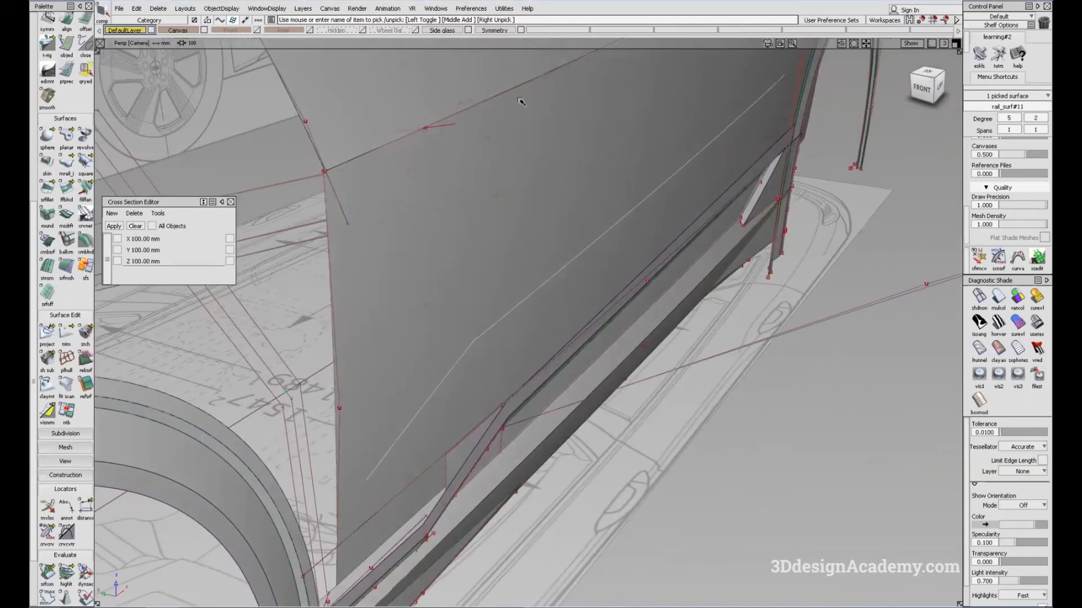
{"action": "left_click_drag", "start_coordinate": [458, 338], "coordinate": [525, 149], "text": "ctrl+shift"}
{"action": "left_click_drag", "start_coordinate": [509, 184], "coordinate": [463, 265], "text": "ctrl+shift"}
{"action": "left_click", "coordinate": [476, 254]}
{"action": "key", "text": "Delete"}
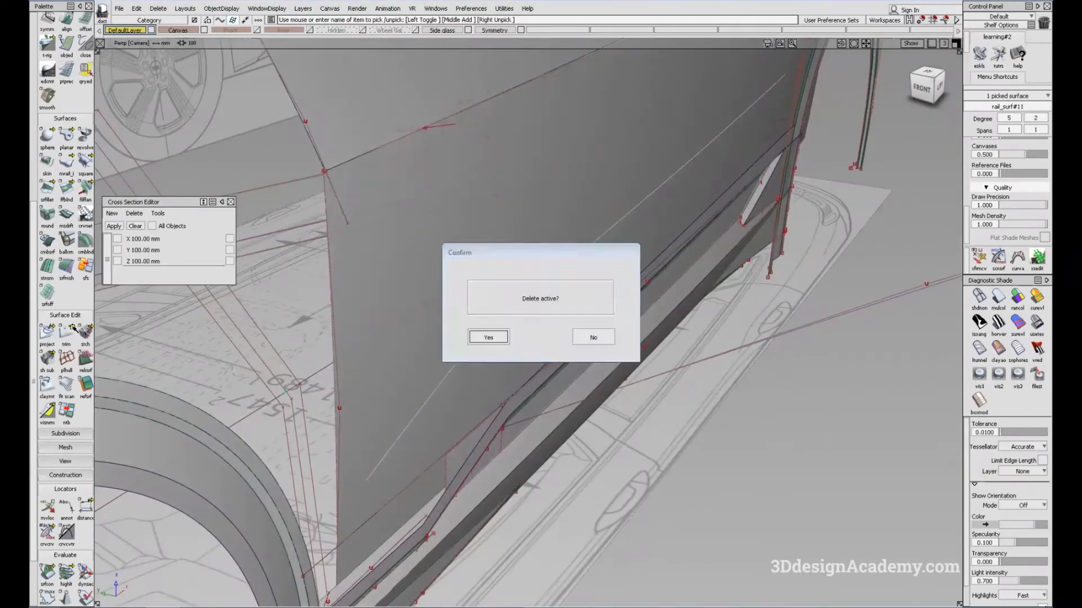
{"action": "key", "text": "Return"}
Step: Try to build a Monorail surface from the lower door's front section curve along the upper door's lower edge
{"action": "left_click", "coordinate": [65, 164]}
{"action": "left_click", "coordinate": [331, 257]}
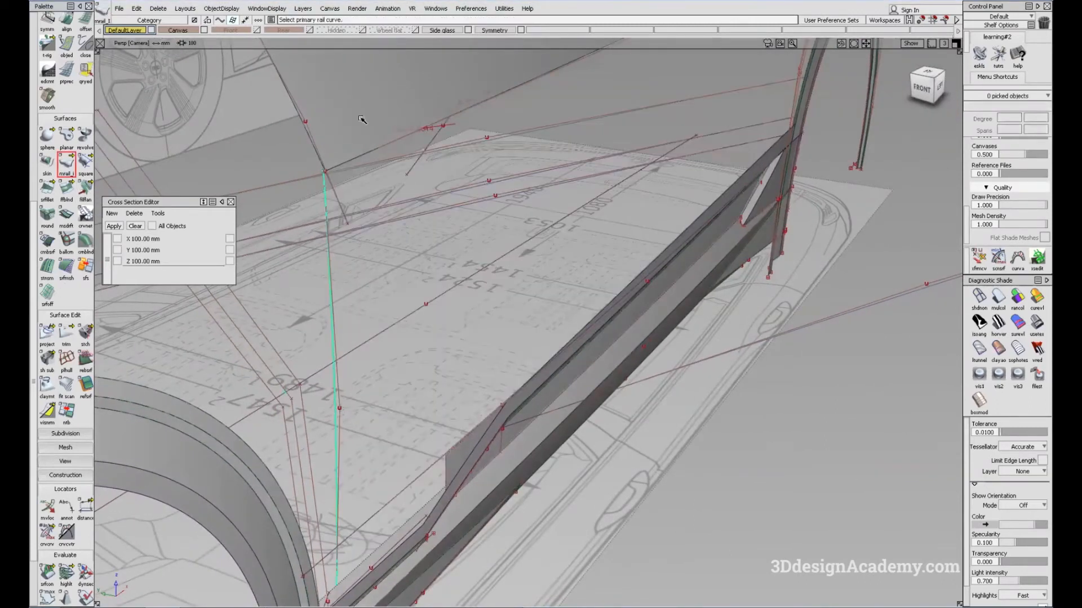
{"action": "left_click_drag", "start_coordinate": [334, 165], "coordinate": [270, 311], "text": "alt+shift"}
{"action": "left_click", "coordinate": [324, 201]}
Step: Move the top point of the front section curve#34 onto the front end of the upper door's lower edge
{"action": "left_click_drag", "start_coordinate": [628, 374], "coordinate": [572, 385], "text": "alt+shift"}
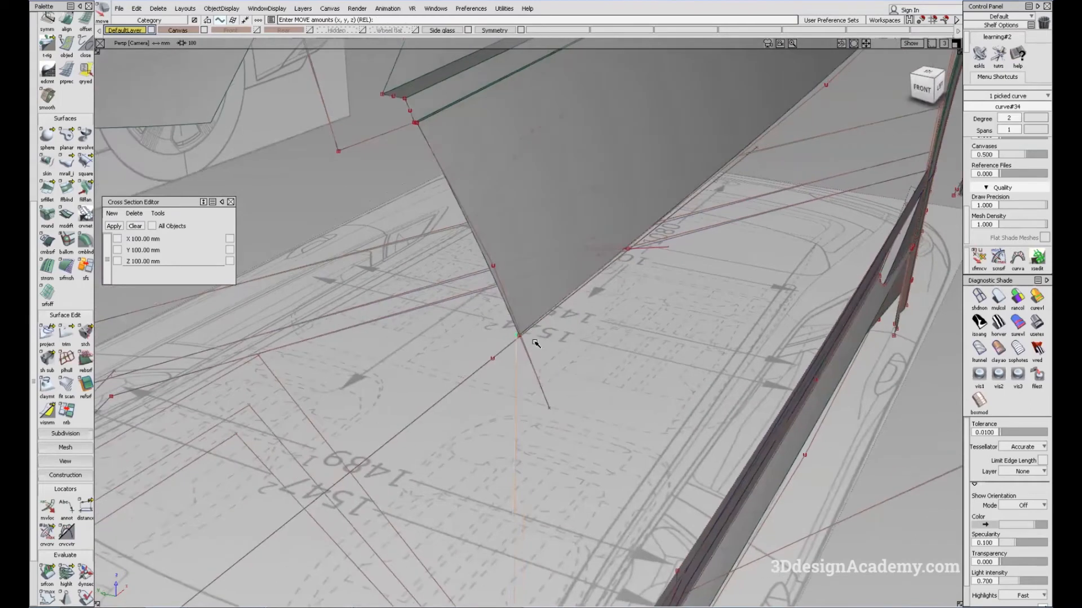
{"action": "left_click_drag", "start_coordinate": [678, 372], "coordinate": [476, 394], "text": "alt+shift"}
{"action": "key", "text": "Escape"}
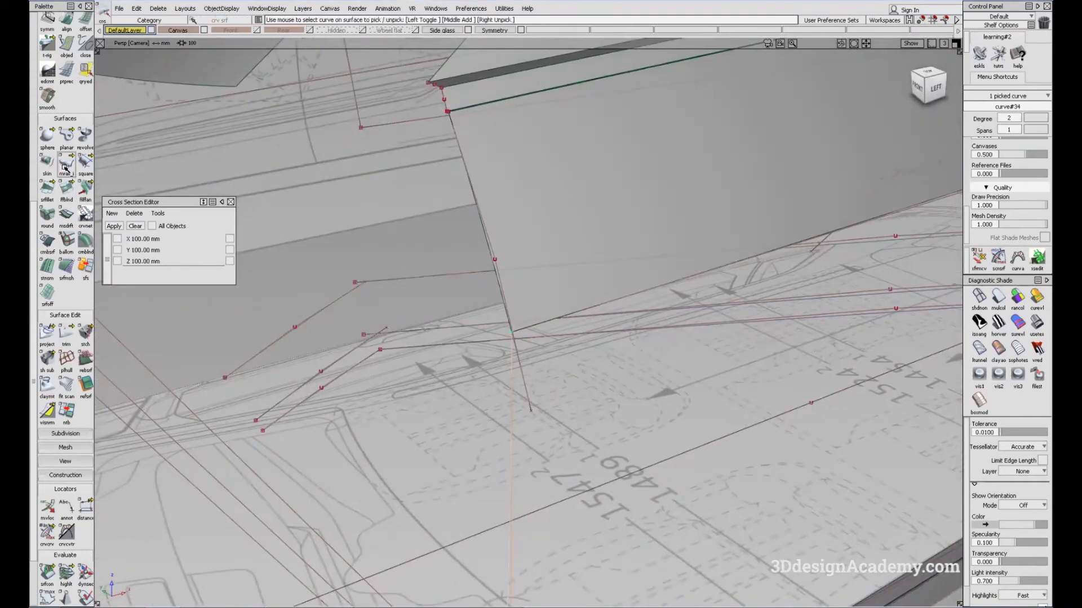
Step: Build a Monorail lower door surface from curve#34 along the rail fit_curve#19, and shade it
{"action": "left_click", "coordinate": [65, 166]}
{"action": "left_click", "coordinate": [533, 325]}
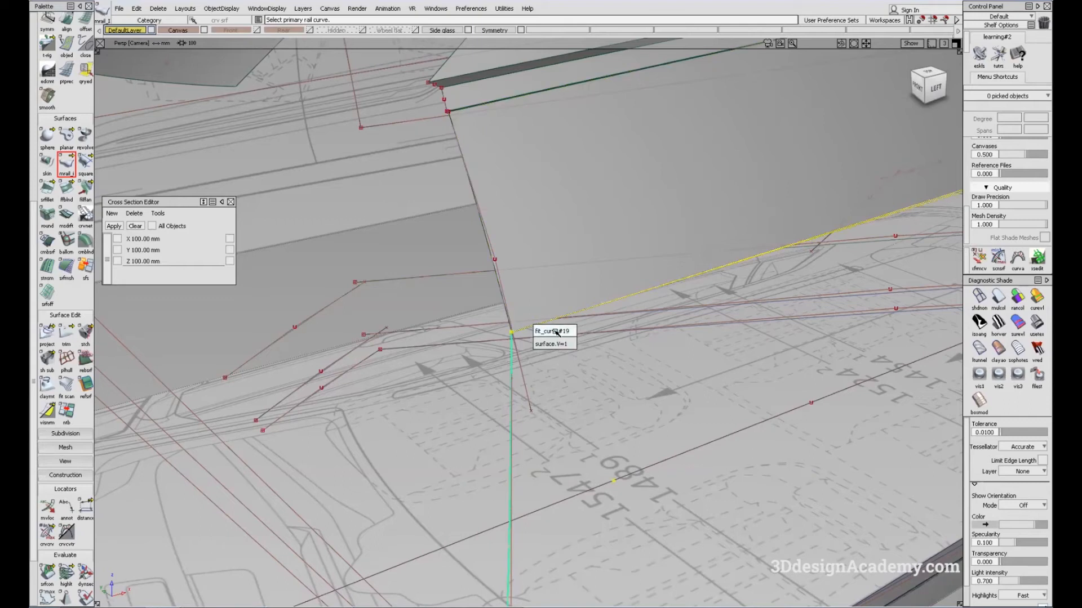
{"action": "left_click", "coordinate": [555, 331]}
{"action": "right_click_drag", "start_coordinate": [713, 307], "coordinate": [523, 353], "text": "alt+shift"}
{"action": "mouse_move", "coordinate": [828, 369]}
{"action": "left_mouse_down", "text": "alt+shift"}
{"action": "mouse_move", "coordinate": [743, 337]}
{"action": "mouse_move", "coordinate": [802, 507]}
{"action": "left_mouse_up", "text": "alt+shift"}
{"action": "left_click", "coordinate": [1002, 299]}
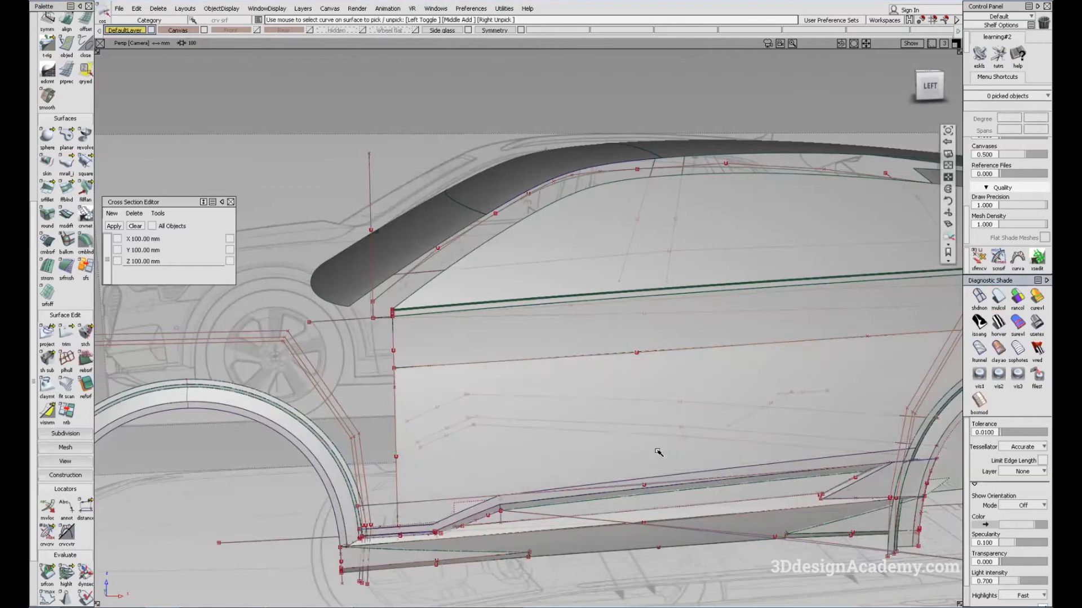
Step: Set the sweep mode of the lower door's Monorail surface rail_surf#25 to Parallel
{"action": "middle_click_drag", "start_coordinate": [657, 451], "coordinate": [555, 430], "text": "alt+shift"}
{"action": "left_click_drag", "start_coordinate": [555, 430], "coordinate": [536, 441], "text": "alt+shift"}
{"action": "right_click_drag", "start_coordinate": [777, 367], "coordinate": [684, 383], "text": "ctrl+shift"}
{"action": "left_click", "coordinate": [587, 382]}
{"action": "left_click_drag", "start_coordinate": [587, 381], "coordinate": [598, 445], "text": "alt+shift"}
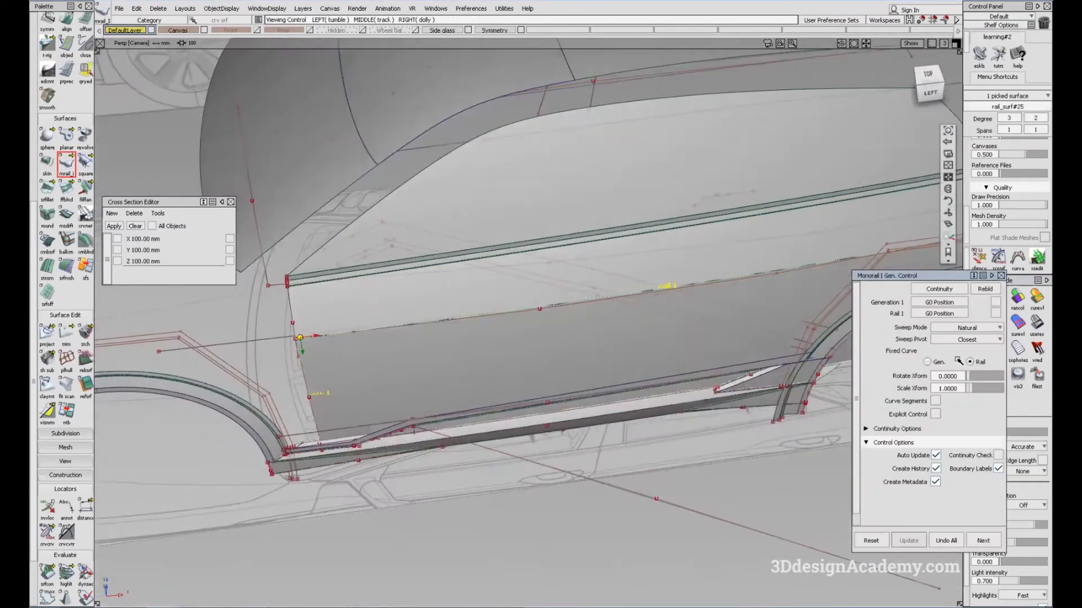
{"action": "left_click", "coordinate": [976, 329]}
{"action": "left_click", "coordinate": [968, 351]}
{"action": "mouse_move", "coordinate": [596, 367]}
{"action": "left_mouse_down", "text": "alt+shift"}
{"action": "mouse_move", "coordinate": [565, 454]}
{"action": "mouse_move", "coordinate": [575, 367]}
{"action": "left_mouse_up", "text": "alt+shift"}
{"action": "left_click", "coordinate": [1000, 275]}
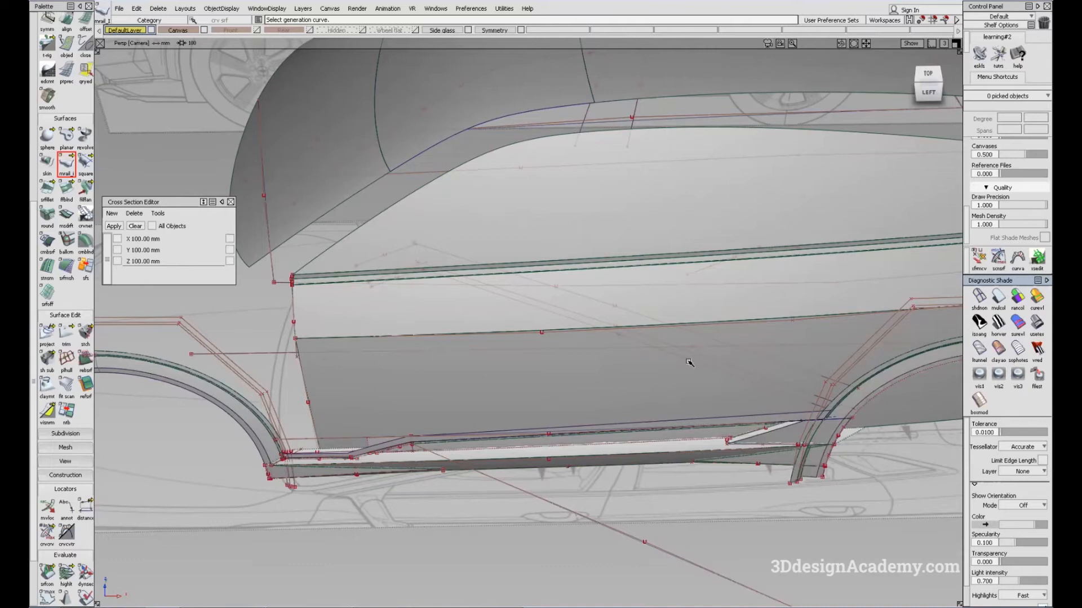
Step: Project the bent character line above the sill onto the lower door surface in the Left view, and shade the model
{"action": "key", "text": "F6"}
{"action": "middle_click_drag", "start_coordinate": [397, 399], "coordinate": [516, 438], "text": "alt+shift"}
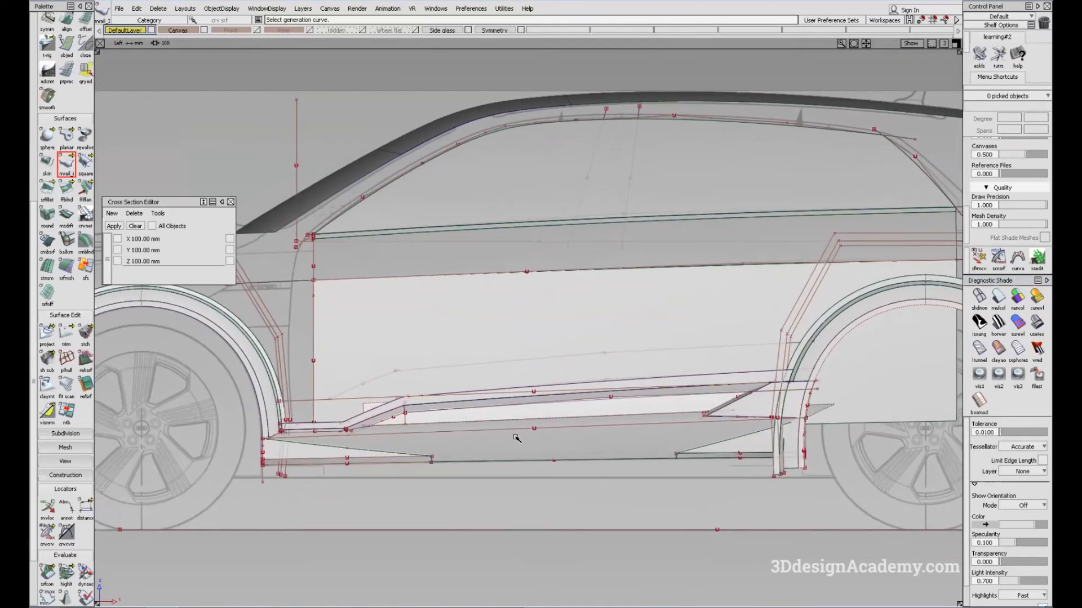
{"action": "left_click", "coordinate": [979, 297]}
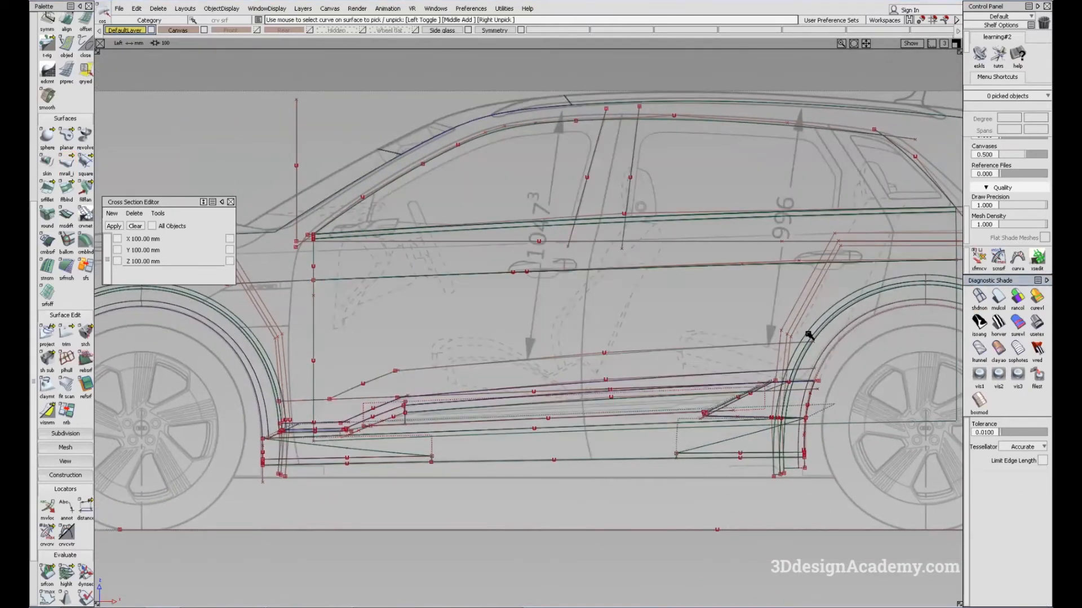
{"action": "middle_click_drag", "start_coordinate": [627, 371], "coordinate": [602, 382], "text": "alt+shift"}
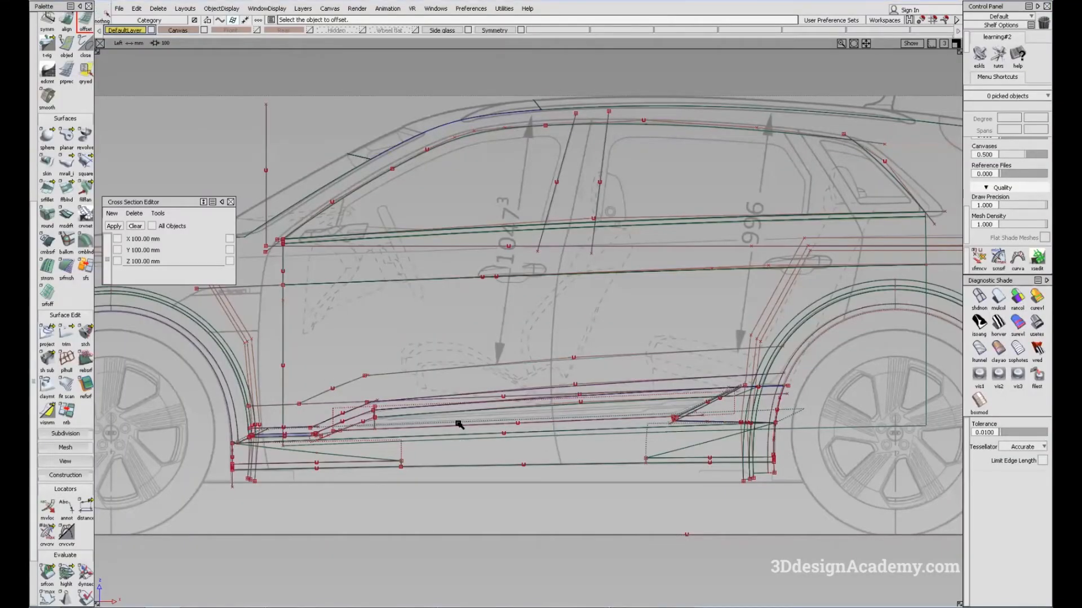
{"action": "left_click", "coordinate": [51, 340]}
{"action": "left_click", "coordinate": [454, 345]}
{"action": "key", "text": "space"}
{"action": "left_click_drag", "start_coordinate": [356, 369], "coordinate": [374, 381]}
{"action": "key", "text": "space"}
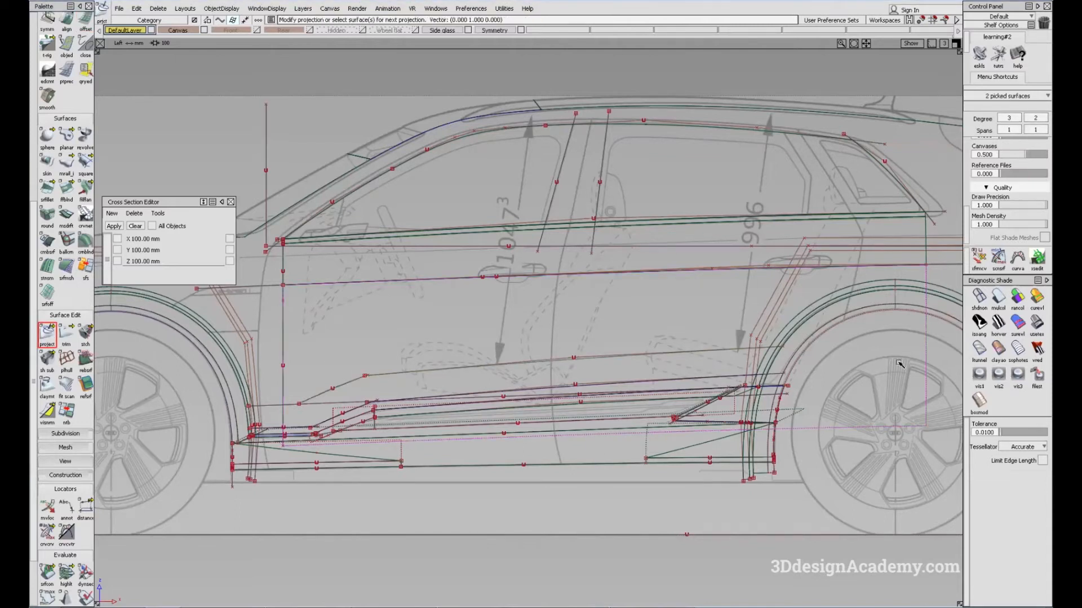
{"action": "key", "text": "F8"}
{"action": "left_click", "coordinate": [998, 304]}
Step: Examine how the lower door surface and its projected character line look from the front, side and above
{"action": "mouse_move", "coordinate": [592, 404]}
{"action": "left_mouse_down", "text": "alt+shift"}
{"action": "mouse_move", "coordinate": [570, 397]}
{"action": "mouse_move", "coordinate": [572, 468]}
{"action": "left_mouse_up", "text": "alt+shift"}
{"action": "left_click_drag", "start_coordinate": [572, 435], "coordinate": [659, 315], "text": "alt+shift"}
{"action": "left_click_drag", "start_coordinate": [613, 360], "coordinate": [654, 359], "text": "ctrl+shift"}
{"action": "left_click", "coordinate": [614, 360]}
{"action": "left_click_drag", "start_coordinate": [580, 353], "coordinate": [409, 342], "text": "alt+shift"}
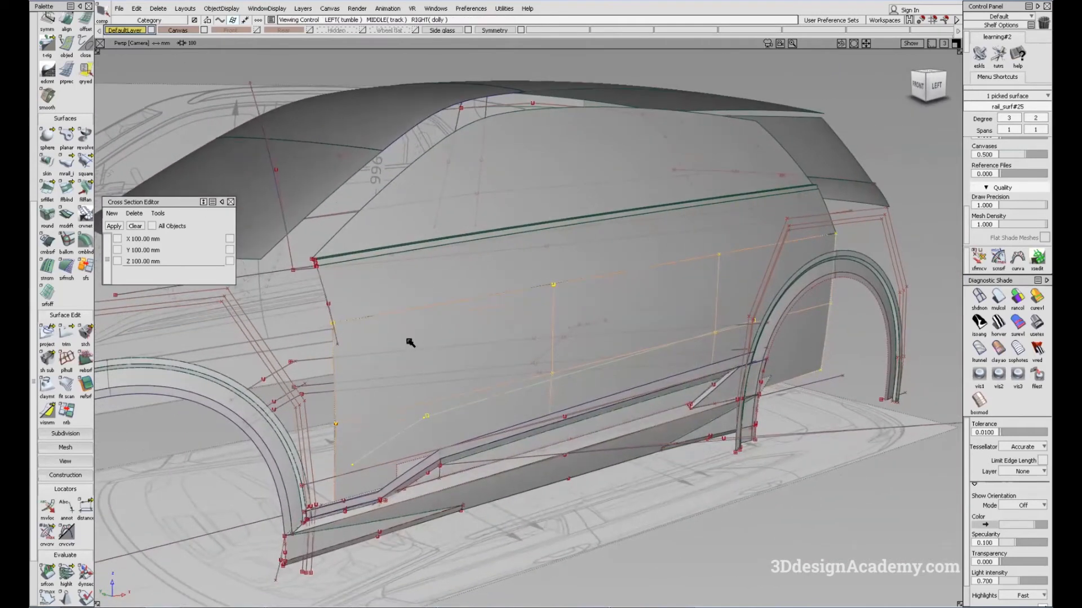
{"action": "left_click_drag", "start_coordinate": [671, 332], "coordinate": [649, 316], "text": "alt+shift"}
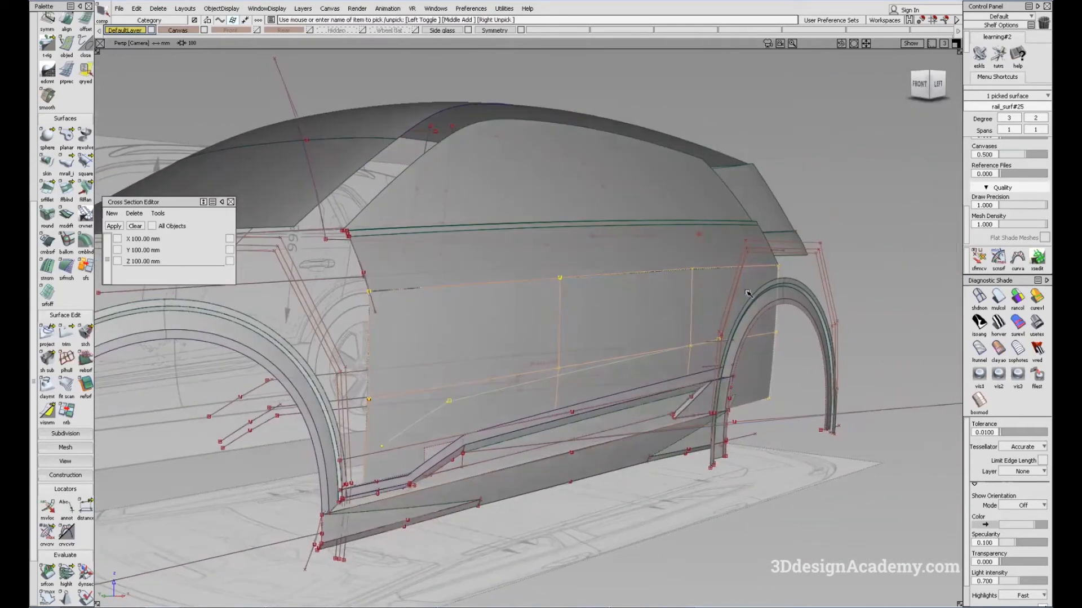
{"action": "left_click_drag", "start_coordinate": [779, 403], "coordinate": [604, 417], "text": "alt+shift"}
{"action": "left_click_drag", "start_coordinate": [640, 381], "coordinate": [382, 307], "text": "alt+shift"}
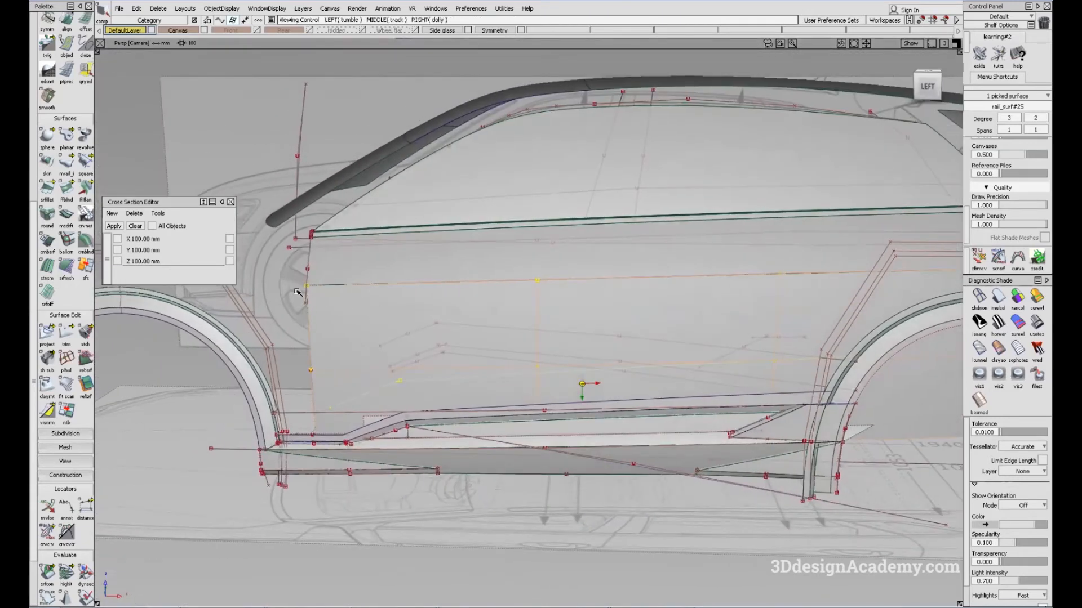
{"action": "left_click_drag", "start_coordinate": [299, 292], "coordinate": [710, 380], "text": "alt+shift"}
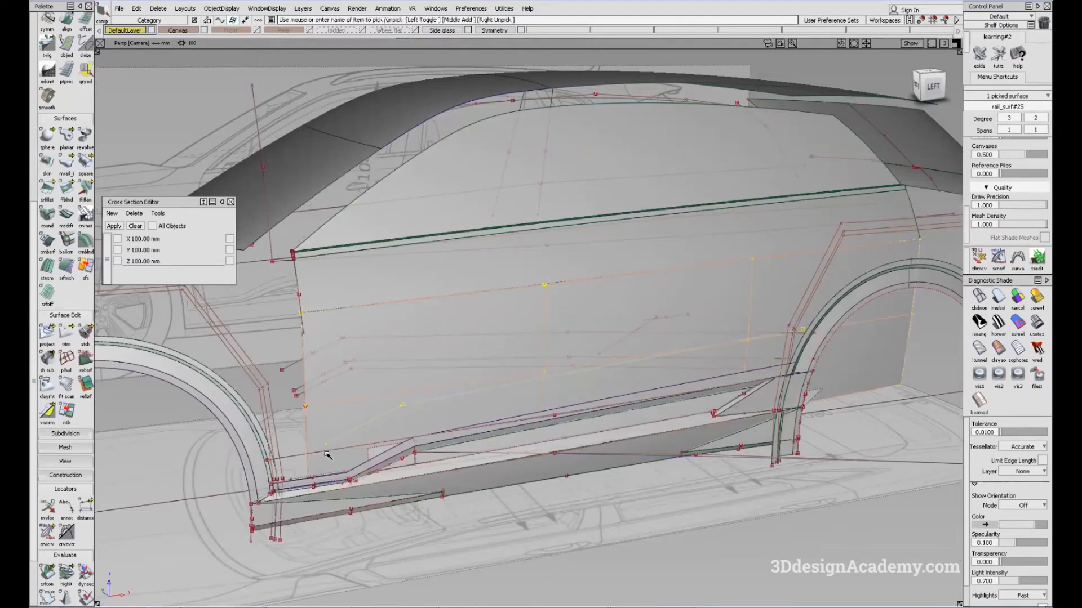
{"action": "mouse_move", "coordinate": [581, 348]}
{"action": "left_mouse_down", "text": "alt+shift"}
{"action": "mouse_move", "coordinate": [560, 358]}
{"action": "mouse_move", "coordinate": [579, 362]}
{"action": "mouse_move", "coordinate": [585, 385]}
{"action": "left_mouse_up", "text": "alt+shift"}
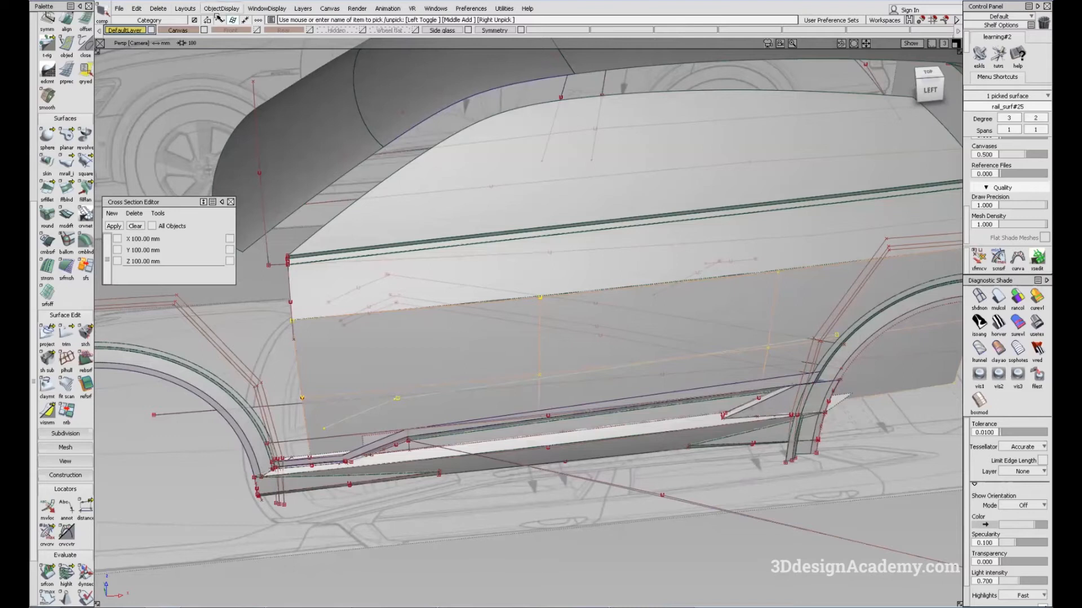
Step: Isolate the lower door surface rail_surf#25 by hiding everything else, and deselect it
{"action": "left_click", "coordinate": [221, 9]}
{"action": "left_click", "coordinate": [242, 74]}
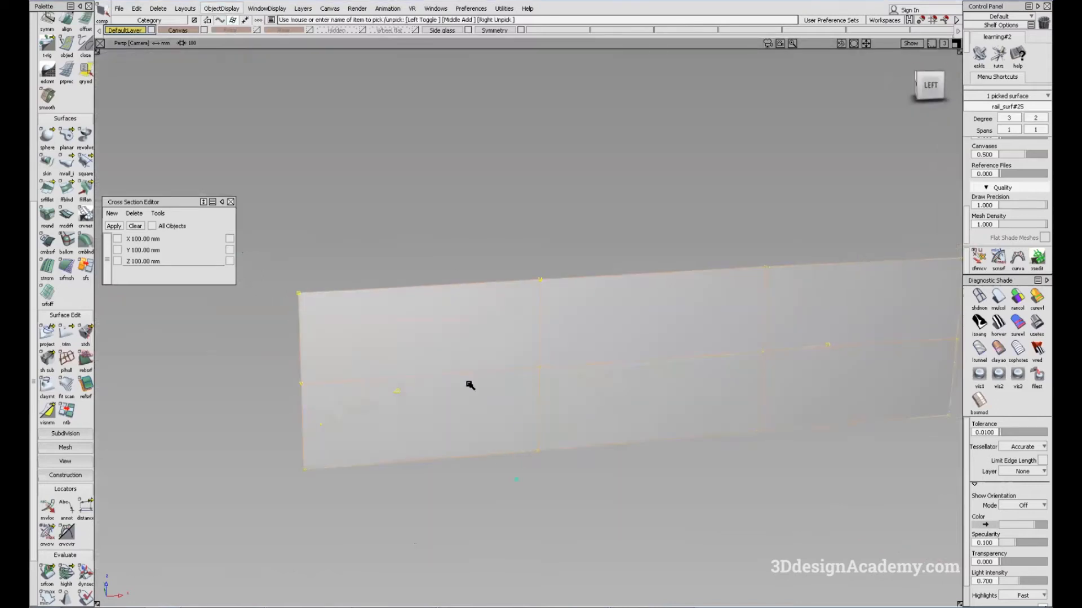
{"action": "left_click", "coordinate": [469, 386]}
{"action": "left_click_drag", "start_coordinate": [343, 180], "coordinate": [321, 123], "text": "ctrl+shift"}
Step: Shade the isolated door surface with the Showroom reflection map and examine its highlights from several angles
{"action": "right_click_drag", "start_coordinate": [555, 369], "coordinate": [738, 383], "text": "alt+shift"}
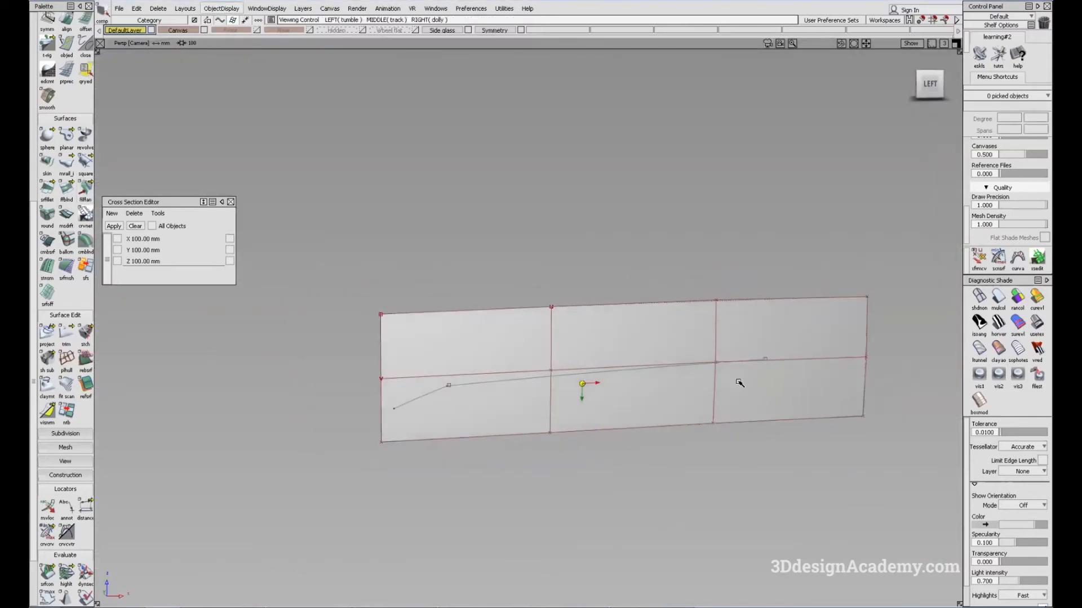
{"action": "left_click", "coordinate": [1008, 328]}
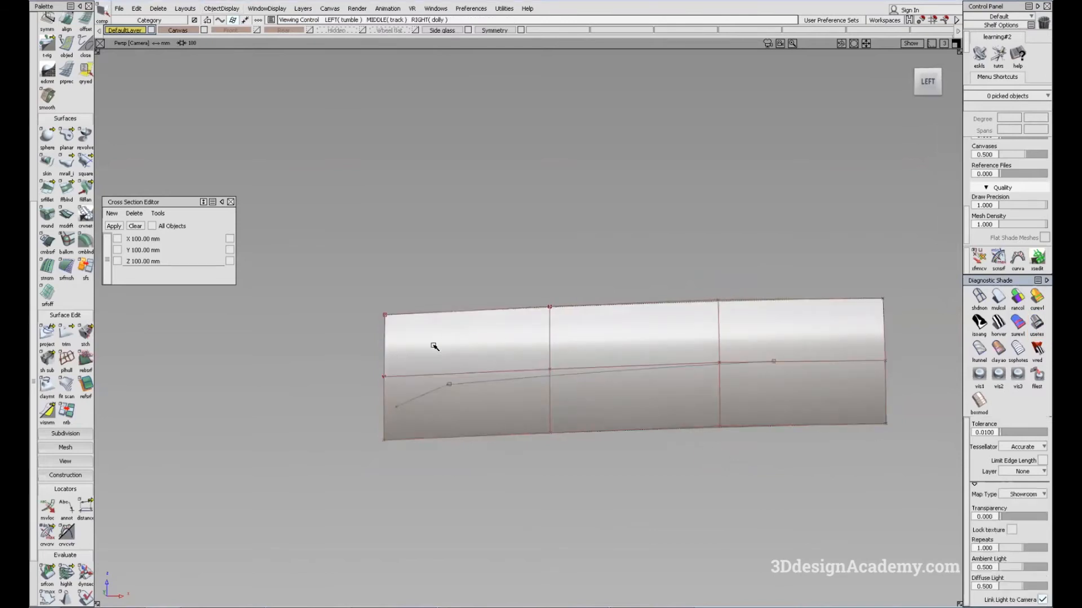
{"action": "left_click_drag", "start_coordinate": [501, 385], "coordinate": [538, 365], "text": "alt+shift"}
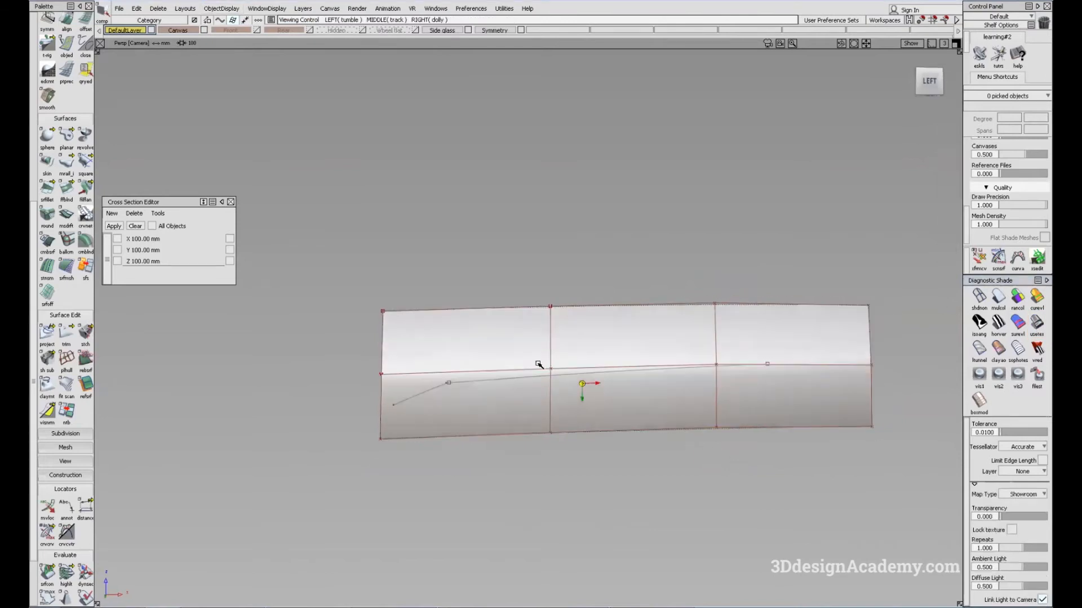
{"action": "left_click_drag", "start_coordinate": [664, 381], "coordinate": [591, 449], "text": "alt+shift"}
Step: Duplicate the lower edge of the lower door surface as a curve, and hide the surface's CVs
{"action": "scroll", "coordinate": [76, 67], "scroll_direction": "up", "scroll_amount": 3}
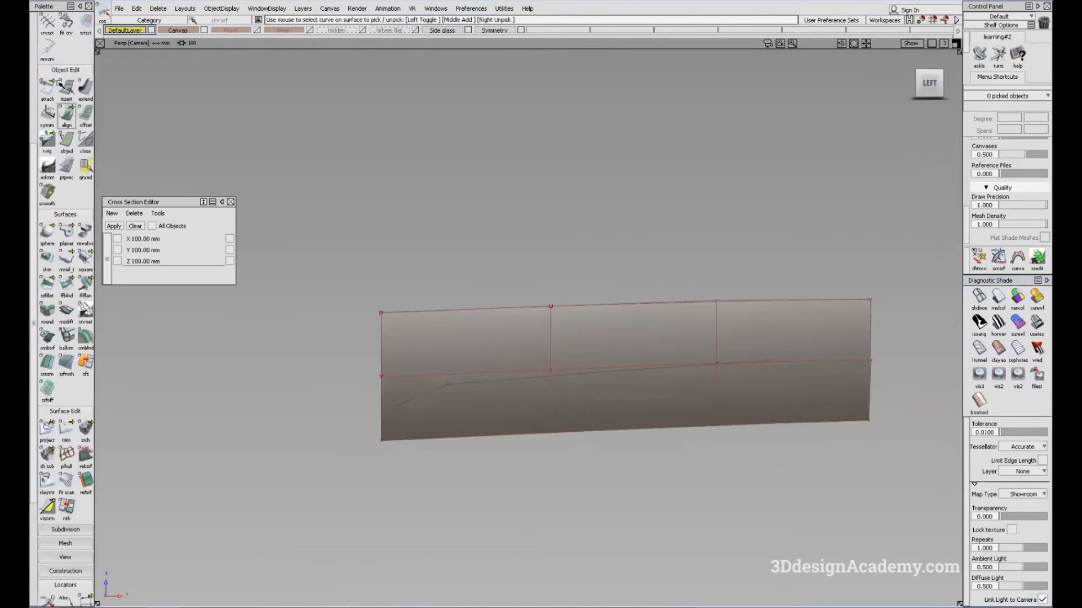
{"action": "scroll", "coordinate": [85, 103], "scroll_direction": "up", "scroll_amount": 2}
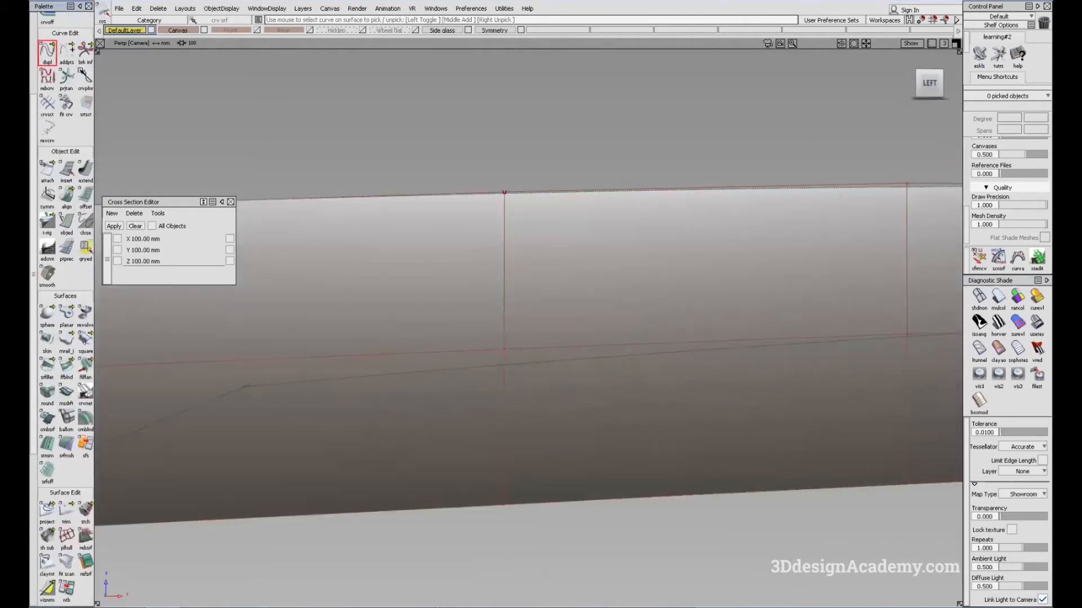
{"action": "right_click_drag", "start_coordinate": [582, 382], "coordinate": [612, 400], "text": "alt+shift"}
{"action": "left_click_drag", "start_coordinate": [611, 400], "coordinate": [656, 442], "text": "alt+shift"}
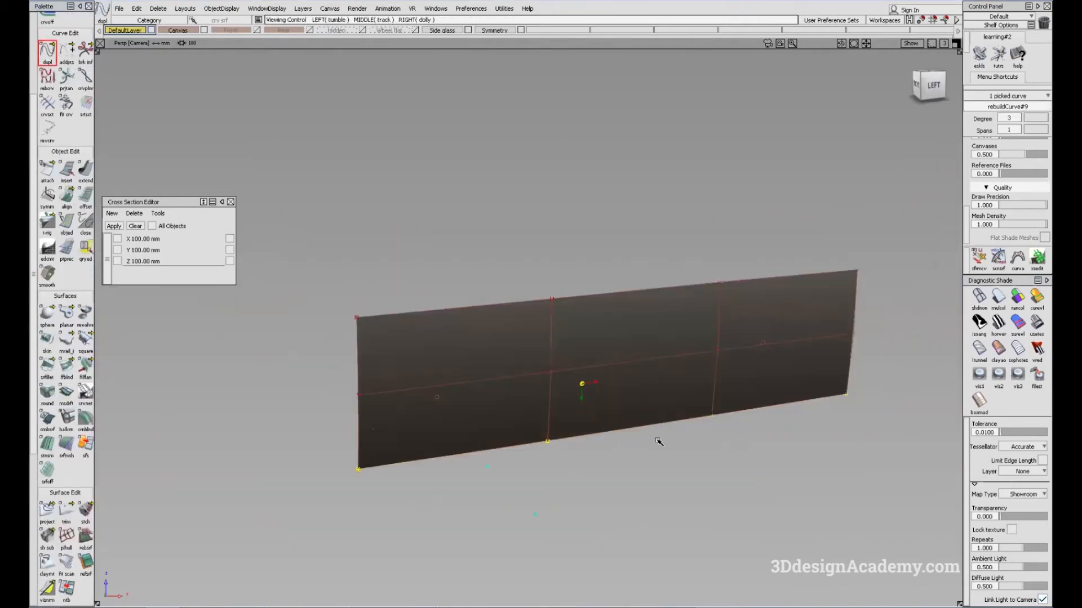
{"action": "left_click_drag", "start_coordinate": [582, 400], "coordinate": [590, 359], "text": "alt+shift"}
{"action": "left_click", "coordinate": [656, 367]}
{"action": "left_click", "coordinate": [642, 392], "text": "alt+shift"}
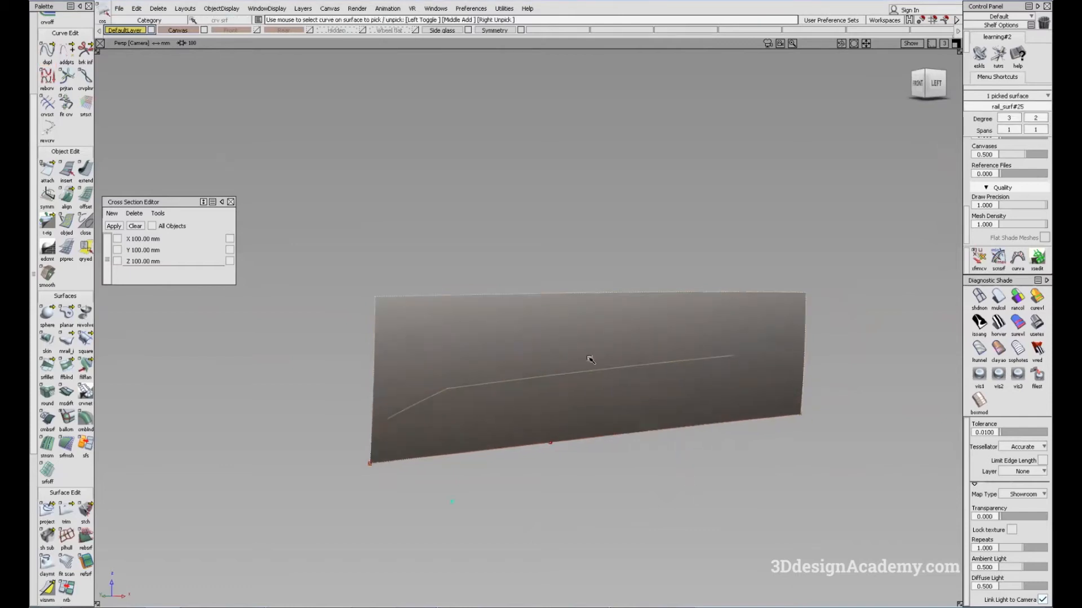
Step: Try to align the lower edge of rail_surf#25 to the duplicated curve rebuildCurve#9 in wireframe
{"action": "left_click_drag", "start_coordinate": [724, 424], "coordinate": [576, 447], "text": "alt+shift"}
{"action": "mouse_move", "coordinate": [616, 416]}
{"action": "left_mouse_down", "text": "alt+shift"}
{"action": "mouse_move", "coordinate": [702, 391]}
{"action": "mouse_move", "coordinate": [611, 406]}
{"action": "left_mouse_up", "text": "alt+shift"}
{"action": "left_click", "coordinate": [980, 298]}
{"action": "left_click", "coordinate": [66, 193]}
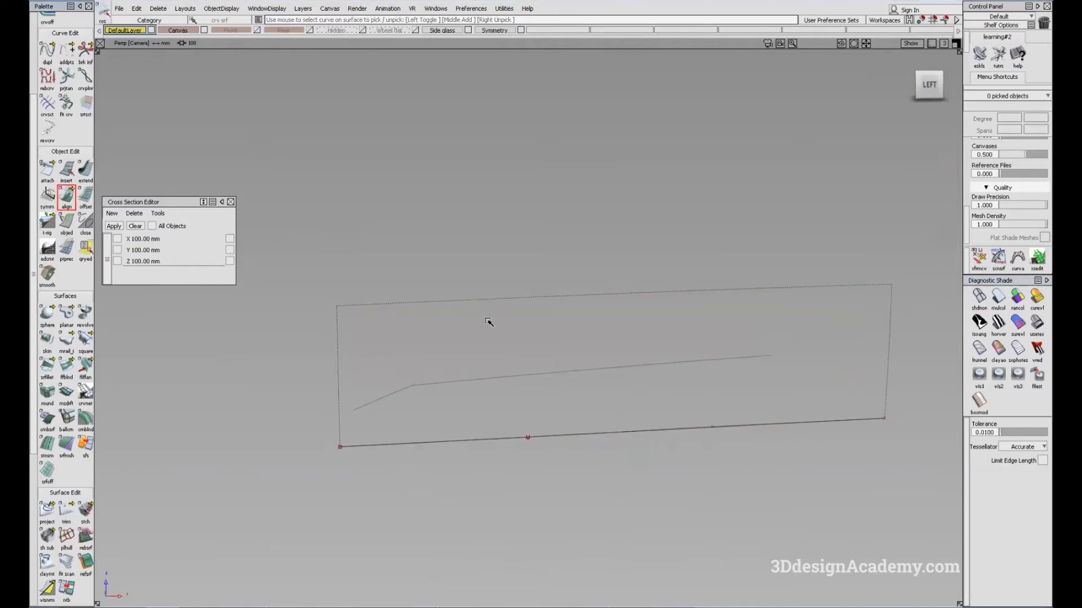
{"action": "left_click", "coordinate": [645, 436]}
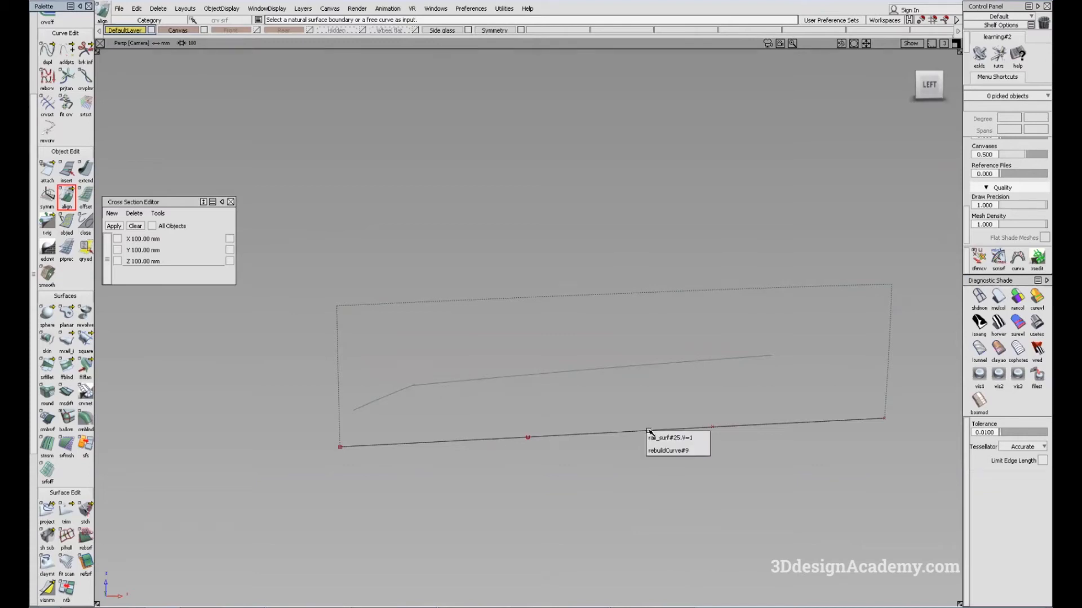
{"action": "left_click", "coordinate": [704, 437]}
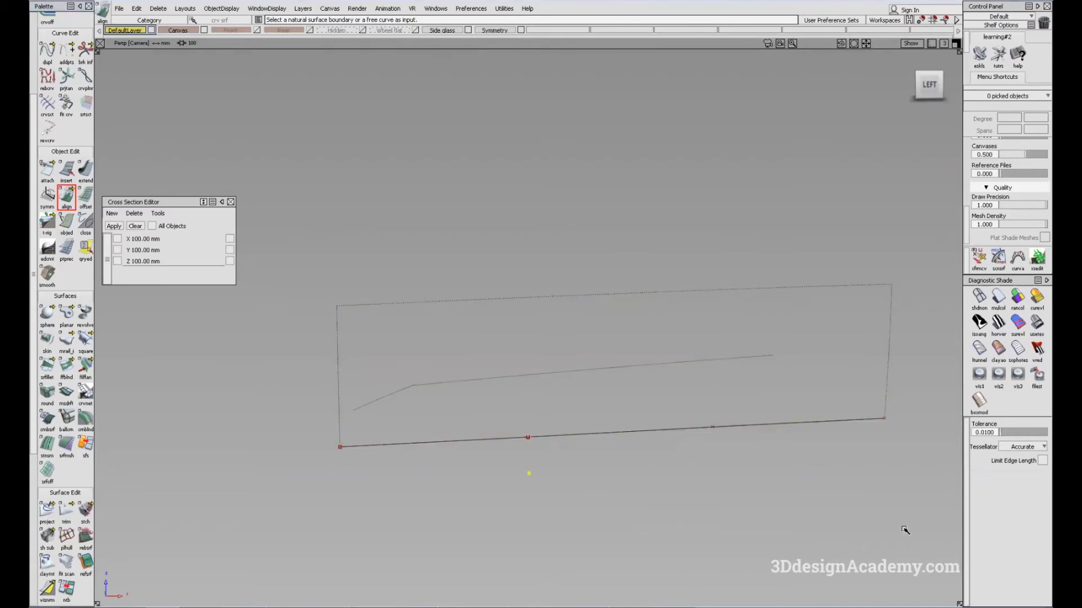
Step: Shade rail_surf#25 with BW Horz stripes and compare Monorail sweep modes, ending on Parallel
{"action": "left_click", "coordinate": [998, 297]}
{"action": "left_click_drag", "start_coordinate": [739, 400], "coordinate": [719, 397], "text": "alt+shift"}
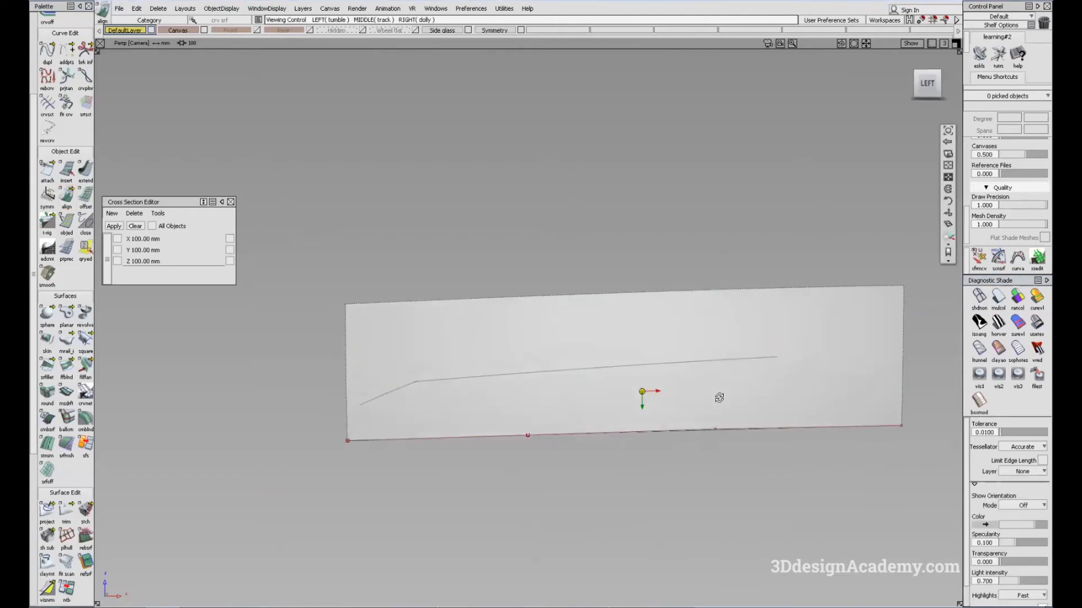
{"action": "left_click", "coordinate": [989, 331]}
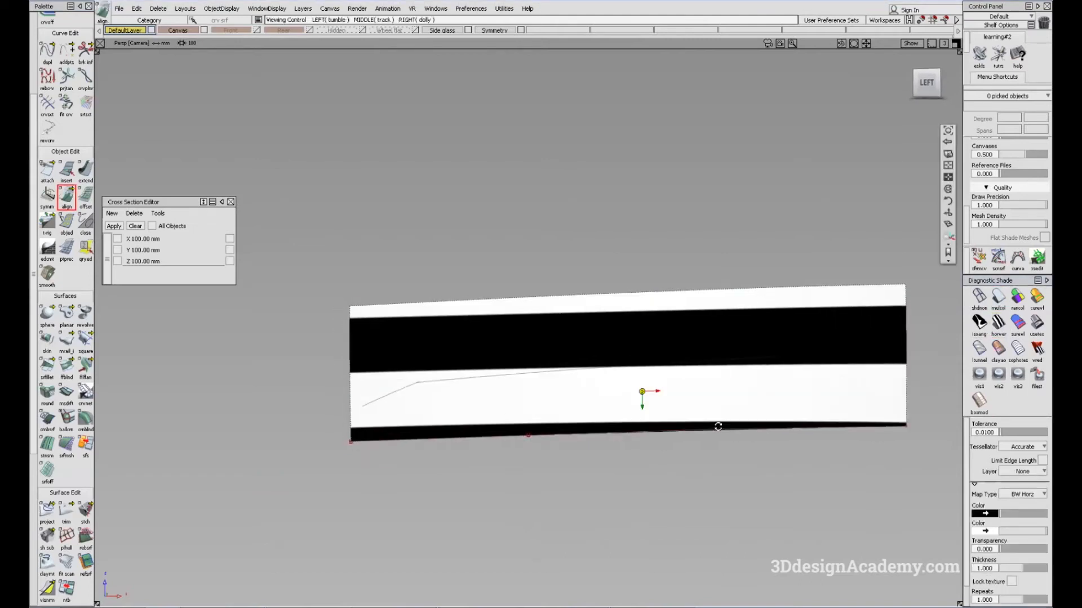
{"action": "left_click", "coordinate": [706, 356]}
{"action": "left_click", "coordinate": [975, 329]}
{"action": "left_click", "coordinate": [966, 341]}
{"action": "left_click", "coordinate": [973, 328]}
{"action": "left_click", "coordinate": [969, 352]}
{"action": "middle_click_drag", "start_coordinate": [668, 355], "coordinate": [614, 352], "text": "alt+shift"}
{"action": "left_click_drag", "start_coordinate": [614, 352], "coordinate": [626, 370], "text": "alt+shift"}
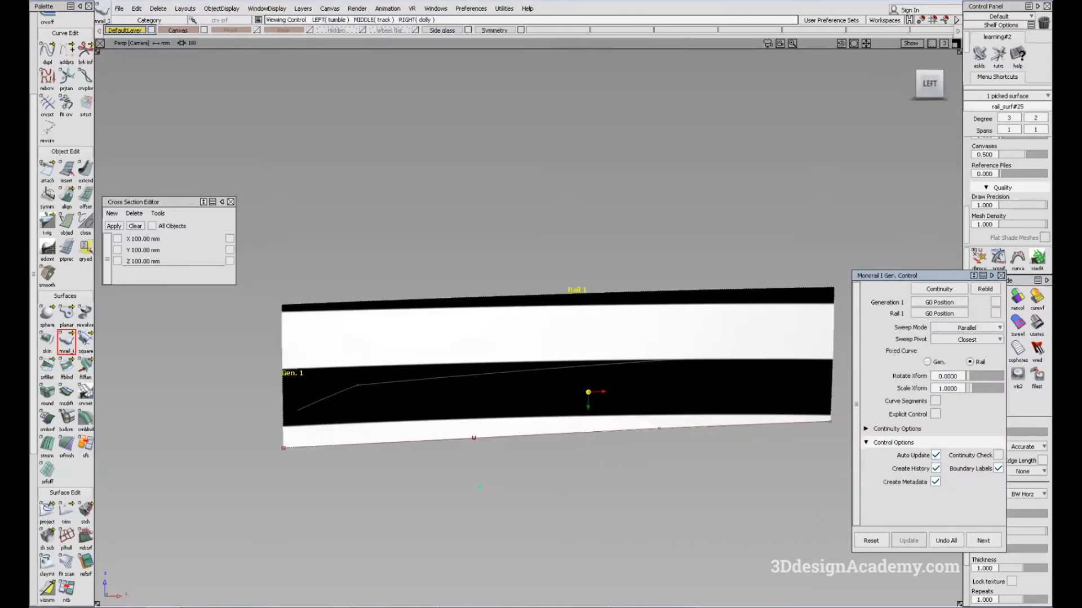
Step: Compare the door's stripe highlights with the side-view car photo in Windows Photo Viewer, and close the Monorail options
{"action": "left_click_drag", "start_coordinate": [1081, 2], "coordinate": [491, 2]}
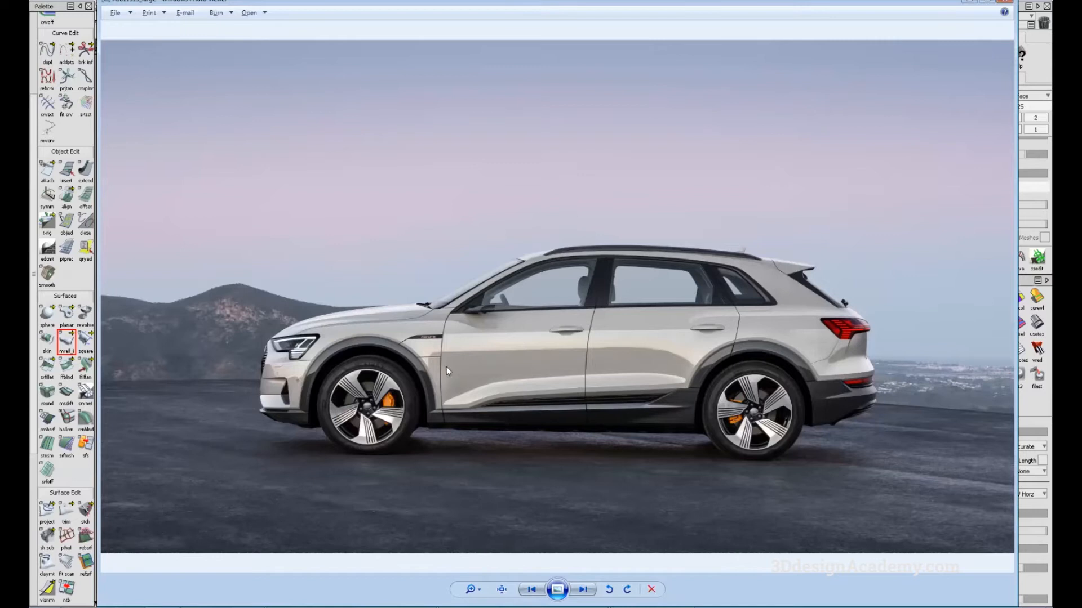
{"action": "left_click_drag", "start_coordinate": [325, 5], "coordinate": [346, 9]}
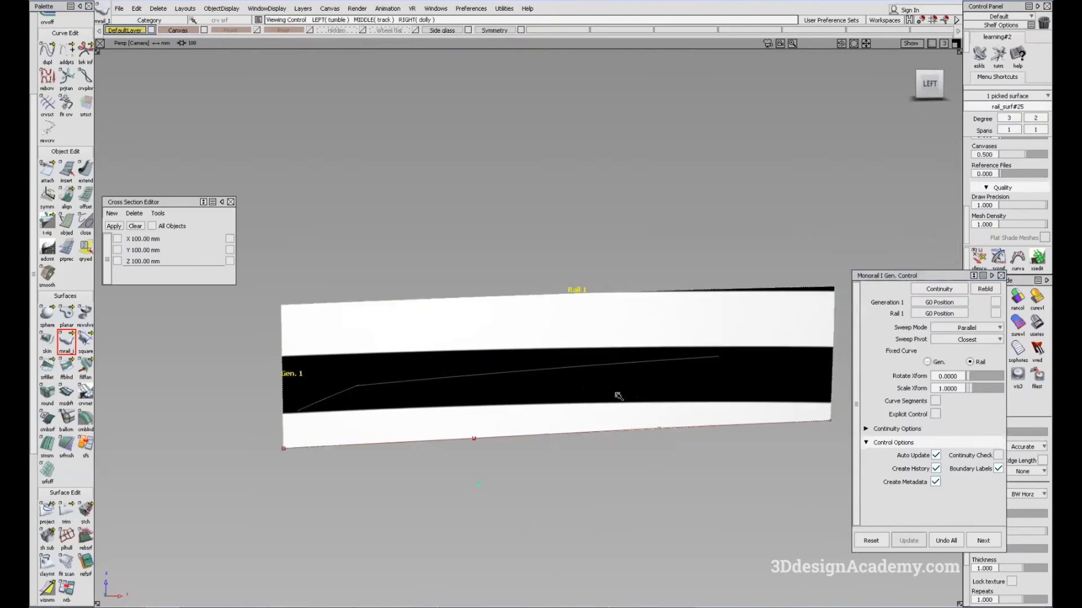
{"action": "left_click", "coordinate": [1000, 276]}
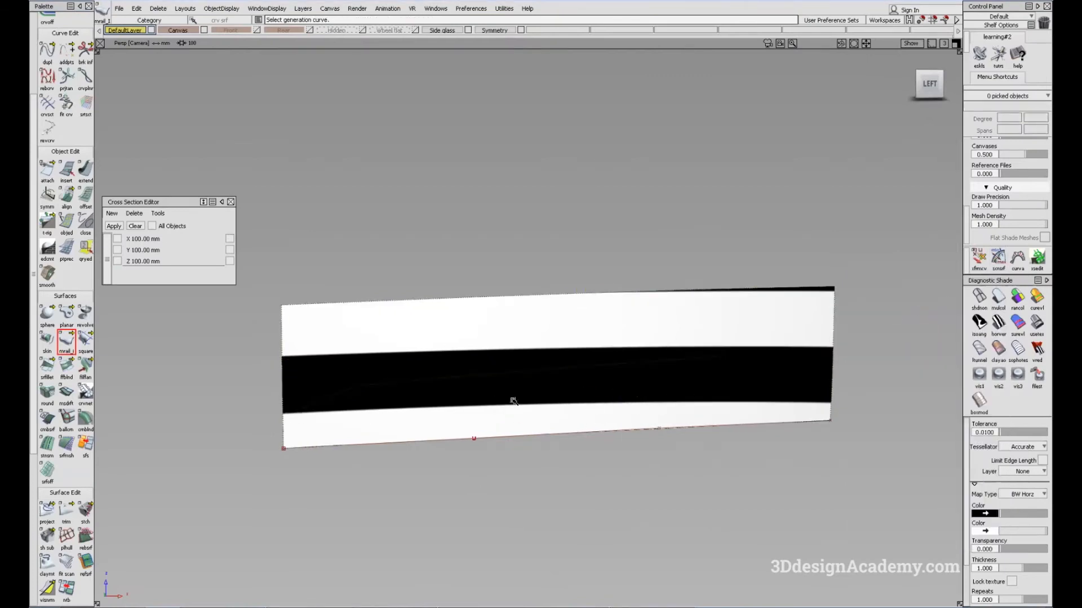
{"action": "left_click_drag", "start_coordinate": [513, 401], "coordinate": [586, 444], "text": "ctrl+shift"}
{"action": "left_click_drag", "start_coordinate": [599, 403], "coordinate": [669, 434], "text": "alt+shift"}
{"action": "left_click_drag", "start_coordinate": [669, 434], "coordinate": [680, 529], "text": "ctrl+shift"}
Step: Align the lower edge of rail_surf#25 to the duplicated curve rebuildCurve#9 with plain shading, and deselect everything
{"action": "left_click", "coordinate": [999, 296]}
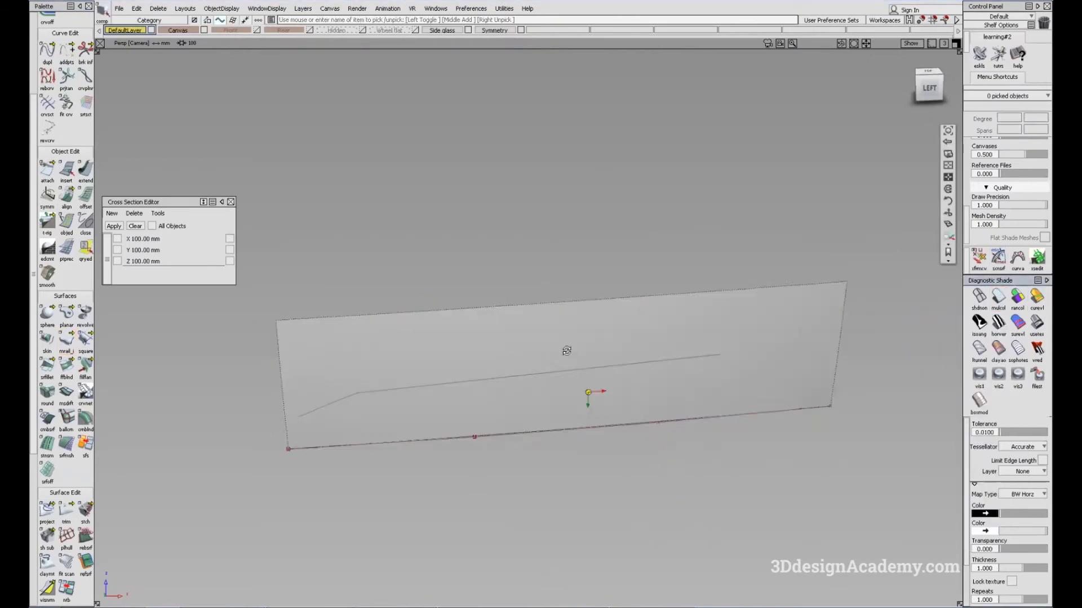
{"action": "left_click_drag", "start_coordinate": [566, 351], "coordinate": [598, 414], "text": "alt+shift"}
{"action": "left_click_drag", "start_coordinate": [452, 495], "coordinate": [392, 339], "text": "ctrl+shift"}
{"action": "left_click", "coordinate": [67, 197]}
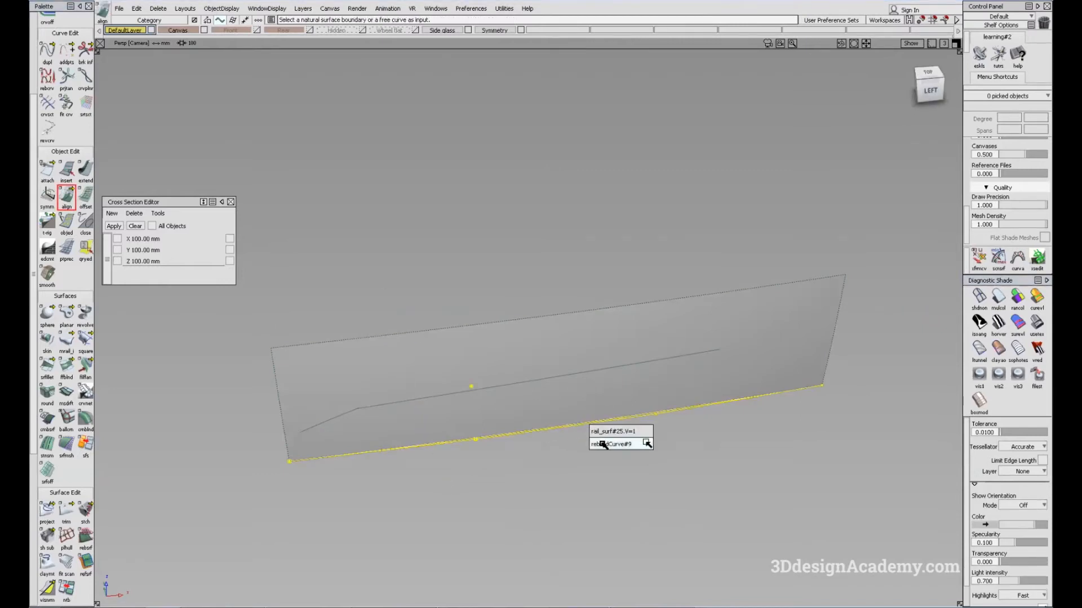
{"action": "left_click", "coordinate": [598, 424]}
{"action": "key", "text": "Return"}
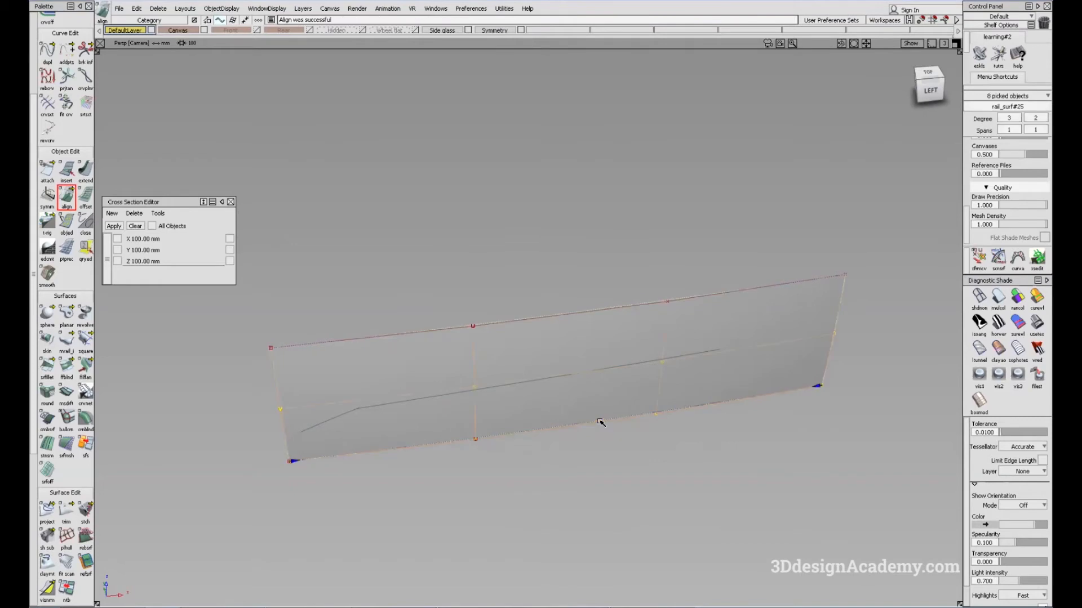
{"action": "left_click_drag", "start_coordinate": [568, 491], "coordinate": [589, 421], "text": "ctrl+shift"}
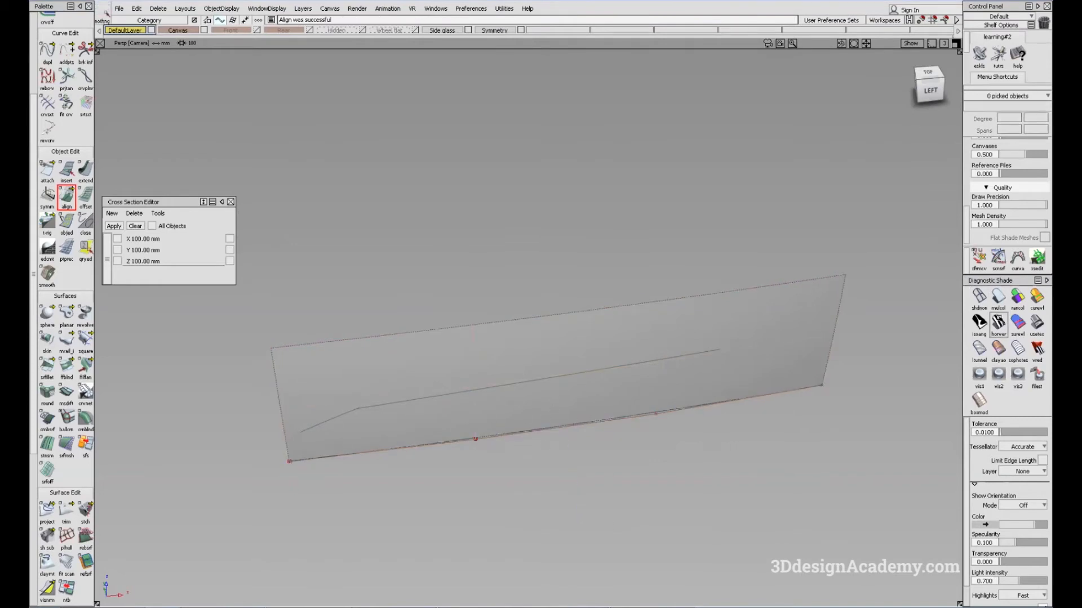
Step: Shade the aligned door surface with the Showroom reflection map and check its highlights from the side
{"action": "left_click", "coordinate": [998, 321]}
{"action": "left_click", "coordinate": [1039, 321]}
{"action": "mouse_move", "coordinate": [651, 458]}
{"action": "left_mouse_down", "text": "alt+shift"}
{"action": "mouse_move", "coordinate": [587, 377]}
{"action": "mouse_move", "coordinate": [582, 352]}
{"action": "left_mouse_up", "text": "alt+shift"}
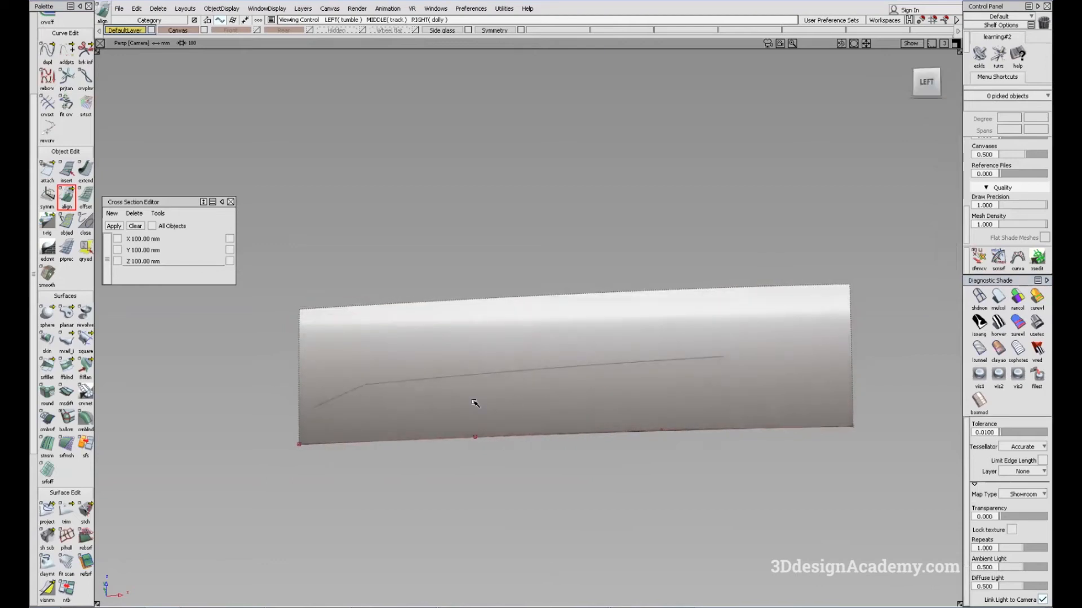
{"action": "left_click_drag", "start_coordinate": [725, 466], "coordinate": [708, 459], "text": "ctrl+shift"}
Step: Pick the two middle CVs of the lower edge curve rebuildCurve#9 and start the Transform CV tool on them
{"action": "left_click", "coordinate": [729, 436]}
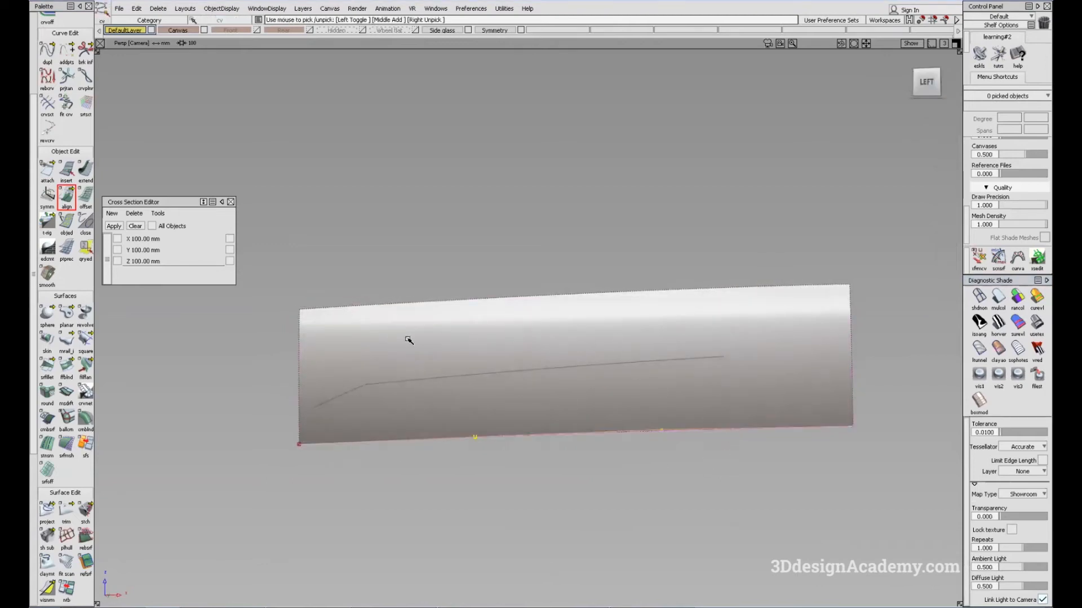
{"action": "left_click", "coordinate": [717, 345]}
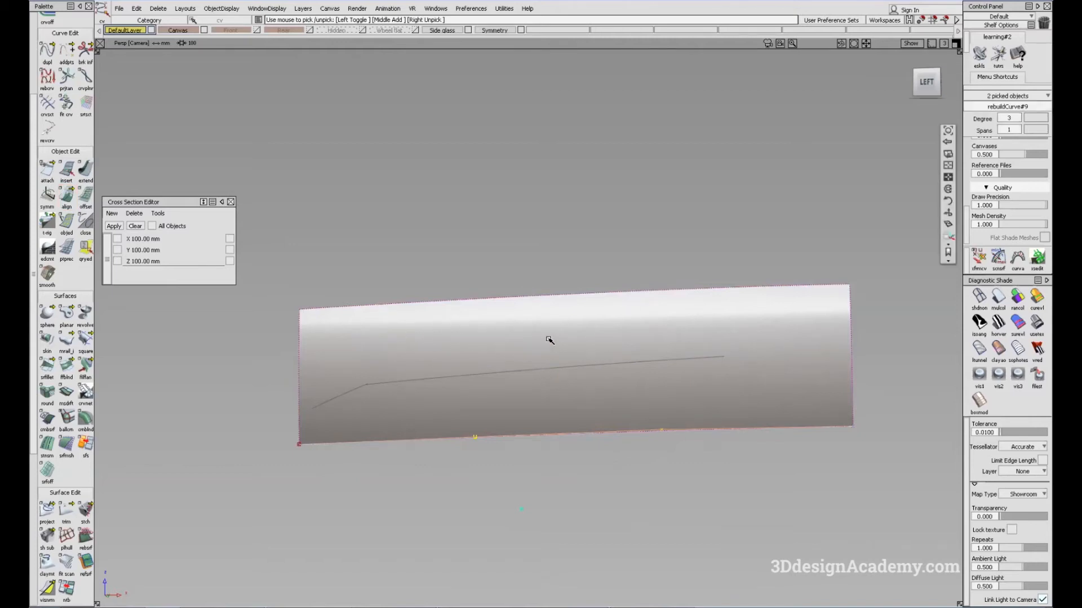
{"action": "key", "text": "shift+alt"}
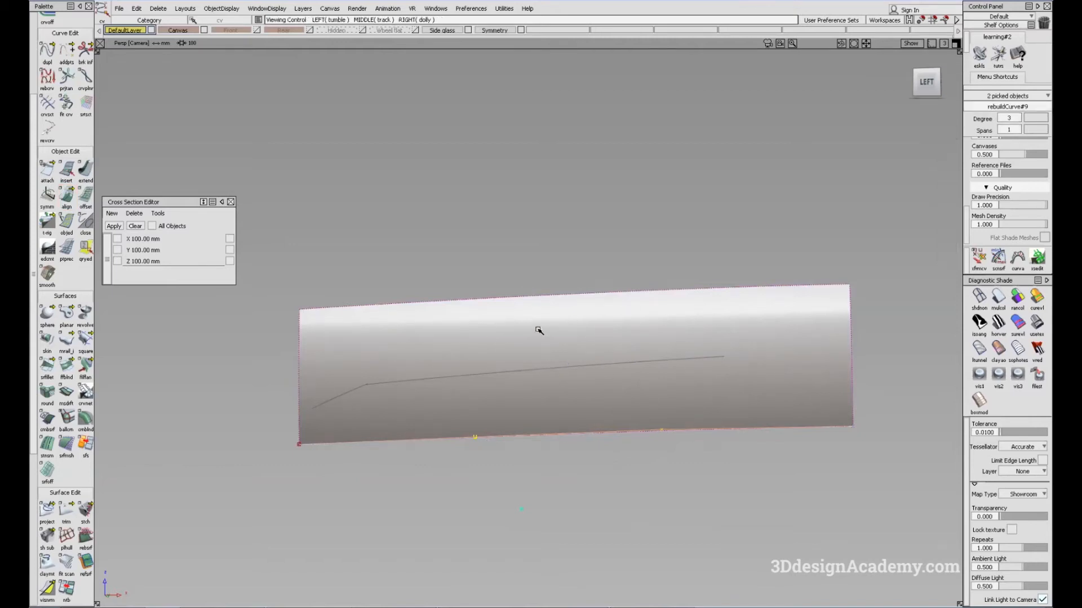
{"action": "mouse_move", "coordinate": [647, 388]}
{"action": "left_mouse_down", "text": "alt+shift"}
{"action": "mouse_move", "coordinate": [683, 374]}
{"action": "mouse_move", "coordinate": [664, 360]}
{"action": "mouse_move", "coordinate": [722, 372]}
{"action": "left_mouse_up", "text": "alt+shift"}
{"action": "left_click", "coordinate": [979, 257]}
{"action": "mouse_move", "coordinate": [604, 426]}
{"action": "left_mouse_down", "text": "alt+shift"}
{"action": "mouse_move", "coordinate": [529, 445]}
{"action": "mouse_move", "coordinate": [636, 463]}
{"action": "left_mouse_up", "text": "alt+shift"}
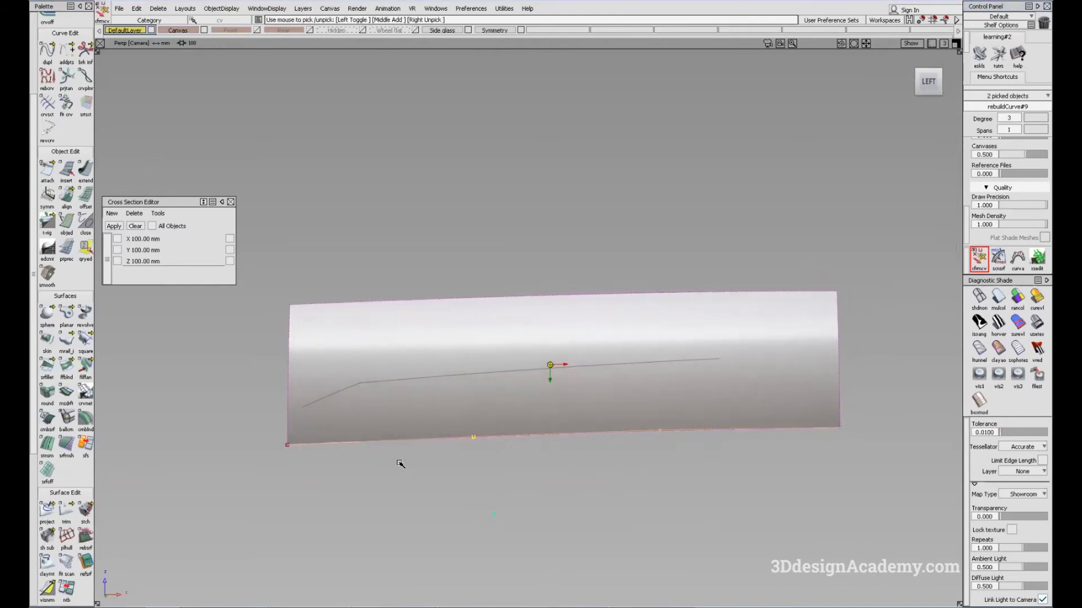
Step: Try moving the two middle CVs of the lower edge curve, and undo the move
{"action": "middle_click_drag", "start_coordinate": [406, 465], "coordinate": [407, 463]}
{"action": "key", "text": "ctrl+z"}
{"action": "left_click", "coordinate": [417, 458], "text": "ctrl+shift"}
{"action": "mouse_move", "coordinate": [652, 424]}
{"action": "left_mouse_down", "text": "alt+shift"}
{"action": "mouse_move", "coordinate": [627, 461]}
{"action": "mouse_move", "coordinate": [641, 432]}
{"action": "left_mouse_up", "text": "alt+shift"}
Step: Shade the door surface with the Isoangle diagnostic, using the Multiple map type and 25 bands
{"action": "left_click", "coordinate": [999, 323]}
{"action": "left_click_drag", "start_coordinate": [718, 418], "coordinate": [688, 431], "text": "alt+shift"}
{"action": "left_click", "coordinate": [979, 323]}
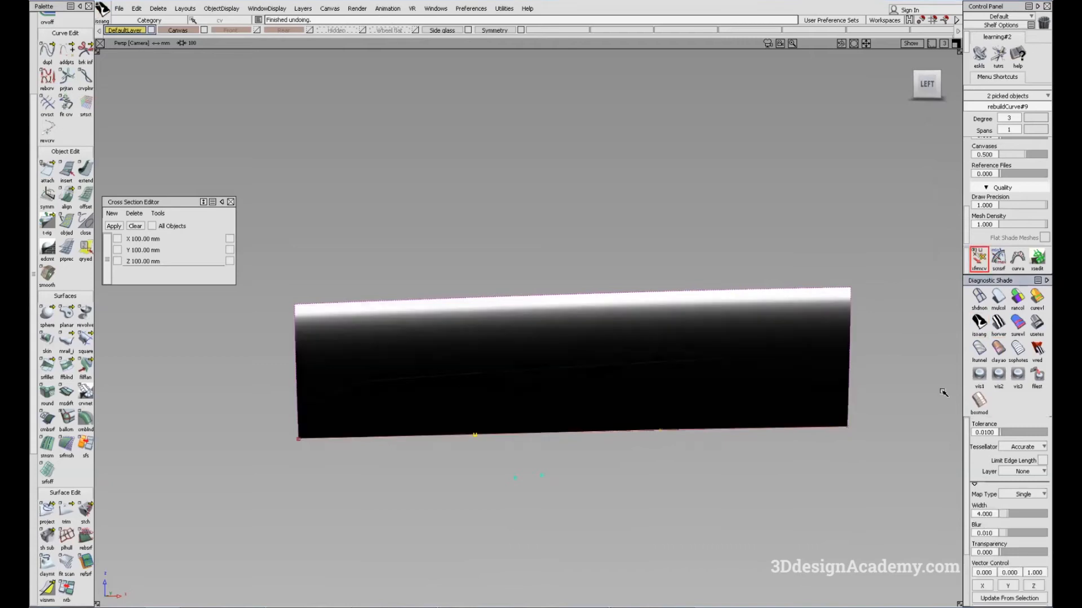
{"action": "left_click", "coordinate": [1034, 449]}
{"action": "left_click", "coordinate": [1023, 471]}
{"action": "left_click", "coordinate": [1023, 494]}
{"action": "left_click", "coordinate": [1022, 519]}
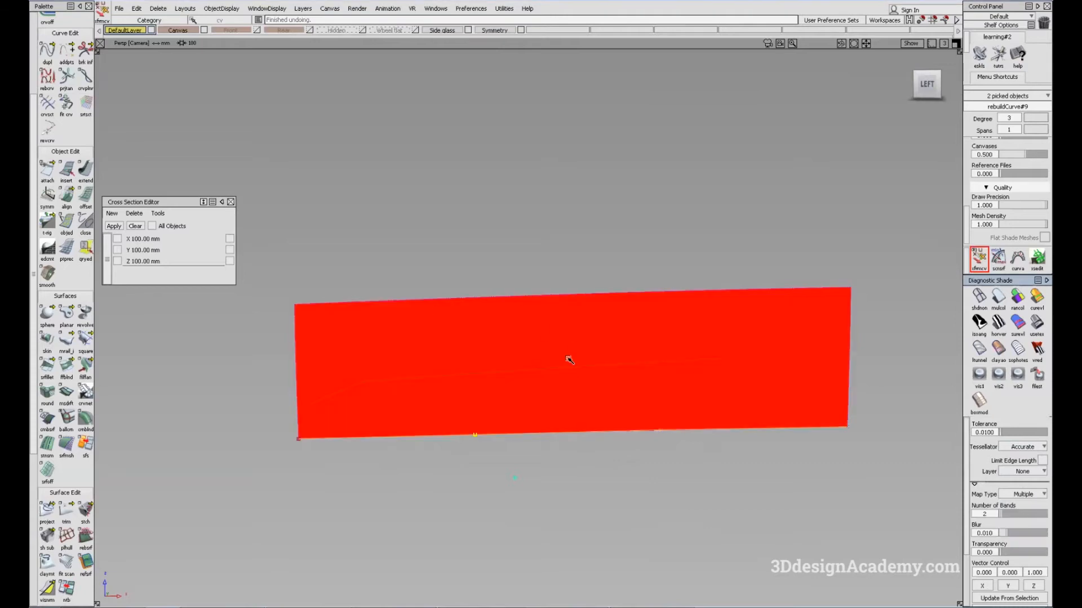
{"action": "left_click_drag", "start_coordinate": [1014, 515], "coordinate": [1046, 515]}
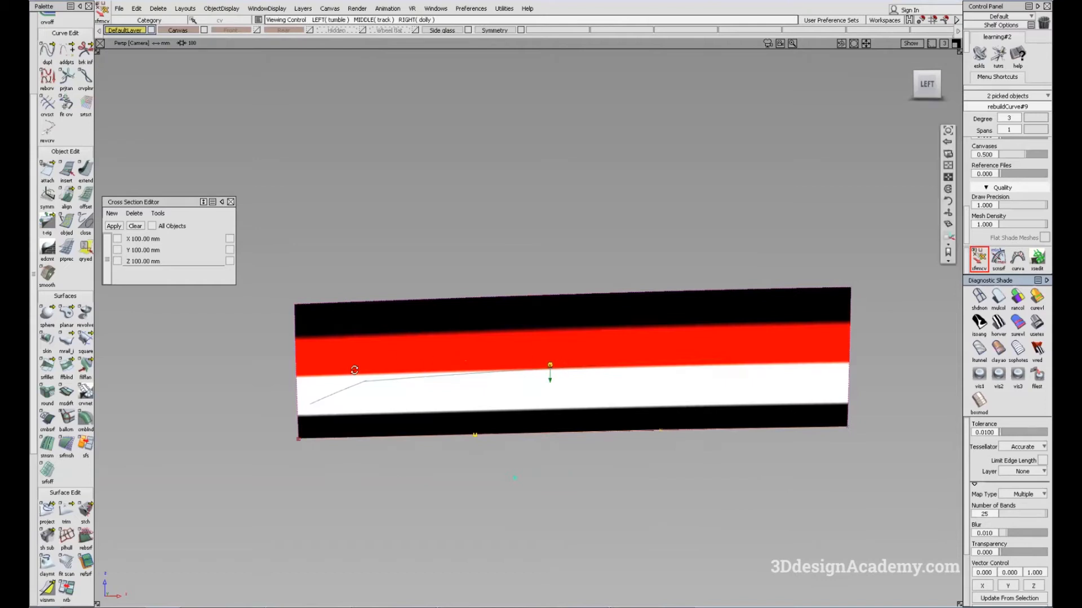
Step: Move the two middle CVs of the lower edge curve to arch the Isoangle bands, and check the Showroom highlights
{"action": "left_click_drag", "start_coordinate": [355, 367], "coordinate": [396, 336], "text": "alt+shift"}
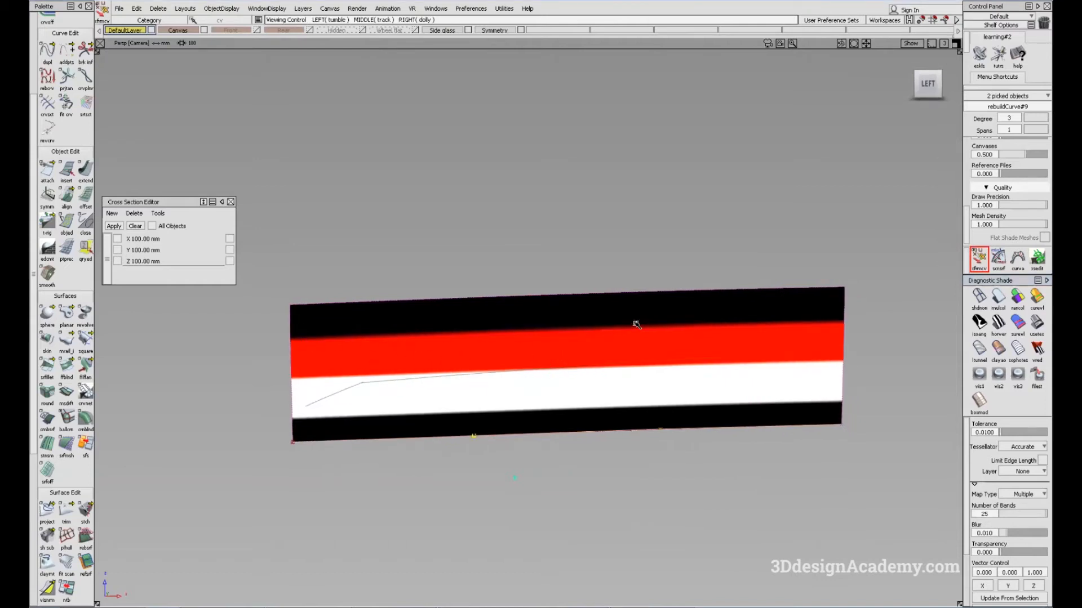
{"action": "mouse_move", "coordinate": [727, 406]}
{"action": "left_mouse_down", "text": "alt+shift"}
{"action": "mouse_move", "coordinate": [567, 411]}
{"action": "mouse_move", "coordinate": [534, 396]}
{"action": "mouse_move", "coordinate": [635, 406]}
{"action": "mouse_move", "coordinate": [578, 334]}
{"action": "left_mouse_up", "text": "alt+shift"}
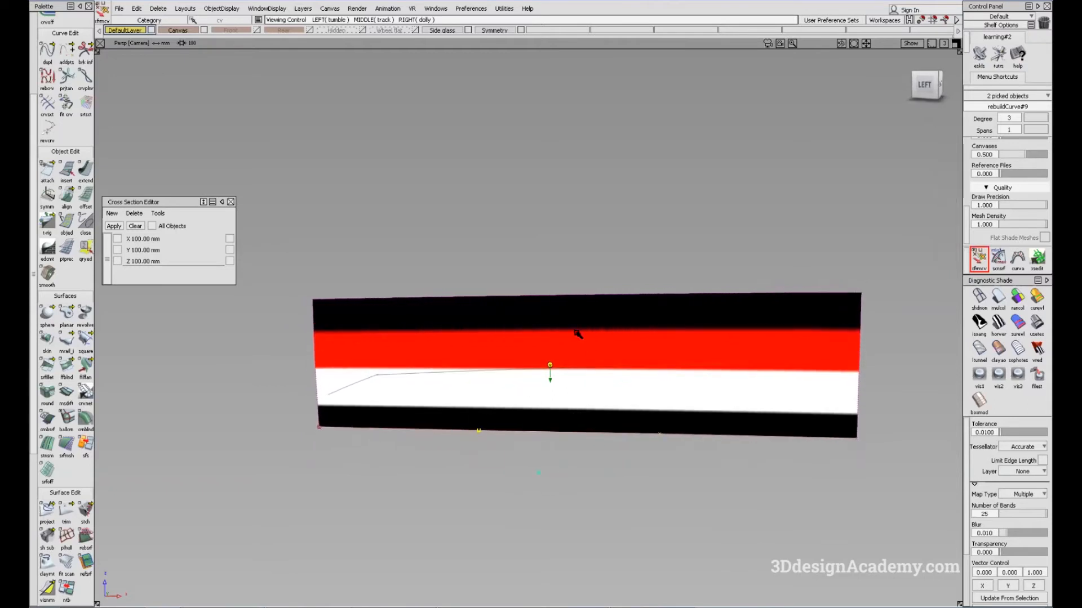
{"action": "key", "text": "ctrl+z"}
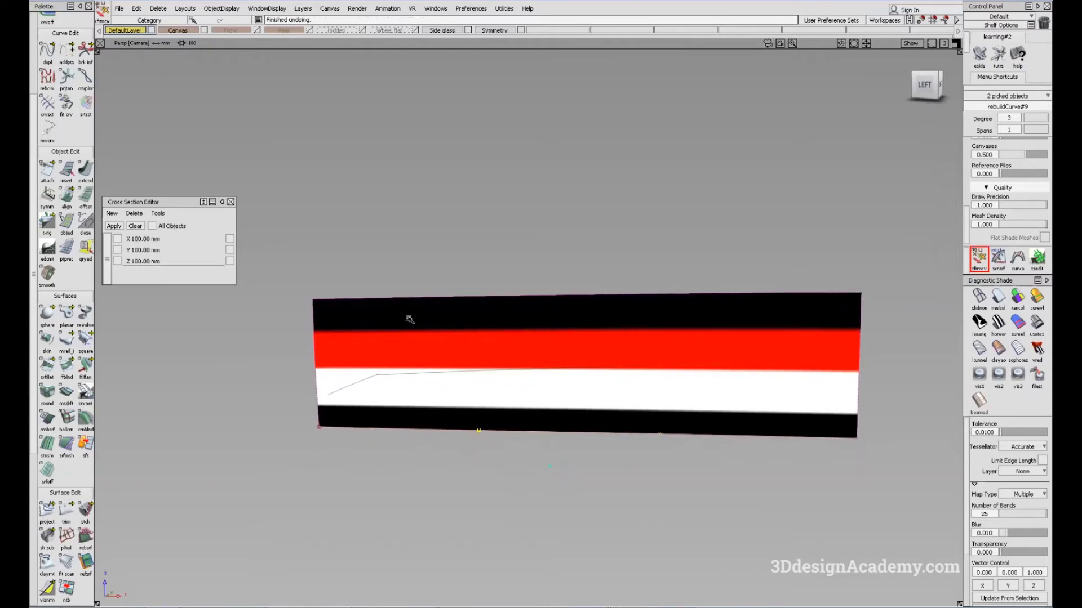
{"action": "left_click_drag", "start_coordinate": [676, 370], "coordinate": [489, 415], "text": "alt+shift"}
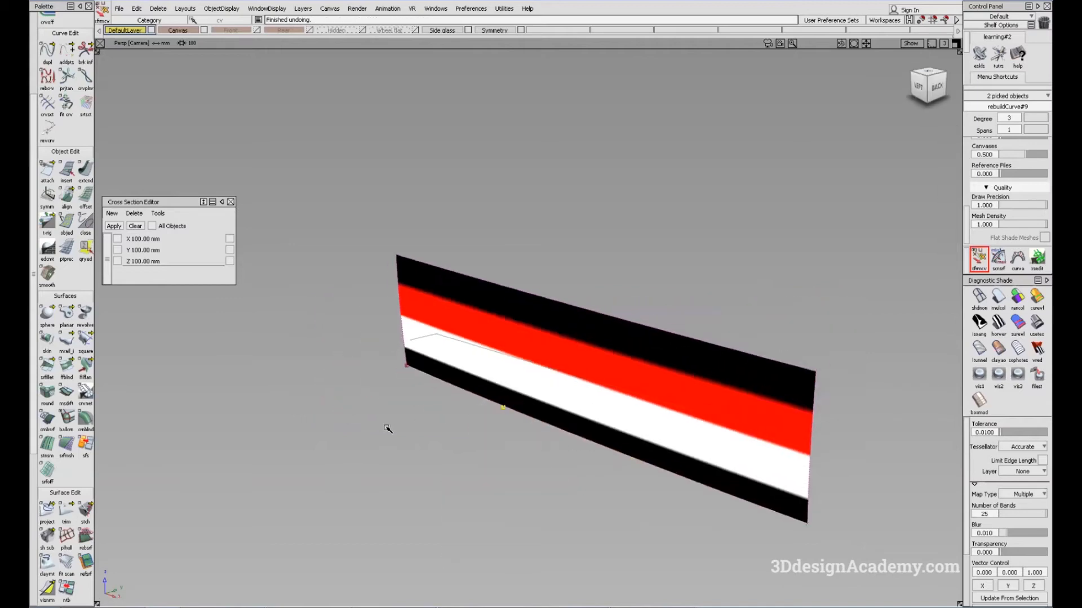
{"action": "middle_click_drag", "start_coordinate": [387, 428], "coordinate": [399, 434]}
{"action": "left_click_drag", "start_coordinate": [411, 446], "coordinate": [433, 410], "text": "alt+shift"}
{"action": "left_click_drag", "start_coordinate": [401, 463], "coordinate": [374, 471], "text": "alt+shift"}
{"action": "middle_click_drag", "start_coordinate": [374, 471], "coordinate": [386, 471]}
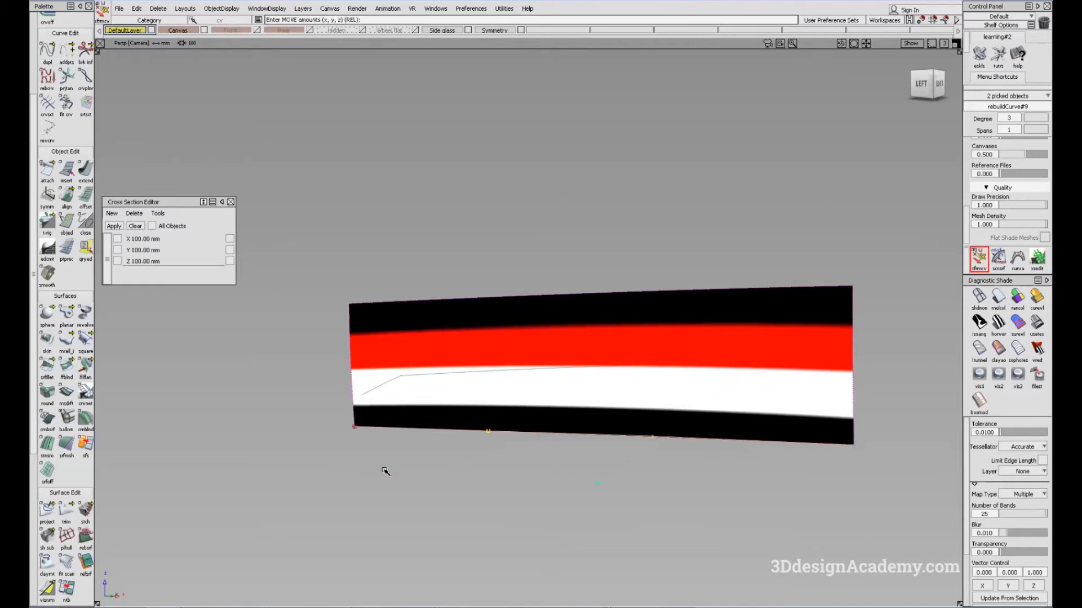
{"action": "left_click_drag", "start_coordinate": [387, 471], "coordinate": [523, 454], "text": "alt+shift"}
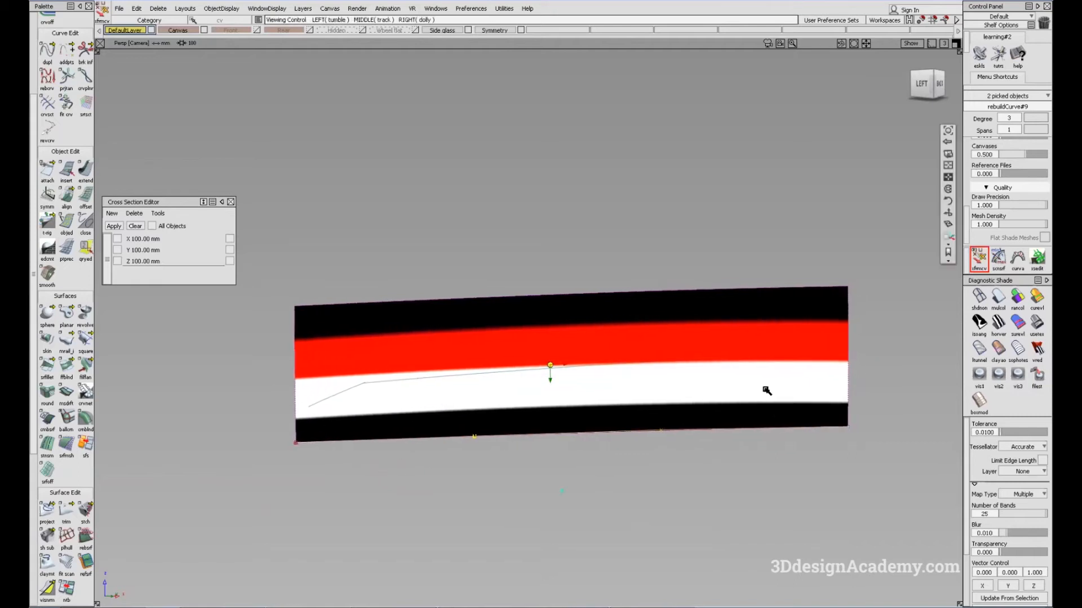
{"action": "left_click", "coordinate": [1037, 324]}
{"action": "left_click_drag", "start_coordinate": [651, 443], "coordinate": [651, 438], "text": "alt+shift"}
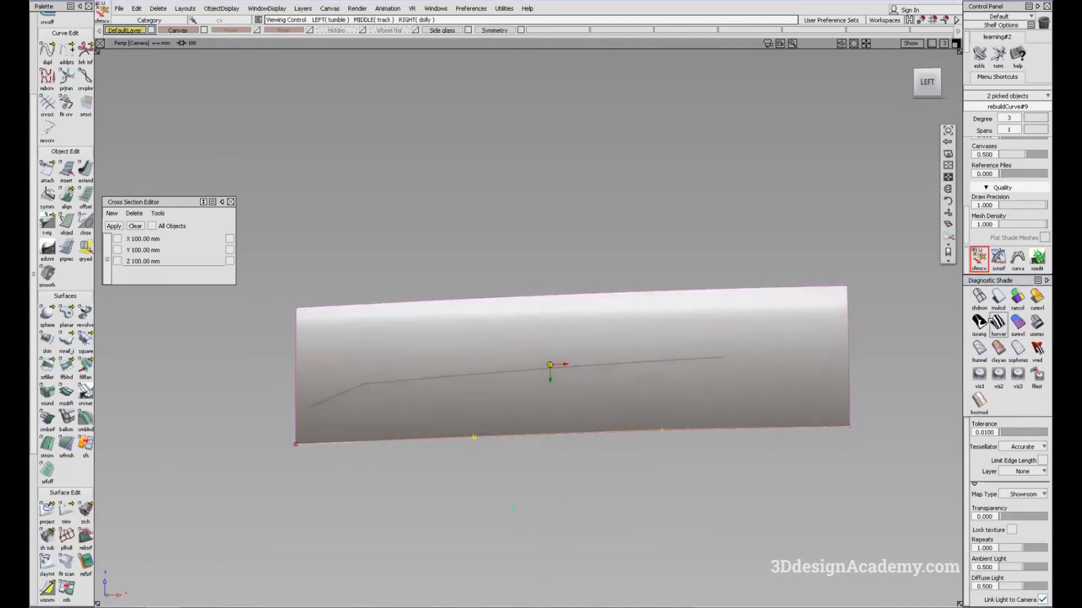
Step: Return to Isoangle shading, nudge the two middle CVs of the lower edge curve again, and recheck with Showroom shading
{"action": "left_click", "coordinate": [998, 324]}
{"action": "left_click_drag", "start_coordinate": [524, 442], "coordinate": [394, 445], "text": "alt+shift"}
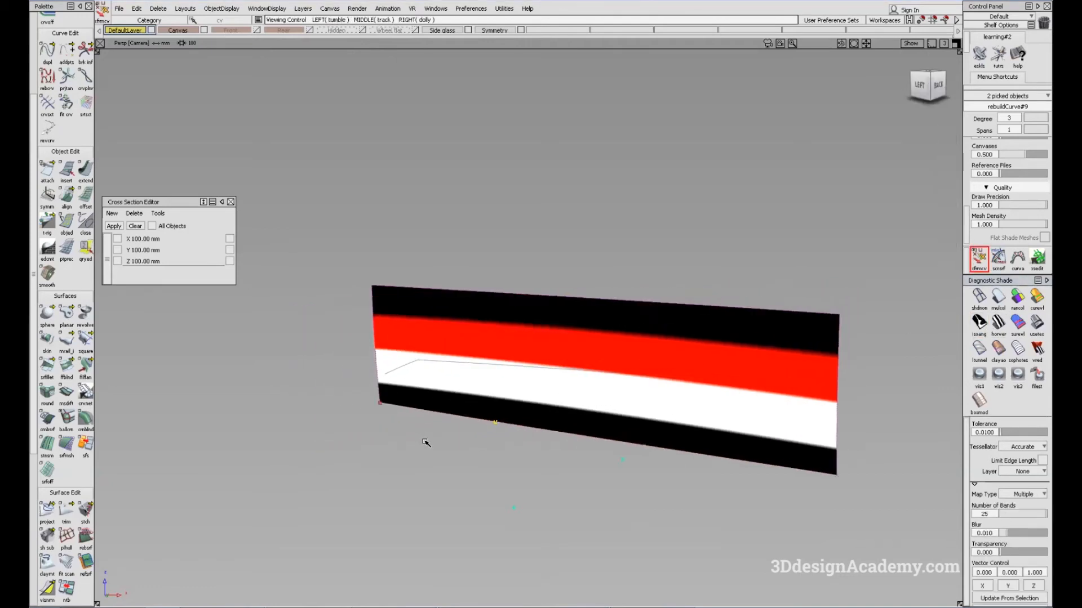
{"action": "left_click_drag", "start_coordinate": [471, 435], "coordinate": [401, 468], "text": "alt+shift"}
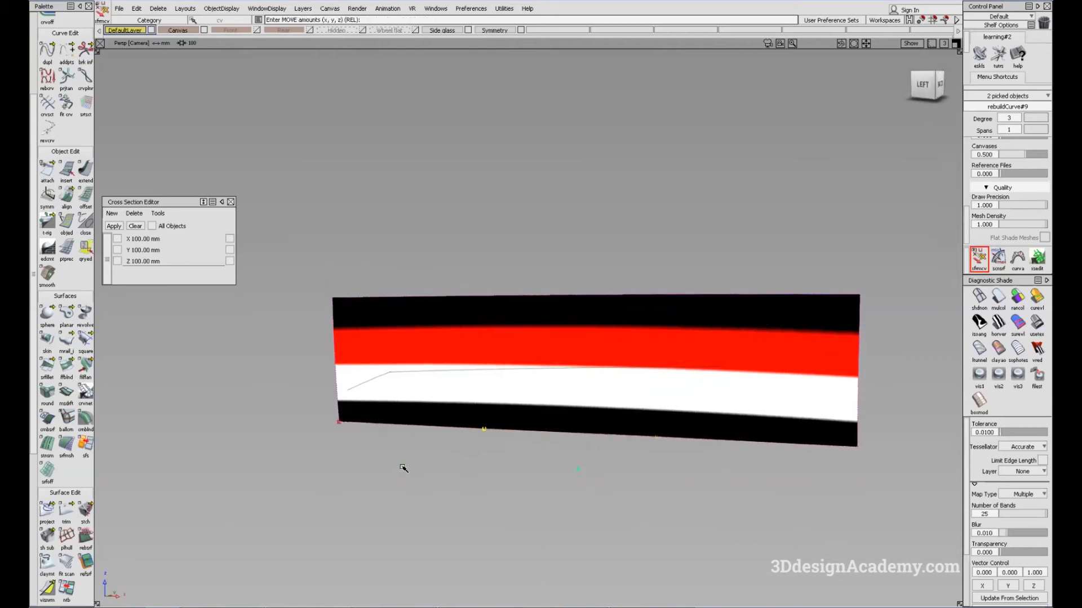
{"action": "left_click", "coordinate": [1036, 326]}
{"action": "mouse_move", "coordinate": [716, 388]}
{"action": "left_mouse_down", "text": "alt+shift"}
{"action": "mouse_move", "coordinate": [645, 399]}
{"action": "mouse_move", "coordinate": [642, 381]}
{"action": "mouse_move", "coordinate": [783, 357]}
{"action": "left_mouse_up", "text": "alt+shift"}
Step: Fine-tune the two middle CVs against the Isoangle bands, and inspect the Showroom highlight along the door from the side
{"action": "left_click", "coordinate": [978, 324]}
{"action": "mouse_move", "coordinate": [515, 404]}
{"action": "left_mouse_down", "text": "alt+shift"}
{"action": "mouse_move", "coordinate": [345, 433]}
{"action": "mouse_move", "coordinate": [395, 437]}
{"action": "left_mouse_up", "text": "alt+shift"}
{"action": "middle_click_drag", "start_coordinate": [396, 435], "coordinate": [414, 433]}
{"action": "left_click_drag", "start_coordinate": [414, 433], "coordinate": [390, 443], "text": "alt+shift"}
{"action": "left_click", "coordinate": [1038, 325]}
{"action": "mouse_move", "coordinate": [613, 455]}
{"action": "left_mouse_down", "text": "alt+shift"}
{"action": "mouse_move", "coordinate": [587, 415]}
{"action": "mouse_move", "coordinate": [632, 426]}
{"action": "left_mouse_up", "text": "alt+shift"}
{"action": "mouse_move", "coordinate": [719, 351]}
{"action": "right_mouse_down", "text": "alt+shift"}
{"action": "mouse_move", "coordinate": [762, 345]}
{"action": "mouse_move", "coordinate": [723, 330]}
{"action": "right_mouse_up", "text": "alt+shift"}
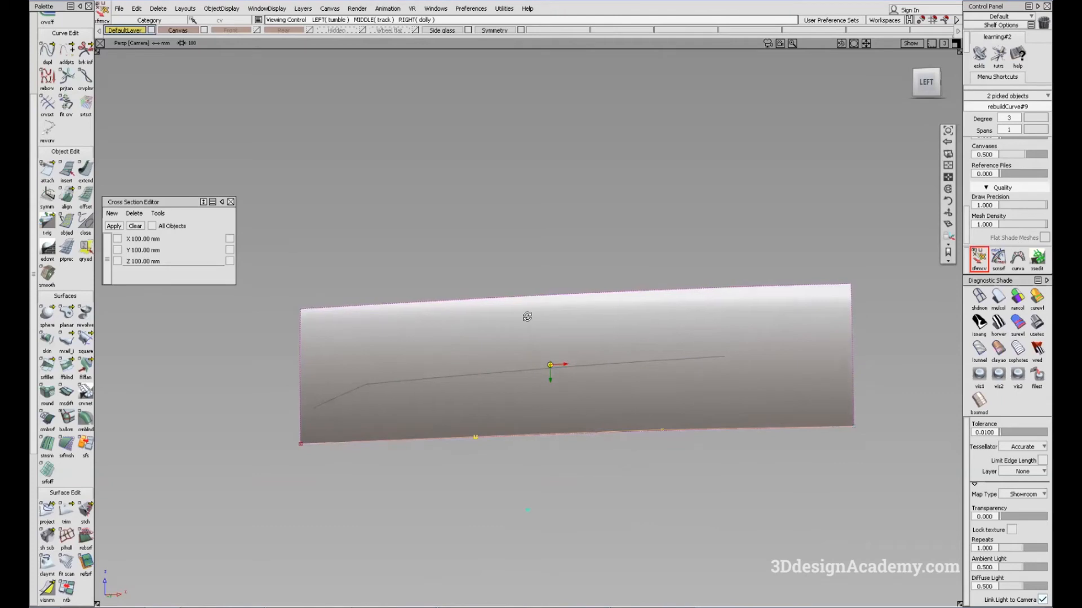
{"action": "left_click_drag", "start_coordinate": [527, 317], "coordinate": [516, 316], "text": "alt+shift"}
{"action": "right_click_drag", "start_coordinate": [703, 391], "coordinate": [701, 388], "text": "alt+shift"}
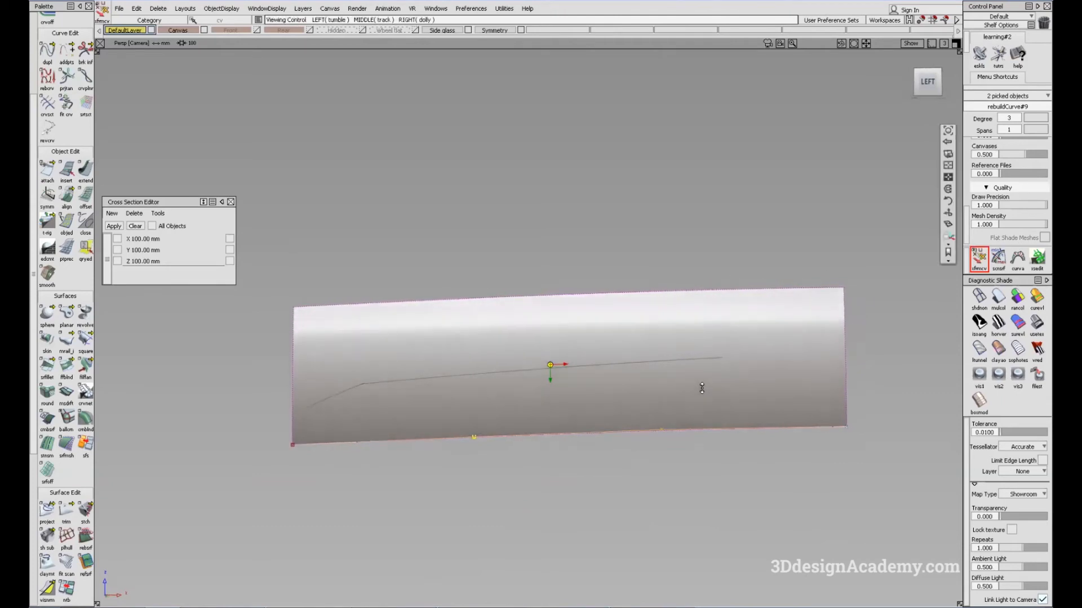
Step: Try stretching the rear end of the lower edge curve about 18.15 mm in X with the Stretch tool
{"action": "left_click_drag", "start_coordinate": [615, 490], "coordinate": [581, 370], "text": "ctrl+shift"}
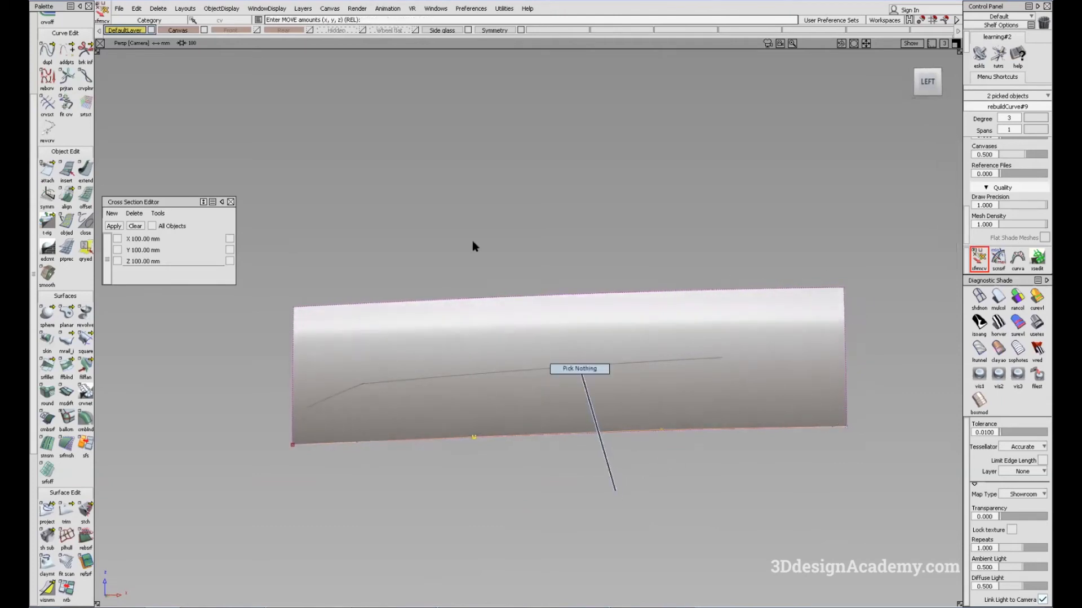
{"action": "left_click", "coordinate": [67, 52]}
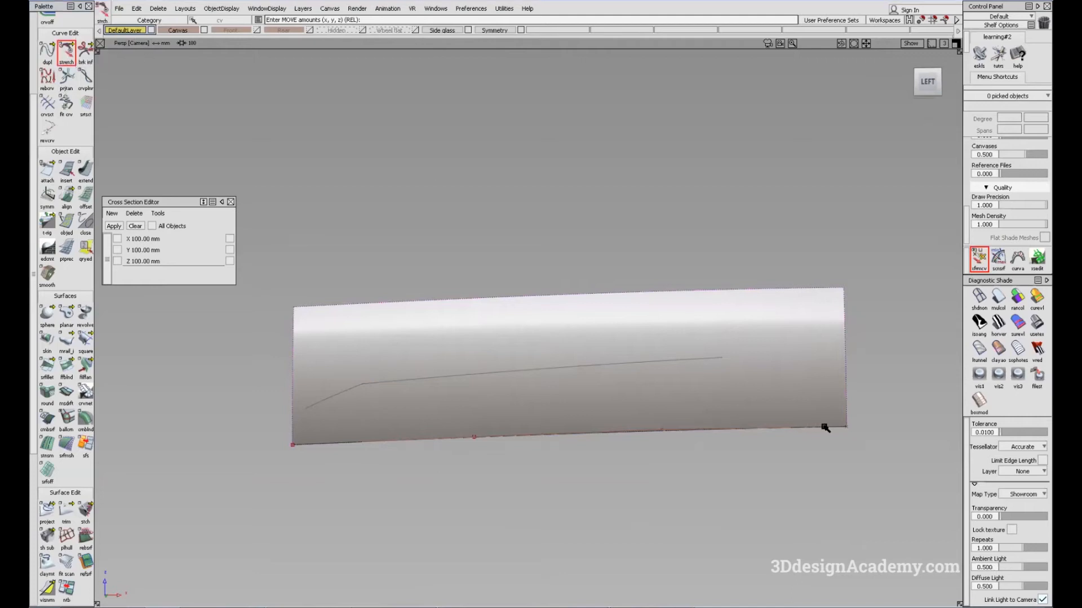
{"action": "left_click", "coordinate": [825, 430]}
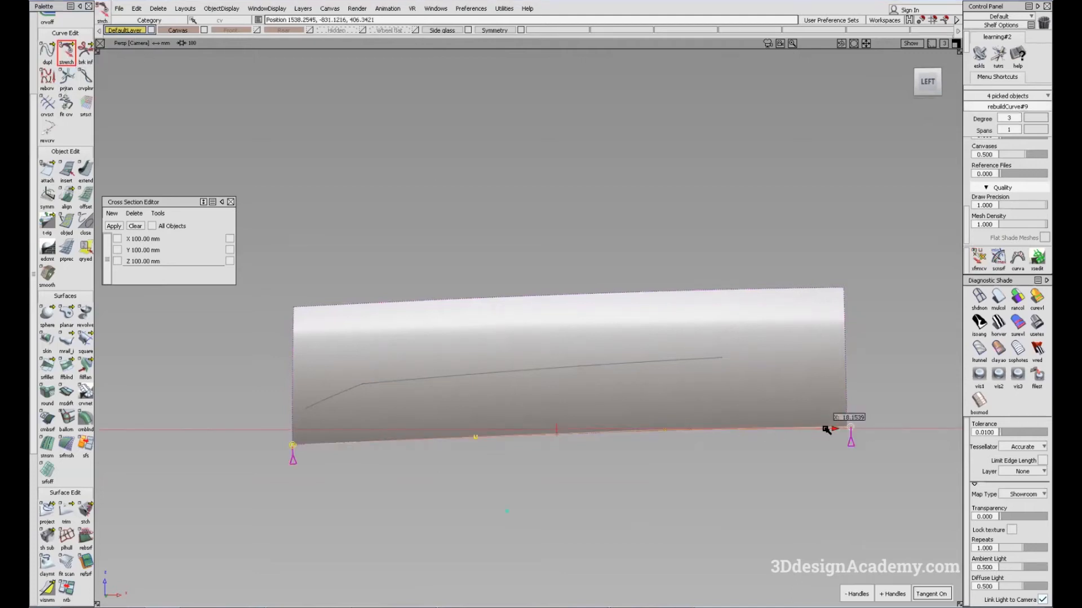
{"action": "left_click_drag", "start_coordinate": [614, 457], "coordinate": [615, 457]}
{"action": "left_click_drag", "start_coordinate": [633, 461], "coordinate": [764, 407], "text": "alt+shift"}
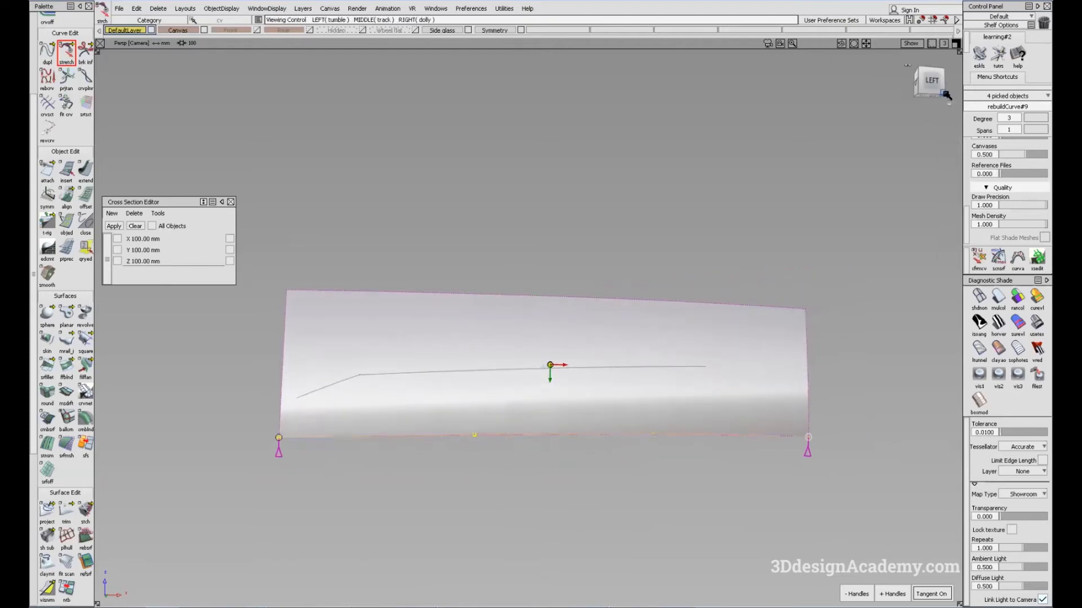
{"action": "left_click_drag", "start_coordinate": [684, 370], "coordinate": [566, 373], "text": "alt+shift"}
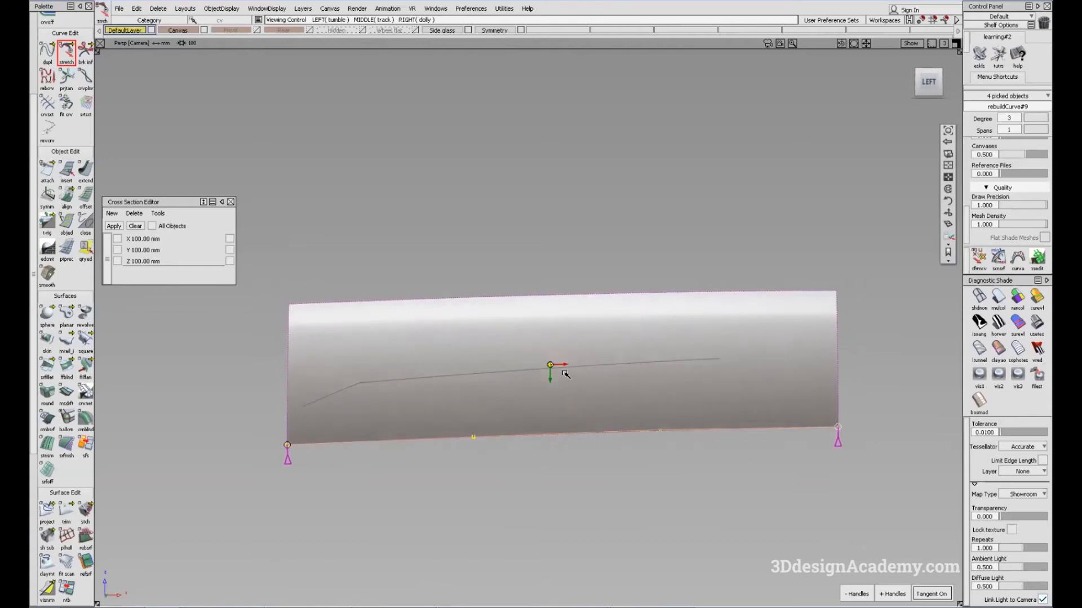
{"action": "key", "text": "ctrl+z"}
{"action": "key", "text": "ctrl+shift+z"}
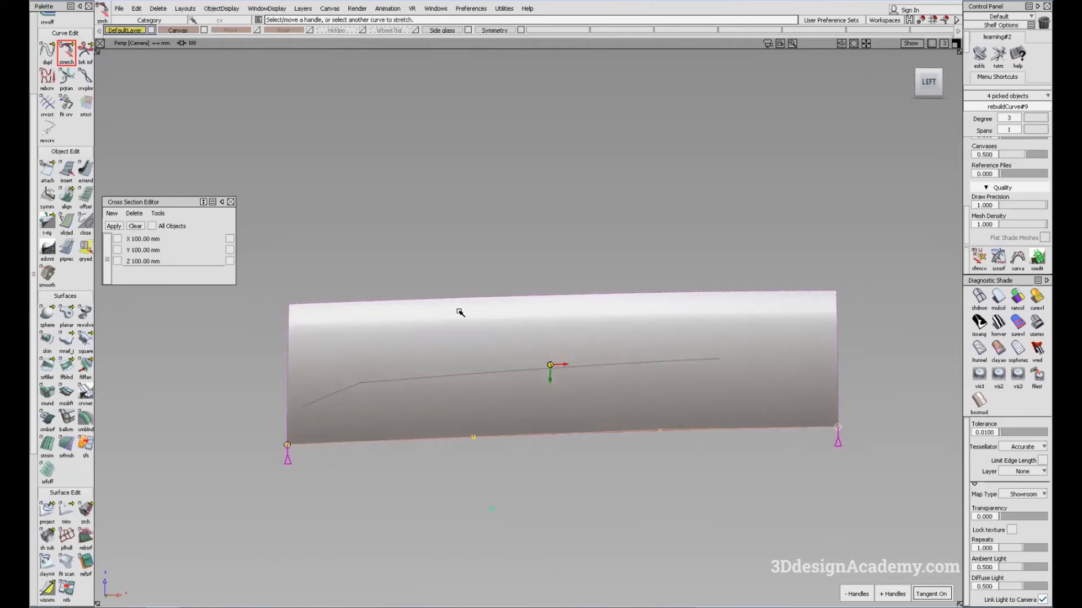
{"action": "mouse_move", "coordinate": [744, 404]}
{"action": "left_mouse_down", "text": "alt+shift"}
{"action": "mouse_move", "coordinate": [695, 391]}
{"action": "mouse_move", "coordinate": [702, 402]}
{"action": "mouse_move", "coordinate": [698, 391]}
{"action": "left_mouse_up", "text": "alt+shift"}
{"action": "left_click_drag", "start_coordinate": [796, 366], "coordinate": [808, 379], "text": "alt+shift"}
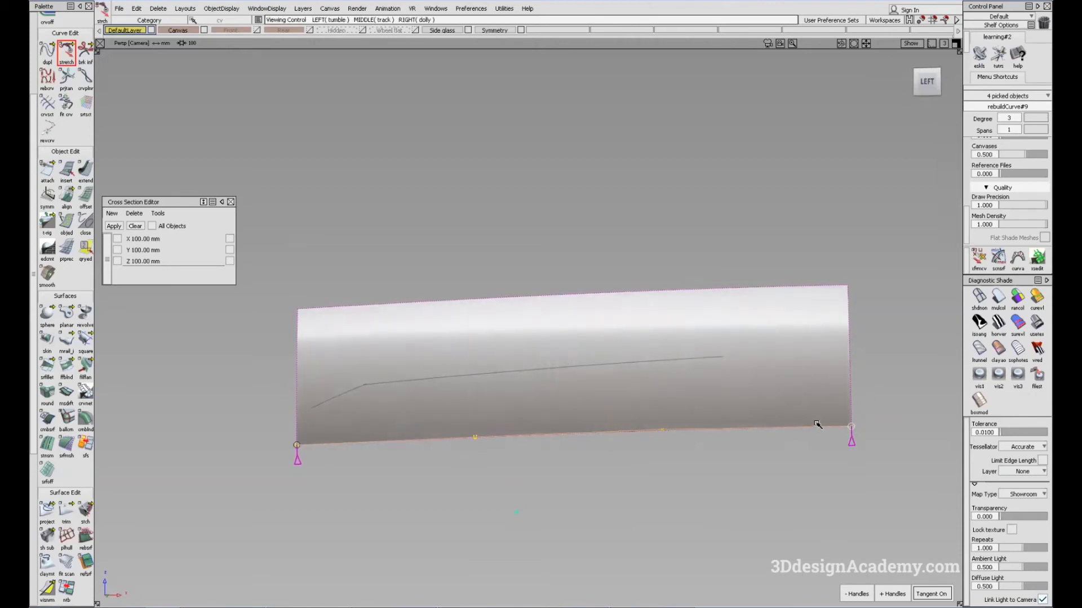
Step: Shade the door with Isoangle bands, adjust the lower edge curve's rear Stretch handle in Y, and deselect everything
{"action": "mouse_move", "coordinate": [750, 444]}
{"action": "left_mouse_down", "text": "alt+shift"}
{"action": "mouse_move", "coordinate": [733, 416]}
{"action": "mouse_move", "coordinate": [570, 425]}
{"action": "mouse_move", "coordinate": [543, 413]}
{"action": "mouse_move", "coordinate": [834, 344]}
{"action": "left_mouse_up", "text": "alt+shift"}
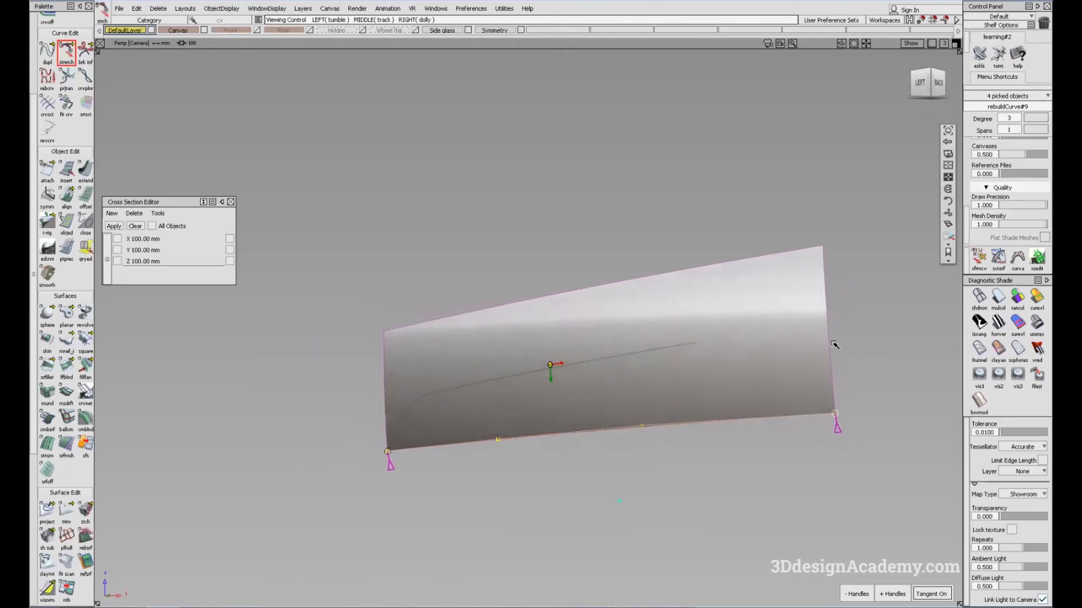
{"action": "left_click", "coordinate": [980, 322]}
{"action": "left_click_drag", "start_coordinate": [669, 406], "coordinate": [509, 333], "text": "alt+shift"}
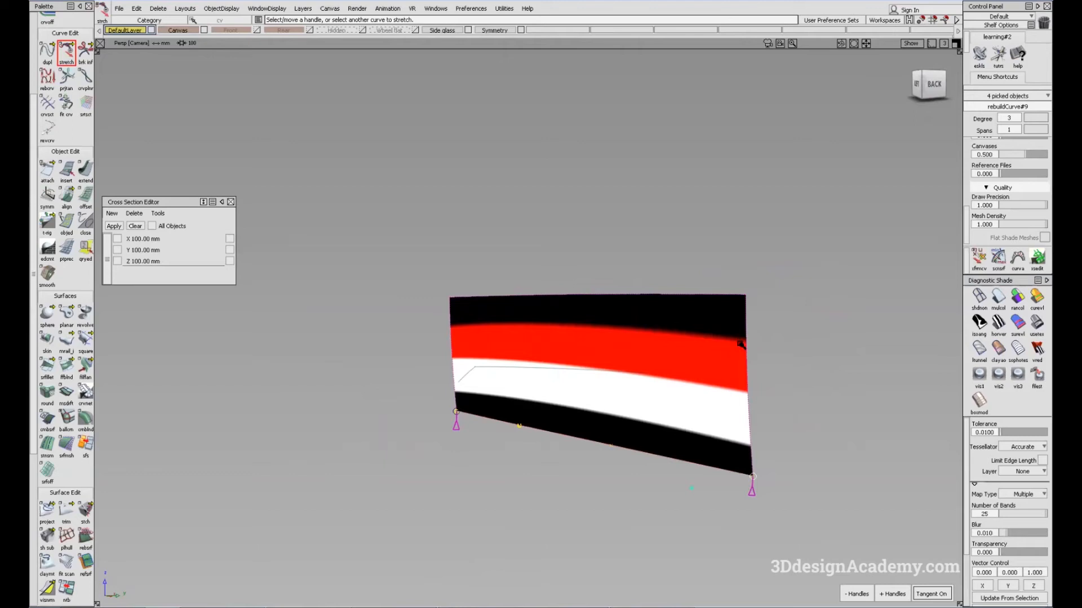
{"action": "left_click_drag", "start_coordinate": [357, 374], "coordinate": [693, 349], "text": "alt+shift"}
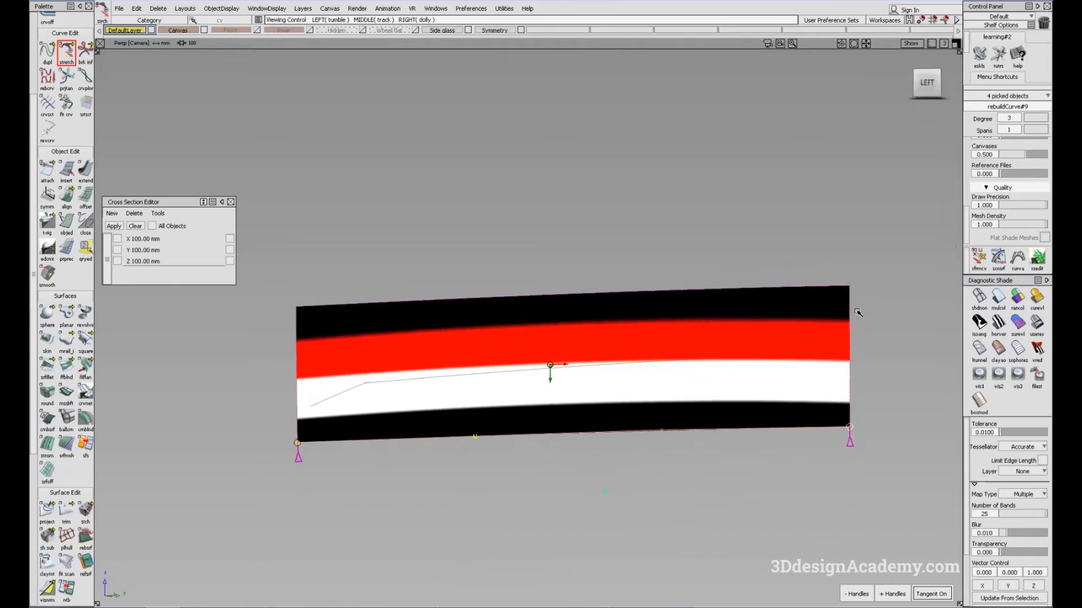
{"action": "left_click_drag", "start_coordinate": [550, 367], "coordinate": [461, 471], "text": "alt+shift"}
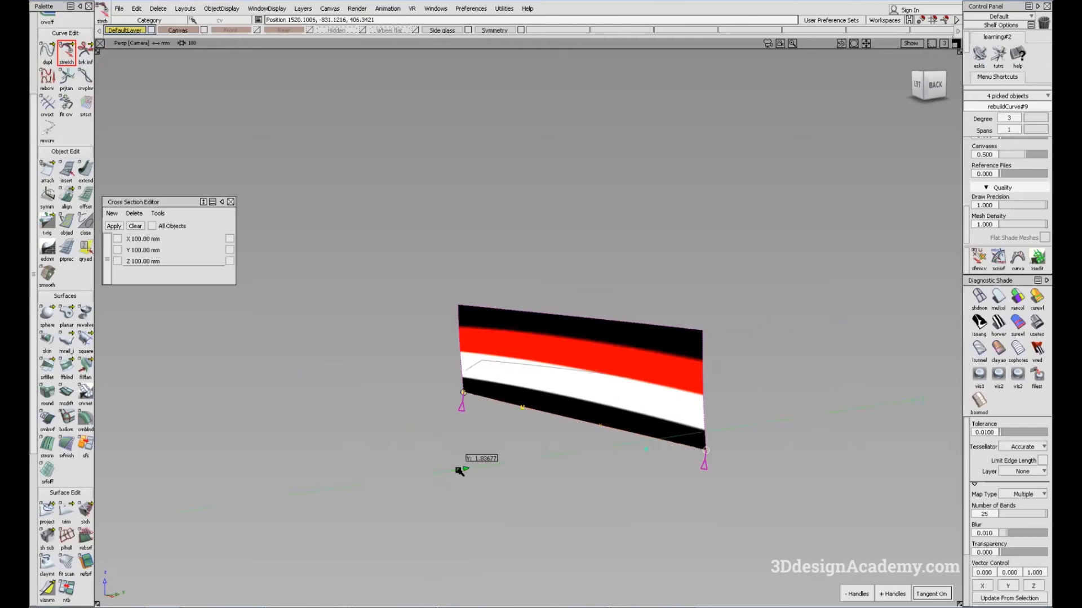
{"action": "middle_click_drag", "start_coordinate": [460, 471], "coordinate": [461, 471]}
{"action": "scroll", "coordinate": [708, 452], "scroll_direction": "up", "scroll_amount": 2}
{"action": "left_click_drag", "start_coordinate": [535, 472], "coordinate": [478, 473], "text": "alt+shift"}
{"action": "right_click_drag", "start_coordinate": [737, 431], "coordinate": [439, 476], "text": "alt+shift"}
{"action": "left_click", "coordinate": [979, 258]}
{"action": "left_click", "coordinate": [626, 378]}
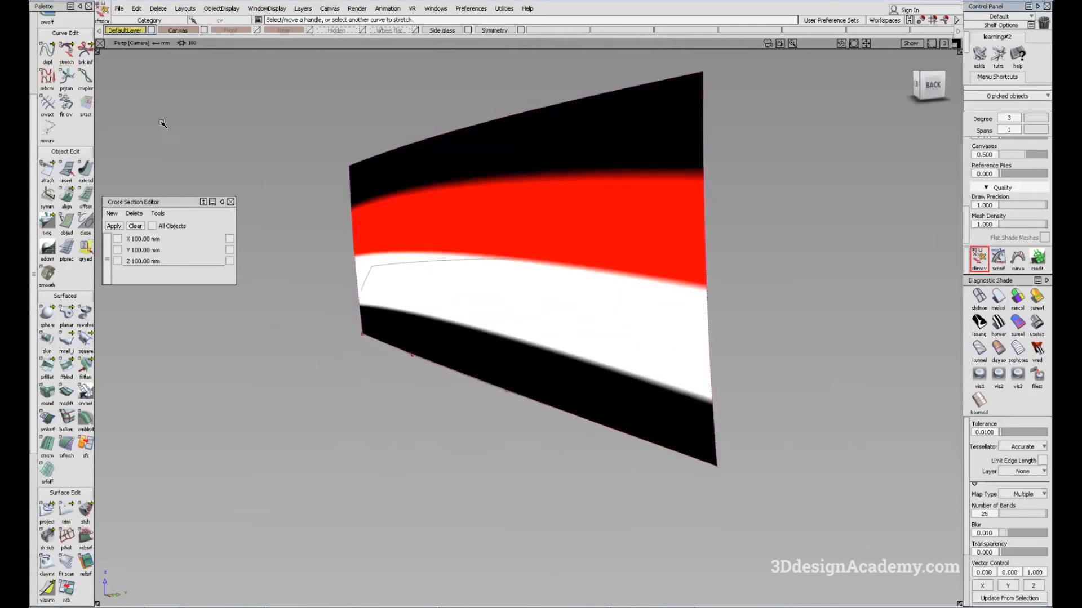
Step: Stretch the rear end of the lower edge curve about 1.37 mm in Y, and clear the selection
{"action": "left_click", "coordinate": [64, 49]}
{"action": "left_click", "coordinate": [706, 465]}
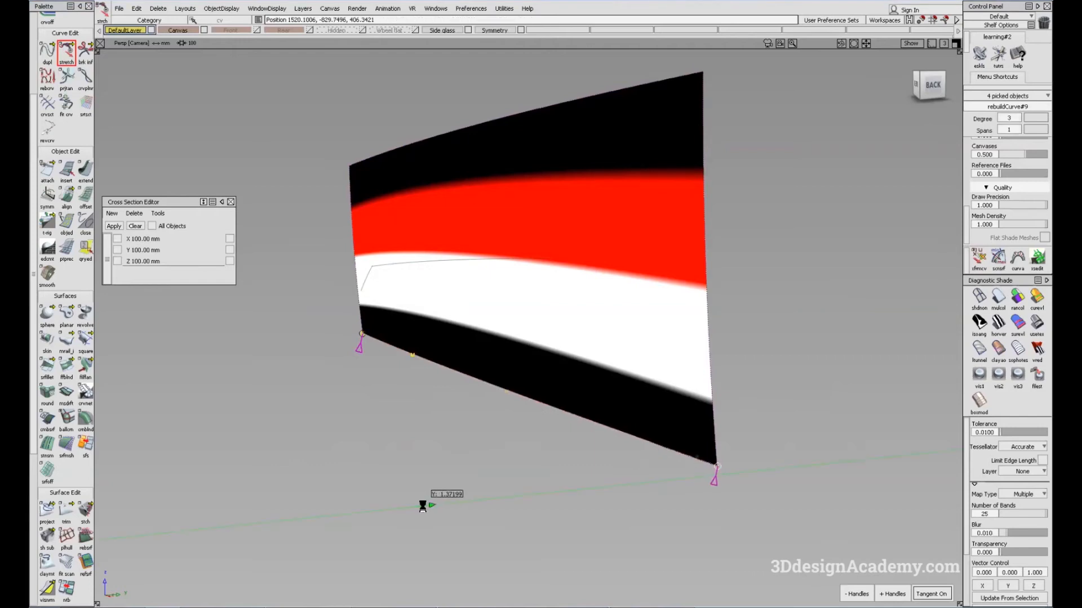
{"action": "left_click_drag", "start_coordinate": [707, 444], "coordinate": [738, 431], "text": "alt+shift"}
{"action": "right_click_drag", "start_coordinate": [738, 431], "coordinate": [597, 382], "text": "alt+shift"}
{"action": "left_click_drag", "start_coordinate": [586, 420], "coordinate": [860, 377], "text": "alt+shift"}
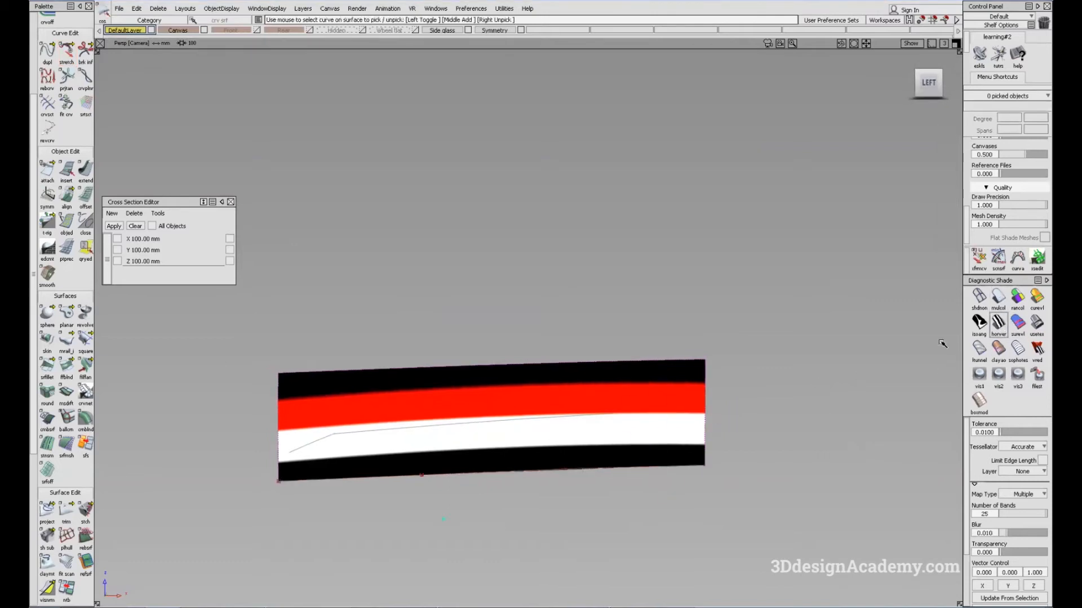
Step: Shade the stretched door surface with the Showroom map and check its highlights from the side
{"action": "left_click_drag", "start_coordinate": [510, 402], "coordinate": [541, 406], "text": "alt+shift"}
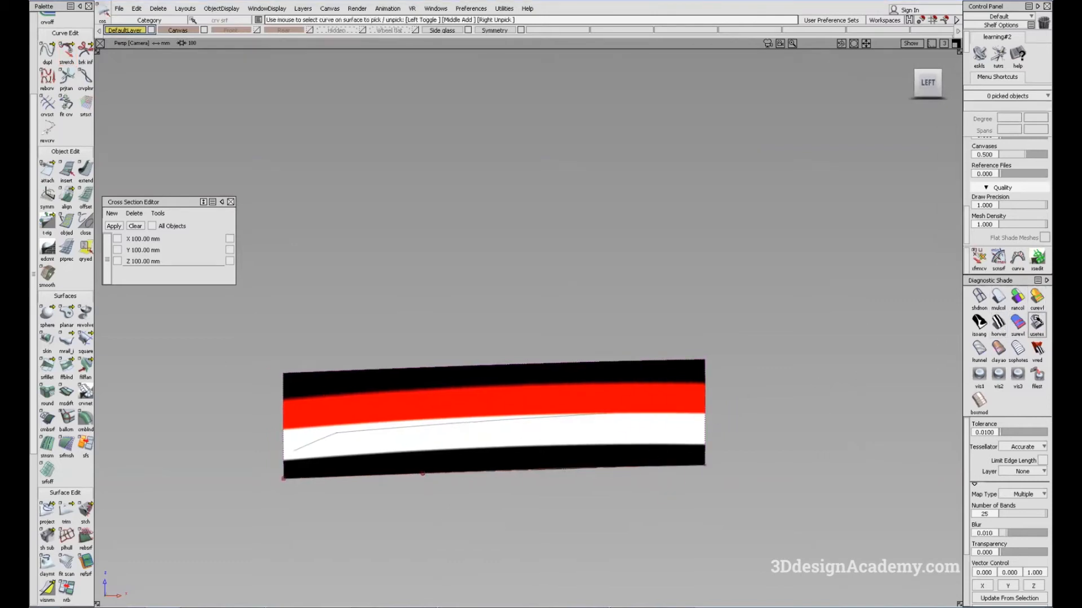
{"action": "left_click", "coordinate": [1038, 321]}
{"action": "mouse_move", "coordinate": [535, 487]}
{"action": "left_mouse_down", "text": "alt+shift"}
{"action": "mouse_move", "coordinate": [520, 469]}
{"action": "mouse_move", "coordinate": [532, 467]}
{"action": "left_mouse_up", "text": "alt+shift"}
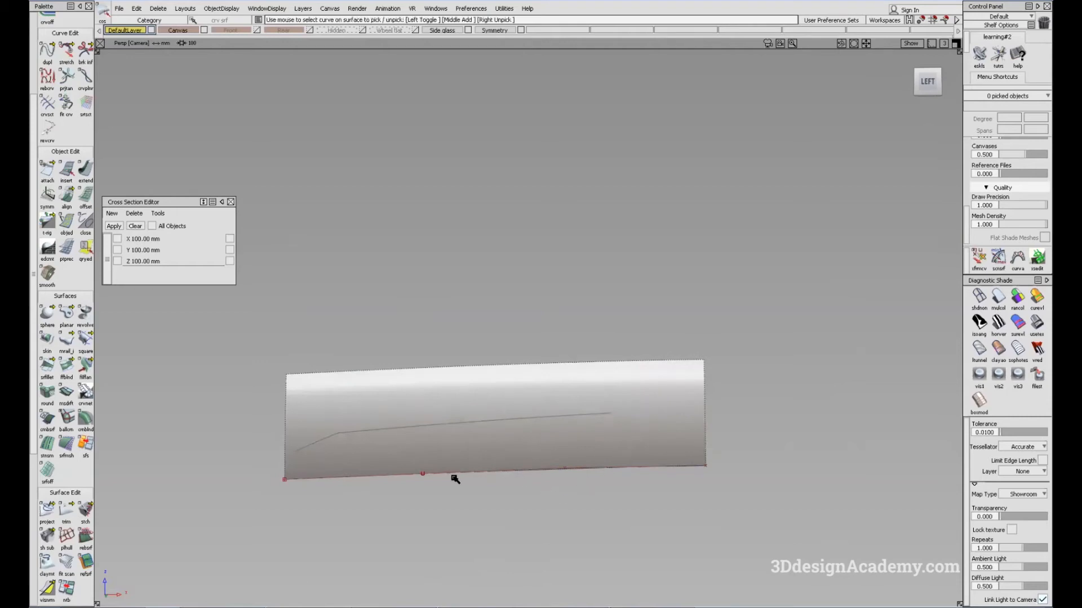
{"action": "left_click_drag", "start_coordinate": [541, 491], "coordinate": [542, 490], "text": "alt+shift"}
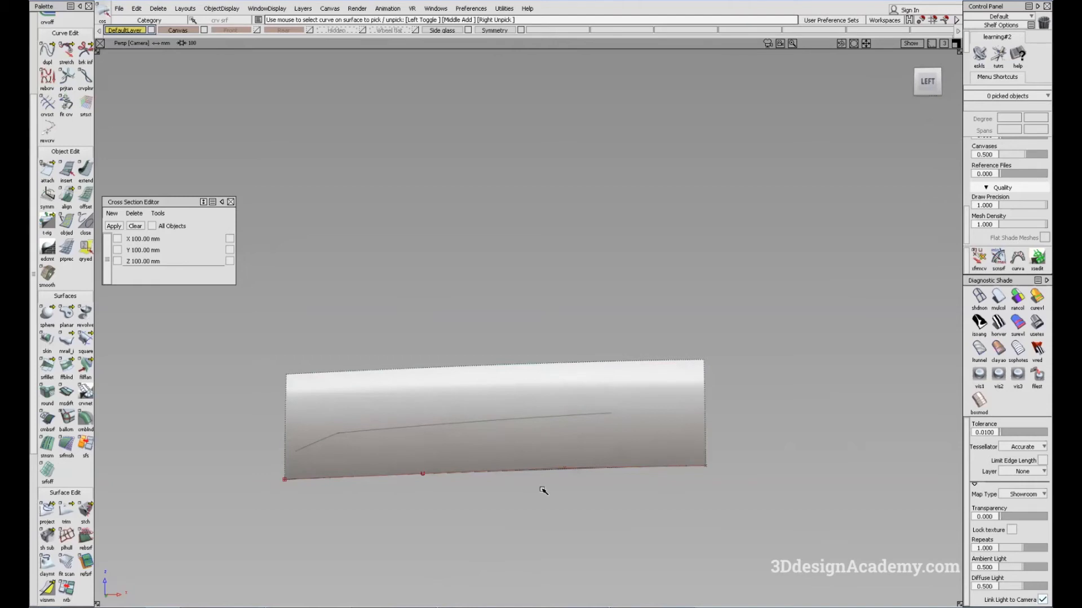
Step: Examine the lower door surface's highlights with Isoangle bands and the Showroom map from several angles, and clear the selection
{"action": "left_click_drag", "start_coordinate": [495, 500], "coordinate": [404, 449], "text": "alt+shift"}
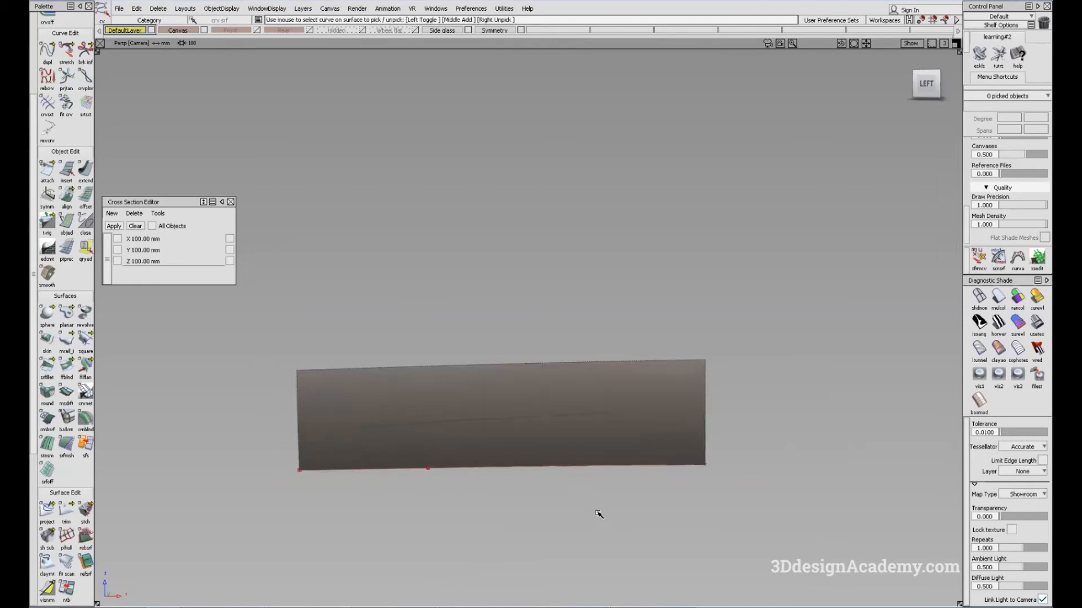
{"action": "mouse_move", "coordinate": [326, 502]}
{"action": "left_mouse_down", "text": "alt+shift"}
{"action": "mouse_move", "coordinate": [488, 411]}
{"action": "mouse_move", "coordinate": [415, 386]}
{"action": "mouse_move", "coordinate": [659, 379]}
{"action": "mouse_move", "coordinate": [555, 438]}
{"action": "mouse_move", "coordinate": [703, 428]}
{"action": "mouse_move", "coordinate": [649, 427]}
{"action": "left_mouse_up", "text": "alt+shift"}
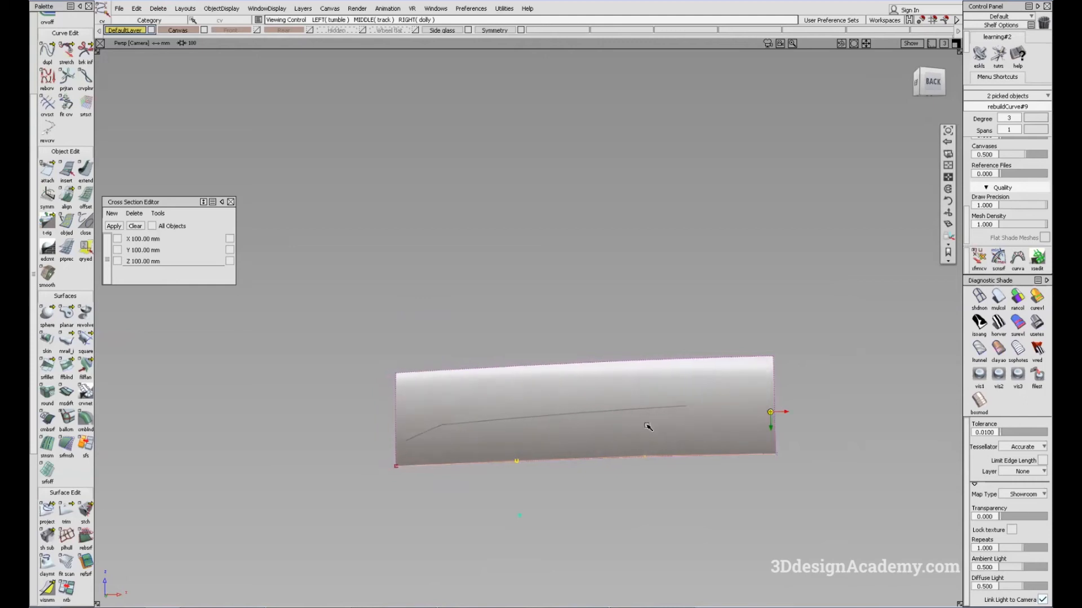
{"action": "left_click", "coordinate": [977, 322]}
{"action": "left_click", "coordinate": [719, 406]}
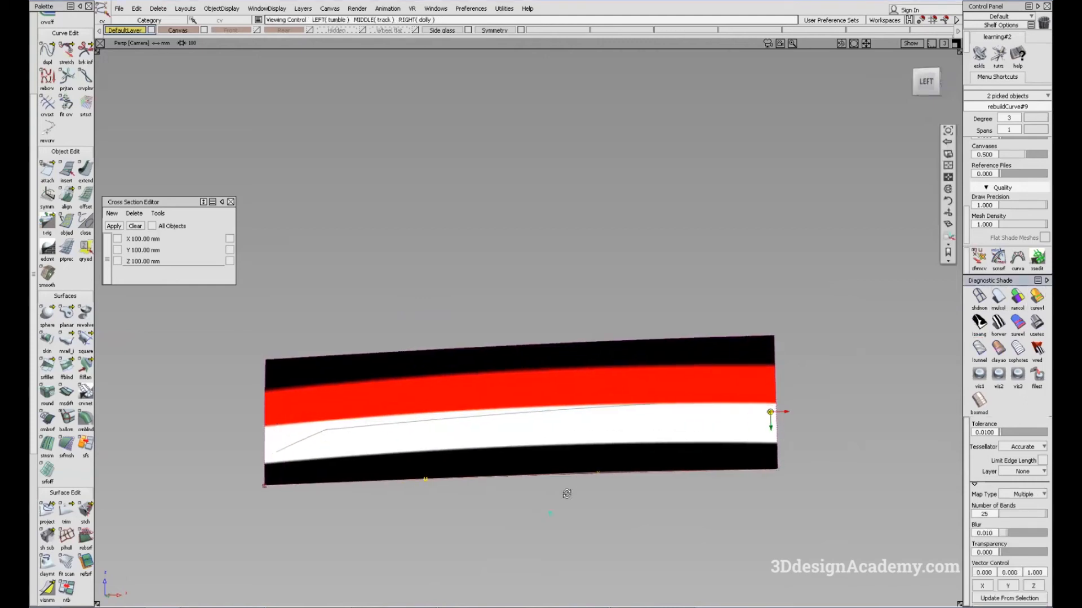
{"action": "left_click", "coordinate": [970, 257]}
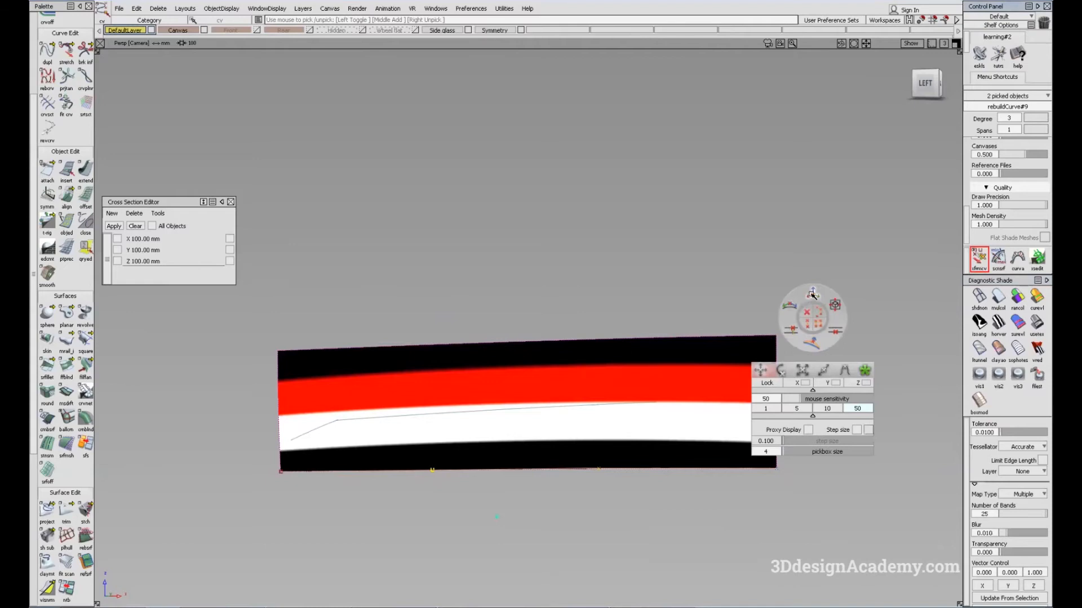
{"action": "left_click_drag", "start_coordinate": [558, 452], "coordinate": [404, 519], "text": "alt+shift"}
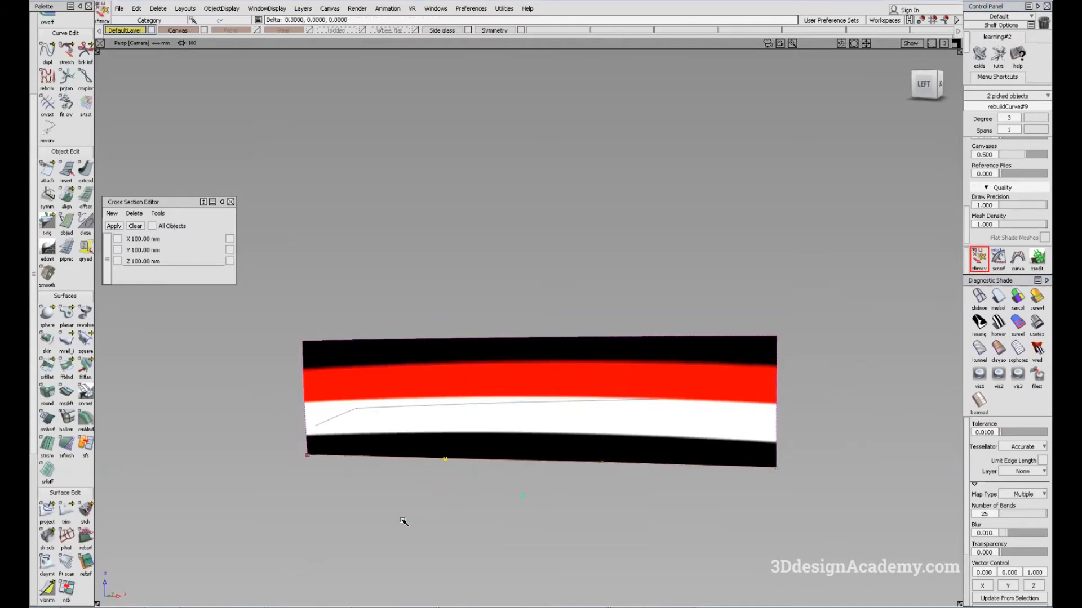
{"action": "middle_click_drag", "start_coordinate": [405, 521], "coordinate": [409, 522]}
{"action": "left_click", "coordinate": [1036, 322]}
{"action": "mouse_move", "coordinate": [604, 471]}
{"action": "left_mouse_down", "text": "alt+shift"}
{"action": "mouse_move", "coordinate": [634, 469]}
{"action": "mouse_move", "coordinate": [628, 498]}
{"action": "mouse_move", "coordinate": [291, 121]}
{"action": "left_mouse_up", "text": "alt+shift"}
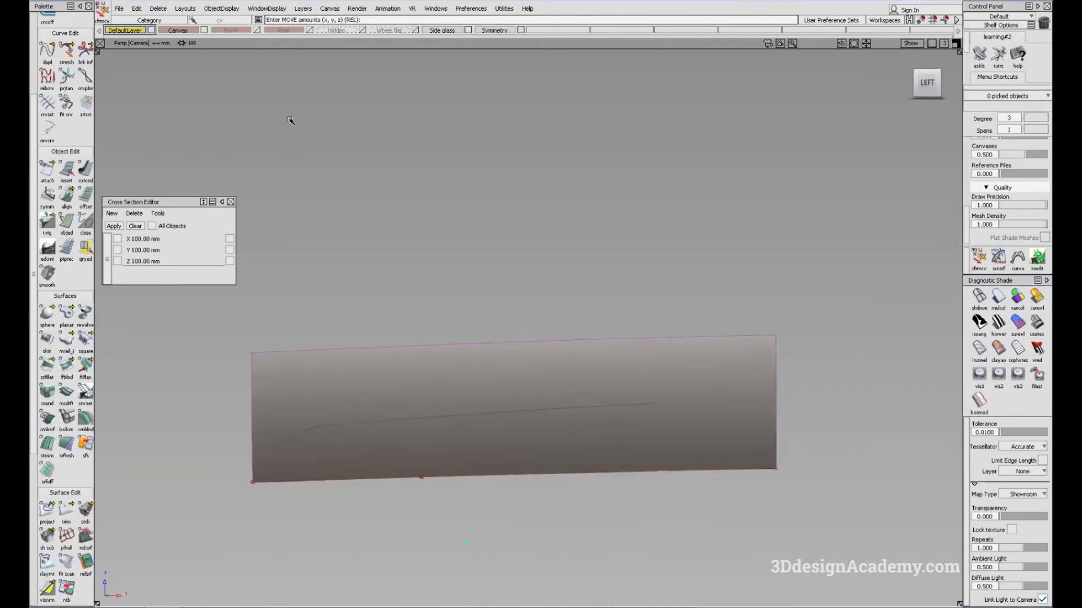
Step: Show all hidden objects, inspect the car side with the Showroom map, and shade the whole model in Multi Color
{"action": "left_click", "coordinate": [228, 11]}
{"action": "left_click", "coordinate": [273, 65]}
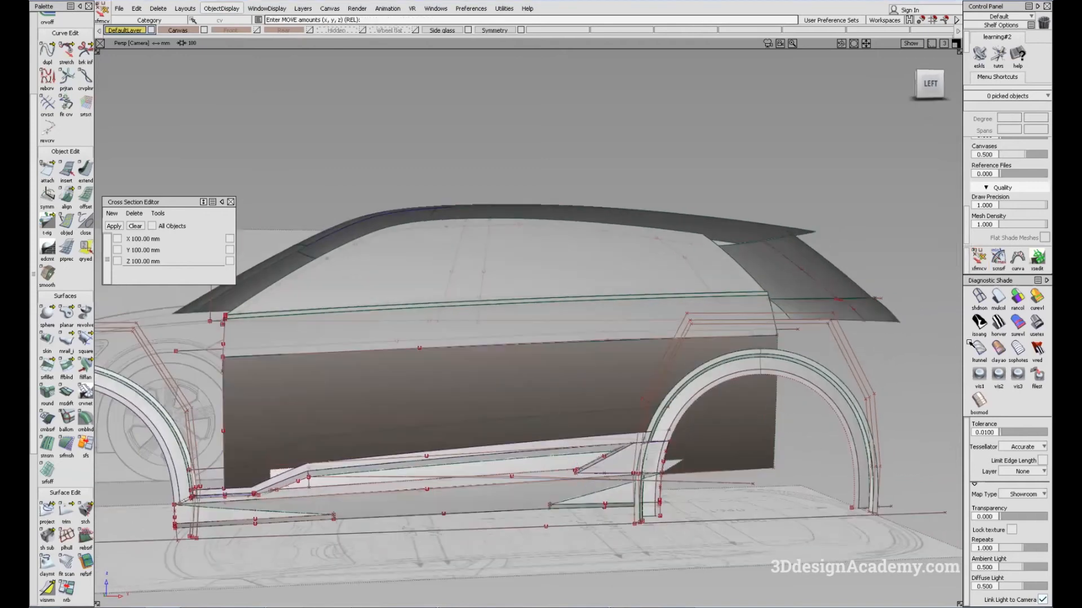
{"action": "left_click", "coordinate": [1006, 300]}
{"action": "left_click_drag", "start_coordinate": [532, 425], "coordinate": [524, 572], "text": "alt+shift"}
{"action": "left_click_drag", "start_coordinate": [879, 473], "coordinate": [875, 473], "text": "alt+shift"}
{"action": "left_click", "coordinate": [1035, 324]}
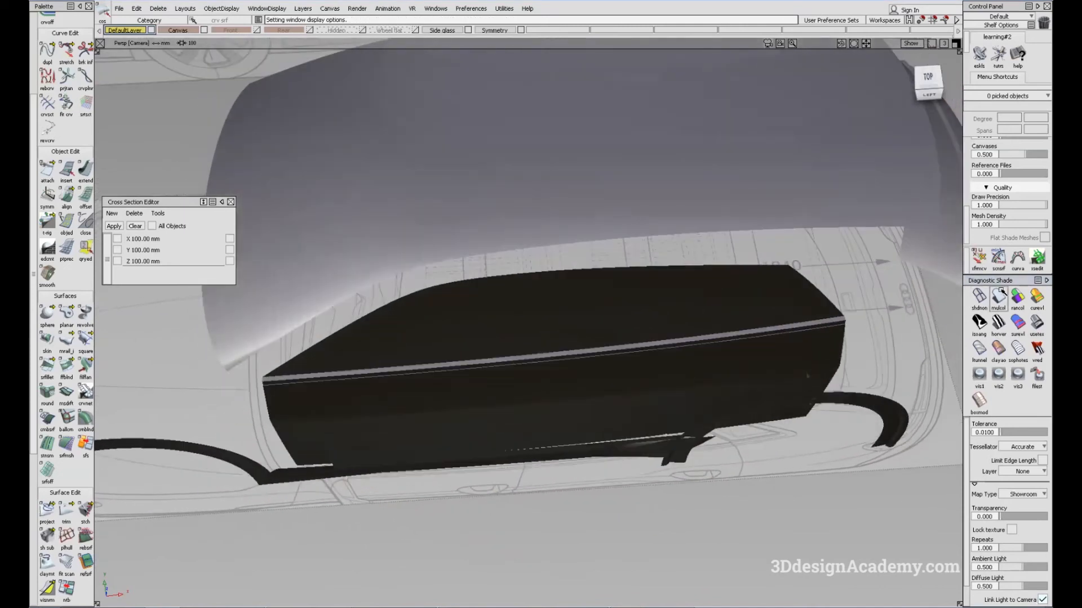
{"action": "left_click", "coordinate": [998, 297]}
Step: Try a Freeform Blend between the sill trim's long upper edge and the lower door curve above it, using G0 Position on both sides
{"action": "left_click_drag", "start_coordinate": [614, 450], "coordinate": [601, 490], "text": "alt+shift"}
{"action": "left_click_drag", "start_coordinate": [532, 464], "coordinate": [534, 425], "text": "ctrl+shift"}
{"action": "right_click_drag", "start_coordinate": [533, 425], "coordinate": [385, 477], "text": "alt+shift"}
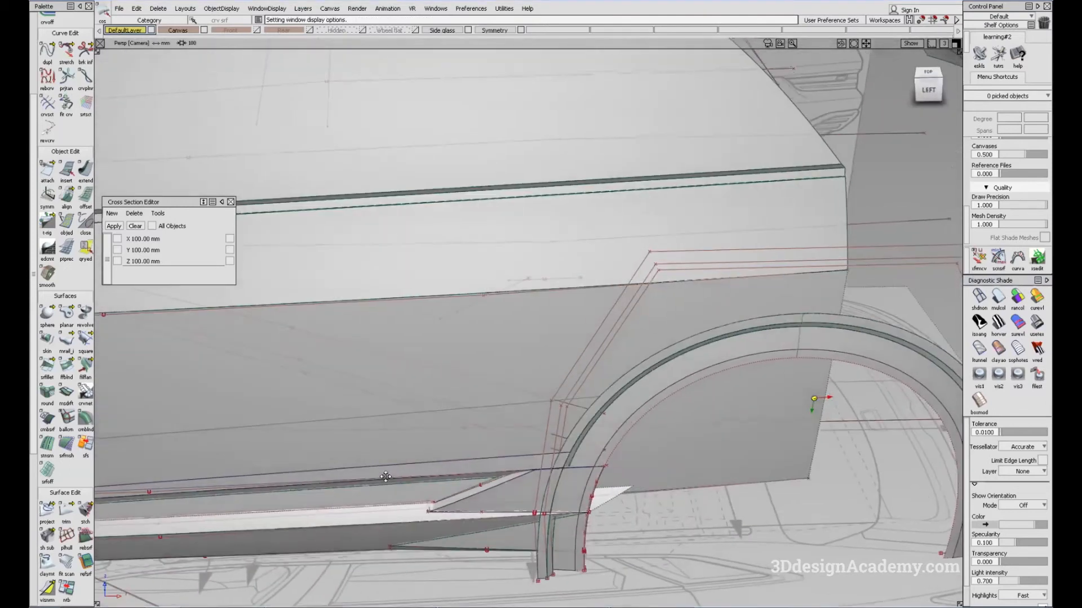
{"action": "middle_click_drag", "start_coordinate": [385, 477], "coordinate": [544, 417], "text": "alt+shift"}
{"action": "left_click", "coordinate": [63, 367]}
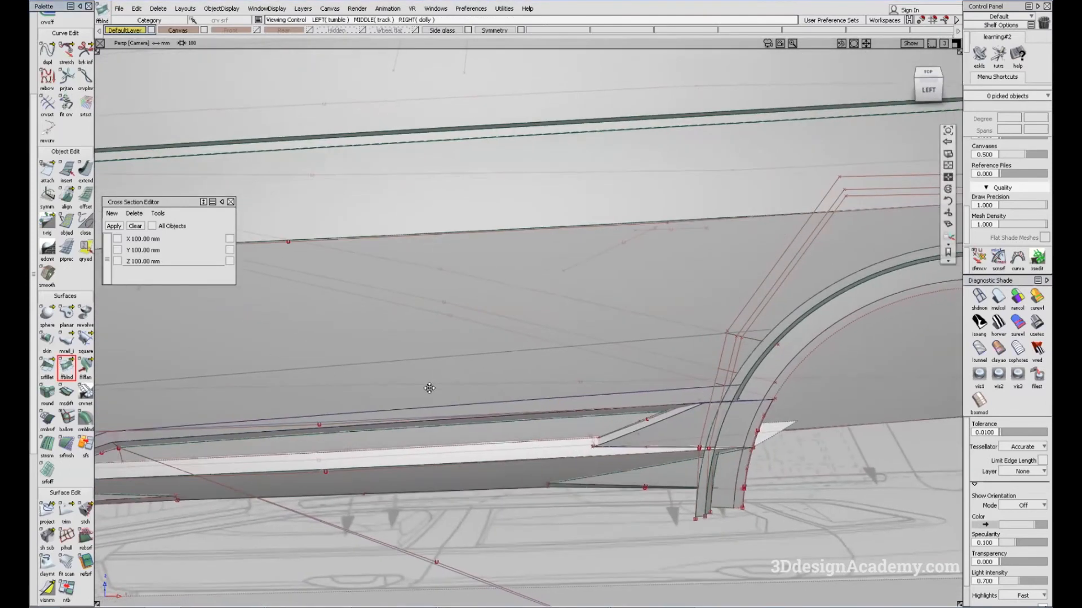
{"action": "left_click", "coordinate": [439, 409]}
{"action": "left_click", "coordinate": [448, 362]}
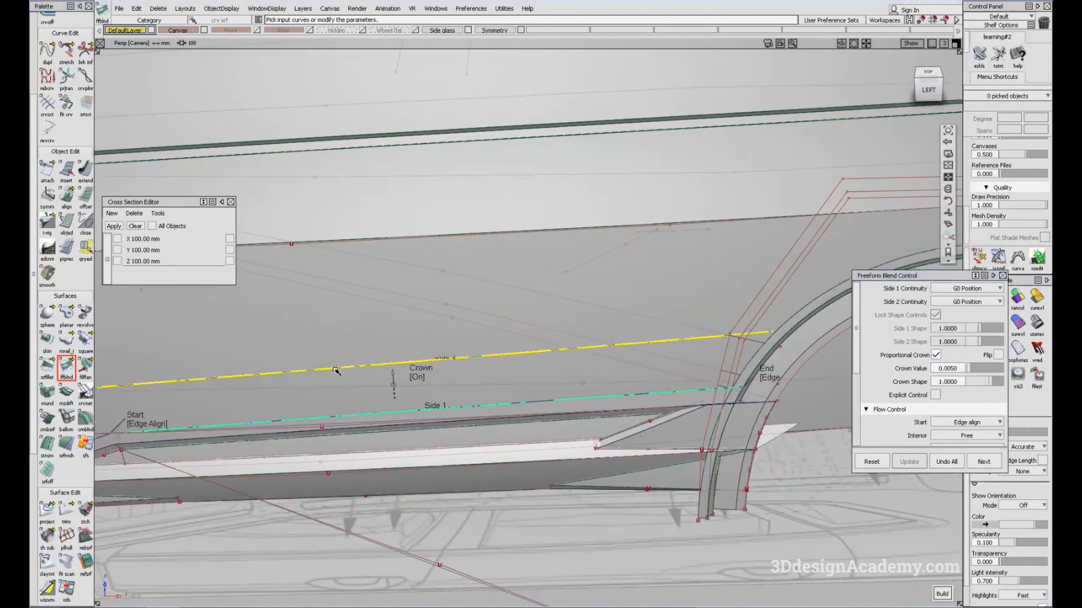
{"action": "middle_click_drag", "start_coordinate": [283, 417], "coordinate": [433, 393], "text": "alt+shift"}
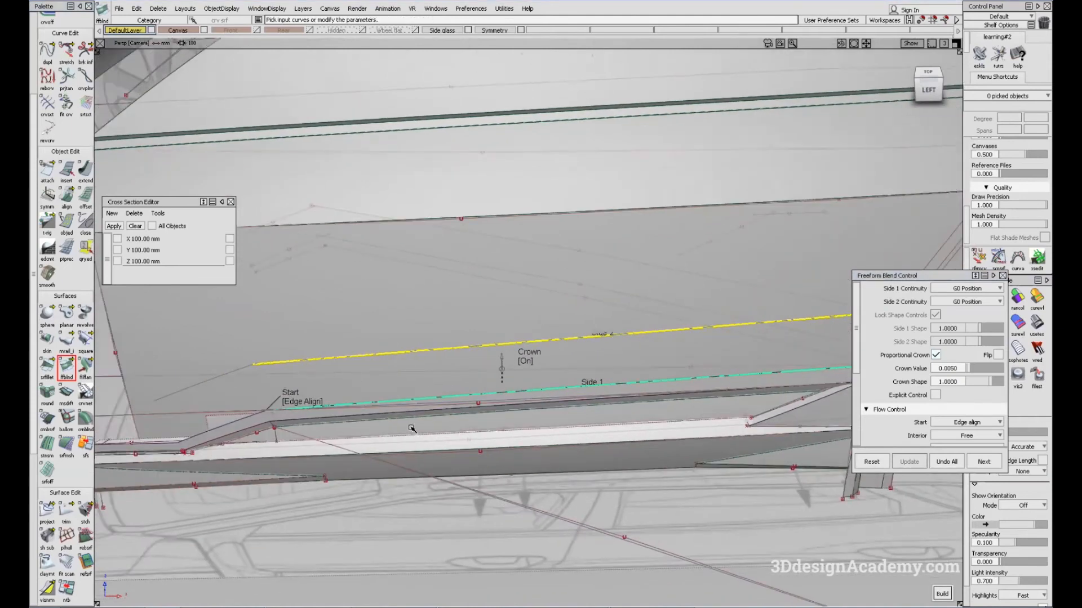
{"action": "middle_click_drag", "start_coordinate": [755, 414], "coordinate": [527, 398], "text": "alt+shift"}
{"action": "middle_click_drag", "start_coordinate": [300, 423], "coordinate": [440, 398], "text": "alt+shift"}
{"action": "left_click_drag", "start_coordinate": [420, 514], "coordinate": [416, 420], "text": "ctrl+shift"}
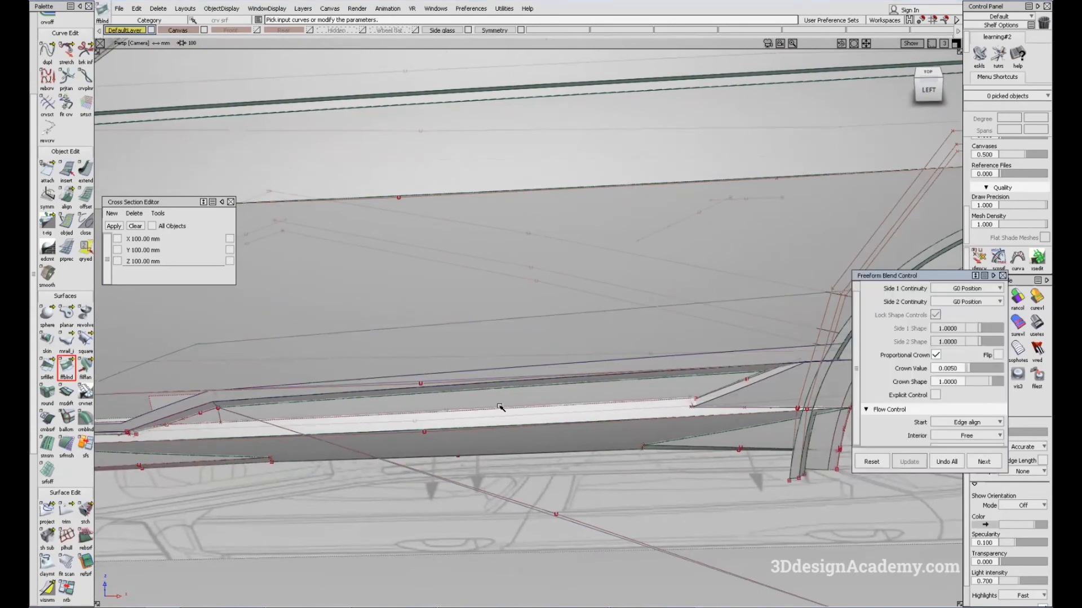
Step: Build a Freeform Blend surface with G0 Position on both sides between the sill trim's long upper edge and the lower door curve
{"action": "right_click_drag", "start_coordinate": [500, 407], "coordinate": [354, 422], "text": "alt+shift"}
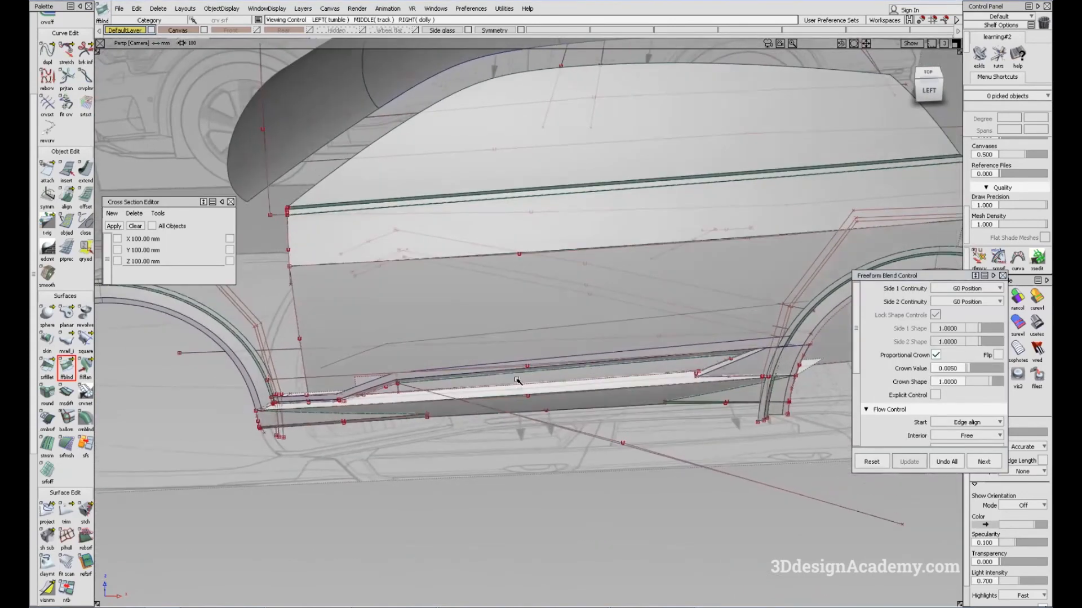
{"action": "right_click_drag", "start_coordinate": [539, 379], "coordinate": [526, 362], "text": "alt+shift"}
{"action": "middle_click_drag", "start_coordinate": [526, 362], "coordinate": [441, 411], "text": "alt+shift"}
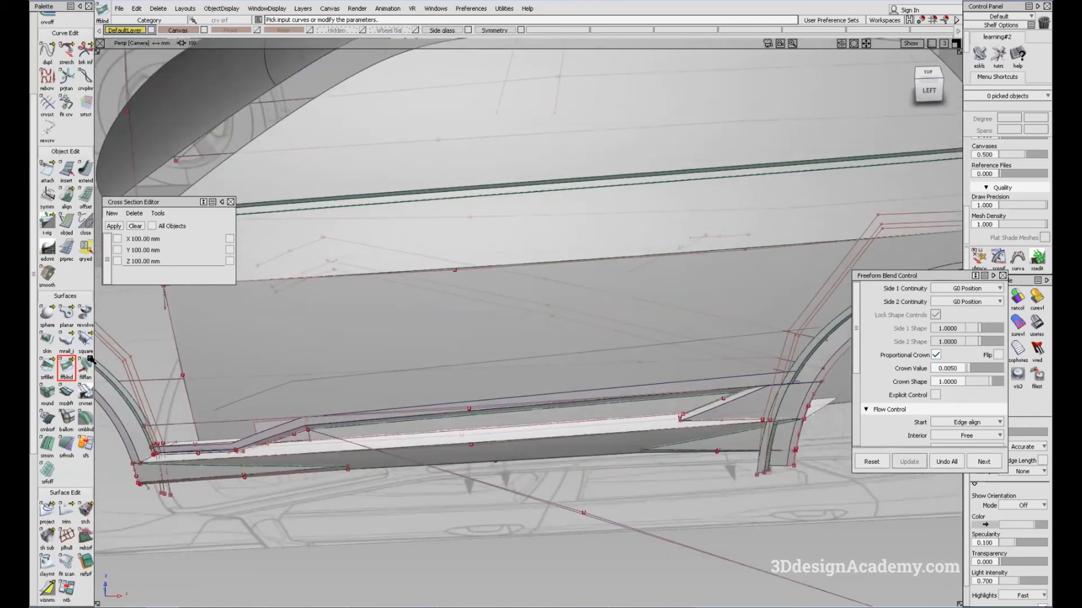
{"action": "left_click_drag", "start_coordinate": [555, 402], "coordinate": [553, 398], "text": "alt+shift"}
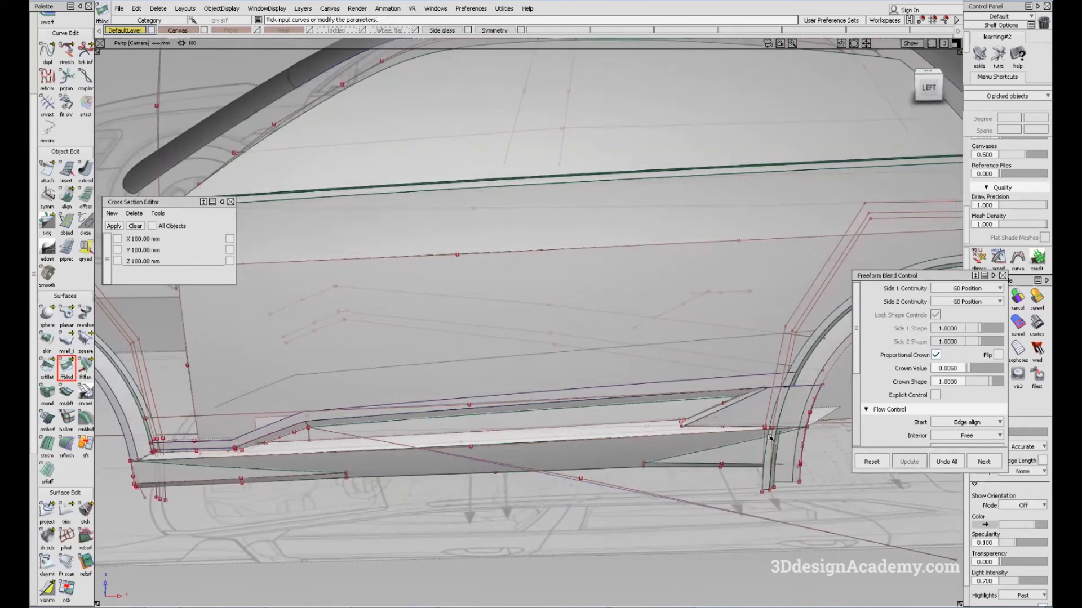
{"action": "left_click_drag", "start_coordinate": [360, 447], "coordinate": [315, 479], "text": "alt+shift"}
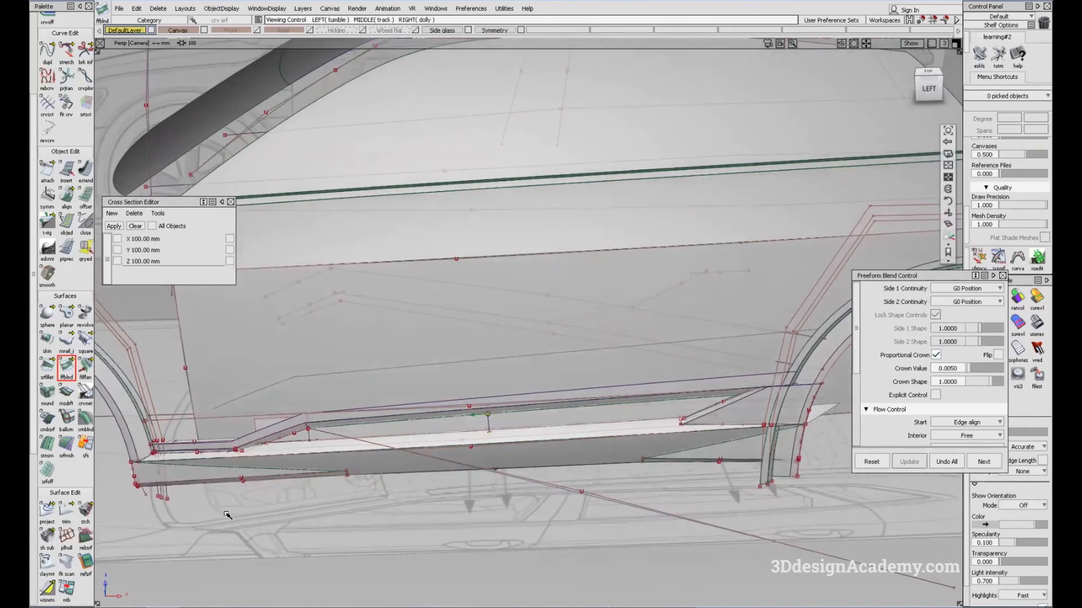
{"action": "left_click_drag", "start_coordinate": [227, 514], "coordinate": [151, 466], "text": "alt+shift"}
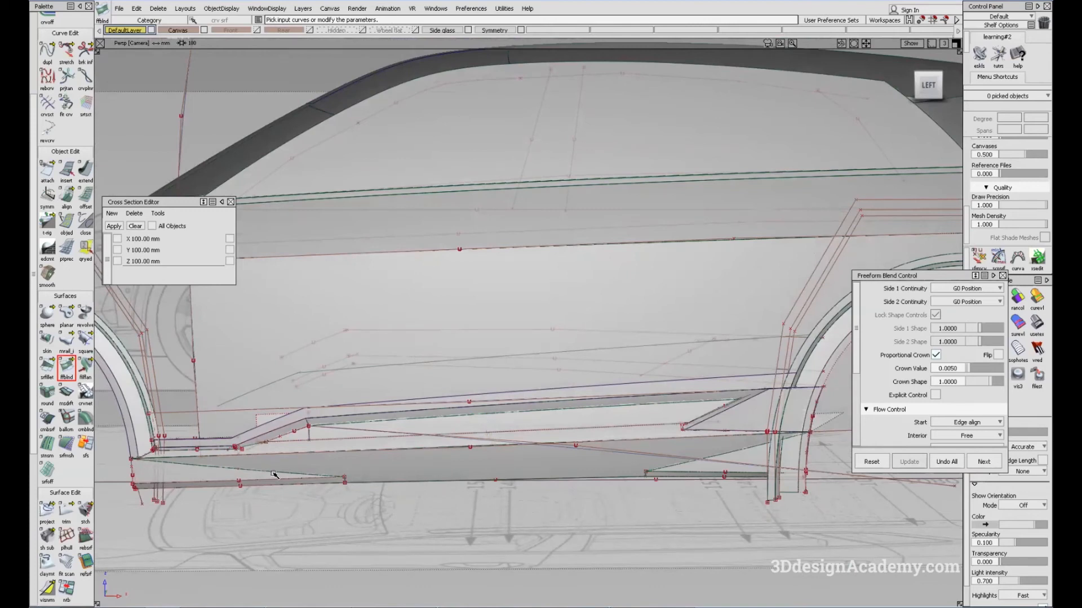
{"action": "left_click_drag", "start_coordinate": [682, 493], "coordinate": [566, 400], "text": "alt+shift"}
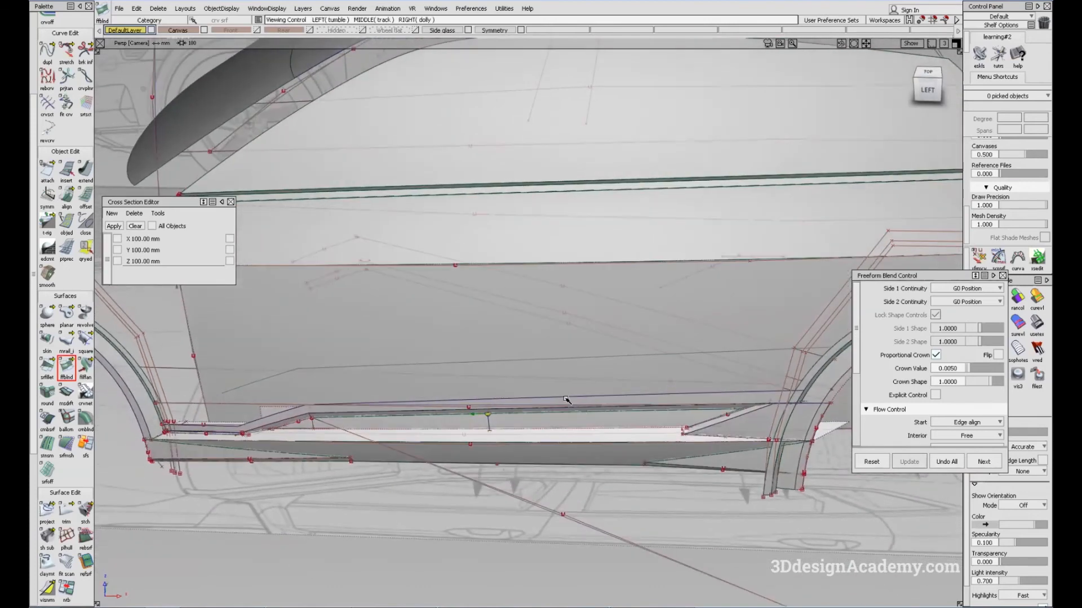
{"action": "left_click", "coordinate": [569, 360]}
{"action": "left_click_drag", "start_coordinate": [569, 360], "coordinate": [662, 423], "text": "alt+shift"}
{"action": "left_click", "coordinate": [984, 461]}
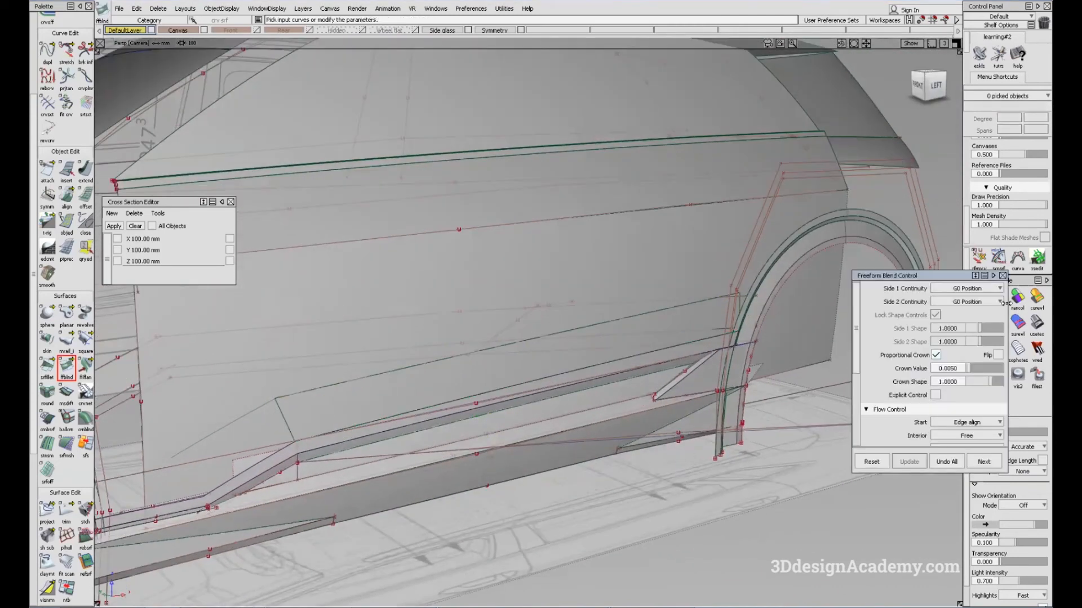
{"action": "left_click", "coordinate": [1003, 275]}
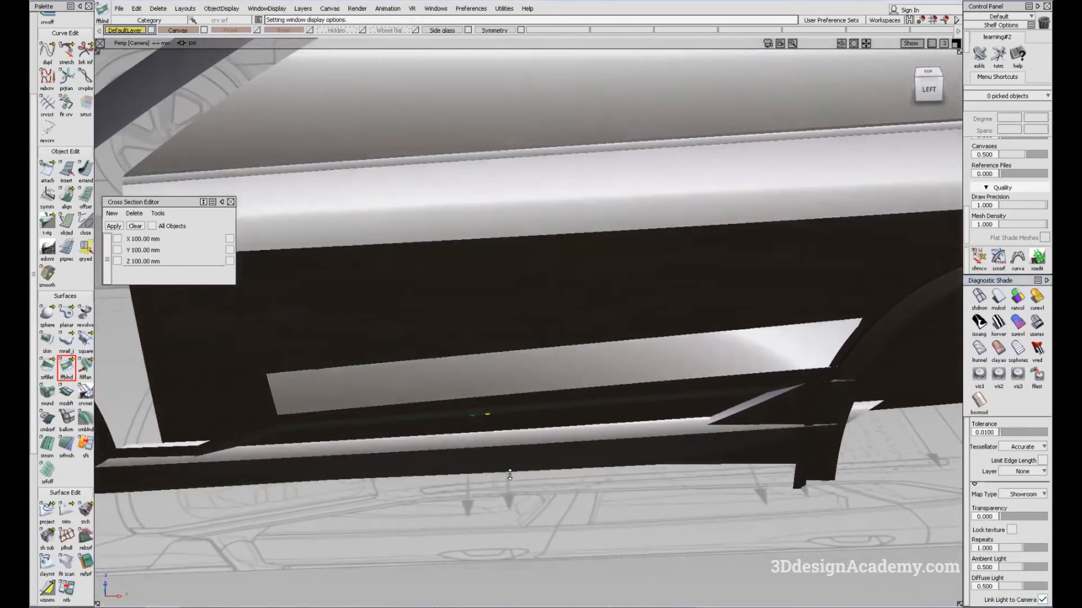
Step: Clear the selection, switch to Windows Photo Viewer to study the car's side reference photo, and return to Alias
{"action": "mouse_move", "coordinate": [510, 475]}
{"action": "left_mouse_down", "text": "alt+shift"}
{"action": "mouse_move", "coordinate": [507, 488]}
{"action": "mouse_move", "coordinate": [457, 357]}
{"action": "mouse_move", "coordinate": [483, 478]}
{"action": "mouse_move", "coordinate": [483, 416]}
{"action": "mouse_move", "coordinate": [461, 459]}
{"action": "mouse_move", "coordinate": [429, 434]}
{"action": "mouse_move", "coordinate": [430, 459]}
{"action": "mouse_move", "coordinate": [485, 416]}
{"action": "mouse_move", "coordinate": [544, 423]}
{"action": "mouse_move", "coordinate": [502, 316]}
{"action": "mouse_move", "coordinate": [515, 377]}
{"action": "mouse_move", "coordinate": [579, 445]}
{"action": "mouse_move", "coordinate": [413, 319]}
{"action": "mouse_move", "coordinate": [550, 379]}
{"action": "mouse_move", "coordinate": [648, 338]}
{"action": "mouse_move", "coordinate": [749, 322]}
{"action": "mouse_move", "coordinate": [651, 354]}
{"action": "mouse_move", "coordinate": [708, 205]}
{"action": "mouse_move", "coordinate": [640, 297]}
{"action": "mouse_move", "coordinate": [369, 404]}
{"action": "mouse_move", "coordinate": [424, 390]}
{"action": "mouse_move", "coordinate": [421, 321]}
{"action": "left_mouse_up", "text": "alt+shift"}
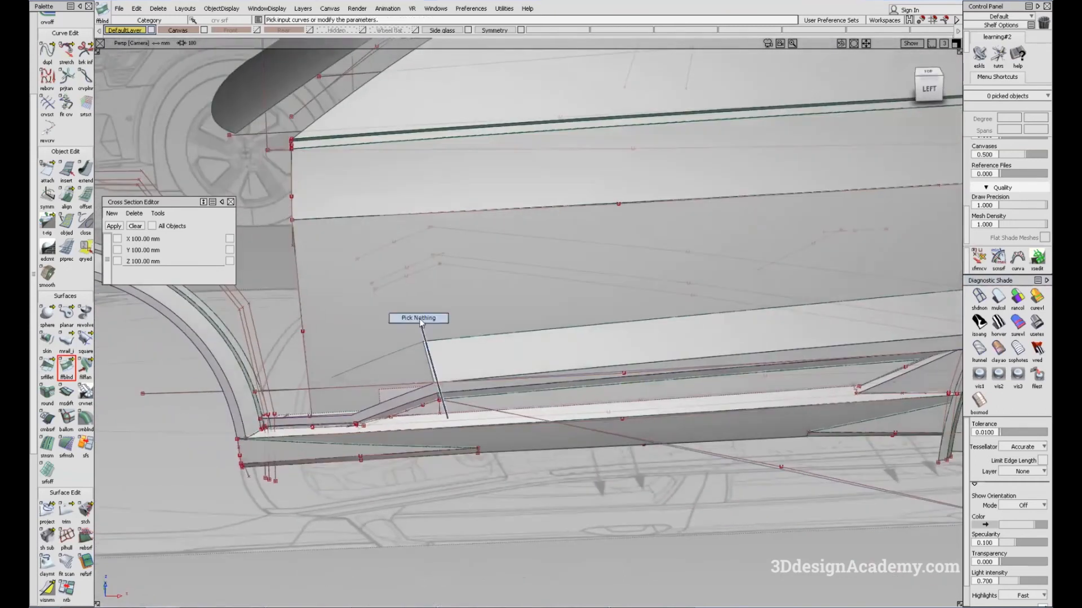
{"action": "right_click_drag", "start_coordinate": [784, 300], "coordinate": [505, 352], "text": "alt+shift"}
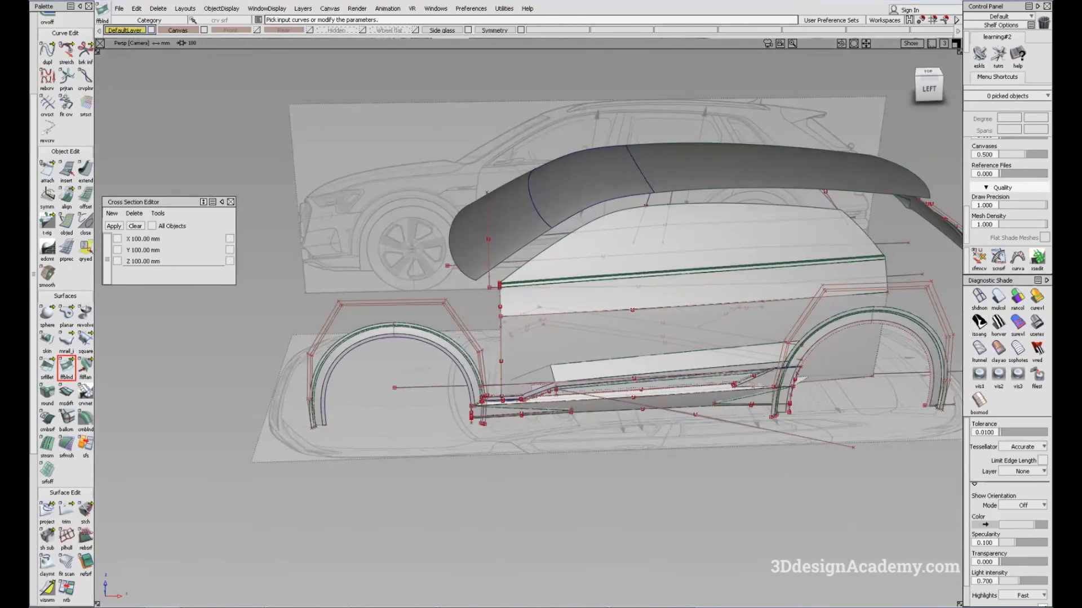
{"action": "key", "text": "alt+Tab"}
{"action": "double_click", "coordinate": [685, 159]}
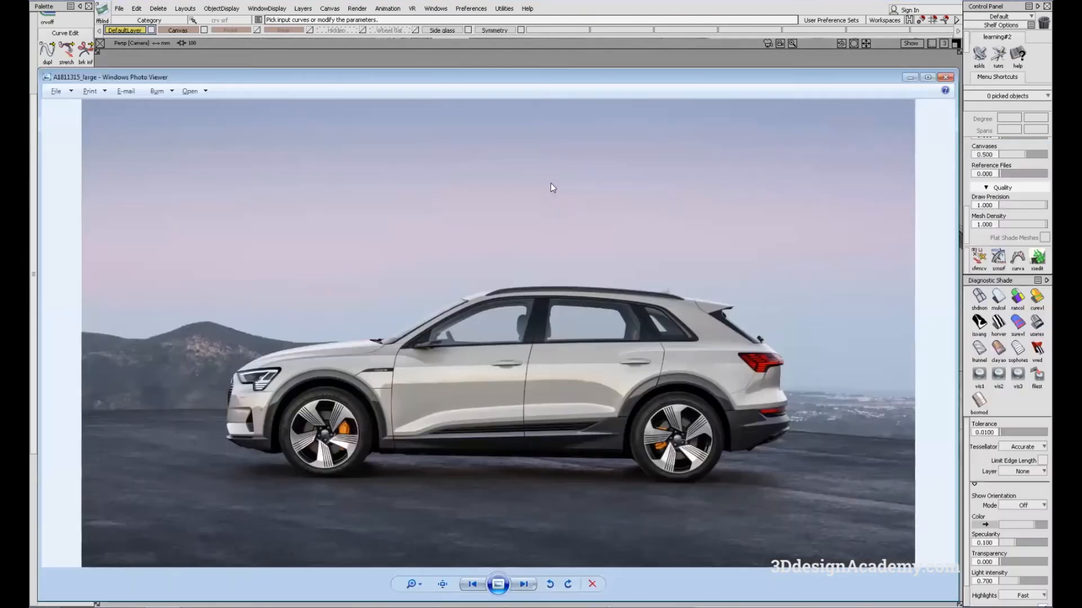
{"action": "left_click_drag", "start_coordinate": [640, 77], "coordinate": [656, 74]}
{"action": "key", "text": "alt+Tab"}
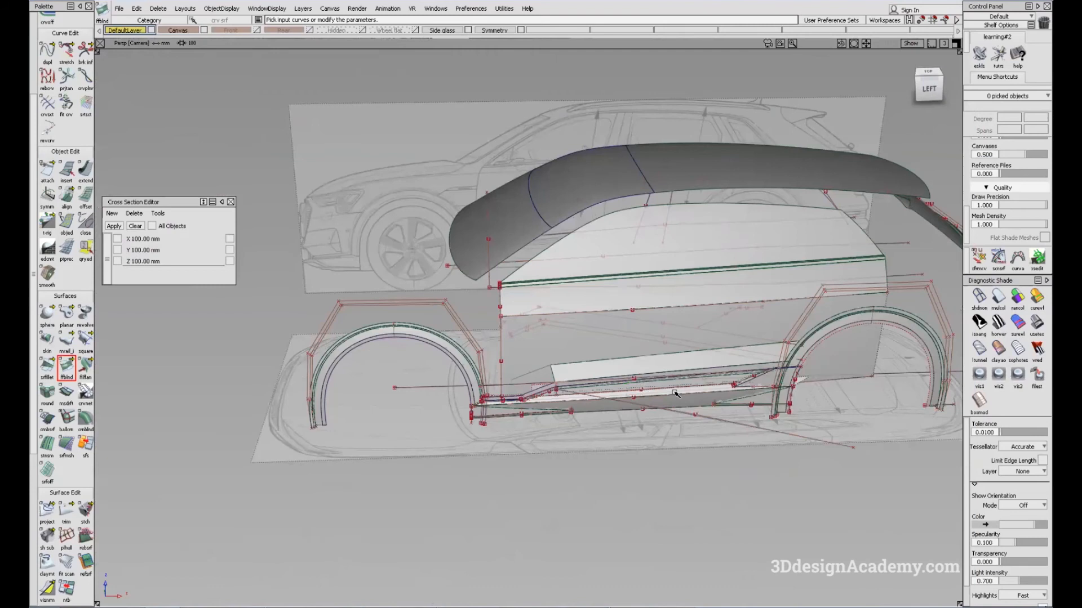
Step: Build a Freeform Blend surface between the slanted front door curve and the sill trim's angled front edge, and clear the selection
{"action": "right_click_drag", "start_coordinate": [554, 374], "coordinate": [485, 348], "text": "alt+shift"}
{"action": "left_click_drag", "start_coordinate": [485, 348], "coordinate": [492, 396], "text": "alt+shift"}
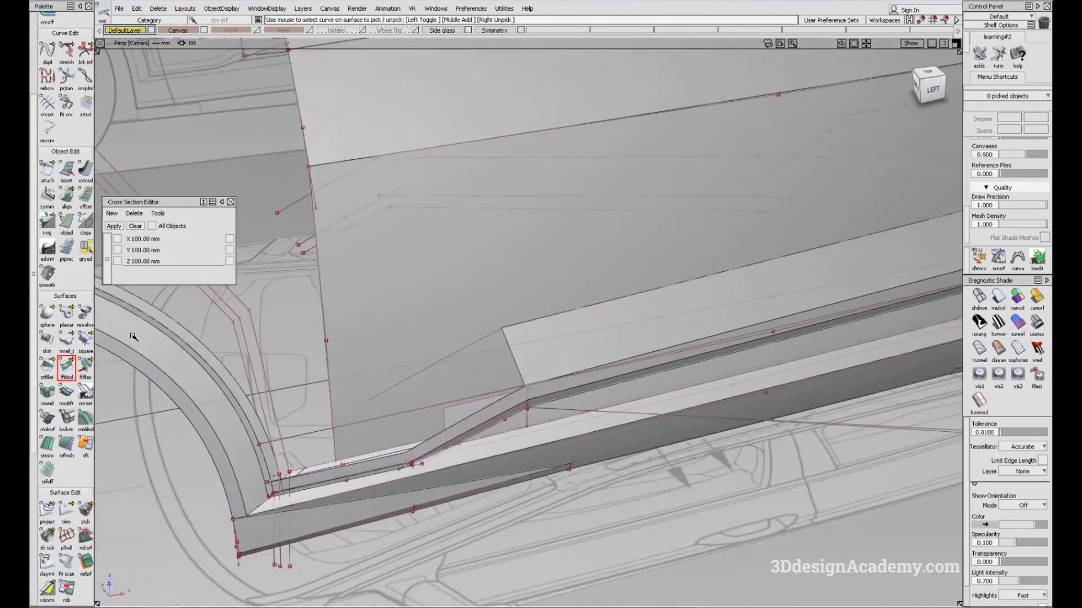
{"action": "left_click", "coordinate": [474, 419]}
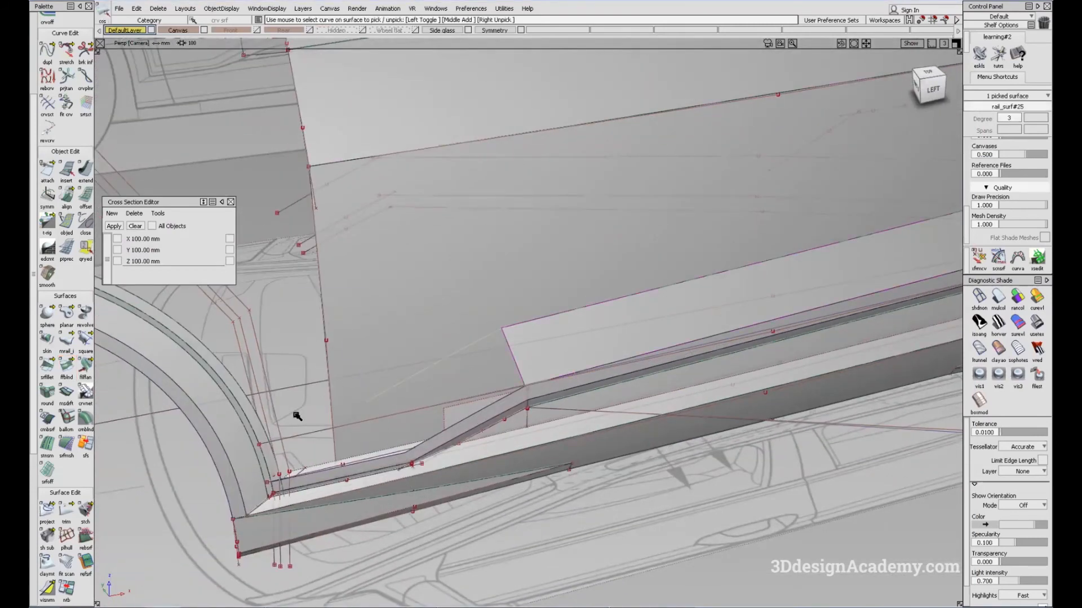
{"action": "left_click", "coordinate": [66, 371]}
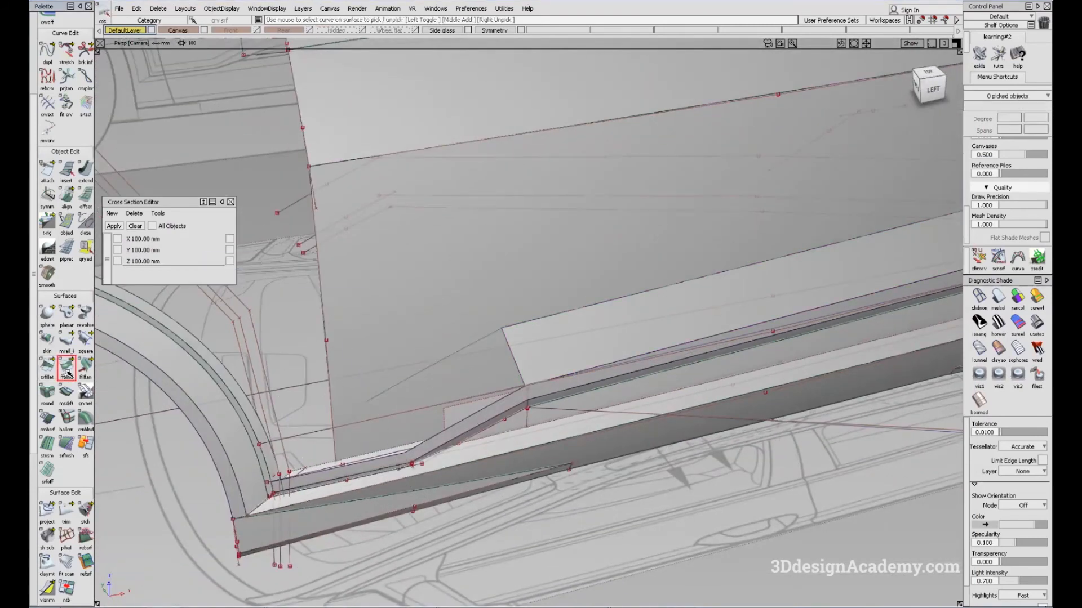
{"action": "left_click", "coordinate": [504, 402]}
{"action": "left_click_drag", "start_coordinate": [504, 401], "coordinate": [636, 349], "text": "alt+shift"}
{"action": "left_click", "coordinate": [1001, 298]}
{"action": "left_click_drag", "start_coordinate": [581, 326], "coordinate": [515, 445], "text": "alt+shift"}
{"action": "left_click_drag", "start_coordinate": [528, 462], "coordinate": [483, 330], "text": "ctrl+shift"}
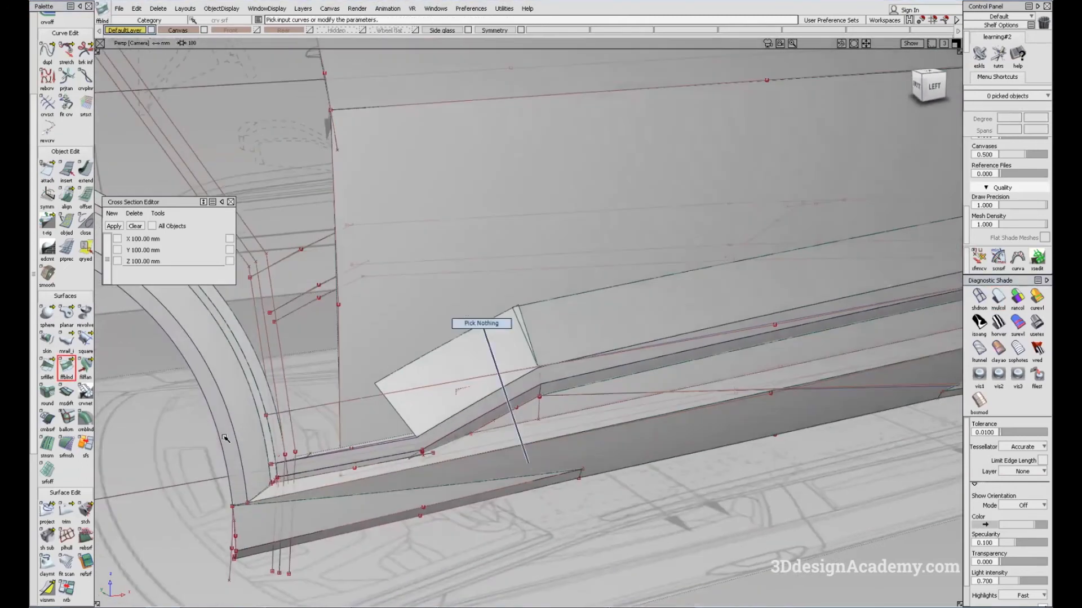
Step: Create a Surface Fillet between the long blend surface above the sill and the angled front blend surface
{"action": "left_click", "coordinate": [46, 363]}
{"action": "left_click", "coordinate": [594, 325]}
{"action": "left_click", "coordinate": [473, 366]}
{"action": "left_click_drag", "start_coordinate": [597, 282], "coordinate": [630, 321], "text": "alt+shift"}
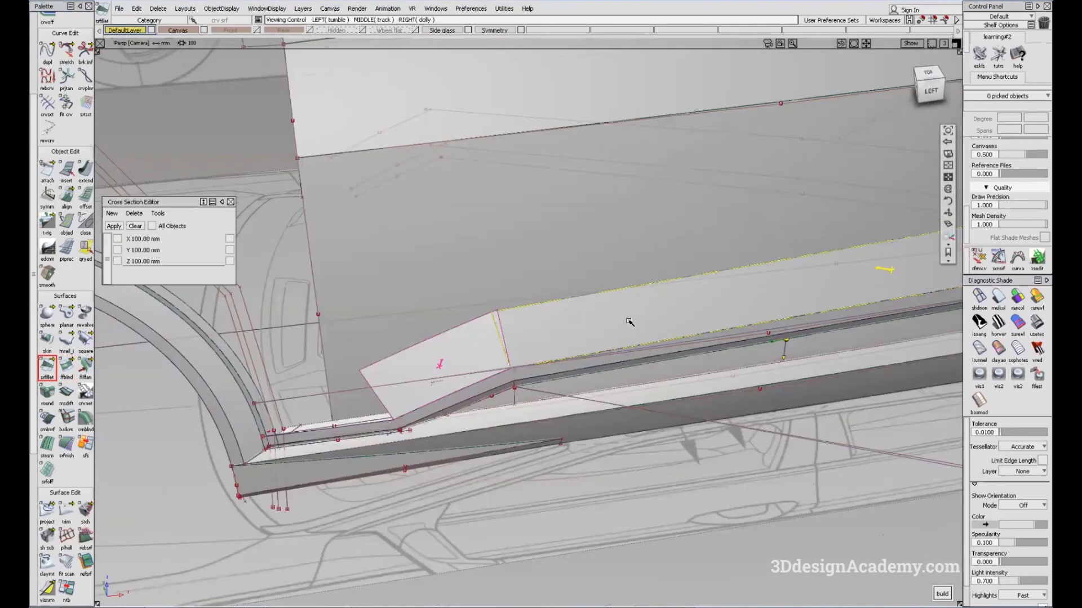
{"action": "key", "text": "space"}
{"action": "left_click_drag", "start_coordinate": [551, 391], "coordinate": [596, 307], "text": "alt+shift"}
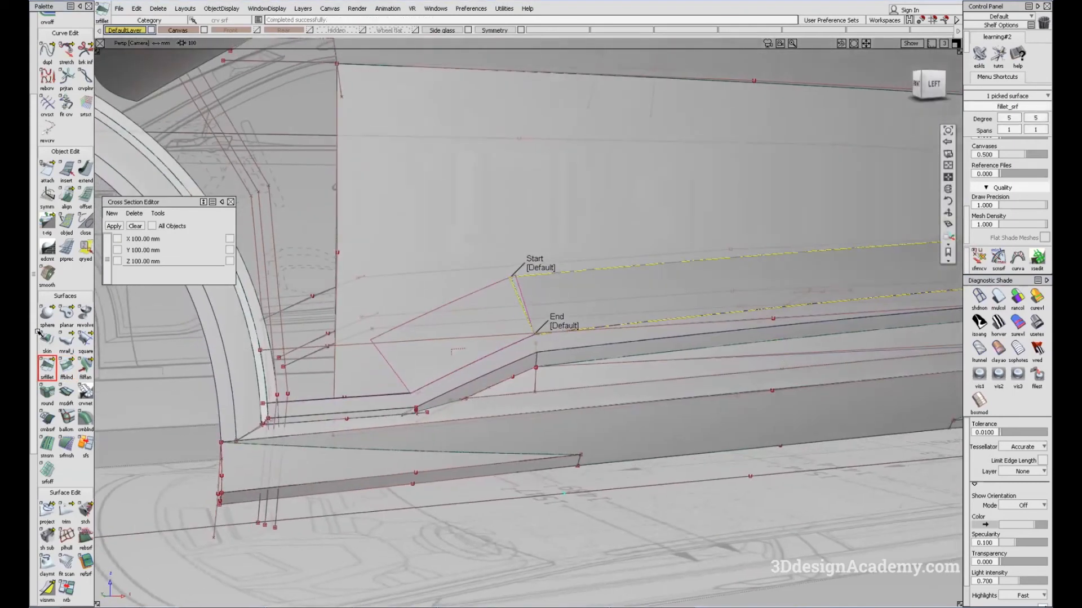
Step: Open the Surface Fillet options and set the section type to G2 Curvature
{"action": "double_click", "coordinate": [46, 363]}
{"action": "left_click", "coordinate": [986, 302]}
{"action": "left_click", "coordinate": [987, 328]}
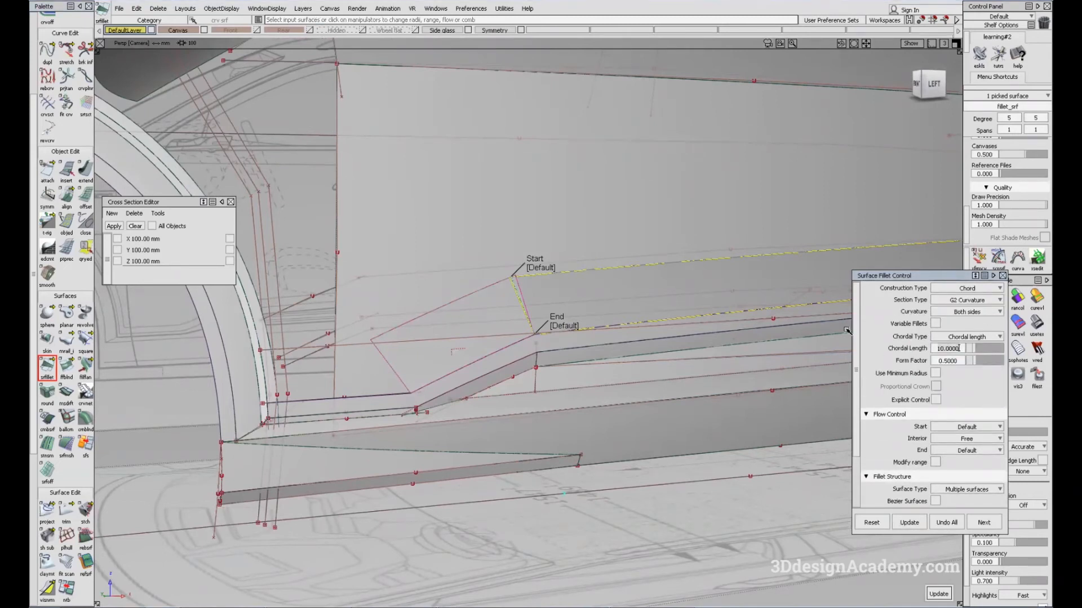
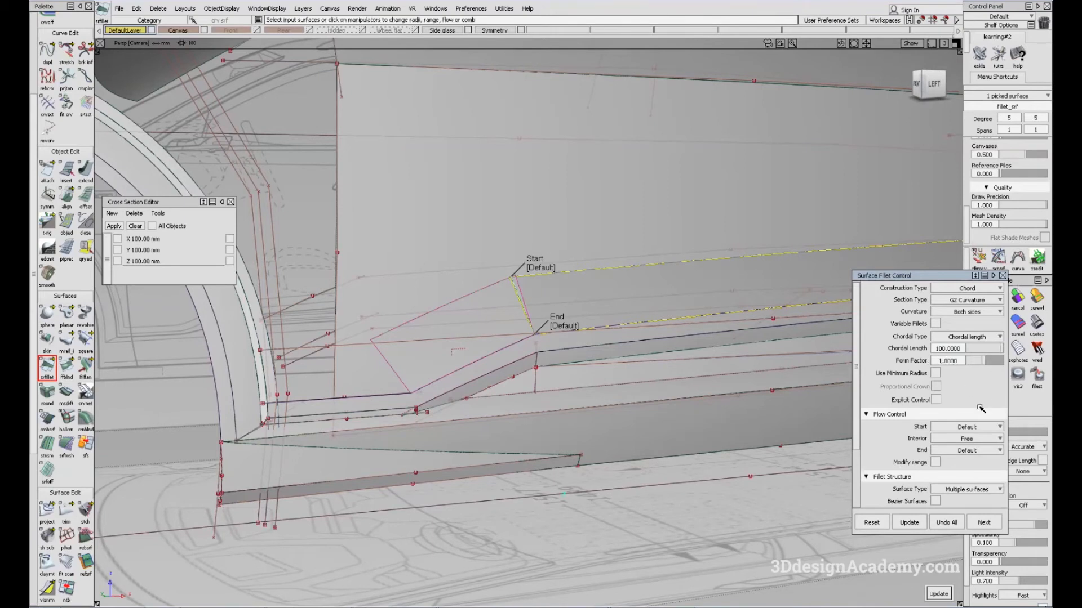
Step: Set the Start and End flow of the fillet between the two blend surfaces to Edge align, with a chordal length of 300
{"action": "left_click", "coordinate": [524, 281]}
{"action": "left_click", "coordinate": [551, 337]}
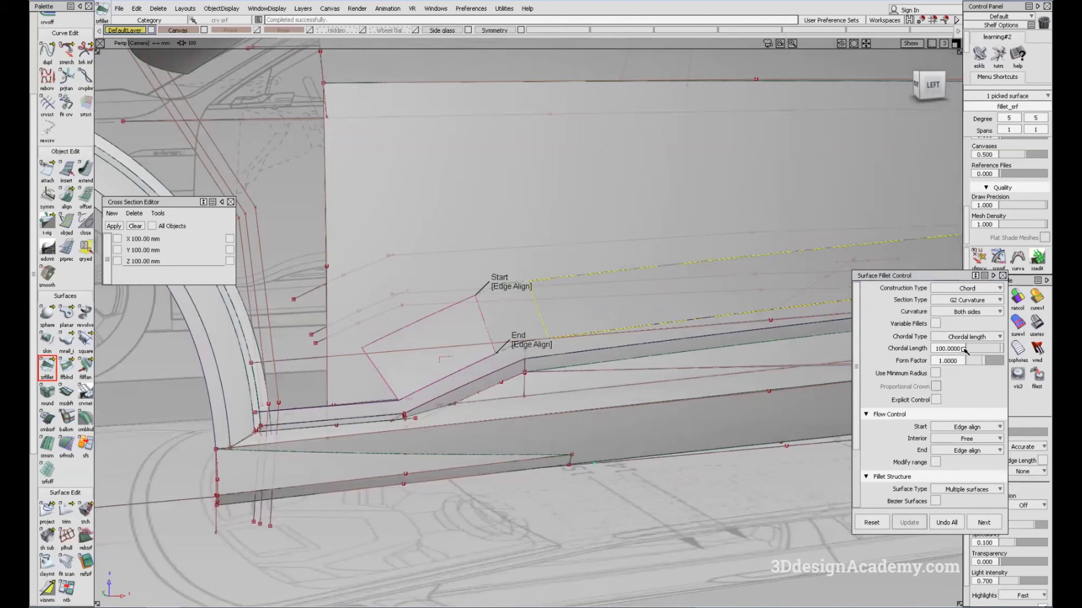
{"action": "type", "text": "200"}
{"action": "key", "text": "Return"}
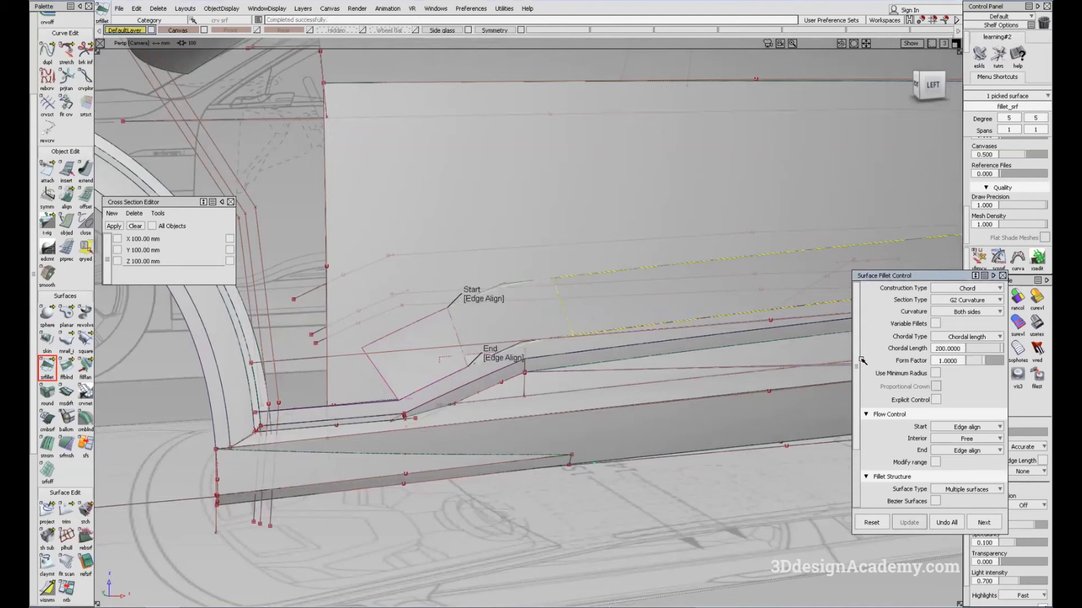
{"action": "middle_click_drag", "start_coordinate": [671, 320], "coordinate": [407, 354], "text": "alt+shift"}
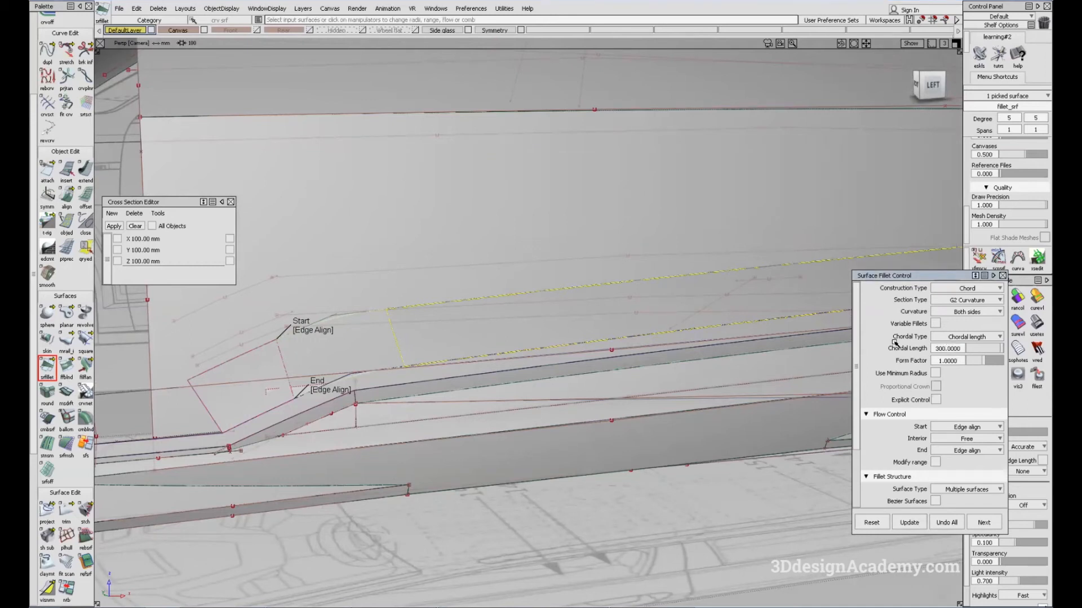
{"action": "left_click_drag", "start_coordinate": [566, 352], "coordinate": [590, 456], "text": "alt+shift"}
{"action": "left_click_drag", "start_coordinate": [591, 457], "coordinate": [551, 340], "text": "ctrl+shift"}
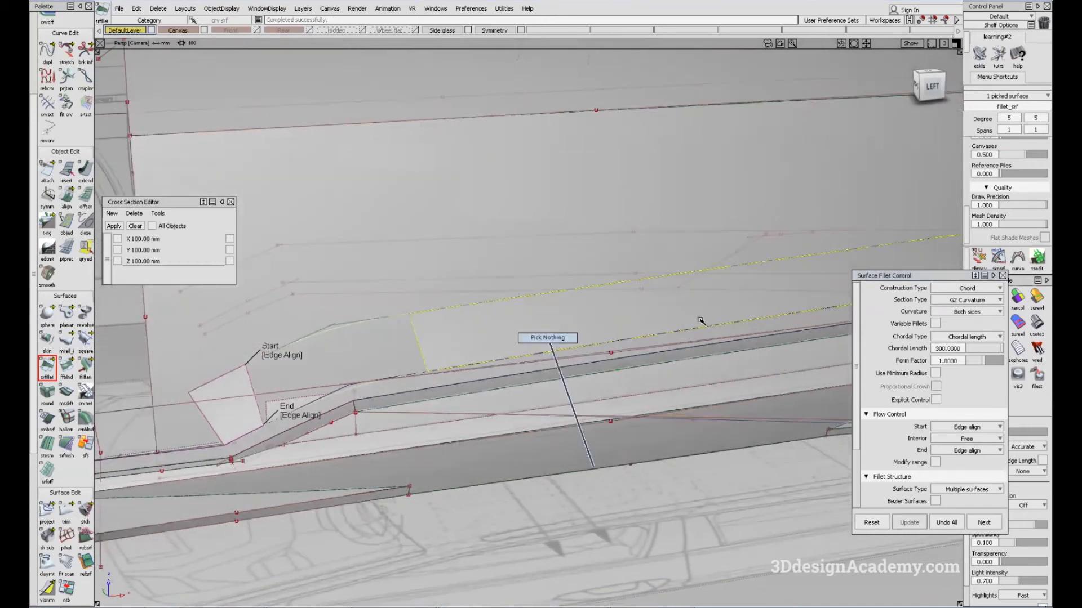
{"action": "left_click", "coordinate": [1002, 276]}
{"action": "left_click", "coordinate": [999, 299]}
{"action": "left_click_drag", "start_coordinate": [379, 418], "coordinate": [363, 463], "text": "alt+shift"}
{"action": "left_click_drag", "start_coordinate": [364, 463], "coordinate": [246, 304], "text": "ctrl+shift"}
Step: Set the Surface Fillet options to a chordal length of 100 and Default flow at both start and end
{"action": "left_click", "coordinate": [51, 366]}
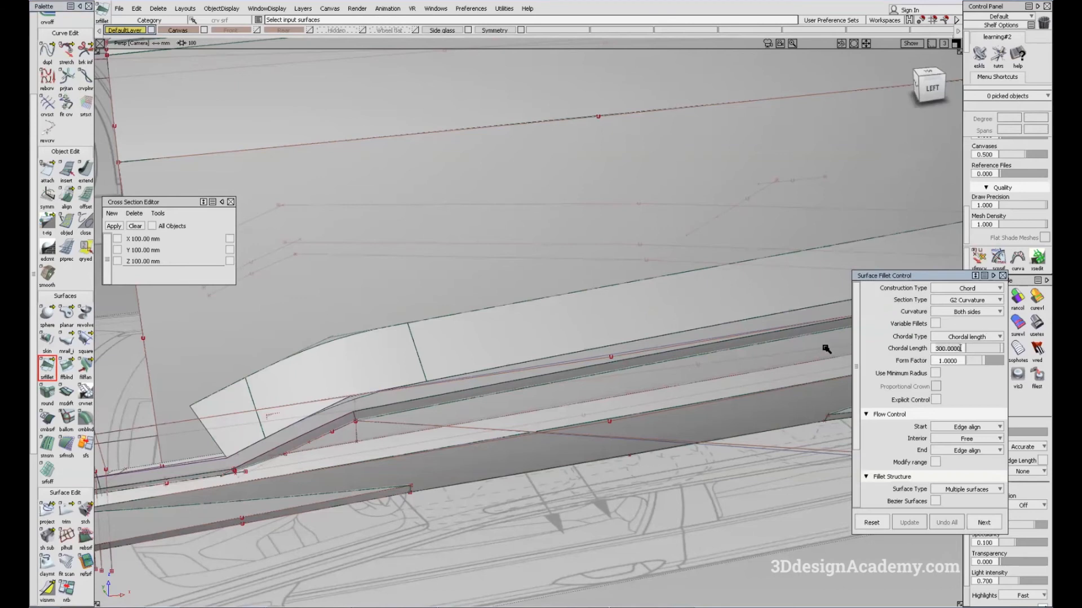
{"action": "left_click", "coordinate": [969, 427]}
{"action": "left_click", "coordinate": [973, 440]}
{"action": "left_click", "coordinate": [967, 450]}
{"action": "left_click", "coordinate": [969, 462]}
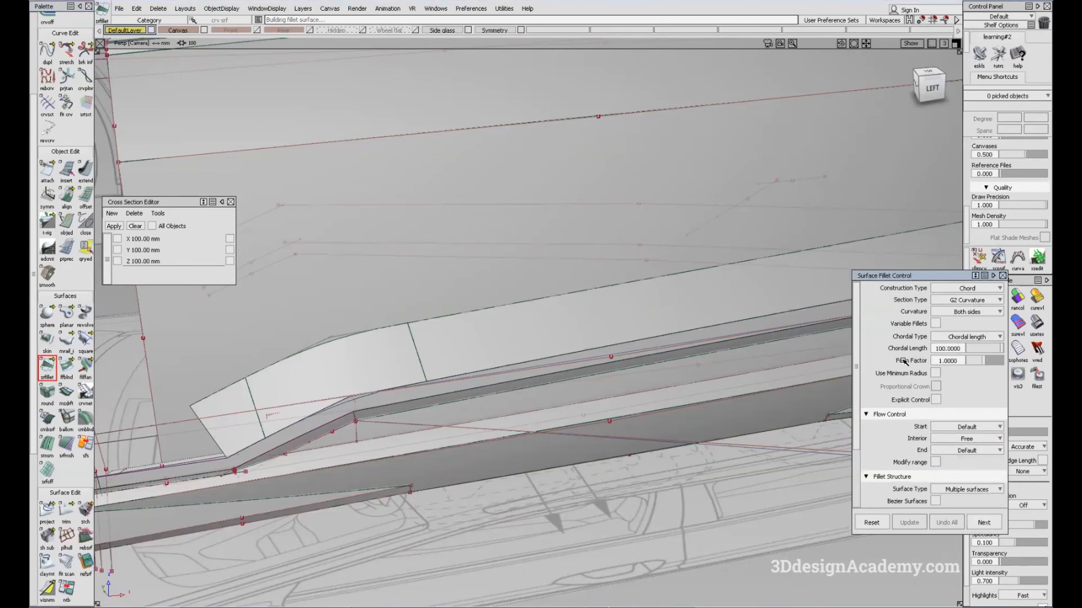
Step: Create a Surface Fillet between the lower door surface and the chain of blend surfaces above the sill
{"action": "left_click_drag", "start_coordinate": [316, 404], "coordinate": [527, 337], "text": "alt+shift"}
{"action": "key", "text": "space"}
{"action": "left_click_drag", "start_coordinate": [675, 314], "coordinate": [379, 336], "text": "alt+shift"}
{"action": "right_click_drag", "start_coordinate": [586, 330], "coordinate": [654, 322], "text": "alt+shift"}
{"action": "left_click_drag", "start_coordinate": [656, 332], "coordinate": [696, 440], "text": "ctrl+shift"}
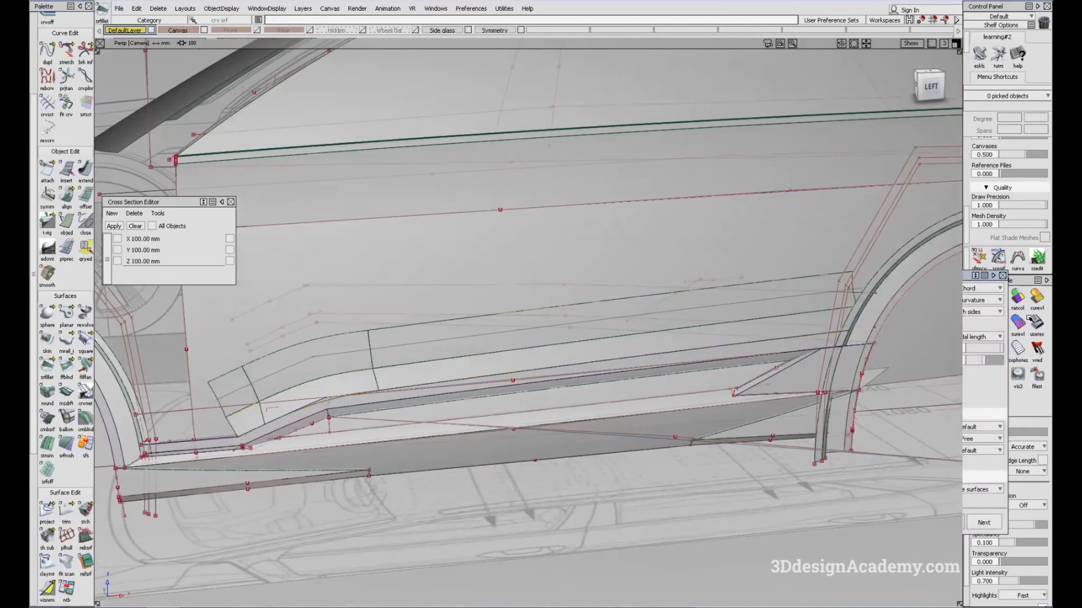
{"action": "left_click", "coordinate": [1002, 276]}
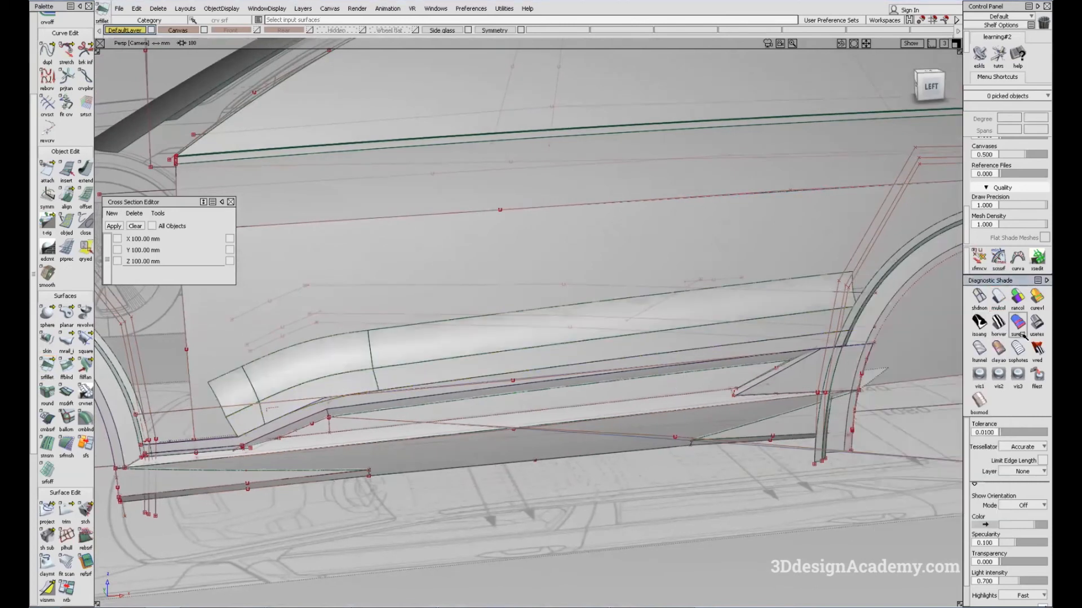
Step: Examine the filleted door side with Showroom reflection shading from the side and from above
{"action": "right_click_drag", "start_coordinate": [821, 458], "coordinate": [676, 401], "text": "ctrl+shift"}
{"action": "left_click_drag", "start_coordinate": [686, 461], "coordinate": [676, 411], "text": "alt+shift"}
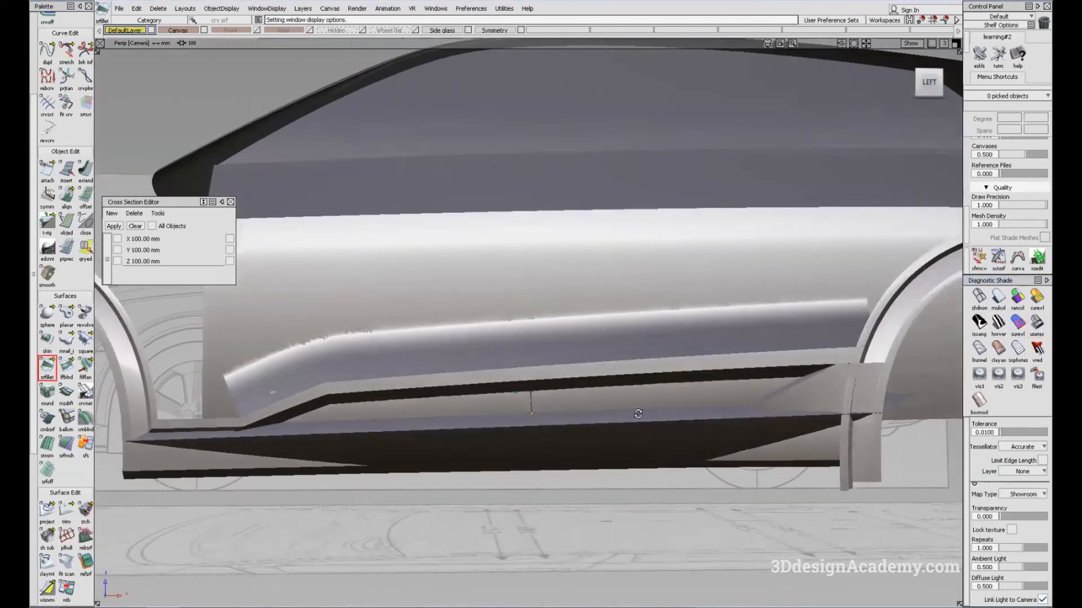
{"action": "right_click_drag", "start_coordinate": [705, 394], "coordinate": [657, 384], "text": "alt+shift"}
{"action": "left_click_drag", "start_coordinate": [657, 384], "coordinate": [659, 409], "text": "alt+shift"}
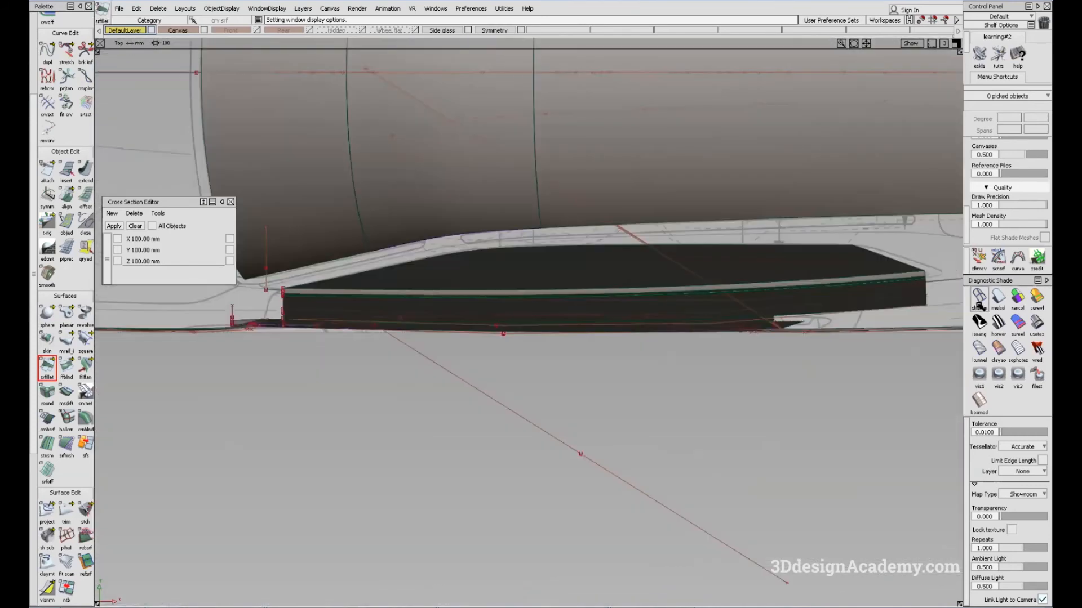
Step: Pick the upper and lower door surfaces and the top-view canvas, and hide all unselected objects
{"action": "middle_click_drag", "start_coordinate": [681, 320], "coordinate": [609, 311], "text": "alt+shift"}
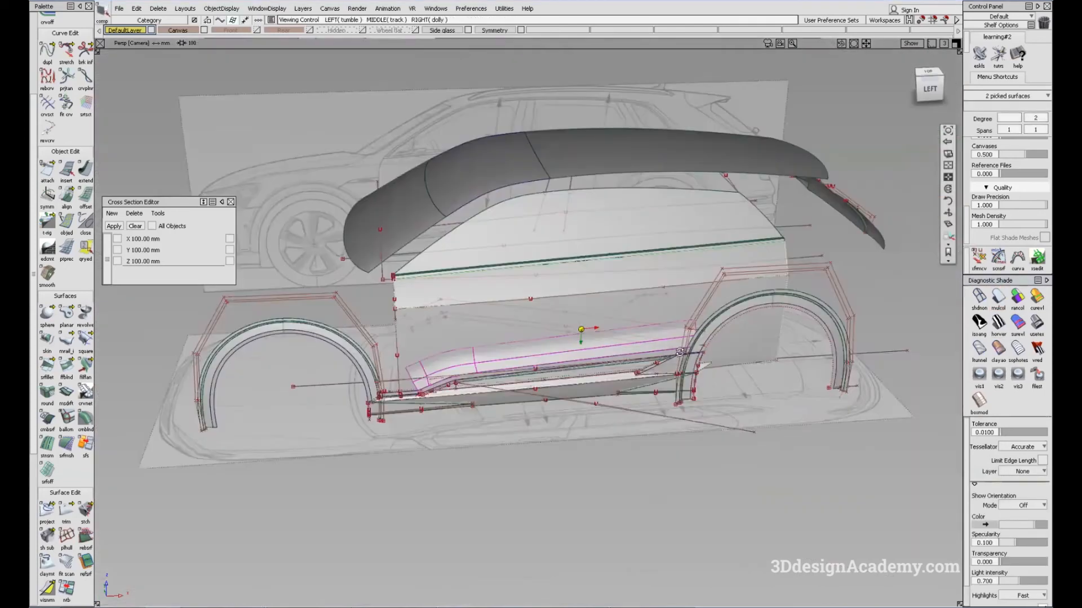
{"action": "left_click_drag", "start_coordinate": [679, 352], "coordinate": [648, 395], "text": "alt+shift"}
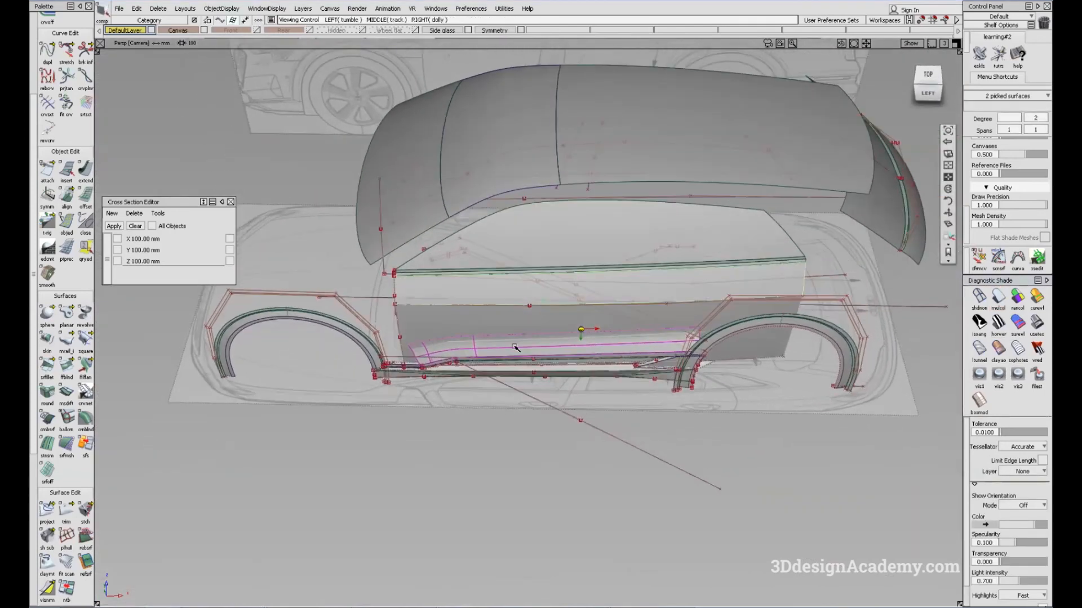
{"action": "middle_click_drag", "start_coordinate": [647, 394], "coordinate": [704, 406], "text": "alt+shift"}
{"action": "left_click", "coordinate": [189, 29]}
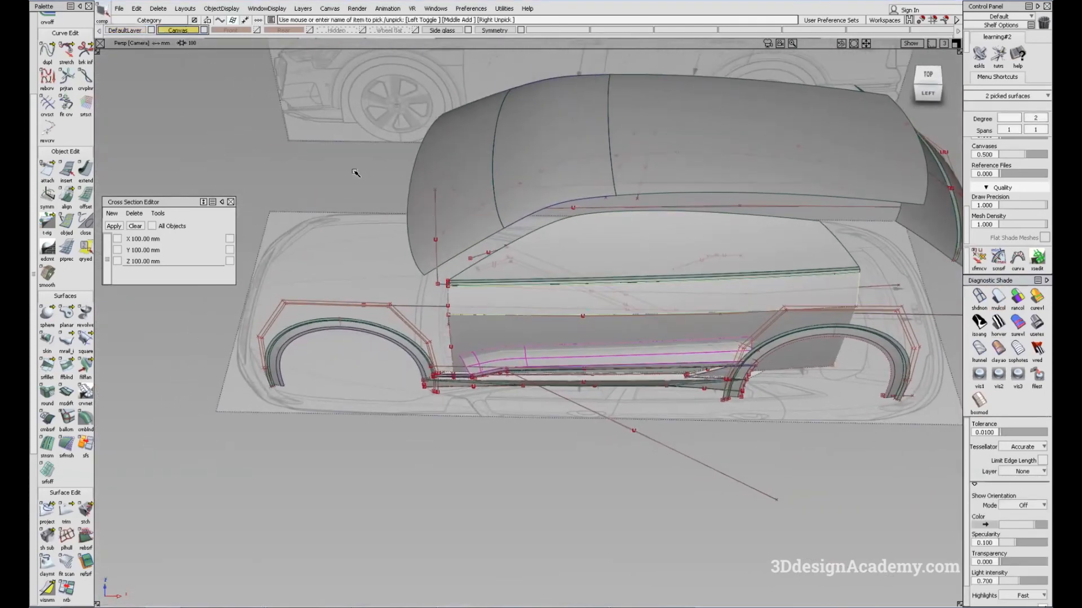
{"action": "left_click", "coordinate": [231, 8]}
{"action": "left_click", "coordinate": [235, 71]}
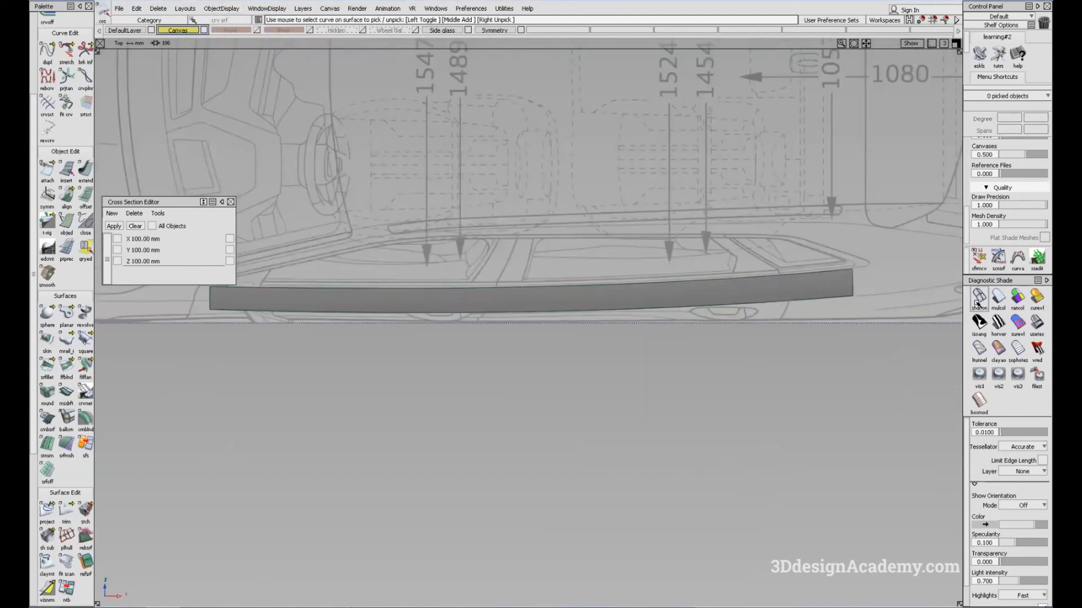
Step: Turn off shading in the top view and compare the door surface edges with the canvas body outline
{"action": "left_click", "coordinate": [979, 298]}
{"action": "middle_click_drag", "start_coordinate": [525, 356], "coordinate": [544, 358], "text": "alt+shift"}
{"action": "left_click", "coordinate": [520, 310]}
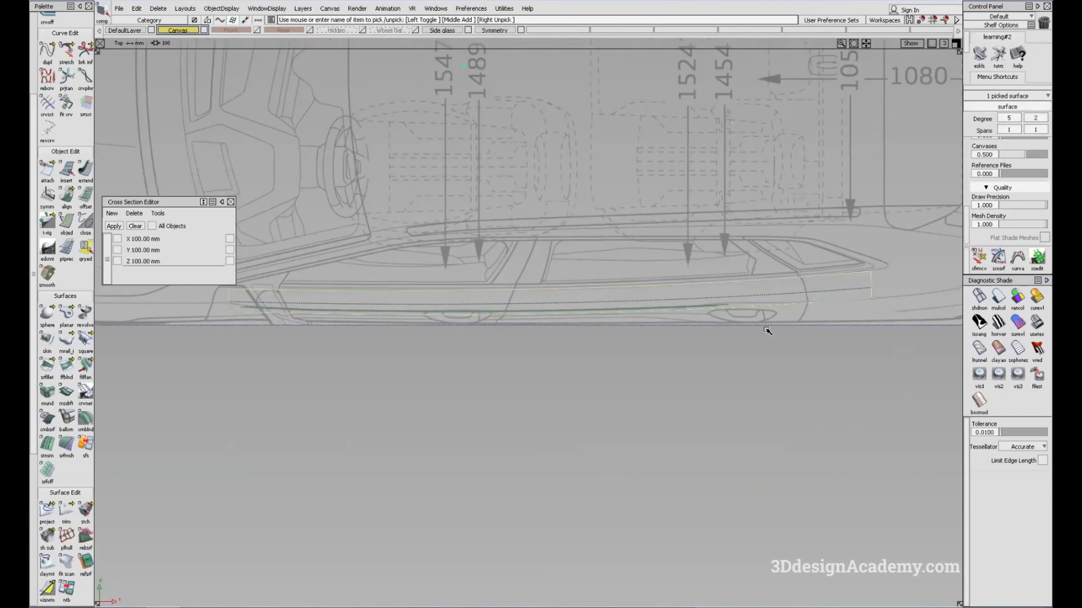
{"action": "right_click_drag", "start_coordinate": [535, 314], "coordinate": [924, 299], "text": "alt+shift"}
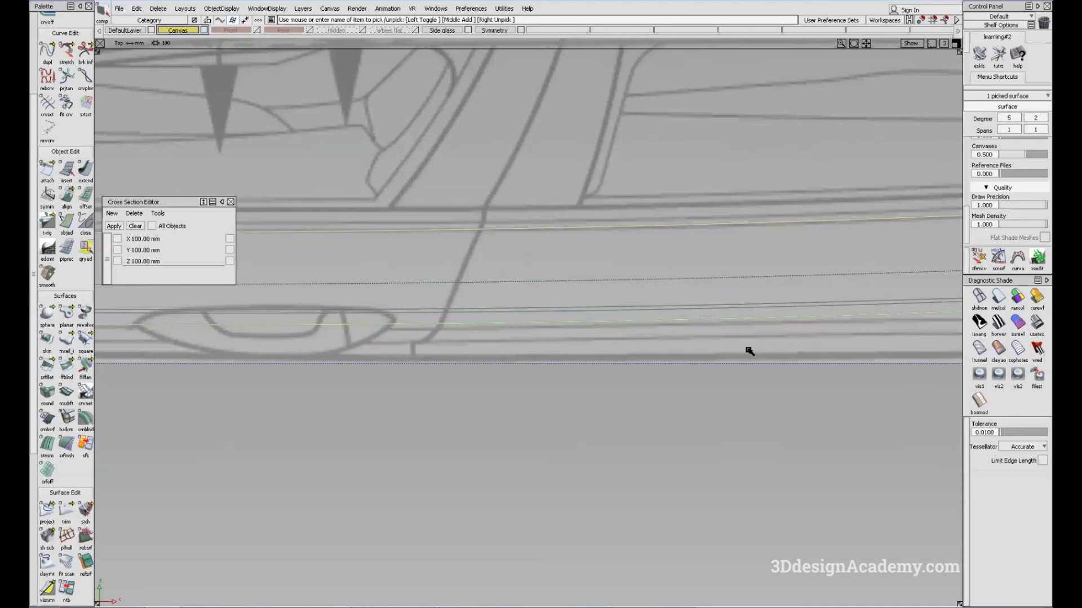
{"action": "middle_click_drag", "start_coordinate": [952, 316], "coordinate": [716, 331], "text": "alt+shift"}
{"action": "right_click_drag", "start_coordinate": [774, 335], "coordinate": [706, 357], "text": "alt+shift"}
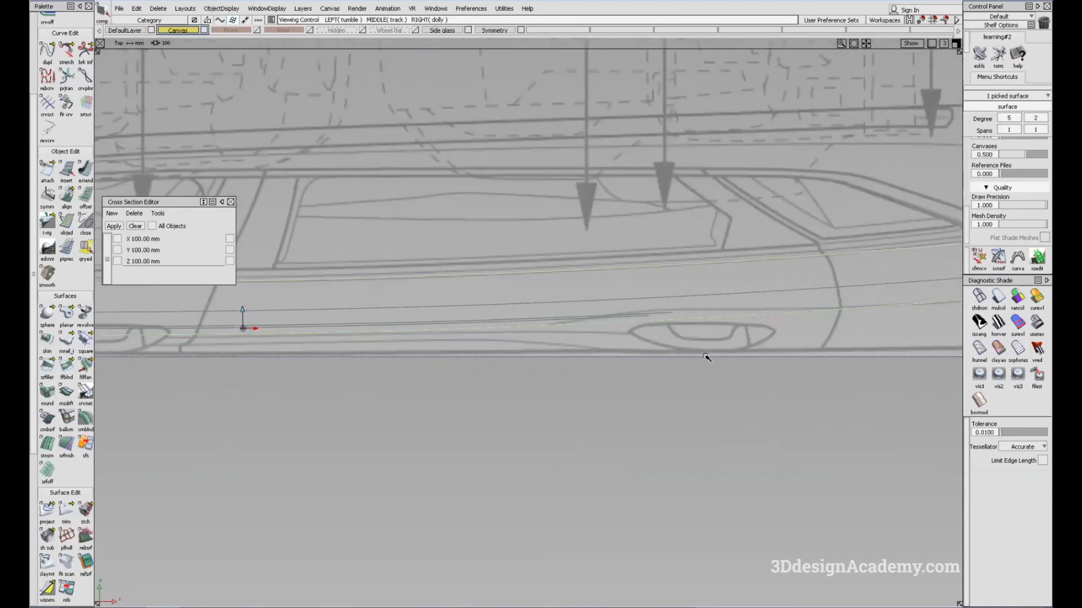
{"action": "middle_click_drag", "start_coordinate": [642, 334], "coordinate": [414, 357], "text": "alt+shift"}
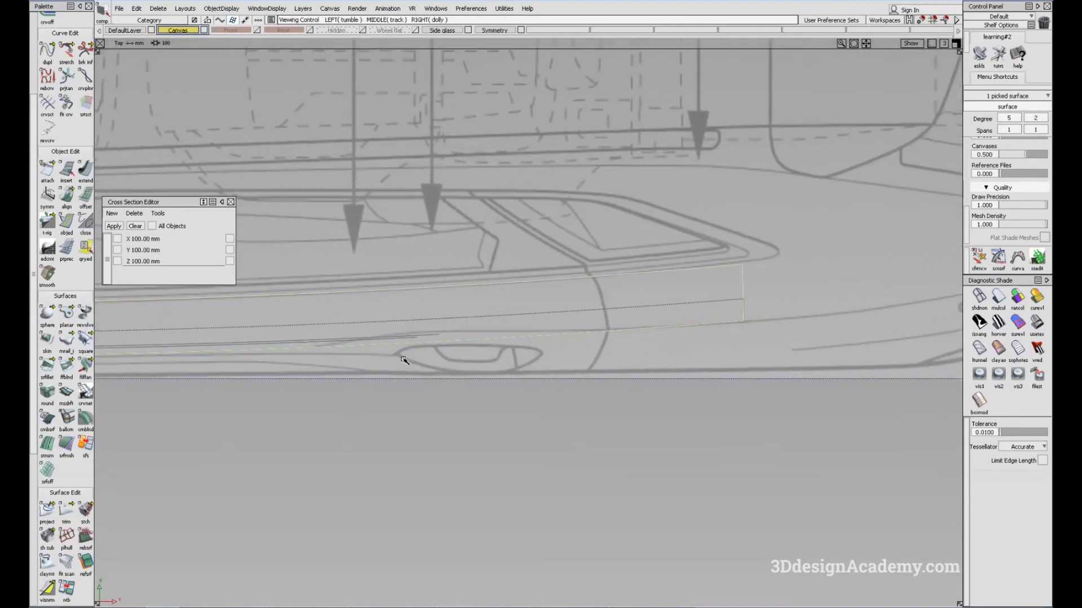
{"action": "middle_click_drag", "start_coordinate": [326, 369], "coordinate": [743, 352], "text": "alt+shift"}
{"action": "middle_click_drag", "start_coordinate": [97, 352], "coordinate": [304, 349], "text": "alt+shift"}
{"action": "middle_click_drag", "start_coordinate": [511, 390], "coordinate": [155, 403], "text": "alt+shift"}
{"action": "left_click_drag", "start_coordinate": [689, 461], "coordinate": [662, 369], "text": "ctrl+shift"}
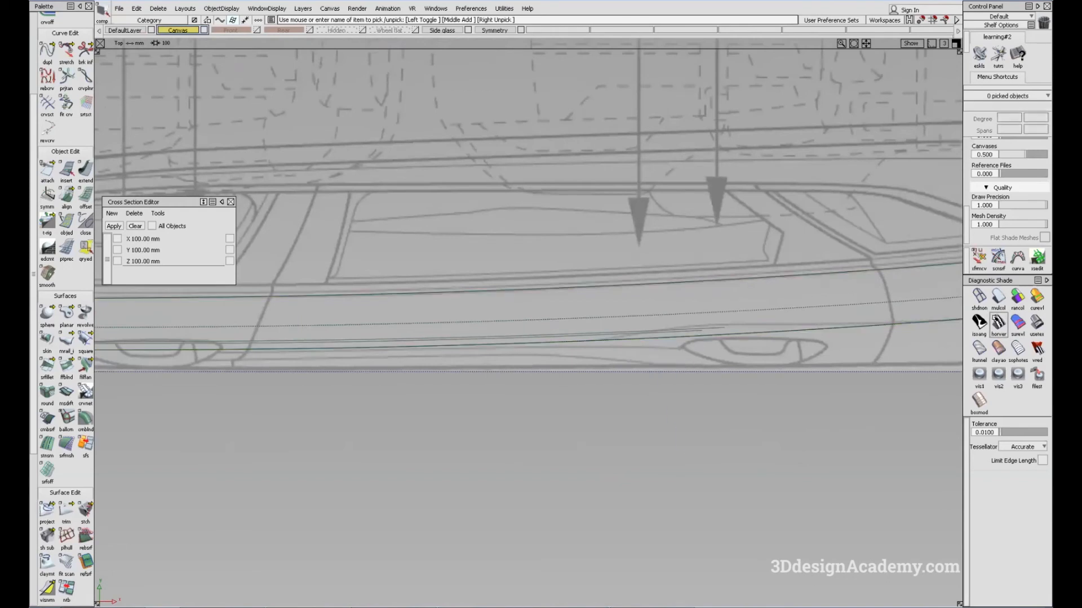
Step: Make DefaultLayer the active layer and show all hidden objects again in the perspective view
{"action": "key", "text": "F8"}
{"action": "right_click_drag", "start_coordinate": [750, 304], "coordinate": [748, 430], "text": "alt+shift"}
{"action": "left_click_drag", "start_coordinate": [726, 406], "coordinate": [598, 215], "text": "ctrl+shift"}
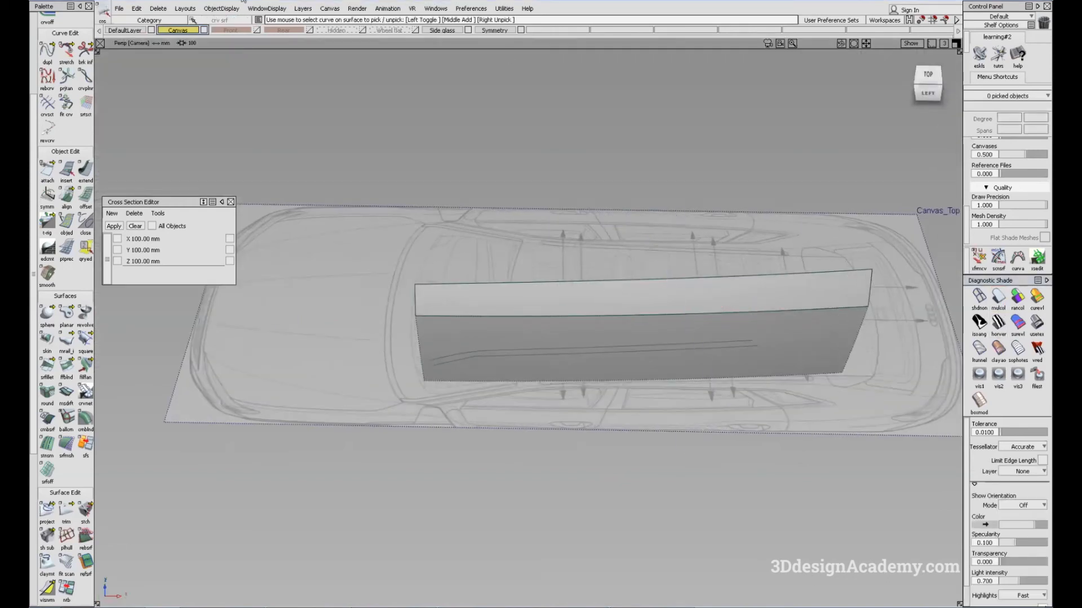
{"action": "left_click", "coordinate": [125, 30]}
{"action": "left_click", "coordinate": [222, 9]}
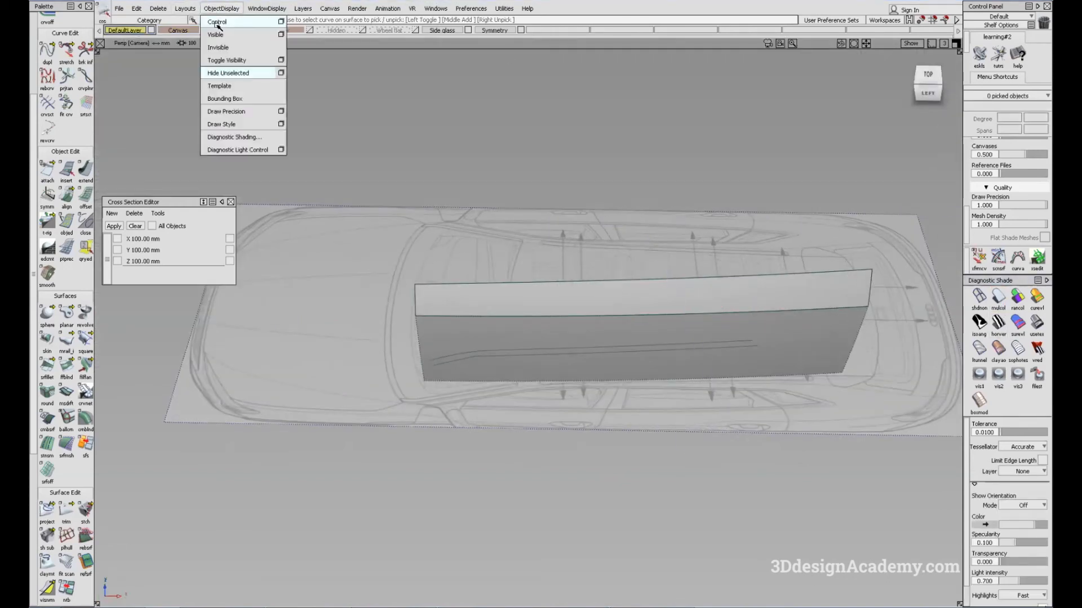
{"action": "left_click", "coordinate": [219, 22]}
{"action": "right_click_drag", "start_coordinate": [829, 324], "coordinate": [729, 309], "text": "alt+shift"}
{"action": "middle_click_drag", "start_coordinate": [729, 309], "coordinate": [680, 305], "text": "alt+shift"}
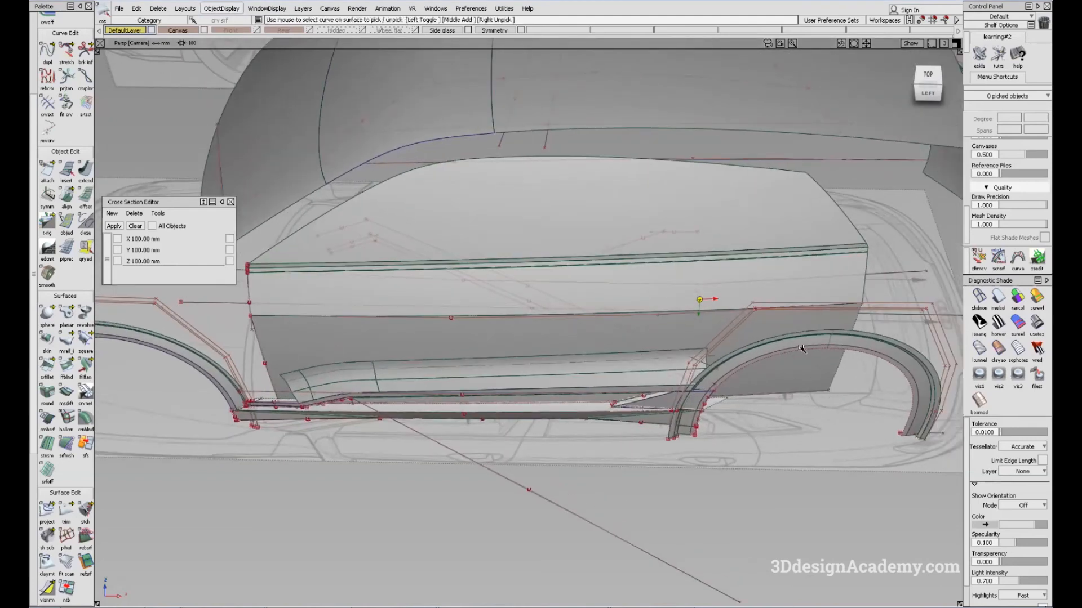
Step: Query-edit the fillet between the lower door surface and the blend surfaces, and undo it
{"action": "right_click_drag", "start_coordinate": [375, 375], "coordinate": [586, 363], "text": "alt+shift"}
{"action": "middle_click_drag", "start_coordinate": [586, 362], "coordinate": [449, 377], "text": "ctrl+shift"}
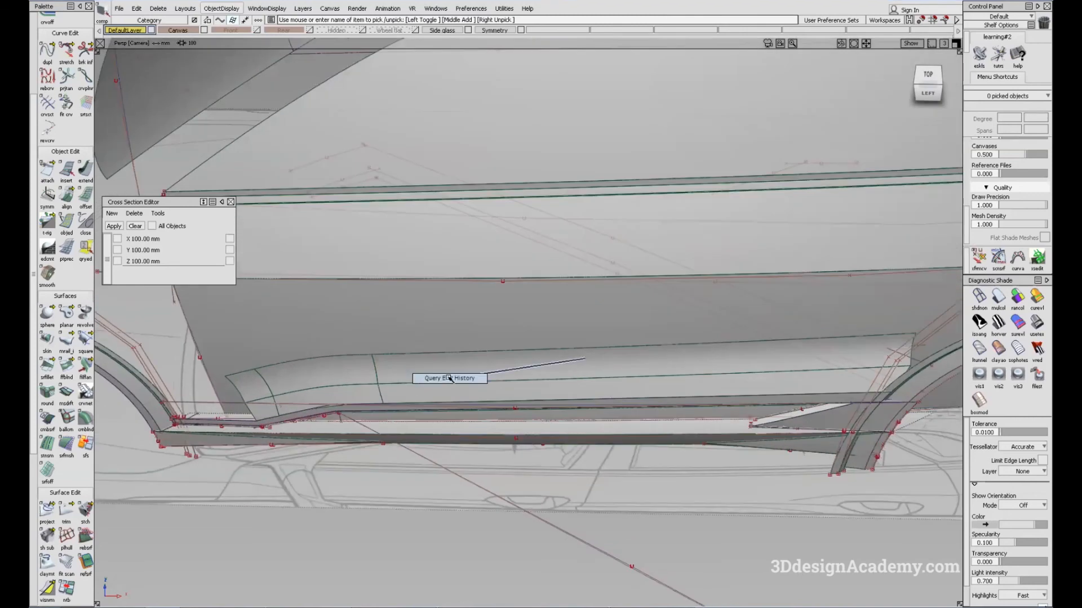
{"action": "left_click", "coordinate": [626, 372]}
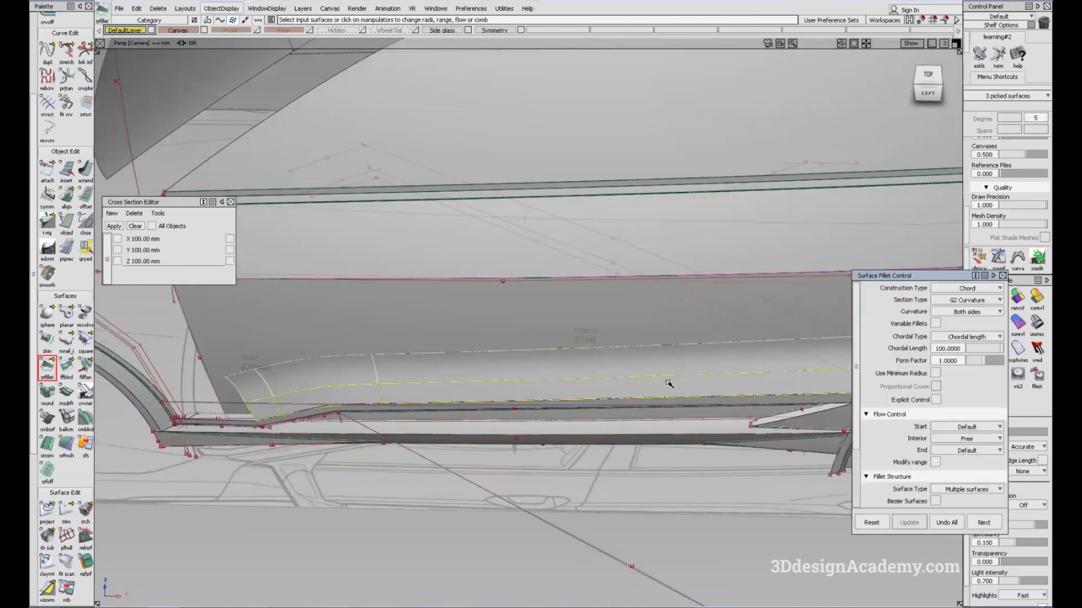
{"action": "left_click", "coordinate": [943, 519]}
Step: Query-edit the fillet joining the long blend surface and the slanted front blend surface, and undo it
{"action": "left_click_drag", "start_coordinate": [353, 330], "coordinate": [350, 390], "text": "ctrl+shift"}
{"action": "left_click", "coordinate": [310, 390]}
{"action": "left_click_drag", "start_coordinate": [353, 463], "coordinate": [338, 375], "text": "ctrl+shift"}
{"action": "middle_click_drag", "start_coordinate": [390, 362], "coordinate": [340, 380], "text": "ctrl+shift"}
{"action": "left_click", "coordinate": [340, 382]}
{"action": "left_click", "coordinate": [946, 523]}
Step: Delete the construction history of the lower door surface
{"action": "left_click_drag", "start_coordinate": [328, 367], "coordinate": [283, 398], "text": "ctrl+shift"}
{"action": "middle_click_drag", "start_coordinate": [902, 348], "coordinate": [647, 353], "text": "alt+shift"}
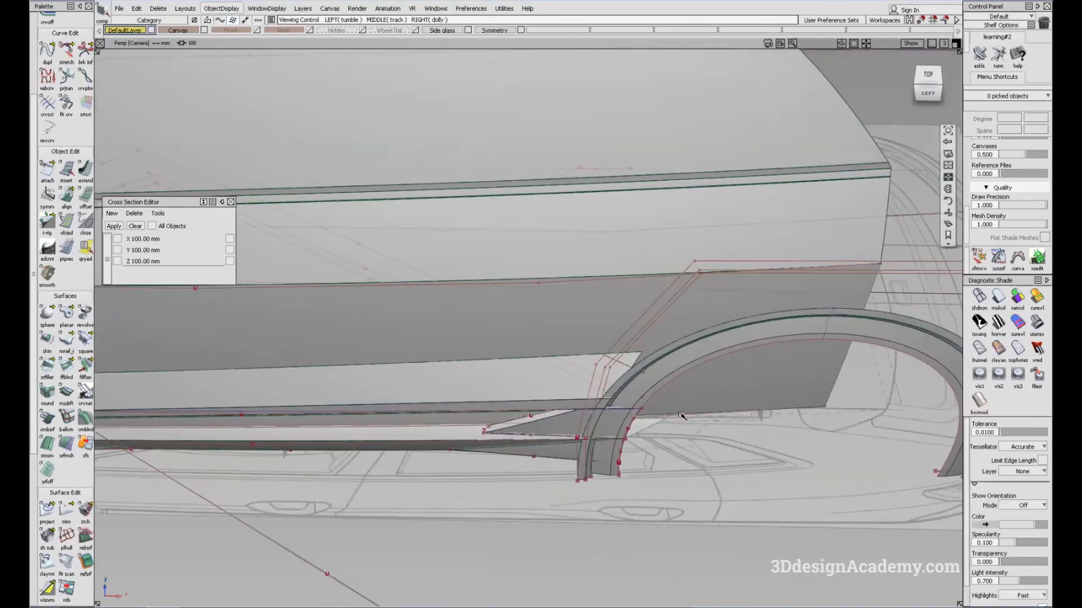
{"action": "left_click", "coordinate": [601, 243]}
{"action": "left_click", "coordinate": [603, 313]}
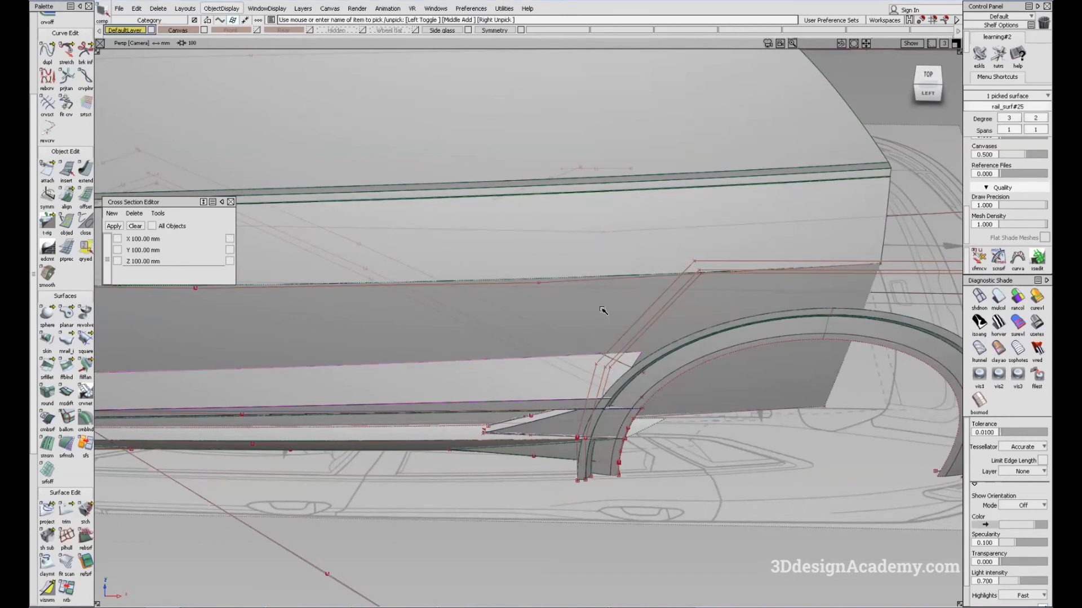
{"action": "left_click", "coordinate": [158, 9]}
{"action": "left_click", "coordinate": [162, 35]}
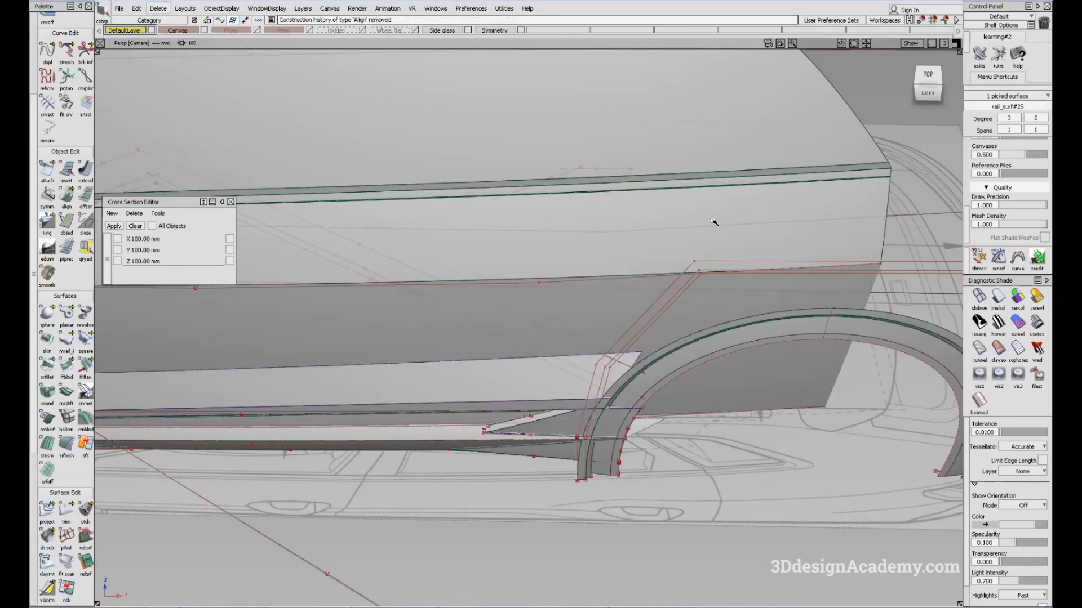
Step: Select the curve along the door's crease line with the Stretch tool and check it in the top view
{"action": "left_click", "coordinate": [818, 259]}
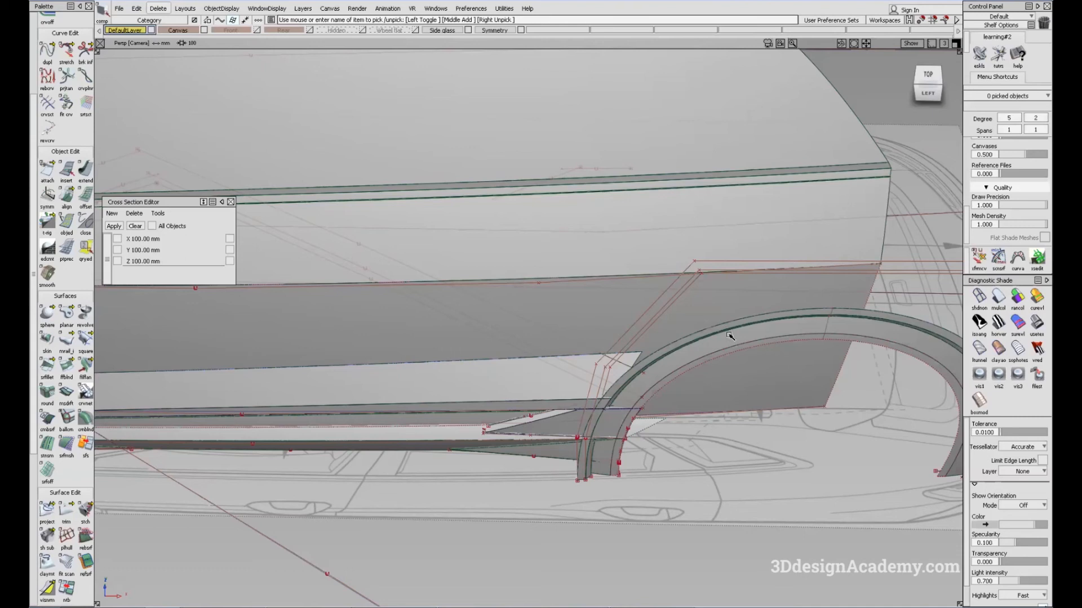
{"action": "left_click", "coordinate": [70, 54]}
{"action": "left_click", "coordinate": [661, 276]}
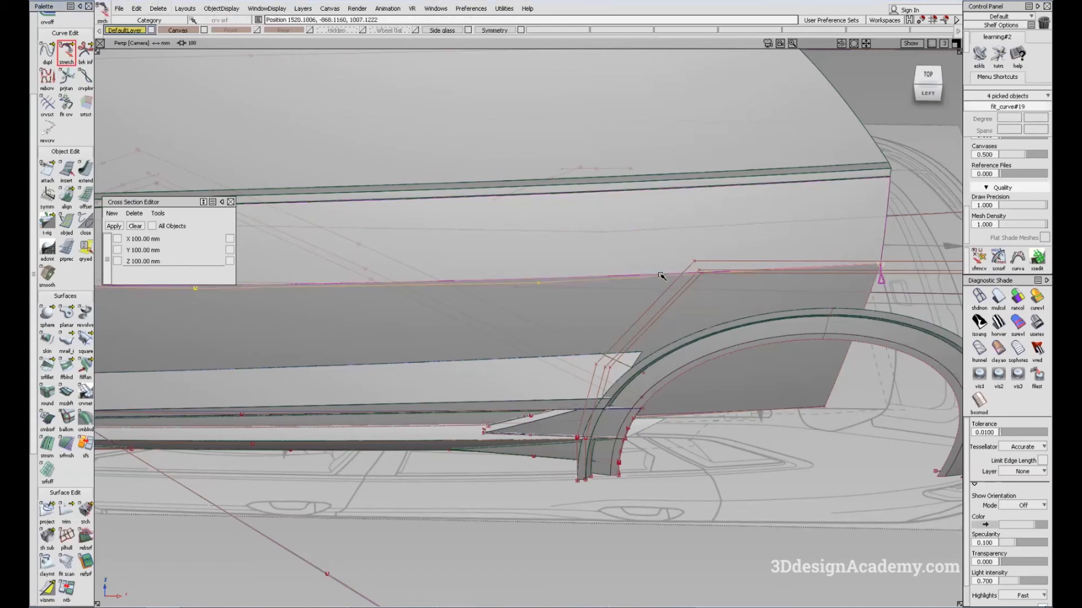
{"action": "key", "text": "F5"}
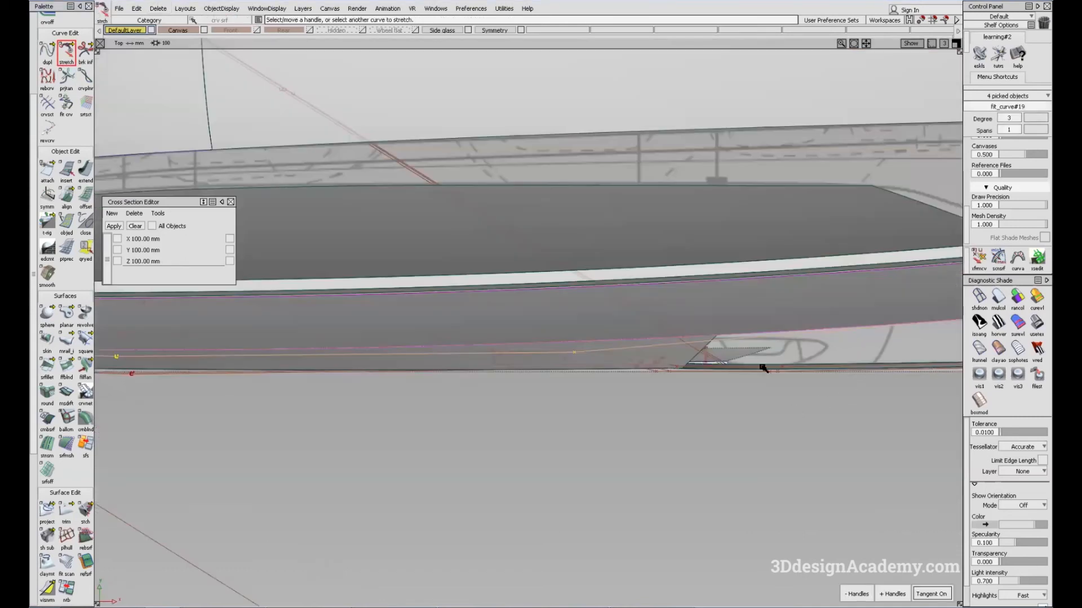
{"action": "key", "text": "F8"}
Step: Pick the crease-line curve, the two door surfaces and the top-view canvas, and hide all unselected objects
{"action": "left_click_drag", "start_coordinate": [627, 414], "coordinate": [614, 279], "text": "ctrl+shift"}
{"action": "left_click_drag", "start_coordinate": [650, 212], "coordinate": [599, 284], "text": "ctrl+shift"}
{"action": "left_click", "coordinate": [611, 287]}
{"action": "left_click", "coordinate": [611, 281]}
{"action": "right_click_drag", "start_coordinate": [611, 280], "coordinate": [502, 292], "text": "alt+shift"}
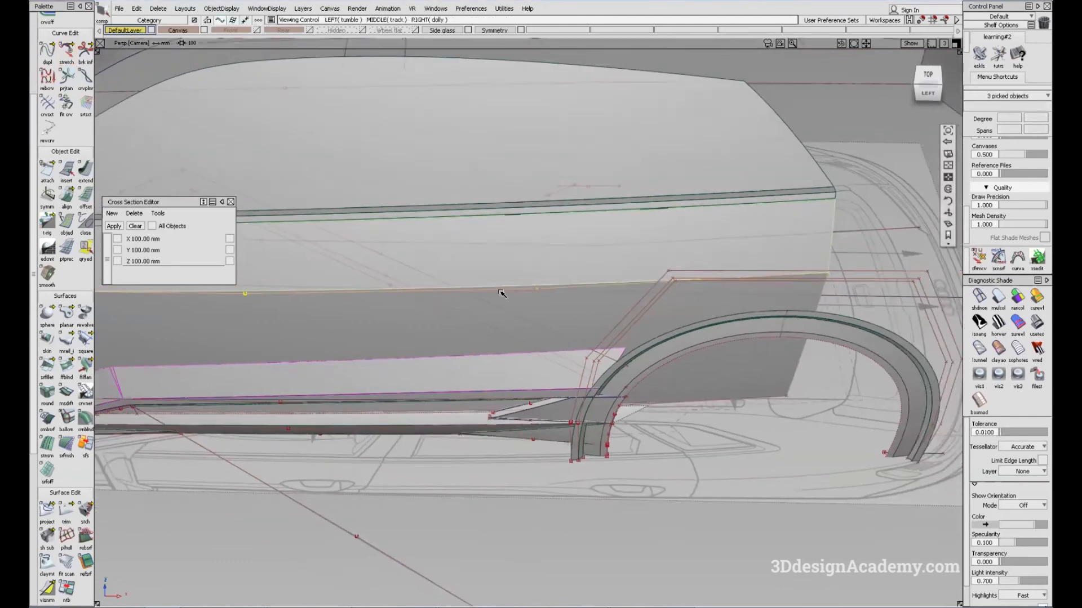
{"action": "middle_click_drag", "start_coordinate": [502, 293], "coordinate": [663, 311], "text": "alt+shift"}
{"action": "right_click_drag", "start_coordinate": [698, 333], "coordinate": [648, 338], "text": "alt+shift"}
{"action": "right_click_drag", "start_coordinate": [422, 363], "coordinate": [345, 360], "text": "alt+shift"}
{"action": "middle_click_drag", "start_coordinate": [346, 360], "coordinate": [481, 394], "text": "alt+shift"}
{"action": "left_click", "coordinate": [188, 31]}
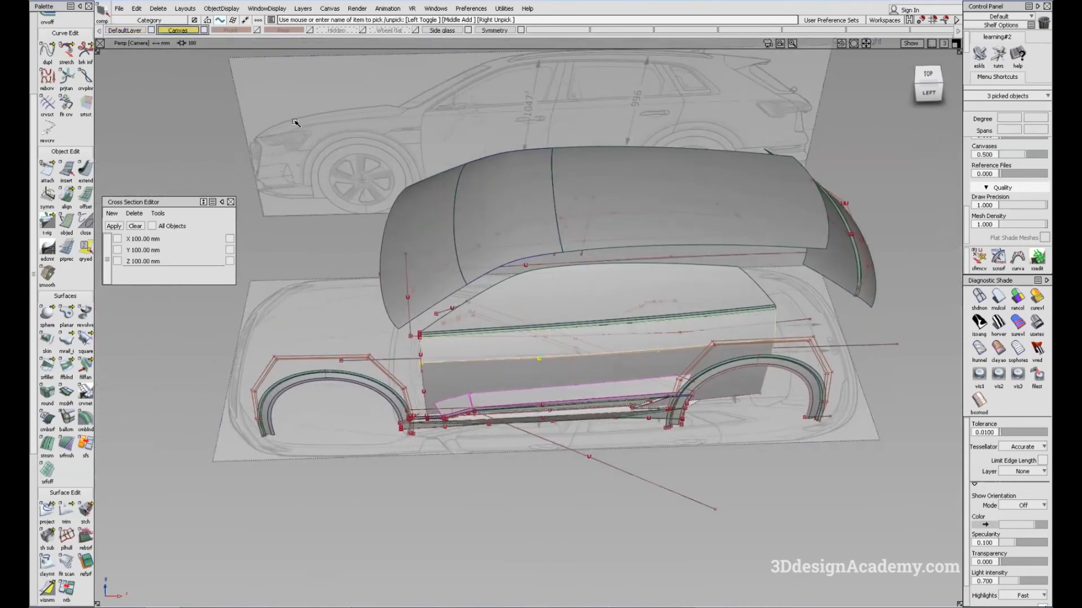
{"action": "left_click", "coordinate": [347, 282]}
{"action": "left_click", "coordinate": [217, 6]}
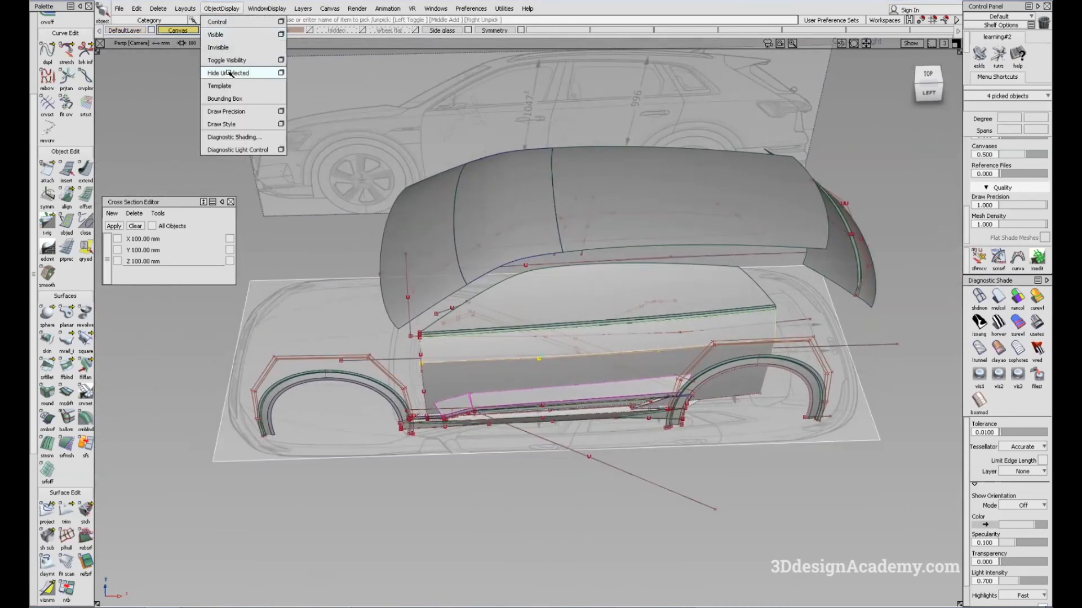
{"action": "left_click", "coordinate": [230, 72]}
Step: Stretch the rear end of the door crease-line curve outward to about Y -874.7 against the top-view canvas, with surface shading off
{"action": "key", "text": "F5"}
{"action": "left_click", "coordinate": [760, 398]}
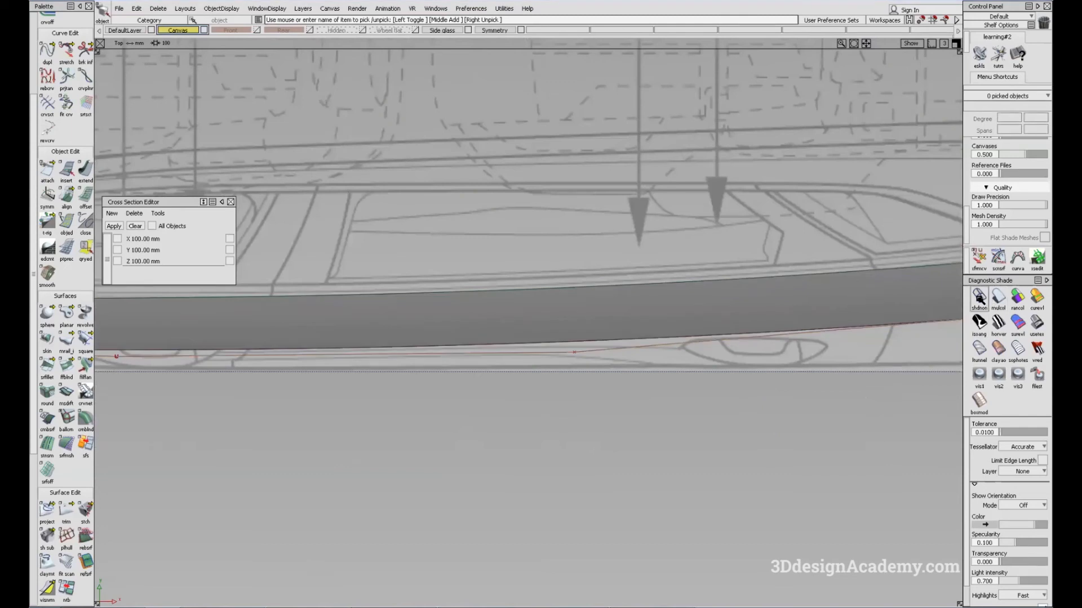
{"action": "left_click", "coordinate": [979, 299]}
{"action": "middle_click_drag", "start_coordinate": [743, 361], "coordinate": [657, 370], "text": "alt+shift"}
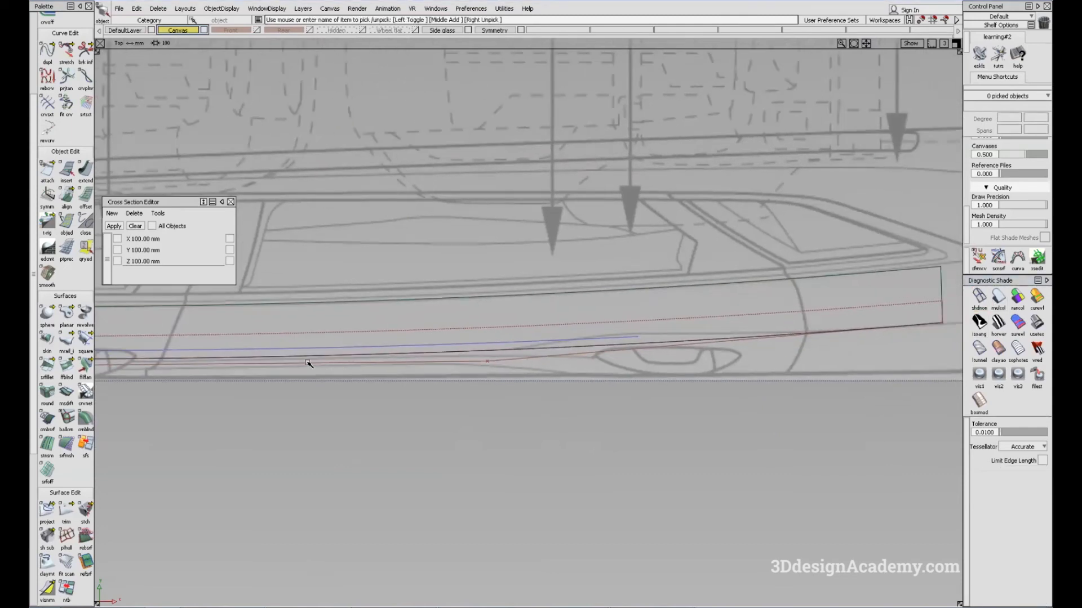
{"action": "mouse_move", "coordinate": [161, 382]}
{"action": "middle_mouse_down", "text": "alt+shift"}
{"action": "mouse_move", "coordinate": [789, 360]}
{"action": "mouse_move", "coordinate": [174, 367]}
{"action": "middle_mouse_up", "text": "alt+shift"}
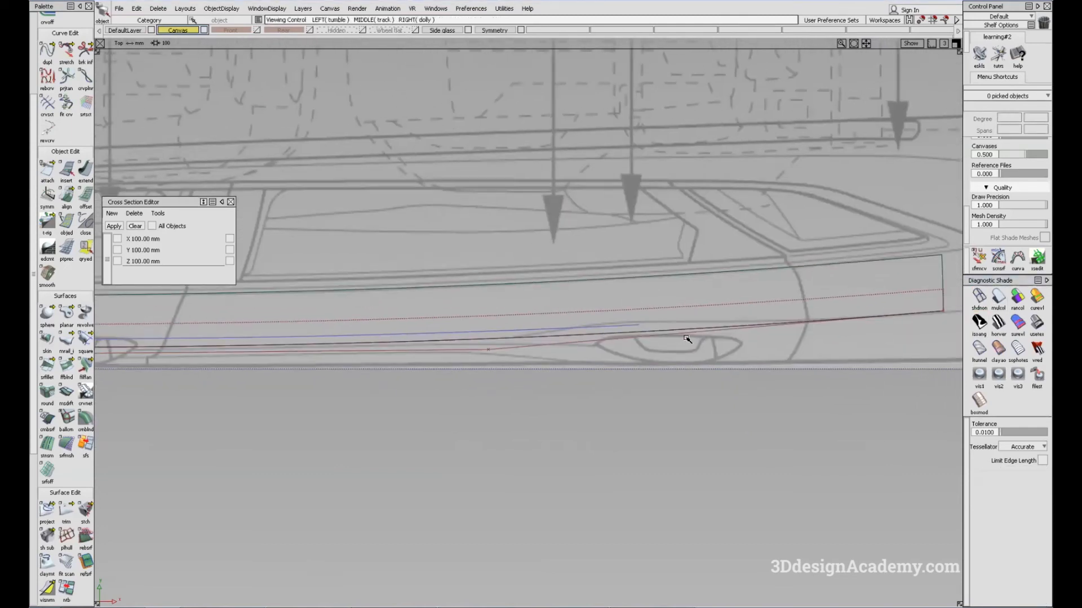
{"action": "left_click", "coordinate": [67, 51]}
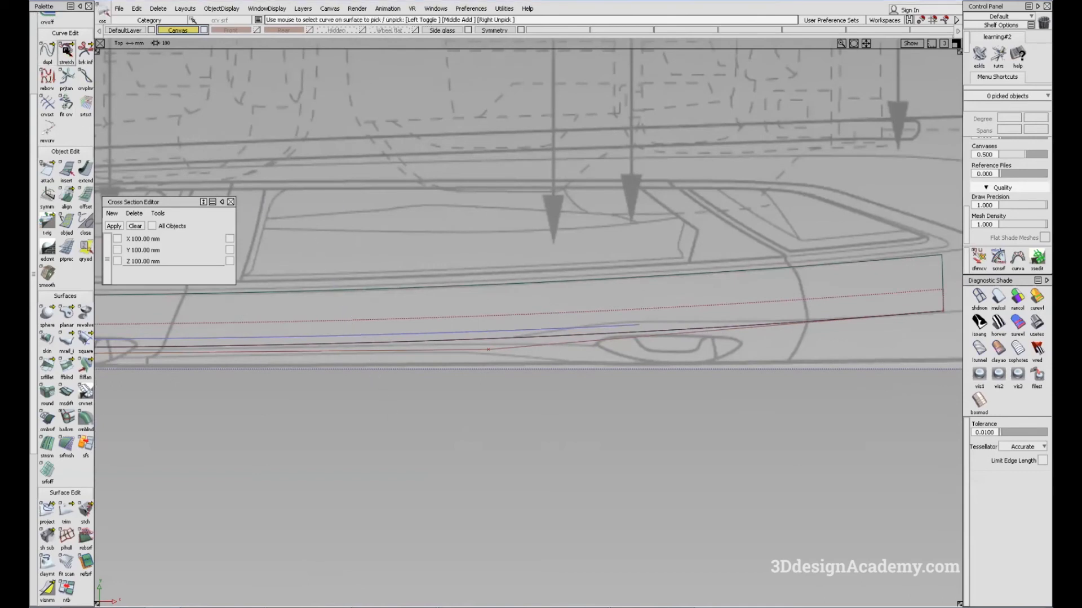
{"action": "left_click", "coordinate": [794, 327]}
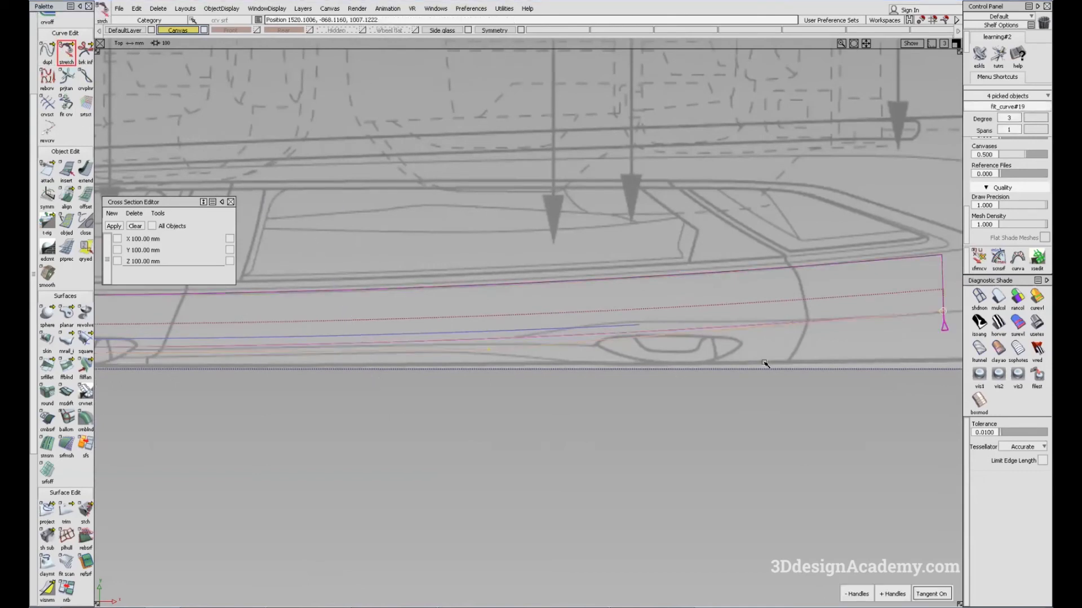
{"action": "left_click_drag", "start_coordinate": [585, 382], "coordinate": [588, 385]}
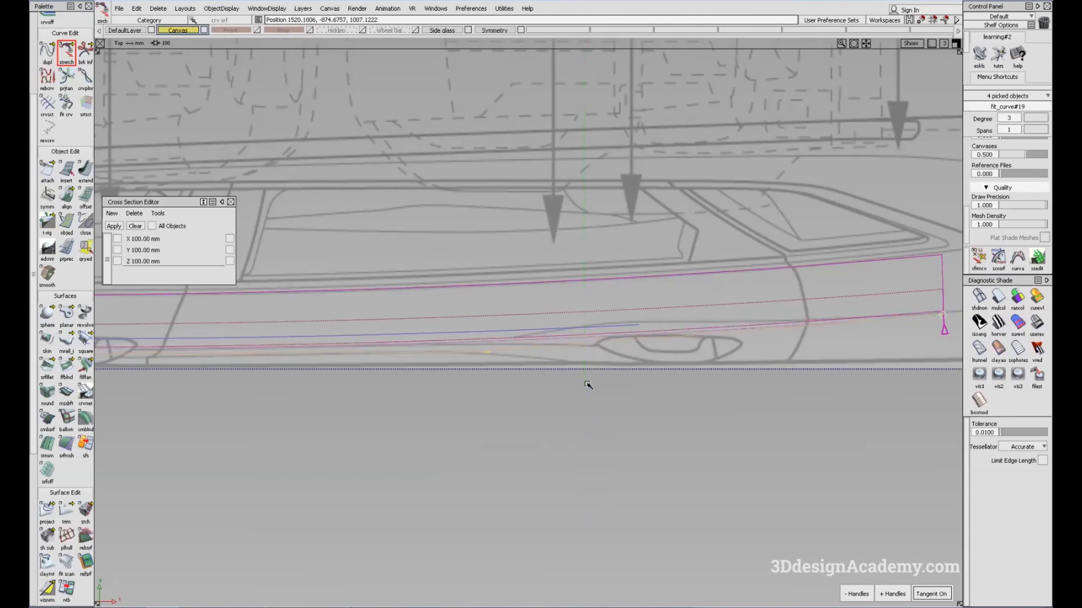
{"action": "right_click_drag", "start_coordinate": [587, 385], "coordinate": [587, 386]}
{"action": "middle_click_drag", "start_coordinate": [261, 361], "coordinate": [643, 330], "text": "alt+shift"}
Step: Examine the reflections on the two door surfaces in perspective with the BW Horz and Showroom shading maps
{"action": "key", "text": "F8"}
{"action": "mouse_move", "coordinate": [619, 403]}
{"action": "left_mouse_down", "text": "alt+shift"}
{"action": "mouse_move", "coordinate": [626, 369]}
{"action": "mouse_move", "coordinate": [644, 389]}
{"action": "mouse_move", "coordinate": [631, 370]}
{"action": "left_mouse_up", "text": "alt+shift"}
{"action": "left_click", "coordinate": [881, 344]}
{"action": "left_click", "coordinate": [999, 324]}
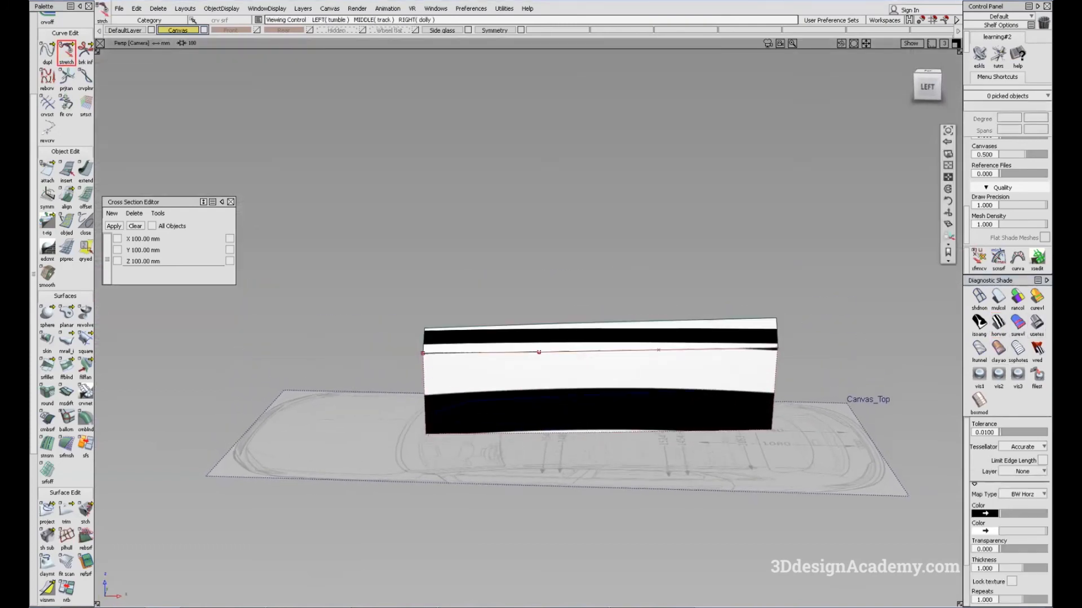
{"action": "left_click", "coordinate": [1038, 325]}
{"action": "mouse_move", "coordinate": [708, 449]}
{"action": "left_mouse_down", "text": "alt+shift"}
{"action": "mouse_move", "coordinate": [725, 490]}
{"action": "mouse_move", "coordinate": [721, 478]}
{"action": "left_mouse_up", "text": "alt+shift"}
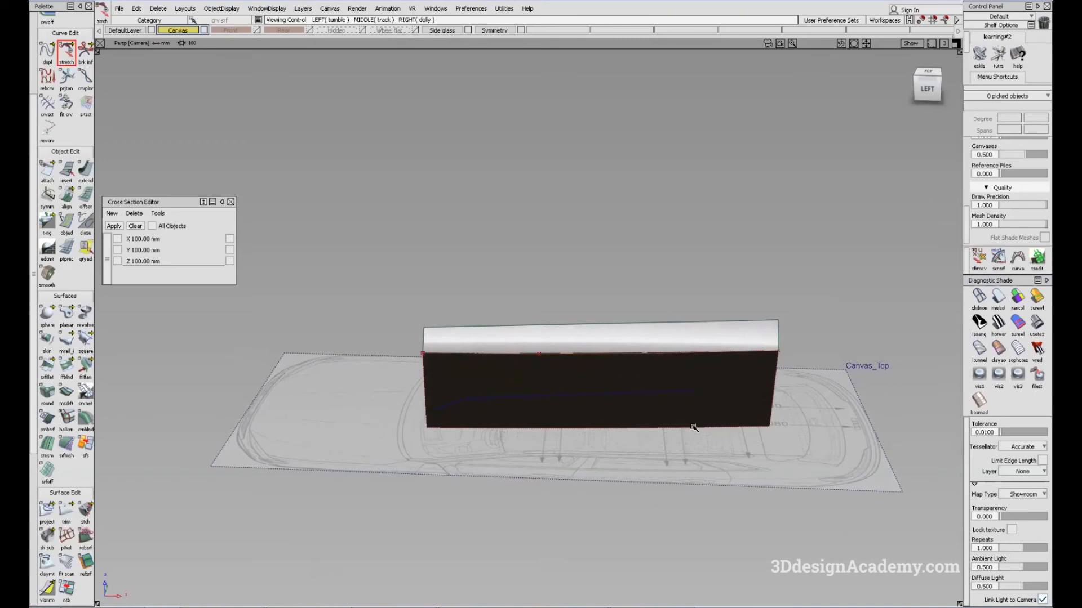
{"action": "scroll", "coordinate": [777, 345], "scroll_direction": "up", "scroll_amount": 5}
Step: Stretch the crease-line curve's rear end to about Y -876.5 in the top view, with surface shading off
{"action": "left_click", "coordinate": [67, 75]}
{"action": "left_click", "coordinate": [68, 52]}
{"action": "left_click_drag", "start_coordinate": [704, 347], "coordinate": [865, 356], "text": "alt+shift"}
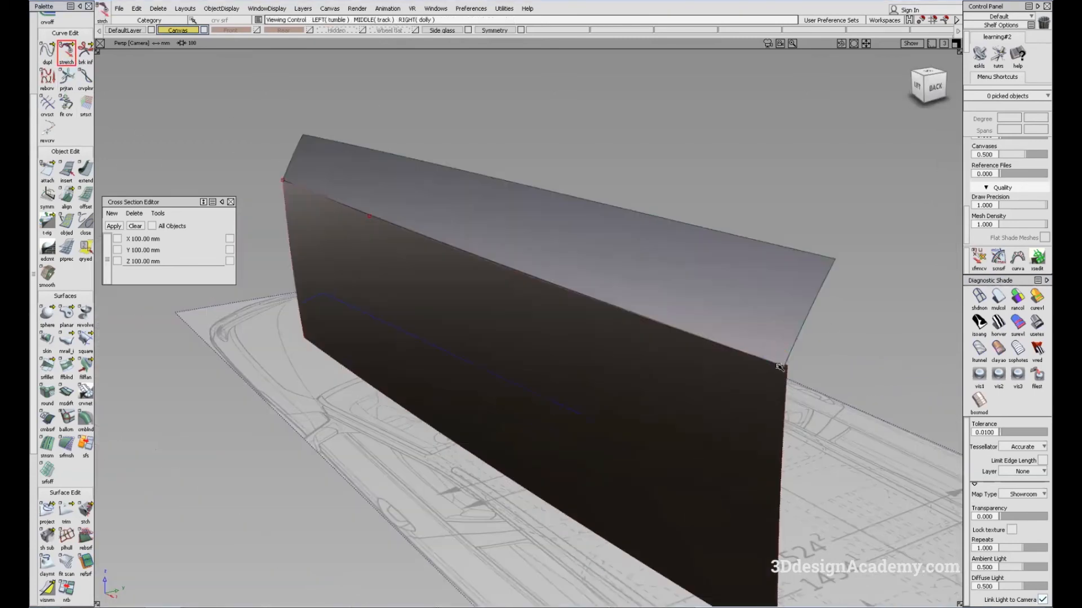
{"action": "left_click", "coordinate": [777, 364]}
{"action": "left_click_drag", "start_coordinate": [785, 383], "coordinate": [564, 366], "text": "alt+shift"}
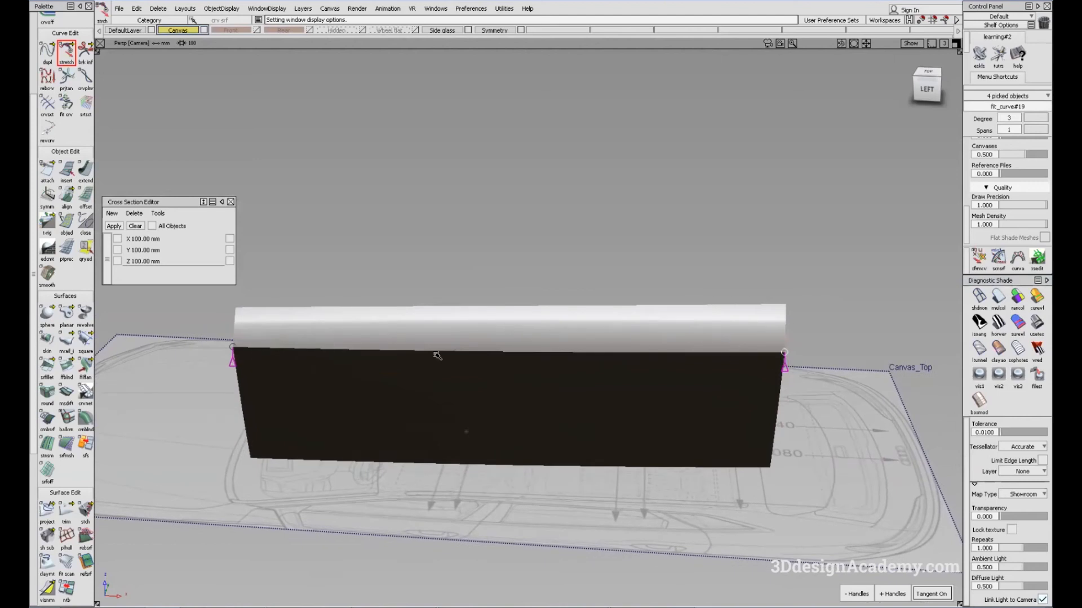
{"action": "key", "text": "F5"}
{"action": "middle_click_drag", "start_coordinate": [848, 354], "coordinate": [529, 361], "text": "alt+shift"}
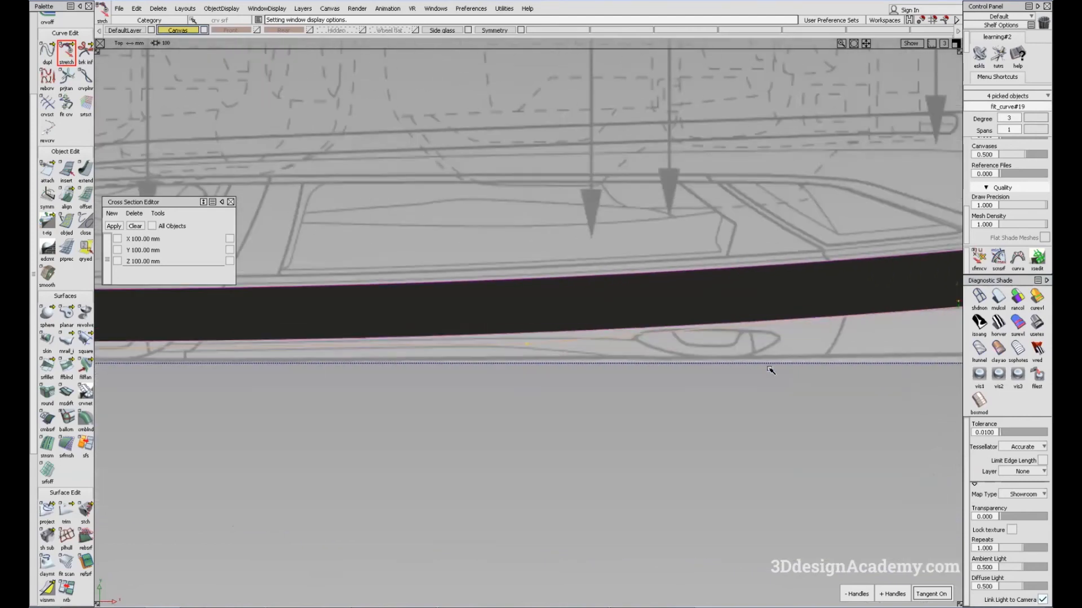
{"action": "left_click", "coordinate": [804, 343]}
{"action": "middle_click_drag", "start_coordinate": [955, 302], "coordinate": [705, 307], "text": "alt+shift"}
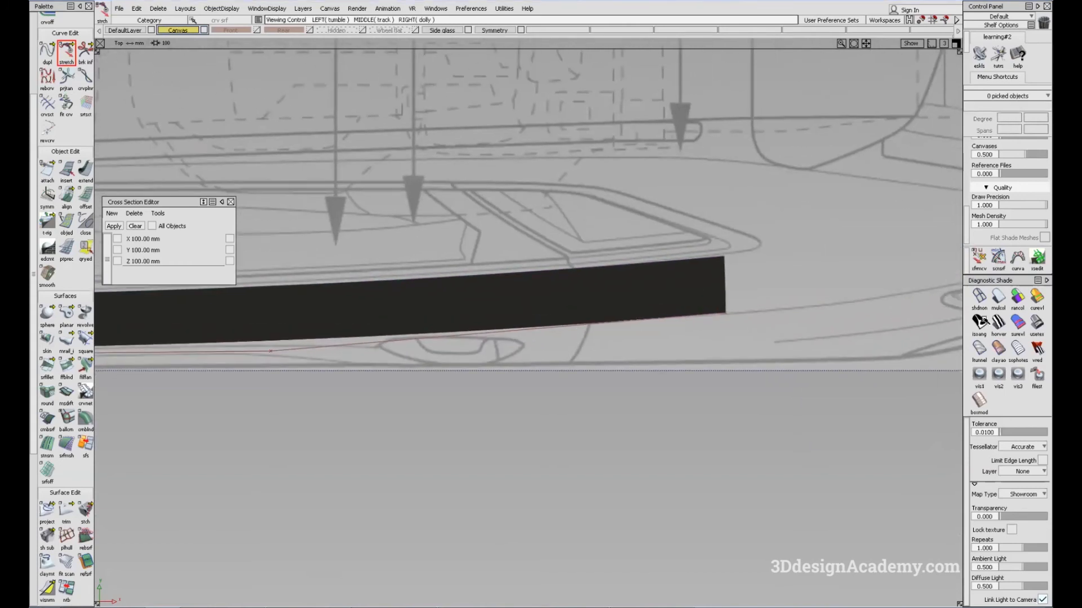
{"action": "left_click", "coordinate": [975, 297]}
{"action": "left_click", "coordinate": [684, 319]}
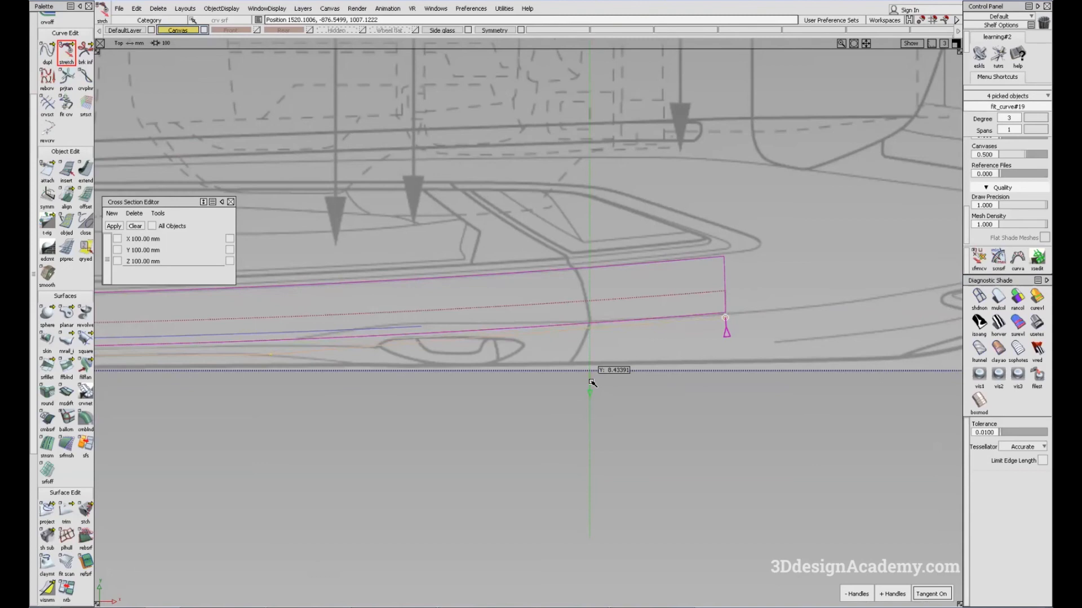
{"action": "mouse_move", "coordinate": [271, 382]}
{"action": "right_mouse_down", "text": "alt+shift"}
{"action": "mouse_move", "coordinate": [813, 367]}
{"action": "mouse_move", "coordinate": [589, 388]}
{"action": "right_mouse_up", "text": "alt+shift"}
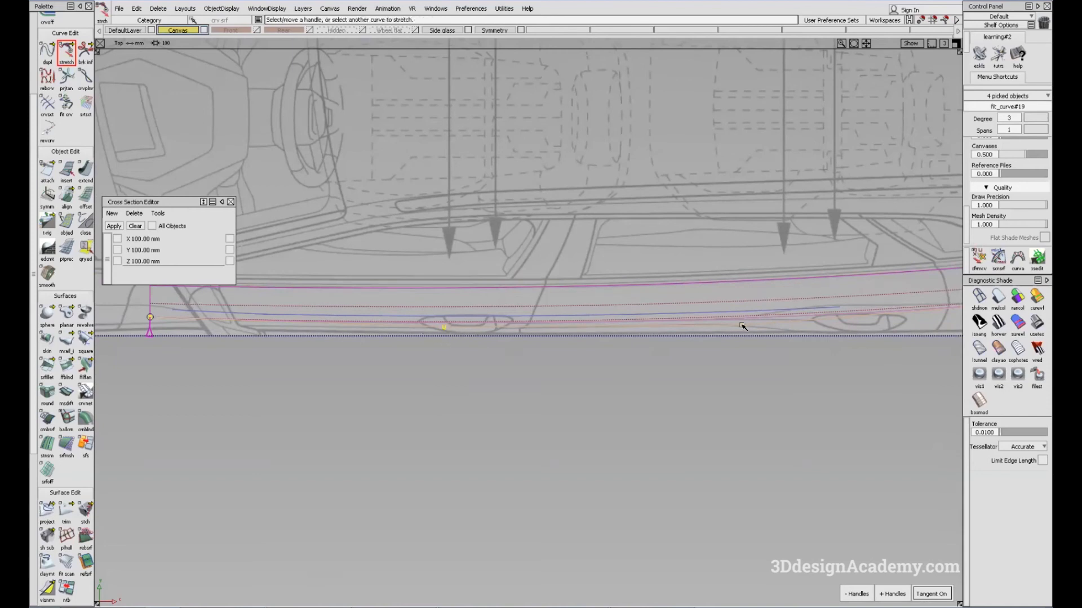
Step: Examine the highlights and crease shape of the door surfaces in the side and perspective views with Showroom shading
{"action": "key", "text": "F6"}
{"action": "right_click_drag", "start_coordinate": [818, 311], "coordinate": [785, 350], "text": "alt+shift"}
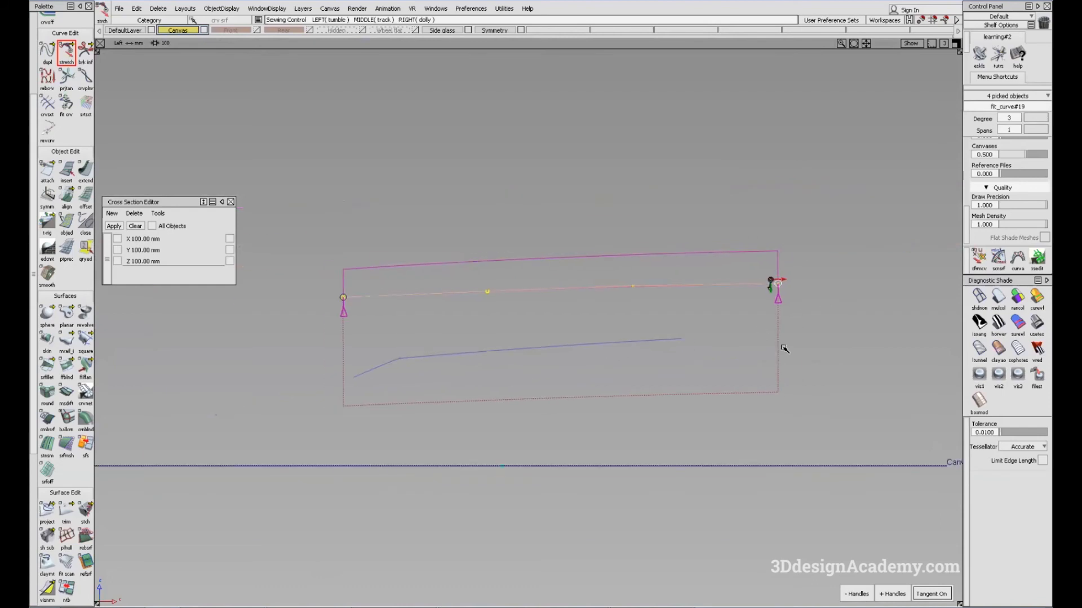
{"action": "left_click_drag", "start_coordinate": [786, 350], "coordinate": [812, 434], "text": "ctrl+shift"}
{"action": "left_click", "coordinate": [1038, 323]}
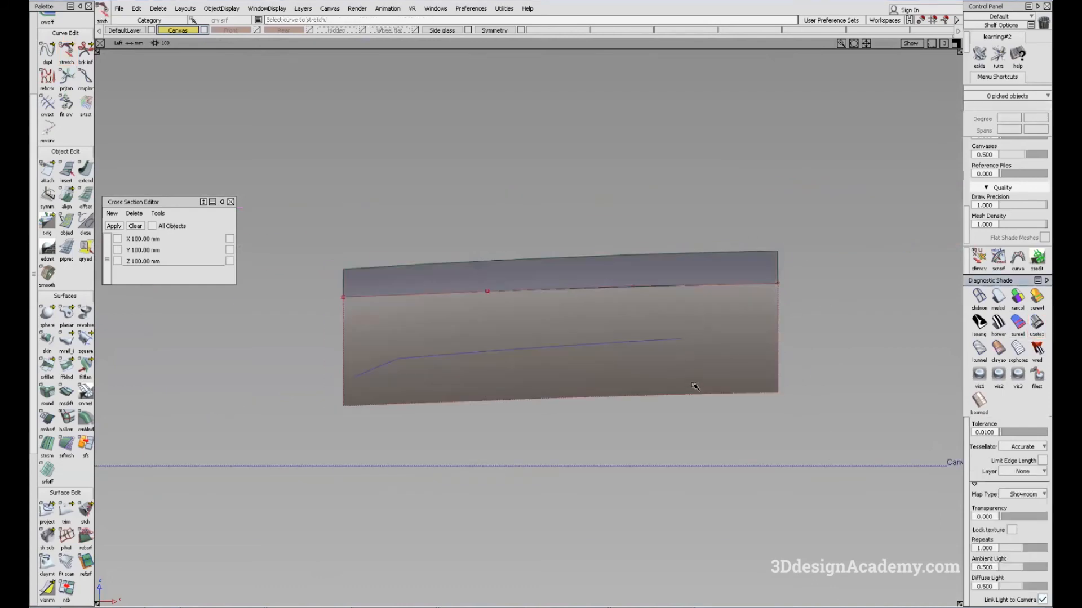
{"action": "key", "text": "F8"}
{"action": "mouse_move", "coordinate": [601, 435]}
{"action": "left_mouse_down", "text": "alt+shift"}
{"action": "mouse_move", "coordinate": [612, 402]}
{"action": "mouse_move", "coordinate": [621, 430]}
{"action": "left_mouse_up", "text": "alt+shift"}
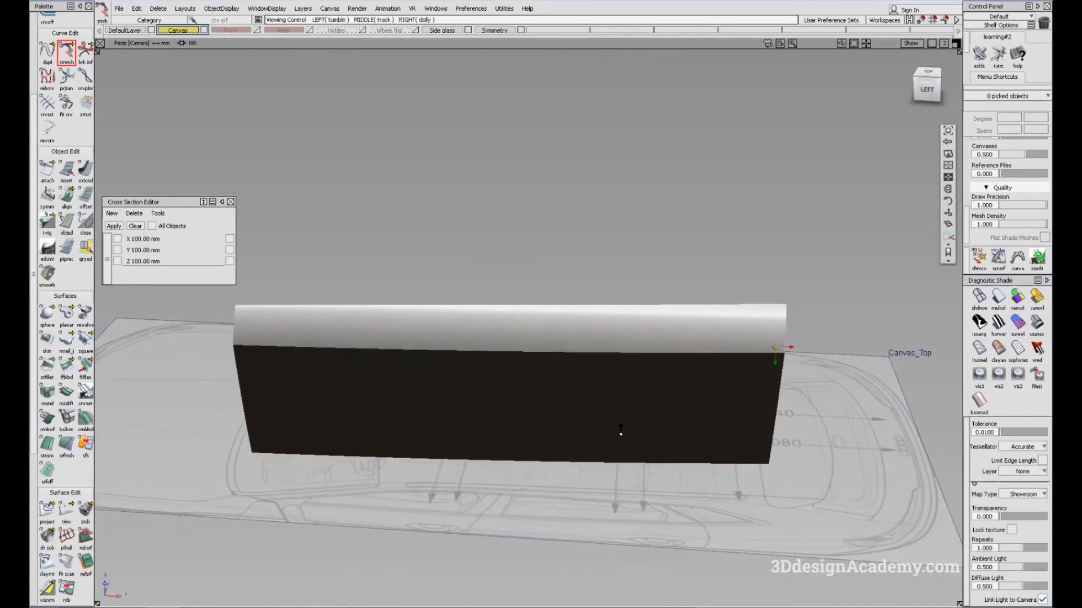
{"action": "mouse_move", "coordinate": [522, 411]}
{"action": "left_mouse_down", "text": "alt+shift"}
{"action": "mouse_move", "coordinate": [556, 391]}
{"action": "mouse_move", "coordinate": [560, 411]}
{"action": "mouse_move", "coordinate": [534, 393]}
{"action": "mouse_move", "coordinate": [531, 362]}
{"action": "mouse_move", "coordinate": [540, 414]}
{"action": "left_mouse_up", "text": "alt+shift"}
{"action": "mouse_move", "coordinate": [766, 384]}
{"action": "left_mouse_down", "text": "alt+shift"}
{"action": "mouse_move", "coordinate": [779, 336]}
{"action": "mouse_move", "coordinate": [814, 367]}
{"action": "mouse_move", "coordinate": [357, 313]}
{"action": "mouse_move", "coordinate": [777, 340]}
{"action": "mouse_move", "coordinate": [751, 350]}
{"action": "left_mouse_up", "text": "alt+shift"}
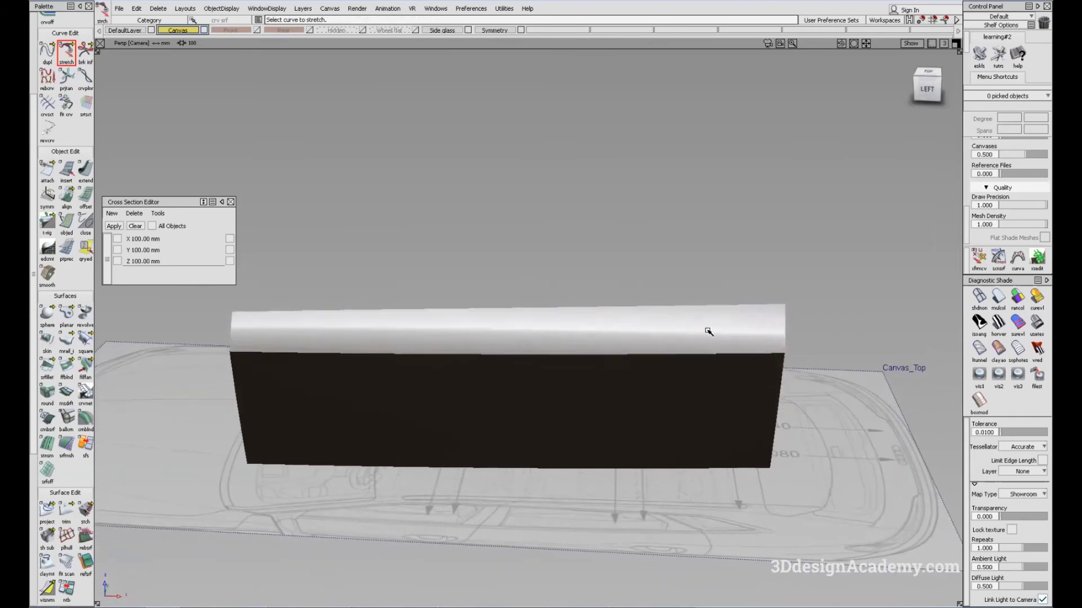
{"action": "left_click_drag", "start_coordinate": [655, 411], "coordinate": [658, 406], "text": "alt+shift"}
{"action": "left_click_drag", "start_coordinate": [708, 353], "coordinate": [743, 367], "text": "alt+shift"}
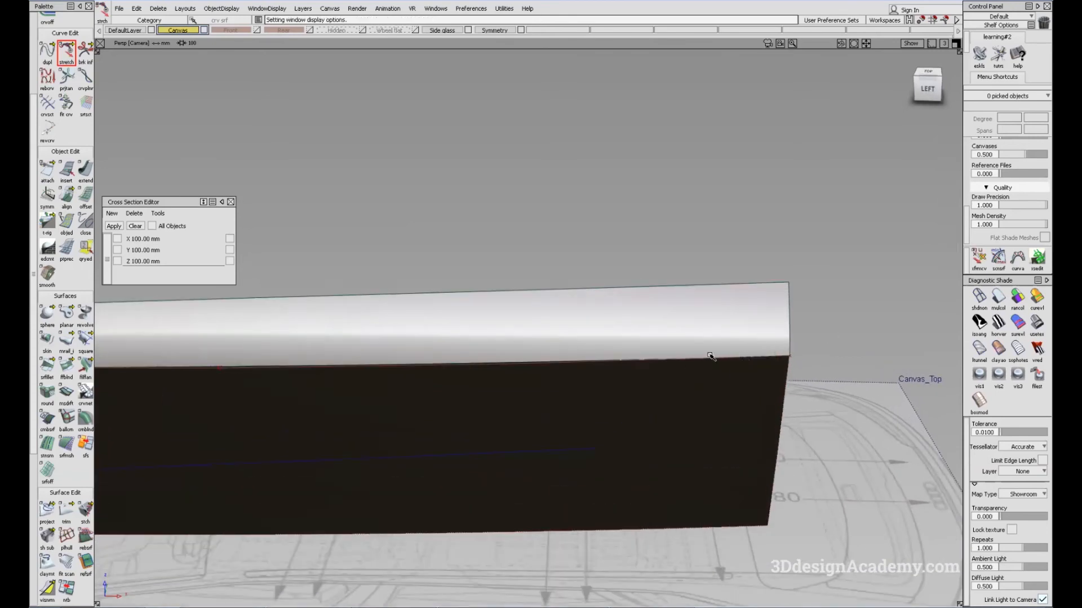
{"action": "left_click_drag", "start_coordinate": [707, 359], "coordinate": [710, 372], "text": "alt+shift"}
{"action": "right_click_drag", "start_coordinate": [709, 372], "coordinate": [681, 372], "text": "alt+shift"}
{"action": "mouse_move", "coordinate": [681, 372]}
{"action": "left_mouse_down", "text": "alt+shift"}
{"action": "mouse_move", "coordinate": [668, 351]}
{"action": "mouse_move", "coordinate": [677, 365]}
{"action": "left_mouse_up", "text": "alt+shift"}
{"action": "right_click_drag", "start_coordinate": [765, 425], "coordinate": [688, 375], "text": "ctrl+shift"}
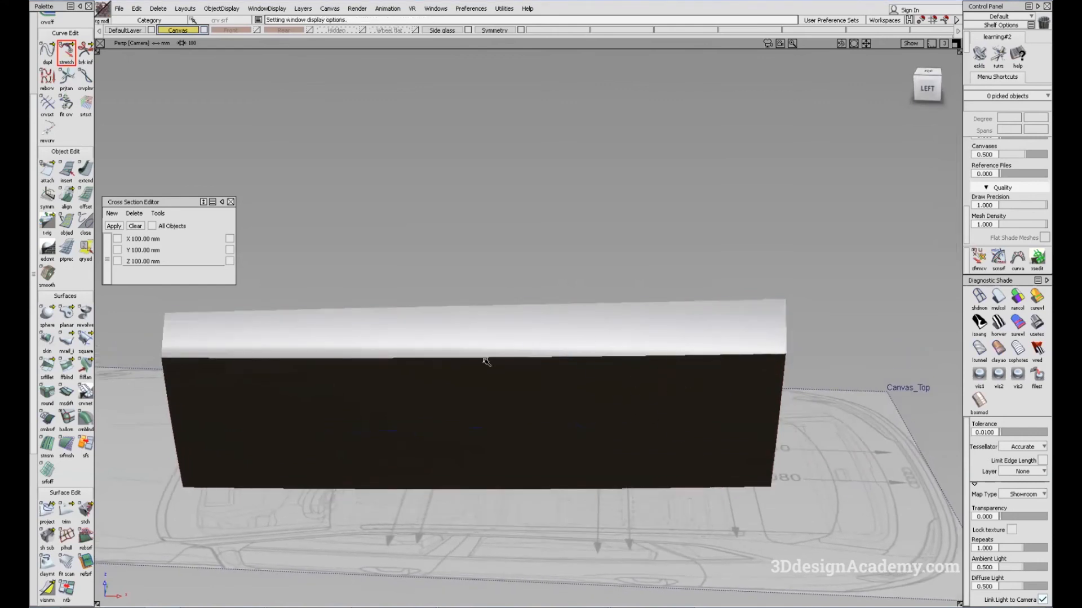
{"action": "left_click_drag", "start_coordinate": [486, 361], "coordinate": [396, 442], "text": "alt+shift"}
Step: Pick the crease-line curve's two middle control points and move them about 2.6 mm outward in Y in the top view
{"action": "left_click", "coordinate": [979, 297]}
{"action": "left_click_drag", "start_coordinate": [320, 361], "coordinate": [645, 410]}
{"action": "left_click_drag", "start_coordinate": [503, 346], "coordinate": [584, 364], "text": "alt+shift"}
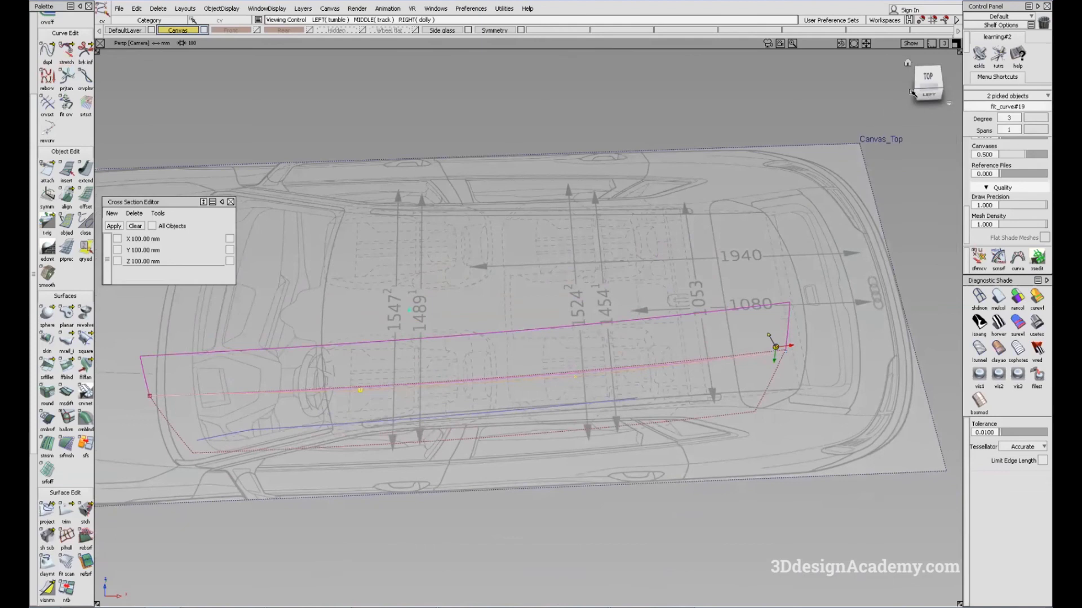
{"action": "left_click", "coordinate": [927, 79]}
{"action": "right_click_drag", "start_coordinate": [777, 345], "coordinate": [524, 366], "text": "alt+shift"}
{"action": "middle_click_drag", "start_coordinate": [338, 396], "coordinate": [871, 363], "text": "alt+shift"}
{"action": "middle_click_drag", "start_coordinate": [425, 391], "coordinate": [783, 385], "text": "alt+shift"}
{"action": "mouse_move", "coordinate": [422, 391]}
{"action": "middle_mouse_down", "text": "alt+shift"}
{"action": "mouse_move", "coordinate": [712, 386]}
{"action": "mouse_move", "coordinate": [424, 387]}
{"action": "middle_mouse_up", "text": "alt+shift"}
{"action": "right_click_drag", "start_coordinate": [551, 401], "coordinate": [553, 388], "text": "ctrl+shift"}
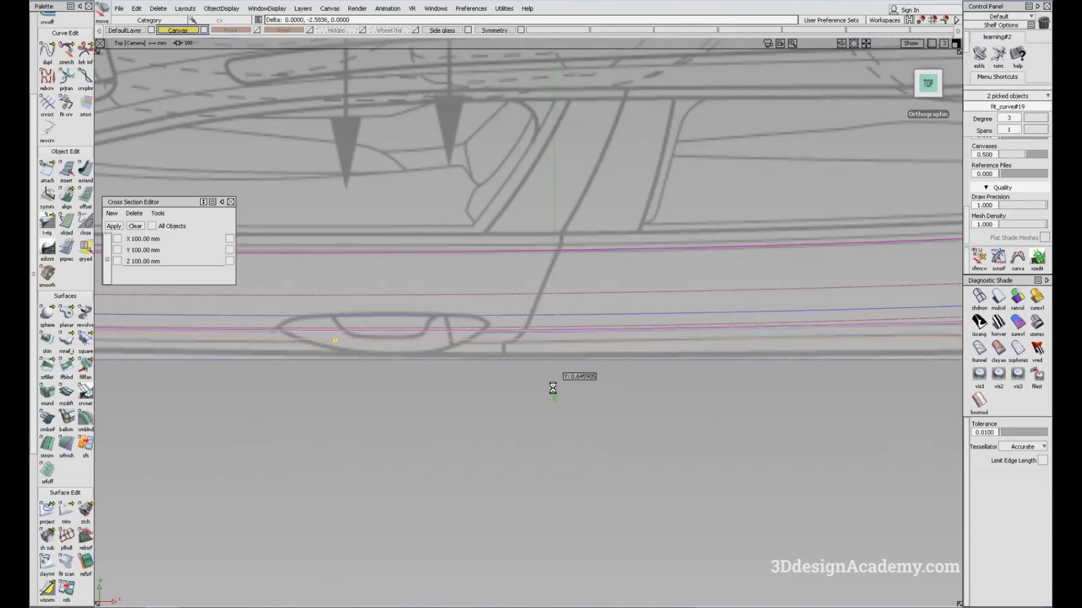
Step: Check the door highlights in perspective with Showroom shading and undo the last control-point change
{"action": "left_click", "coordinate": [1037, 324]}
{"action": "key", "text": "F8"}
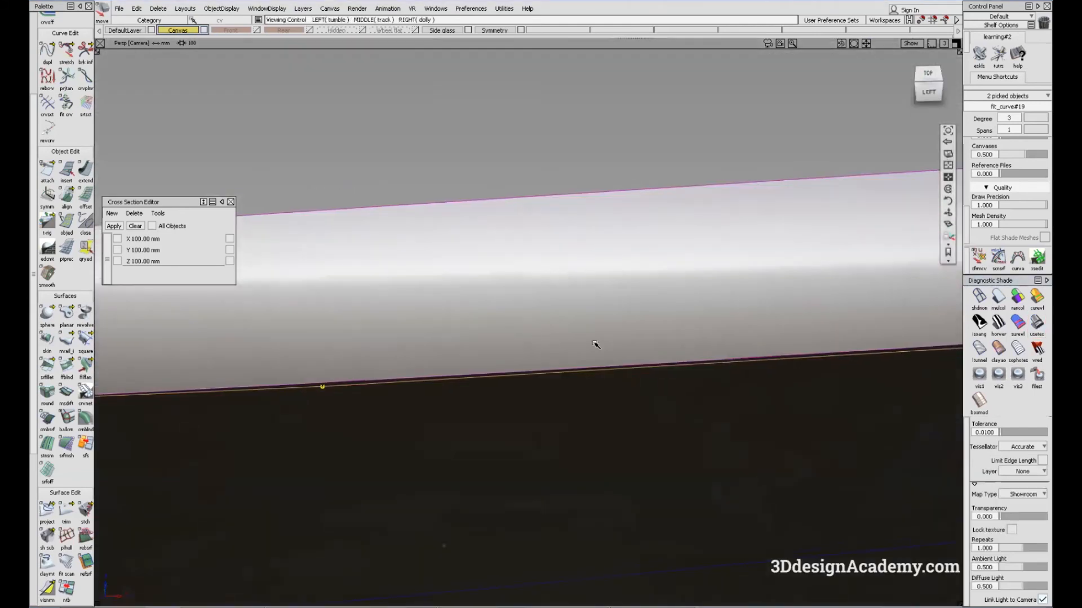
{"action": "left_click_drag", "start_coordinate": [584, 389], "coordinate": [648, 363], "text": "alt+shift"}
{"action": "left_click", "coordinate": [648, 336], "text": "alt+shift"}
{"action": "left_click_drag", "start_coordinate": [671, 327], "coordinate": [652, 362], "text": "alt+shift"}
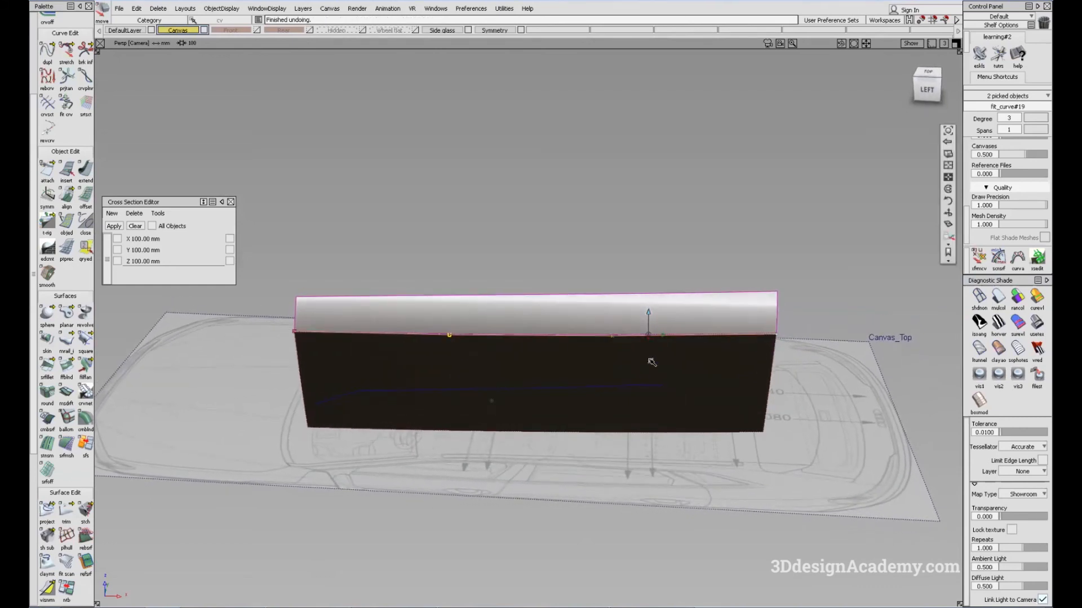
Step: Align the lower door surface's upper edge to the crease line with G0 continuity and edge alignment
{"action": "left_click_drag", "start_coordinate": [750, 405], "coordinate": [800, 377], "text": "ctrl+shift"}
{"action": "left_click", "coordinate": [1001, 301]}
{"action": "left_click_drag", "start_coordinate": [712, 414], "coordinate": [647, 458], "text": "alt+shift"}
{"action": "double_click", "coordinate": [67, 197]}
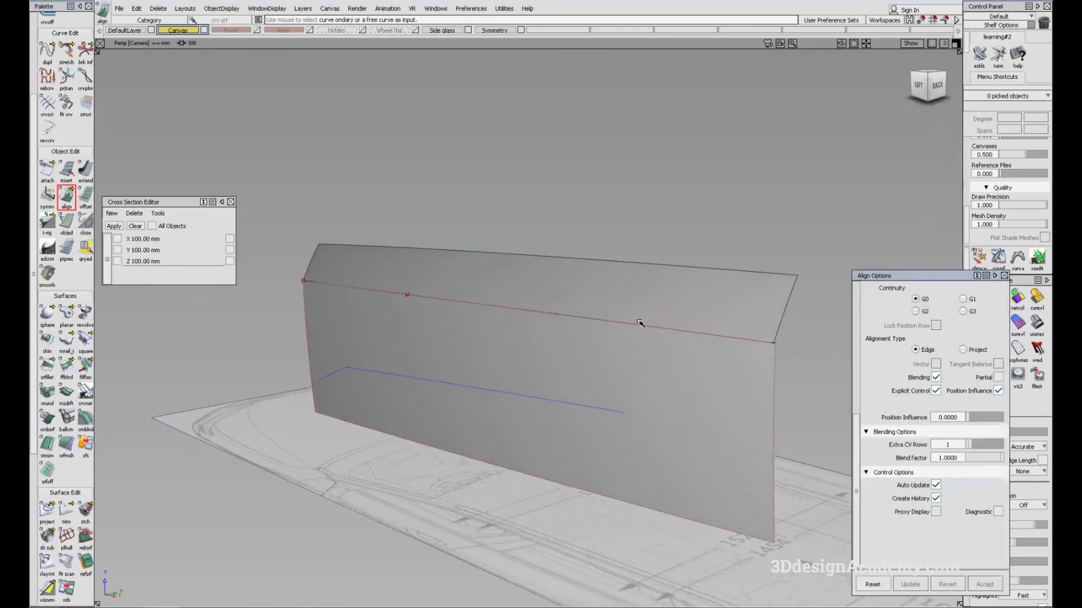
{"action": "middle_click_drag", "start_coordinate": [641, 324], "coordinate": [581, 317], "text": "alt+shift"}
{"action": "left_click_drag", "start_coordinate": [553, 345], "coordinate": [732, 322], "text": "alt+shift"}
{"action": "right_click_drag", "start_coordinate": [732, 322], "coordinate": [660, 328], "text": "alt+shift"}
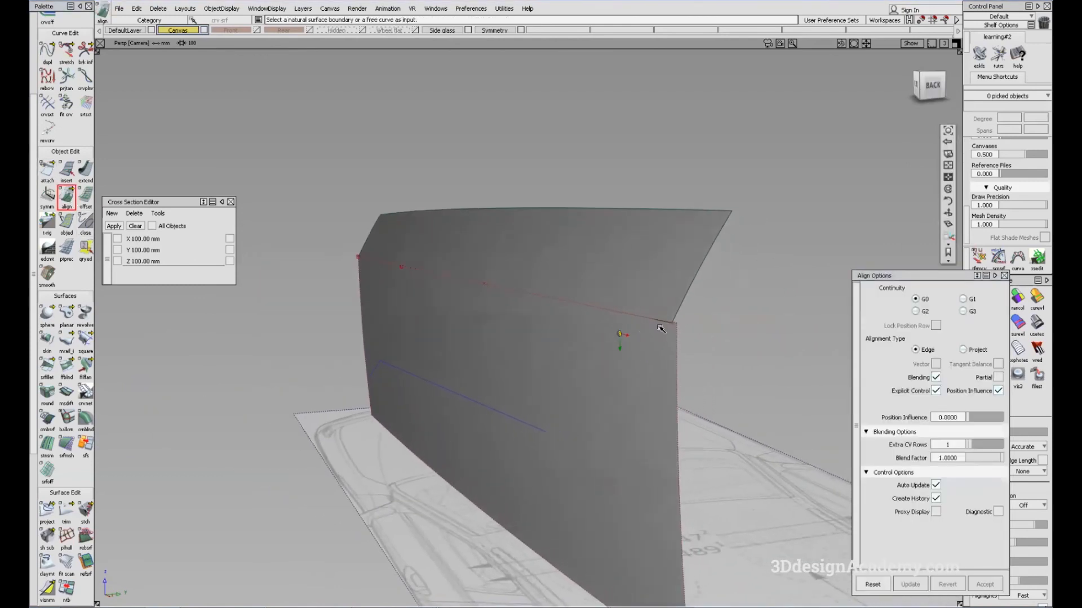
{"action": "left_click_drag", "start_coordinate": [546, 415], "coordinate": [561, 342], "text": "alt+shift"}
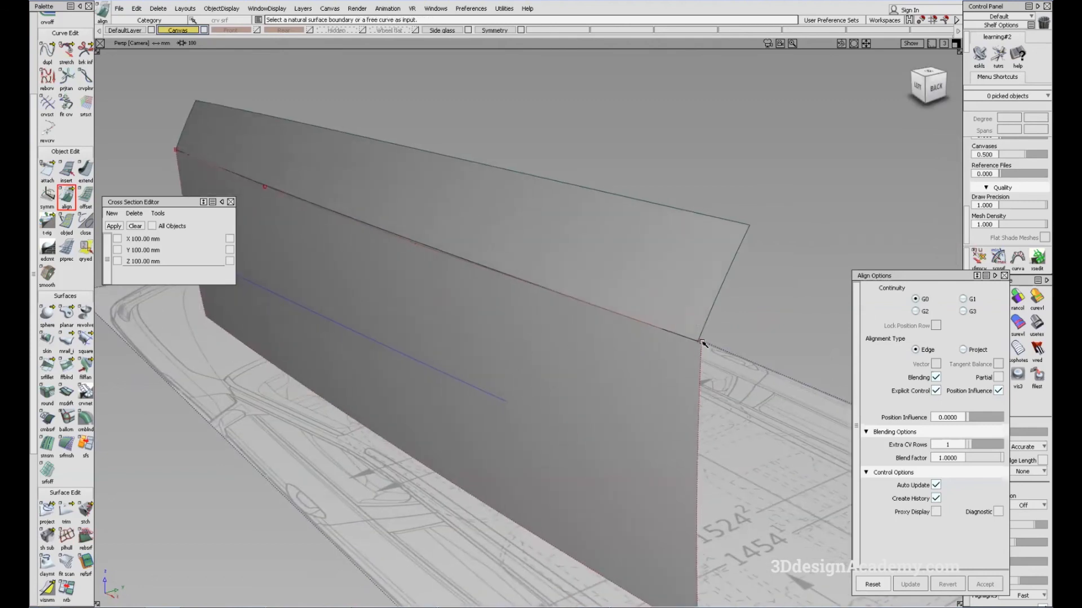
{"action": "left_click_drag", "start_coordinate": [663, 329], "coordinate": [695, 372], "text": "alt+shift"}
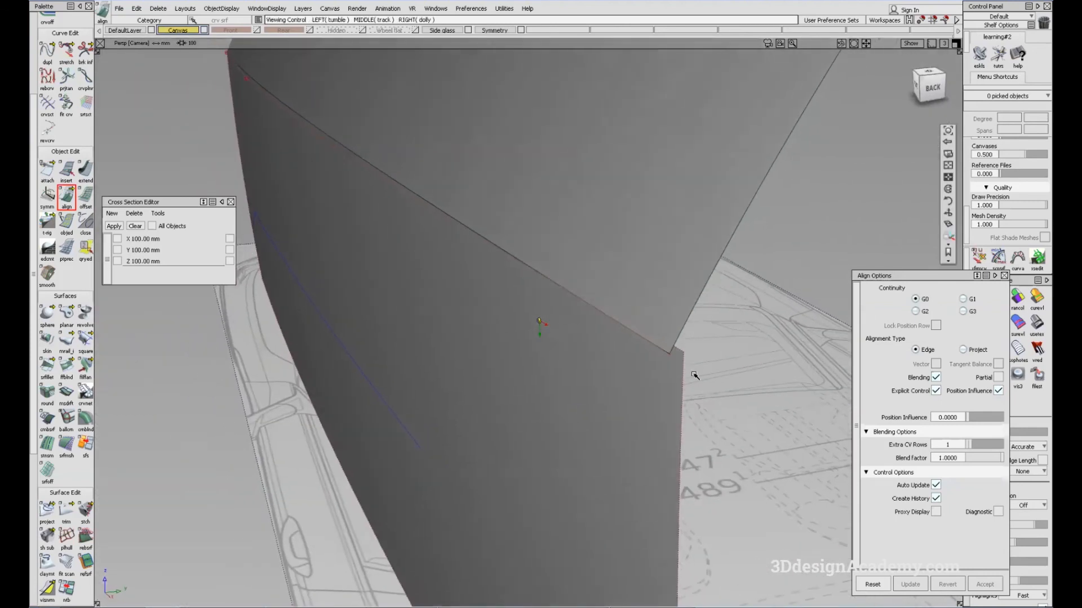
{"action": "left_click", "coordinate": [678, 351]}
{"action": "left_click", "coordinate": [674, 348]}
{"action": "left_click", "coordinate": [671, 367]}
{"action": "left_click_drag", "start_coordinate": [670, 367], "coordinate": [995, 427], "text": "alt+shift"}
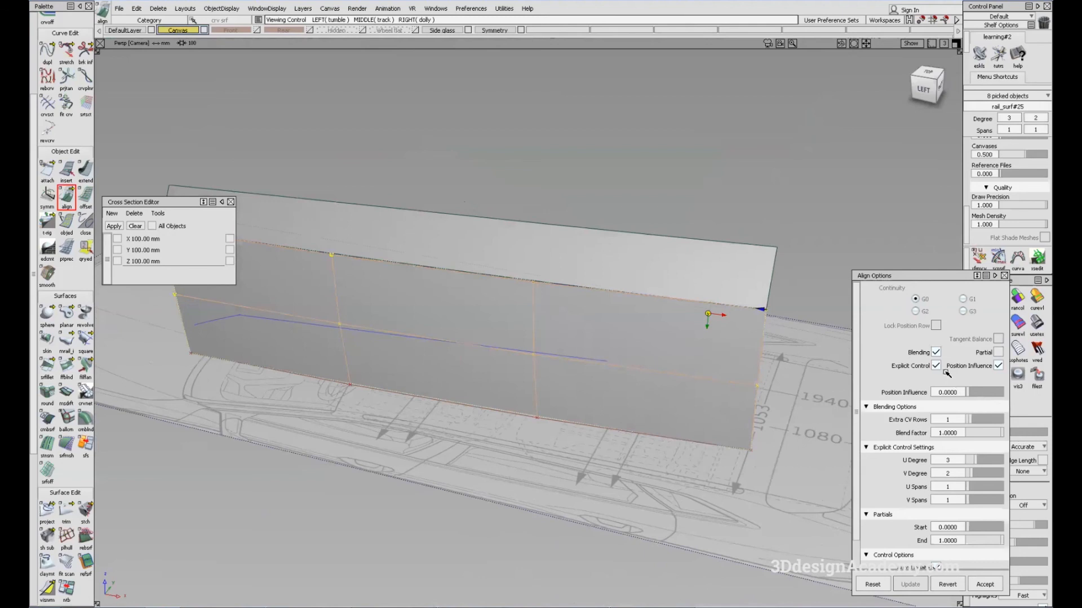
Step: Set the lower door surface alignment to 2 extra CV rows and a blend factor of 0, and close its options
{"action": "left_click", "coordinate": [976, 422]}
{"action": "left_click_drag", "start_coordinate": [1000, 435], "coordinate": [887, 441]}
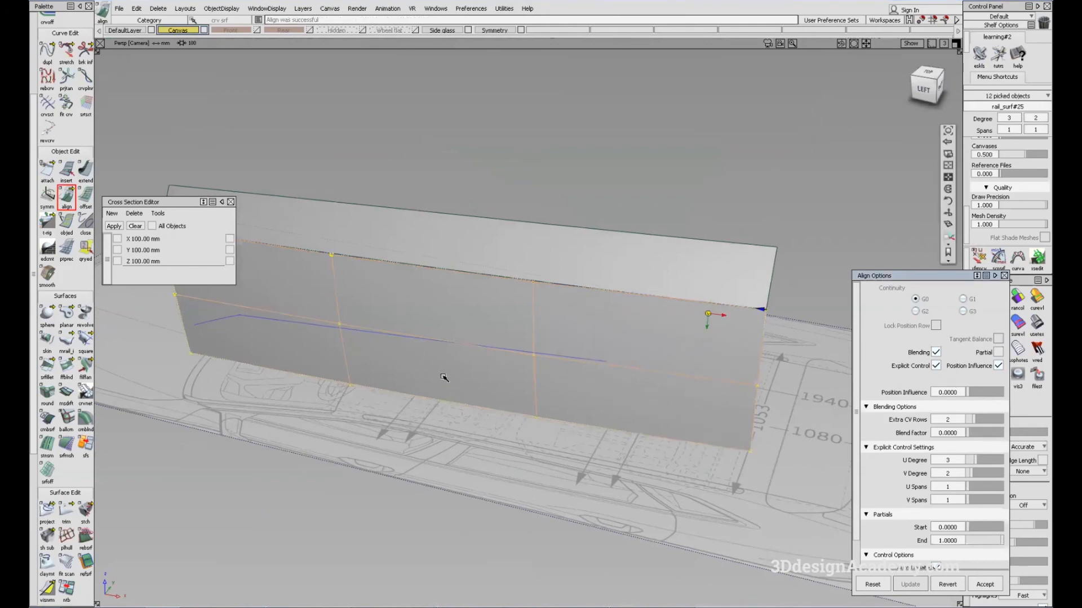
{"action": "left_click_drag", "start_coordinate": [442, 379], "coordinate": [589, 366], "text": "alt+shift"}
{"action": "left_click_drag", "start_coordinate": [507, 406], "coordinate": [429, 288], "text": "alt+shift"}
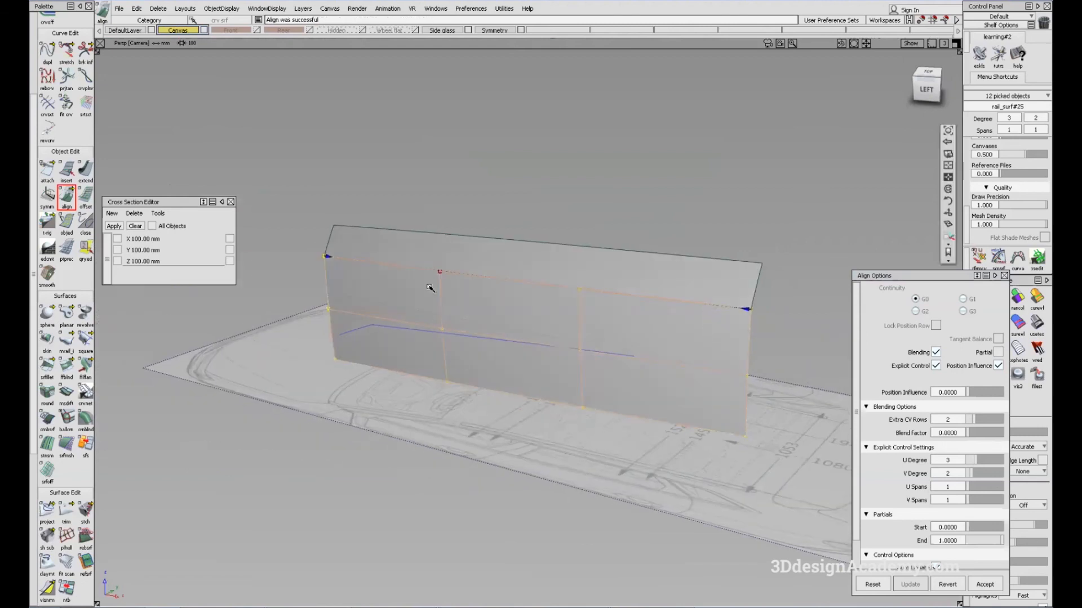
{"action": "left_click_drag", "start_coordinate": [599, 381], "coordinate": [696, 464], "text": "alt+shift"}
{"action": "mouse_move", "coordinate": [696, 464]}
{"action": "left_mouse_down", "text": "ctrl+shift"}
{"action": "mouse_move", "coordinate": [669, 309]}
{"action": "mouse_move", "coordinate": [558, 293]}
{"action": "left_mouse_up", "text": "ctrl+shift"}
{"action": "left_click", "coordinate": [1004, 276]}
Step: Make all hidden car body objects visible again
{"action": "left_click", "coordinate": [229, 8]}
{"action": "left_click", "coordinate": [239, 35]}
{"action": "left_click_drag", "start_coordinate": [732, 338], "coordinate": [959, 346], "text": "alt+shift"}
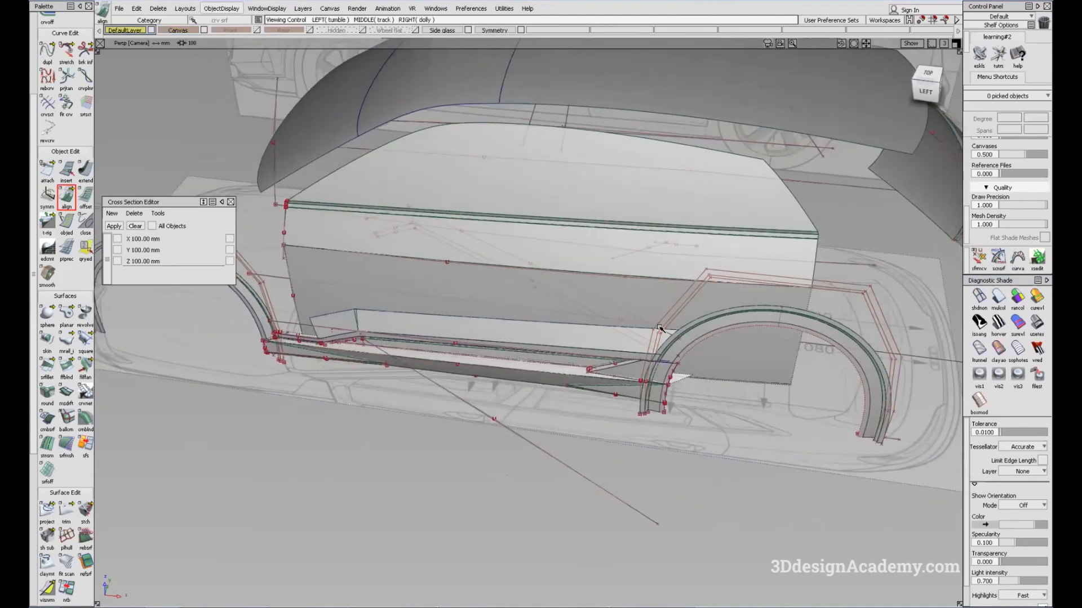
Step: Examine the highlights across the door surfaces and the lower blend surfaces with Showroom shading
{"action": "left_click", "coordinate": [1036, 324]}
{"action": "right_click_drag", "start_coordinate": [639, 385], "coordinate": [569, 359], "text": "ctrl+shift"}
{"action": "left_click_drag", "start_coordinate": [625, 437], "coordinate": [627, 410], "text": "alt+shift"}
{"action": "left_click_drag", "start_coordinate": [629, 263], "coordinate": [613, 322], "text": "alt+shift"}
{"action": "key", "text": "alt+m"}
{"action": "right_click_drag", "start_coordinate": [355, 374], "coordinate": [299, 452], "text": "alt+shift"}
{"action": "left_click_drag", "start_coordinate": [299, 451], "coordinate": [577, 335], "text": "alt+shift"}
{"action": "middle_click_drag", "start_coordinate": [577, 335], "coordinate": [701, 259], "text": "alt+shift"}
{"action": "mouse_move", "coordinate": [702, 260]}
{"action": "left_mouse_down", "text": "alt+shift"}
{"action": "mouse_move", "coordinate": [382, 376]}
{"action": "mouse_move", "coordinate": [422, 333]}
{"action": "mouse_move", "coordinate": [448, 355]}
{"action": "left_mouse_up", "text": "alt+shift"}
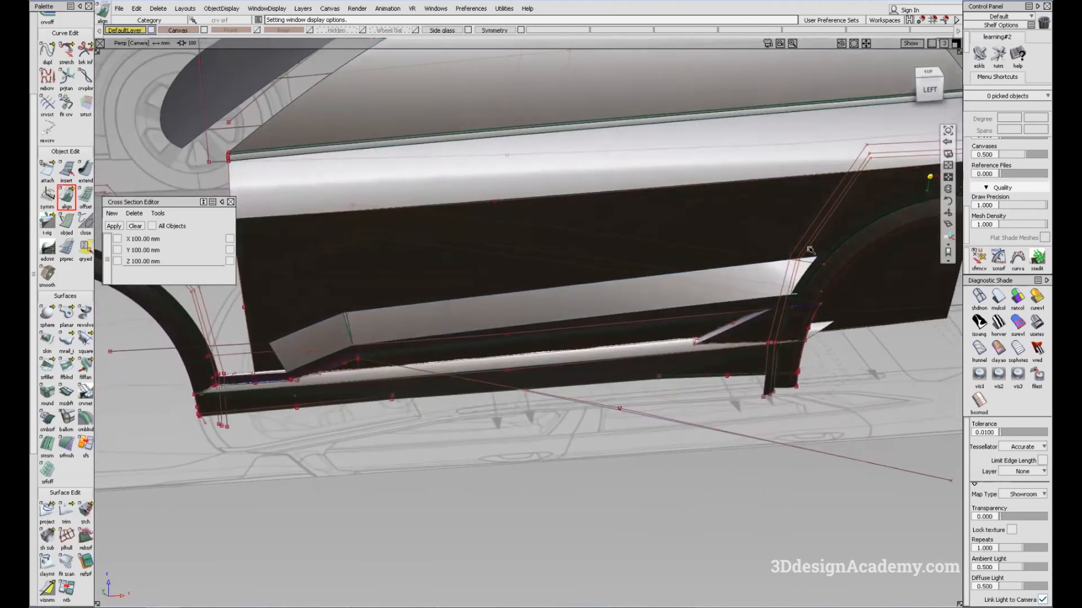
{"action": "left_click_drag", "start_coordinate": [585, 347], "coordinate": [517, 279], "text": "alt+shift"}
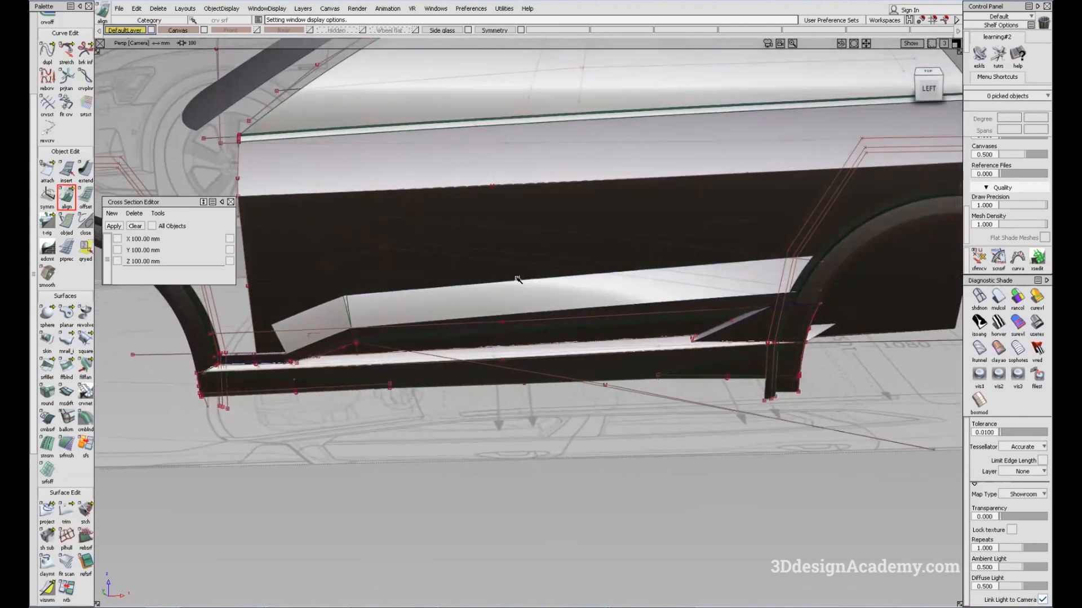
{"action": "left_click_drag", "start_coordinate": [589, 304], "coordinate": [599, 434], "text": "alt+shift"}
Step: Shade the body with Multi Color and examine from above how the lower blend surfaces and sill sit relative to the door crease
{"action": "left_click", "coordinate": [999, 296]}
{"action": "middle_click_drag", "start_coordinate": [510, 270], "coordinate": [493, 284], "text": "alt+shift"}
{"action": "left_click", "coordinate": [529, 260]}
{"action": "left_click_drag", "start_coordinate": [517, 269], "coordinate": [483, 293], "text": "alt+shift"}
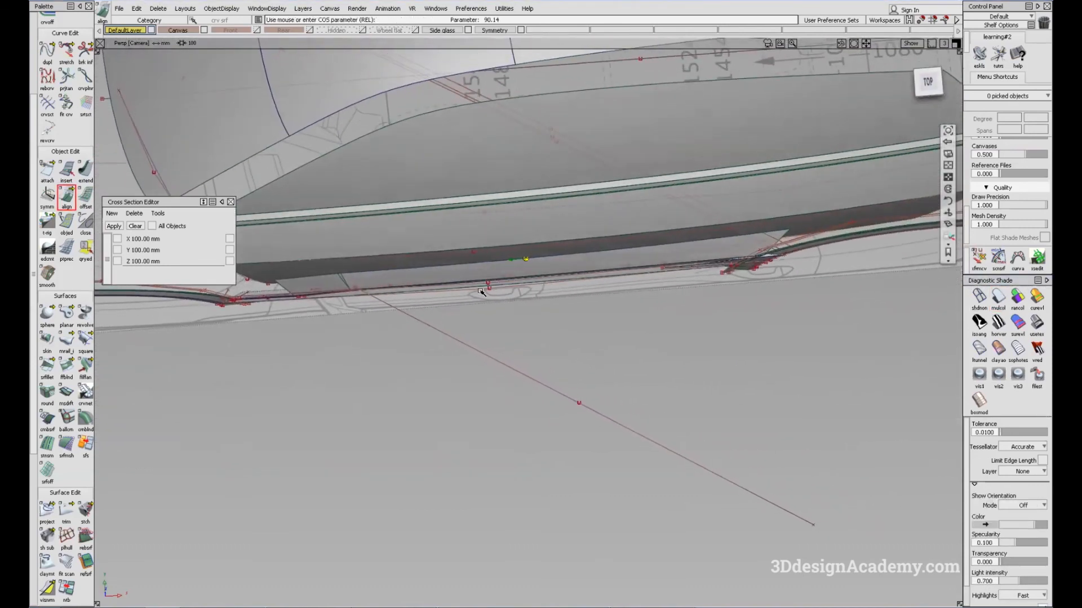
{"action": "left_click_drag", "start_coordinate": [661, 289], "coordinate": [652, 277], "text": "alt+shift"}
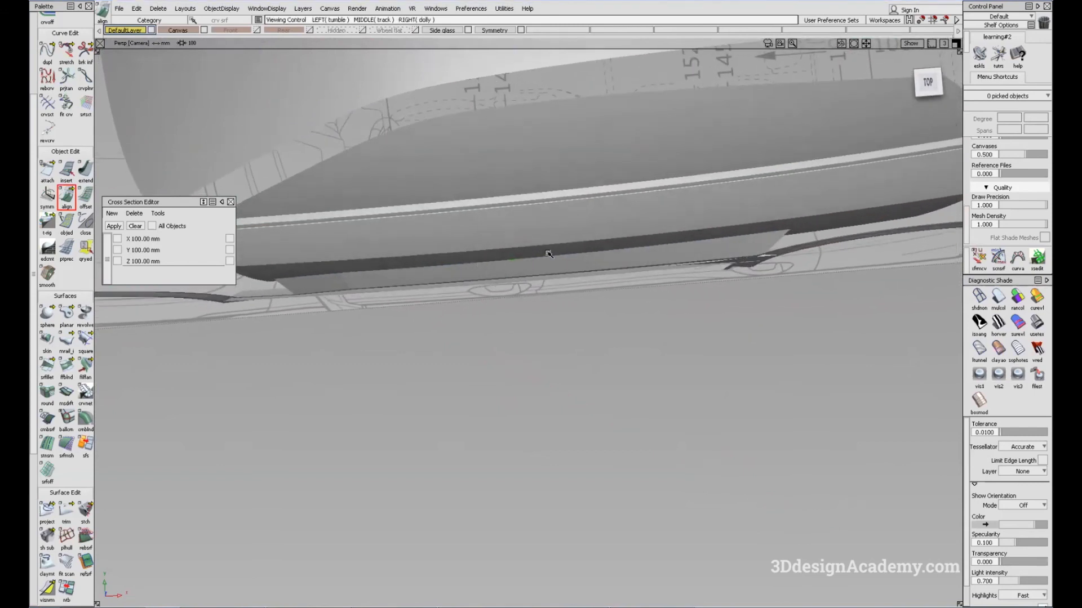
{"action": "left_click_drag", "start_coordinate": [490, 273], "coordinate": [506, 268], "text": "alt+shift"}
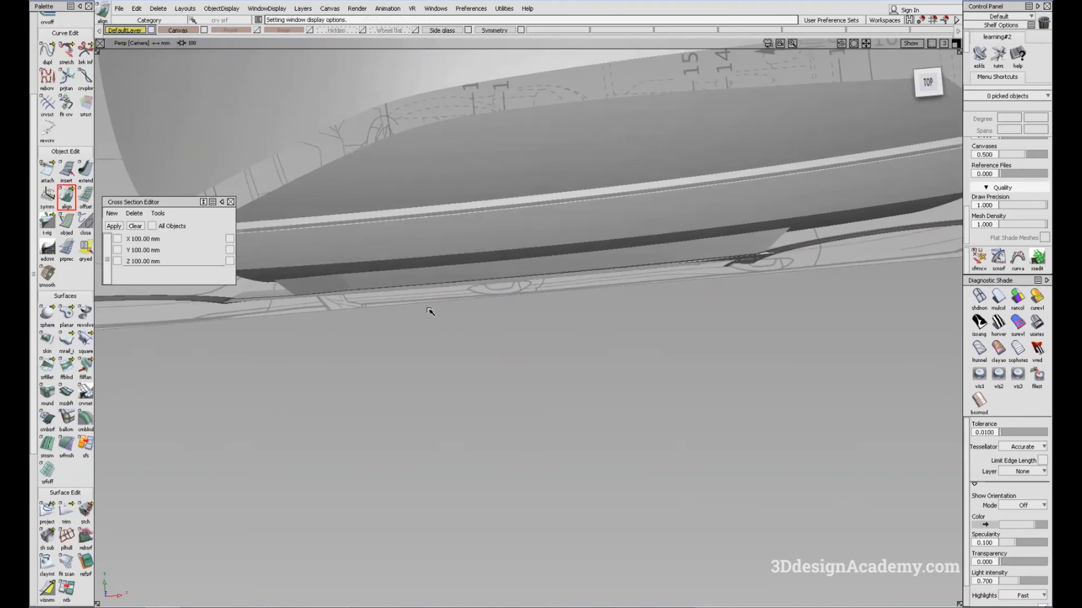
{"action": "left_click_drag", "start_coordinate": [365, 294], "coordinate": [297, 300], "text": "alt+shift"}
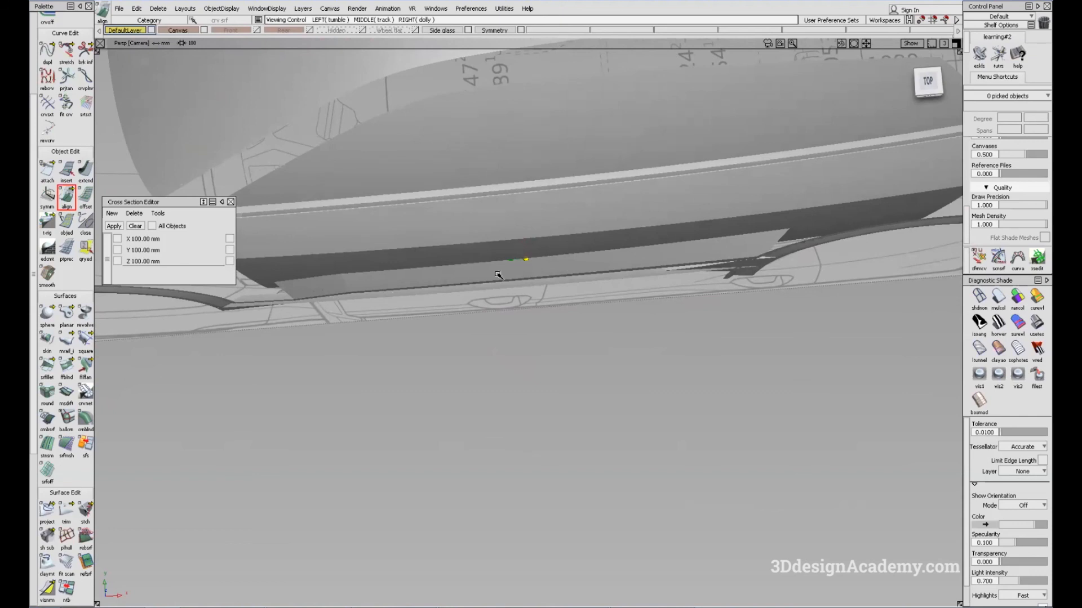
{"action": "left_click_drag", "start_coordinate": [624, 278], "coordinate": [434, 307], "text": "alt+shift"}
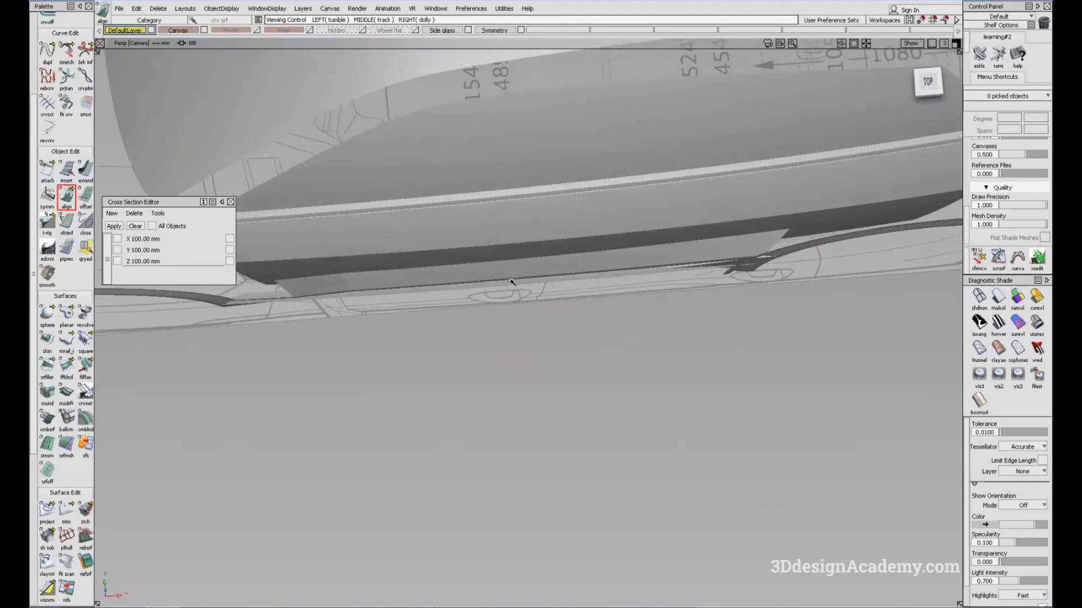
{"action": "left_click_drag", "start_coordinate": [545, 320], "coordinate": [383, 267], "text": "alt+shift"}
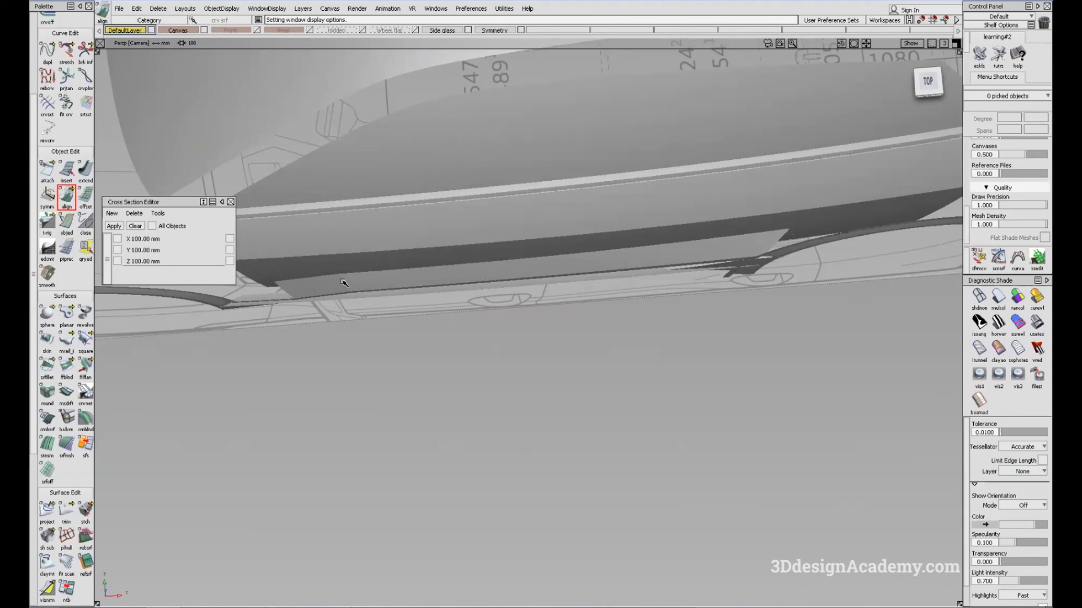
{"action": "left_click_drag", "start_coordinate": [529, 276], "coordinate": [590, 276], "text": "alt+shift"}
{"action": "right_click_drag", "start_coordinate": [592, 332], "coordinate": [552, 324], "text": "ctrl+shift"}
{"action": "left_click_drag", "start_coordinate": [551, 326], "coordinate": [543, 238], "text": "alt+shift"}
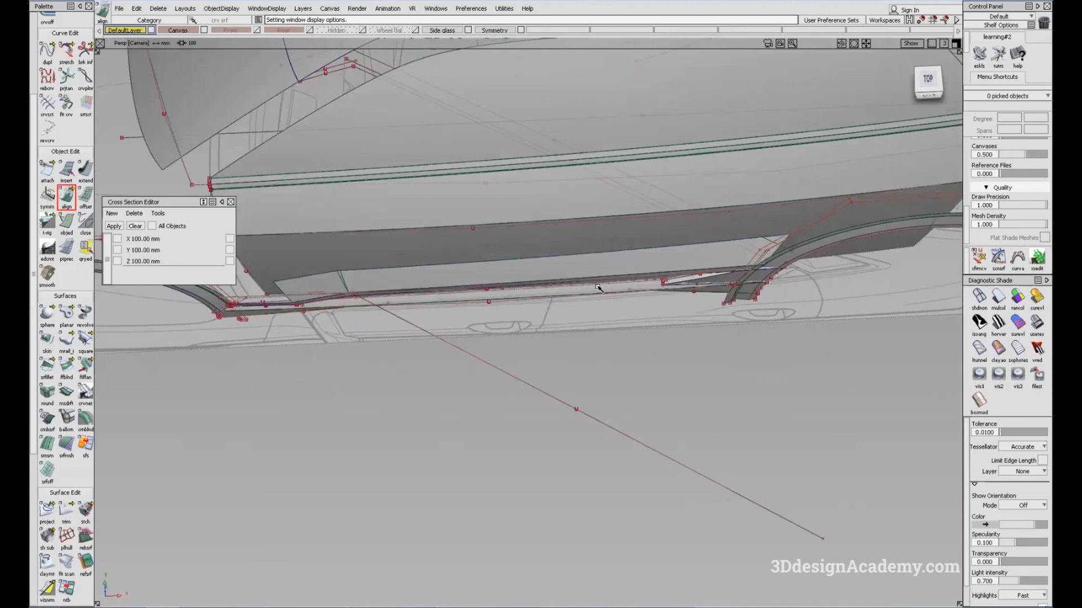
{"action": "left_click_drag", "start_coordinate": [580, 333], "coordinate": [518, 347], "text": "alt+shift"}
{"action": "right_click_drag", "start_coordinate": [447, 320], "coordinate": [544, 324], "text": "alt+shift"}
{"action": "middle_click_drag", "start_coordinate": [543, 324], "coordinate": [665, 375], "text": "alt+shift"}
{"action": "mouse_move", "coordinate": [664, 374]}
{"action": "left_mouse_down", "text": "alt+shift"}
{"action": "mouse_move", "coordinate": [686, 355]}
{"action": "mouse_move", "coordinate": [678, 376]}
{"action": "left_mouse_up", "text": "alt+shift"}
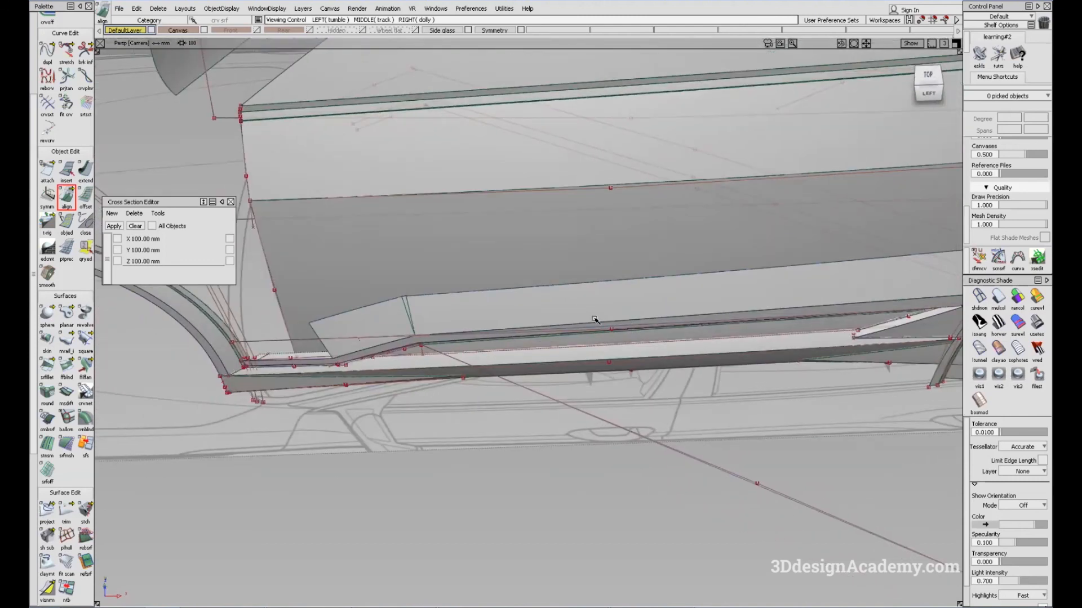
Step: Pick the long lower blend surface beneath the door and inspect its edges against the sill and wheel arch
{"action": "middle_click_drag", "start_coordinate": [859, 316], "coordinate": [772, 343], "text": "alt+shift"}
{"action": "left_click_drag", "start_coordinate": [852, 318], "coordinate": [843, 330], "text": "ctrl+shift"}
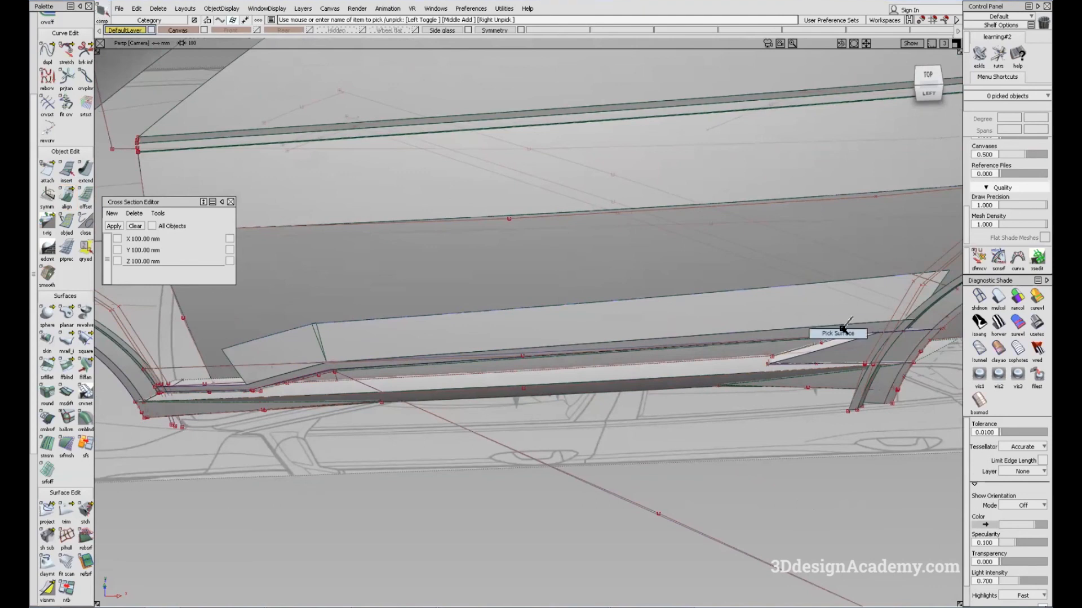
{"action": "left_click", "coordinate": [763, 322]}
{"action": "left_click_drag", "start_coordinate": [438, 465], "coordinate": [262, 404], "text": "alt+shift"}
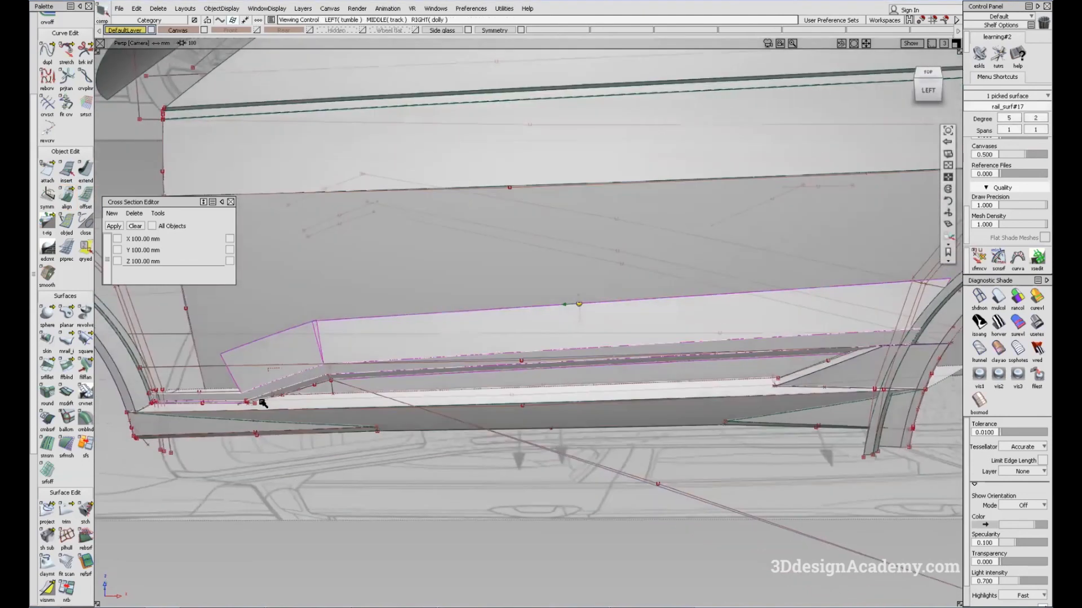
{"action": "mouse_move", "coordinate": [525, 368]}
{"action": "left_mouse_down", "text": "alt+shift"}
{"action": "mouse_move", "coordinate": [579, 350]}
{"action": "mouse_move", "coordinate": [601, 428]}
{"action": "left_mouse_up", "text": "alt+shift"}
{"action": "left_click_drag", "start_coordinate": [601, 428], "coordinate": [585, 329], "text": "ctrl+shift"}
{"action": "mouse_move", "coordinate": [585, 330]}
{"action": "left_mouse_down", "text": "alt+shift"}
{"action": "mouse_move", "coordinate": [614, 329]}
{"action": "mouse_move", "coordinate": [617, 344]}
{"action": "left_mouse_up", "text": "alt+shift"}
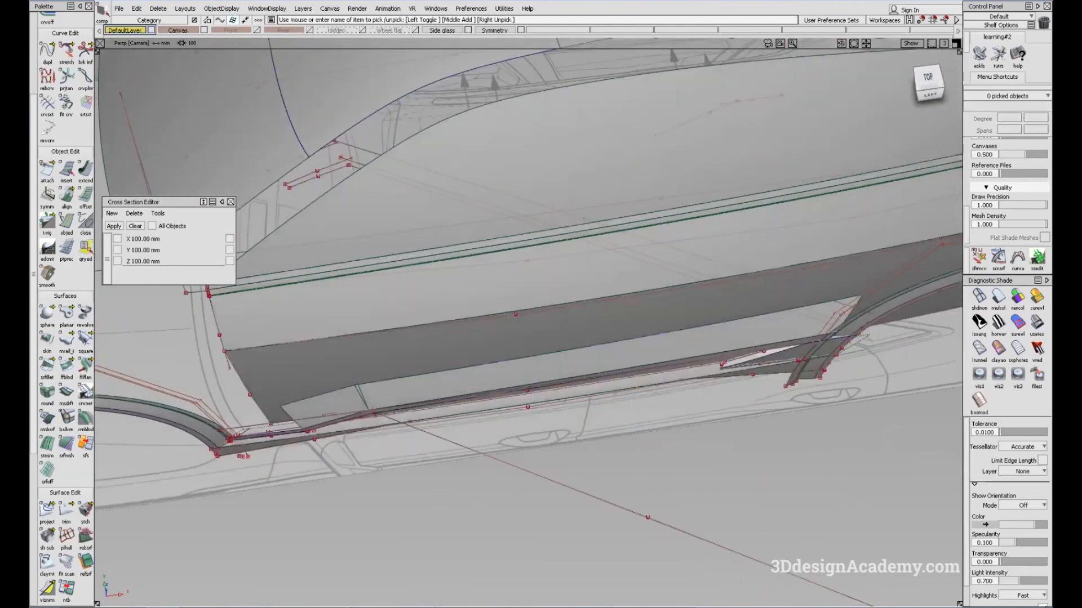